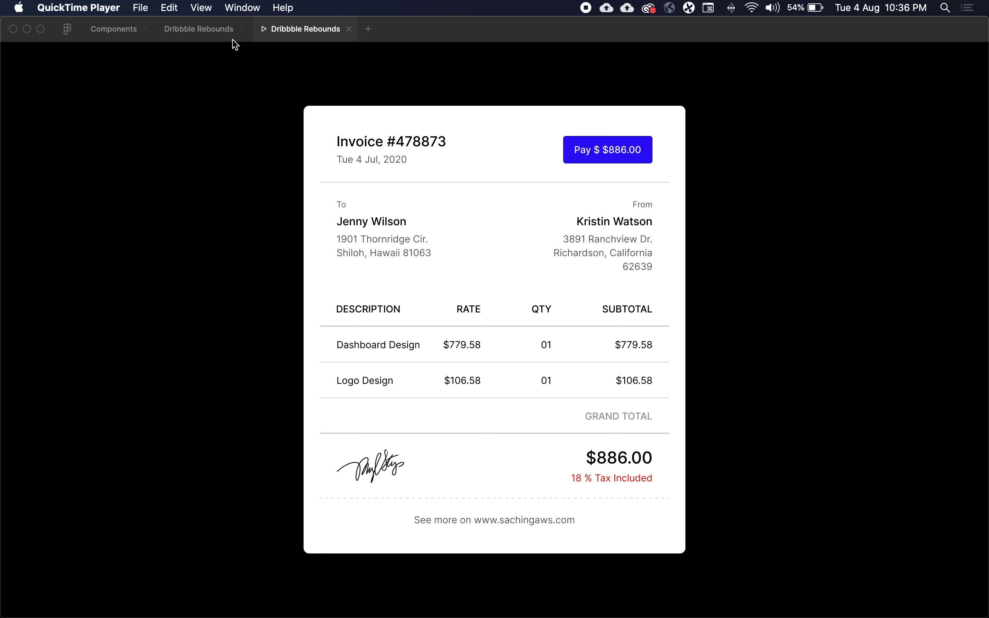
Step: Switch to the Dribbble Rebounds design file and remove the stray vertical guide from the empty canvas beside the finished invoice
left_click(210, 36)
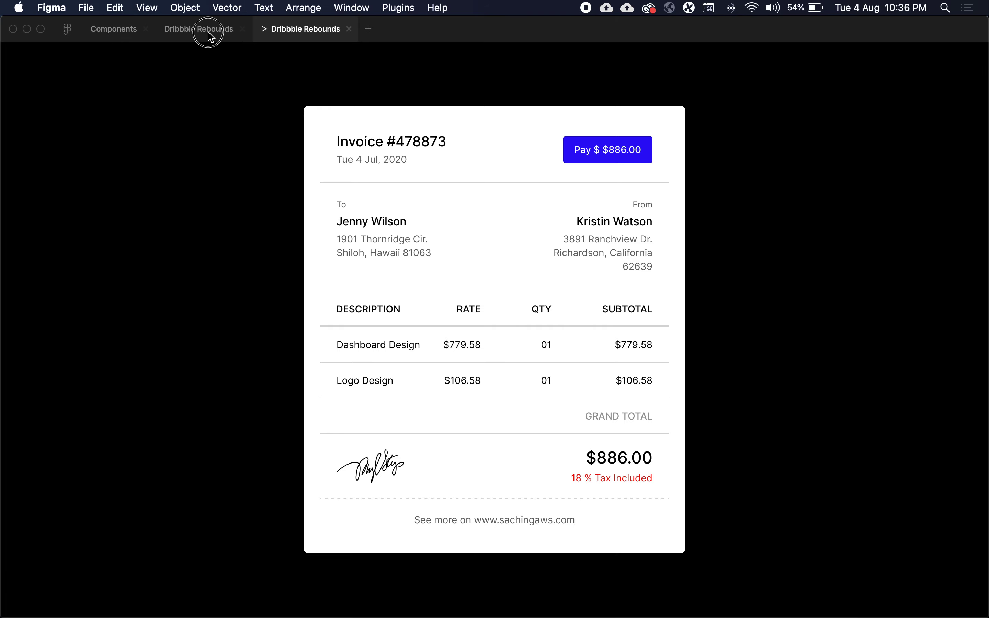
left_click(210, 33)
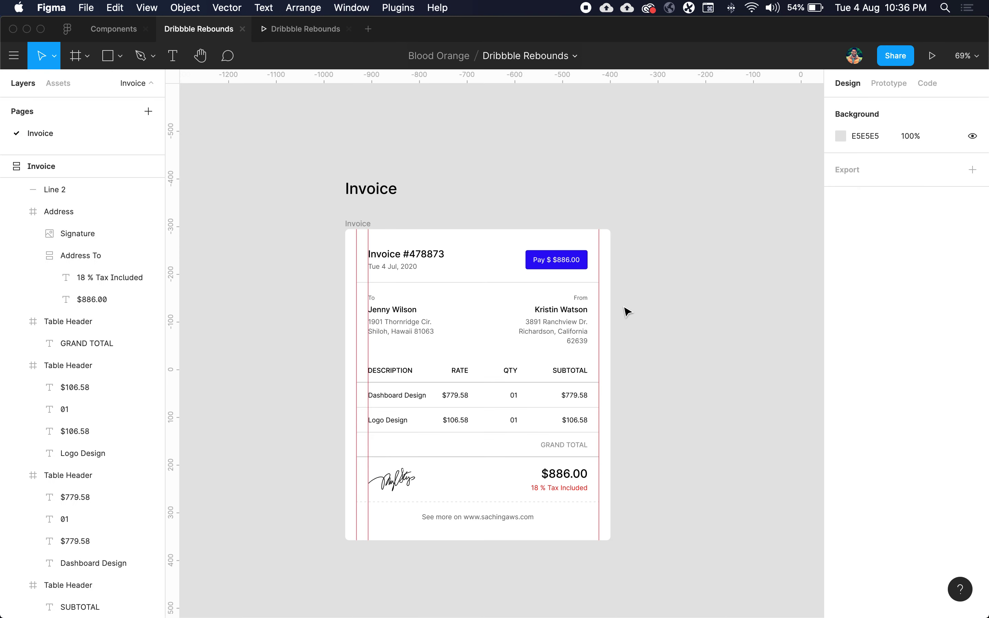
scroll(624, 312, "up", 5)
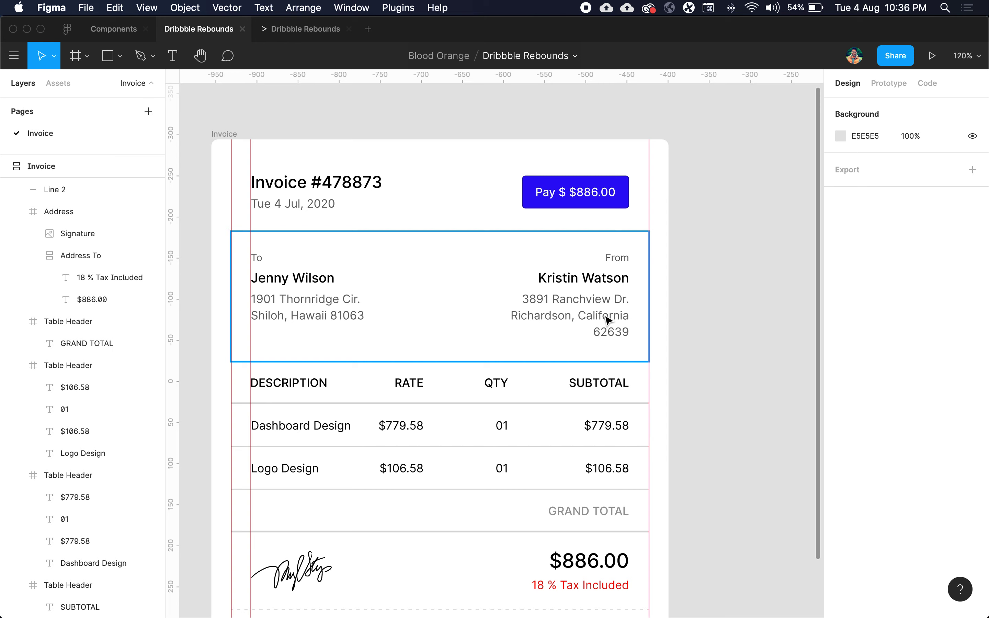
scroll(607, 318, "down", 3)
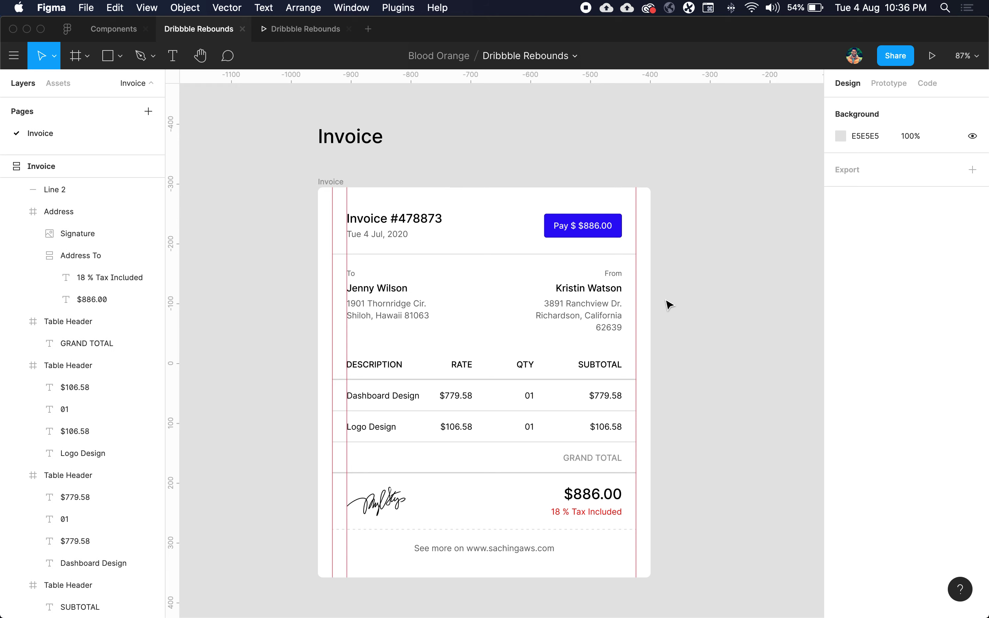
scroll(669, 305, "right", 5)
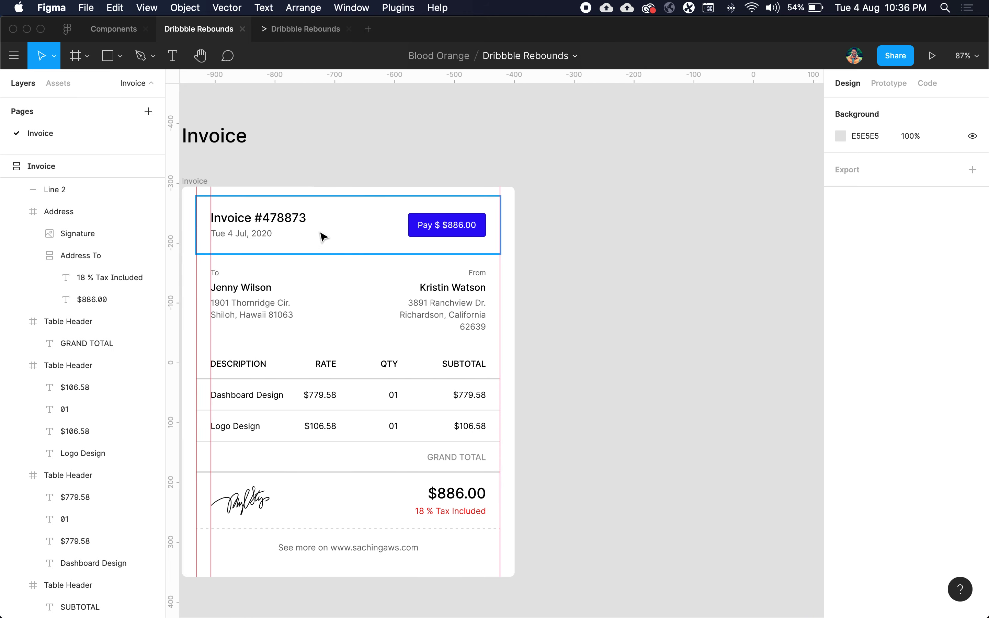
scroll(595, 283, "right", 4)
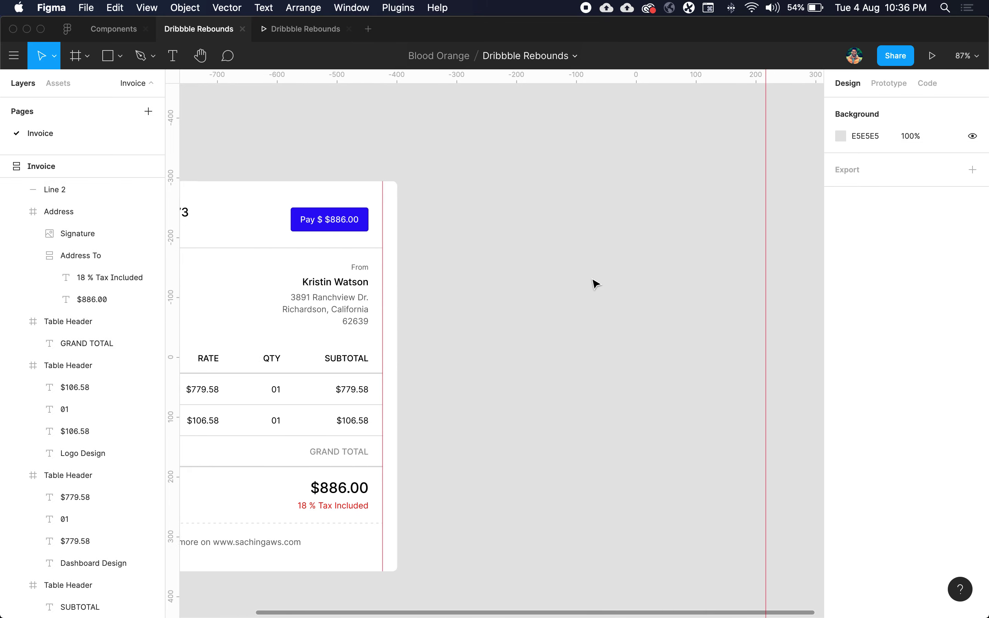
left_click_drag(720, 298, 172, 49)
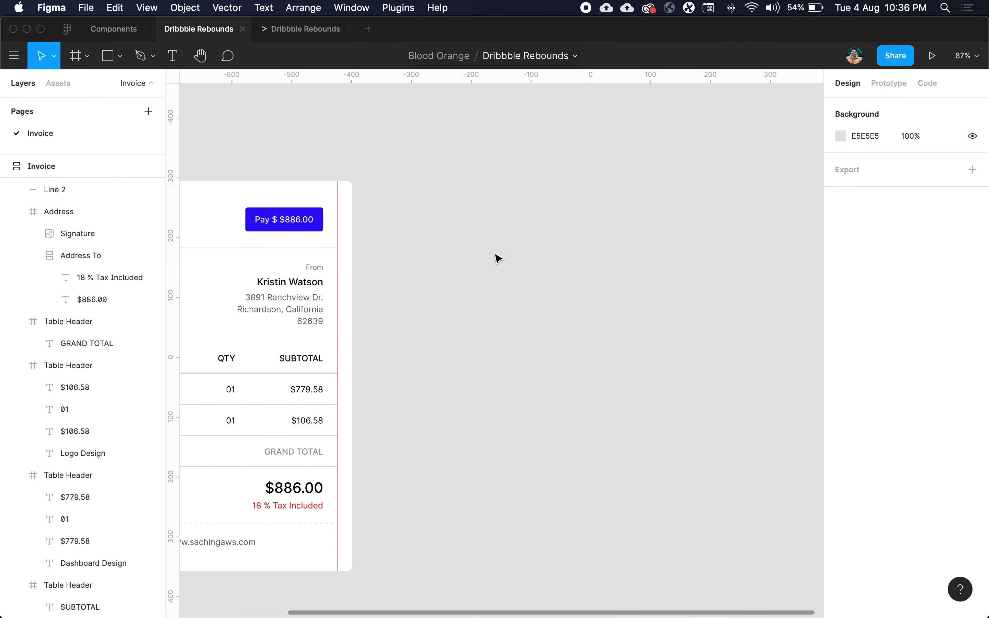
Step: Add a text layer reading "Invoice #7877859" on the empty canvas beside the finished invoice
key("t")
left_click(460, 213)
type("Invoice #7877859")
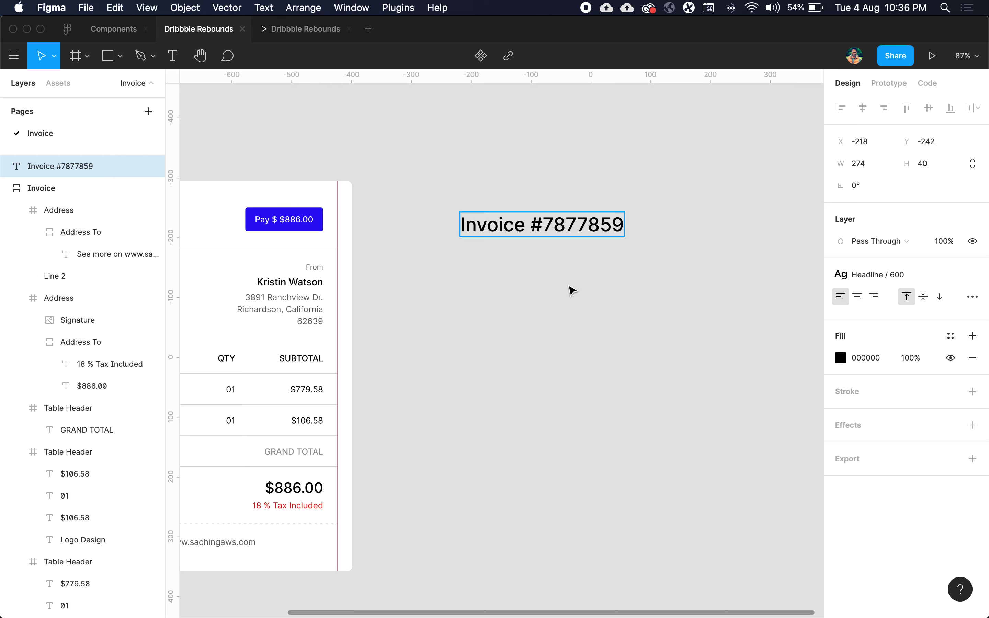
key("Escape")
key("Escape")
Step: Duplicate the invoice heading directly below itself and change the copy's text to "Tue 4th Aug, 2020"
left_click_drag(506, 222, 508, 260, "alt")
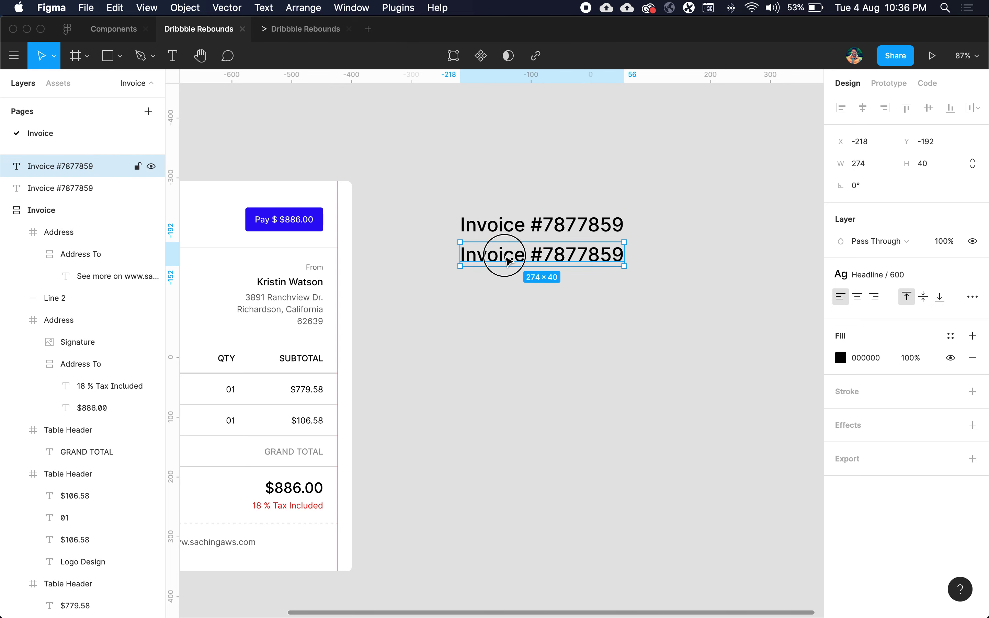
double_click(559, 264)
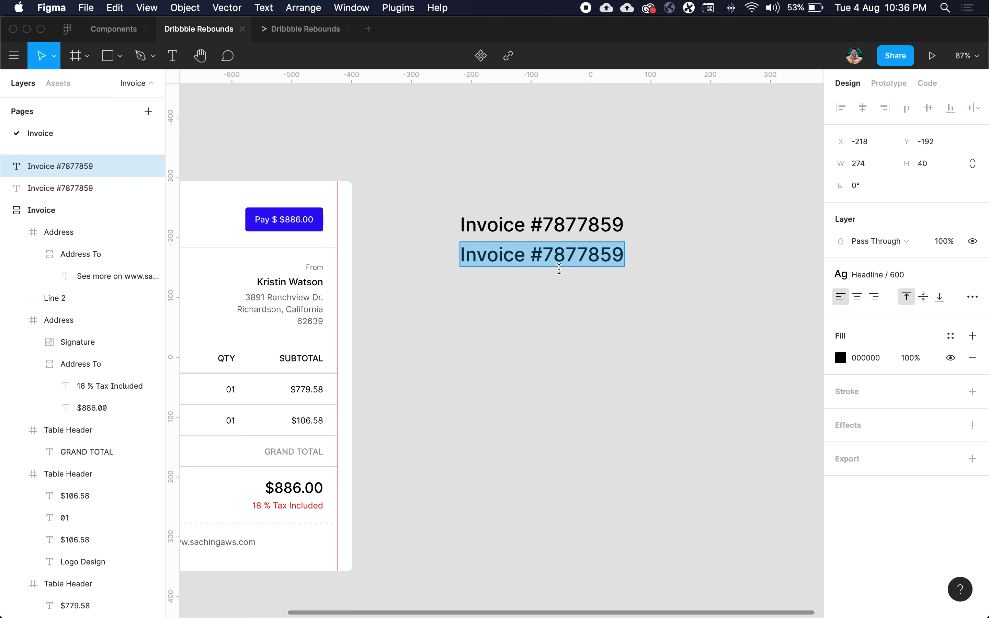
type("Tue")
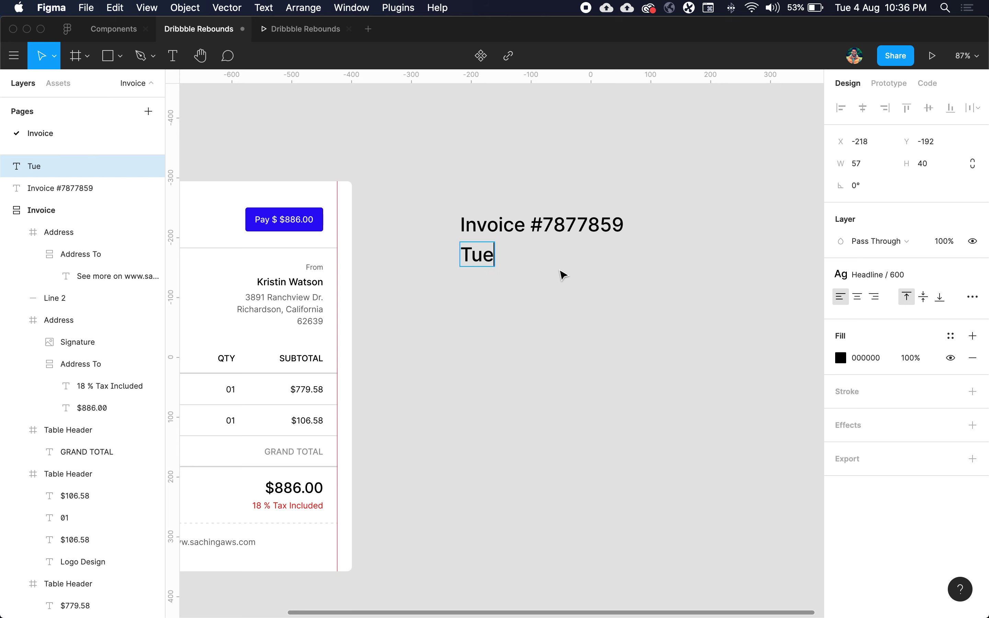
type(" 4th ")
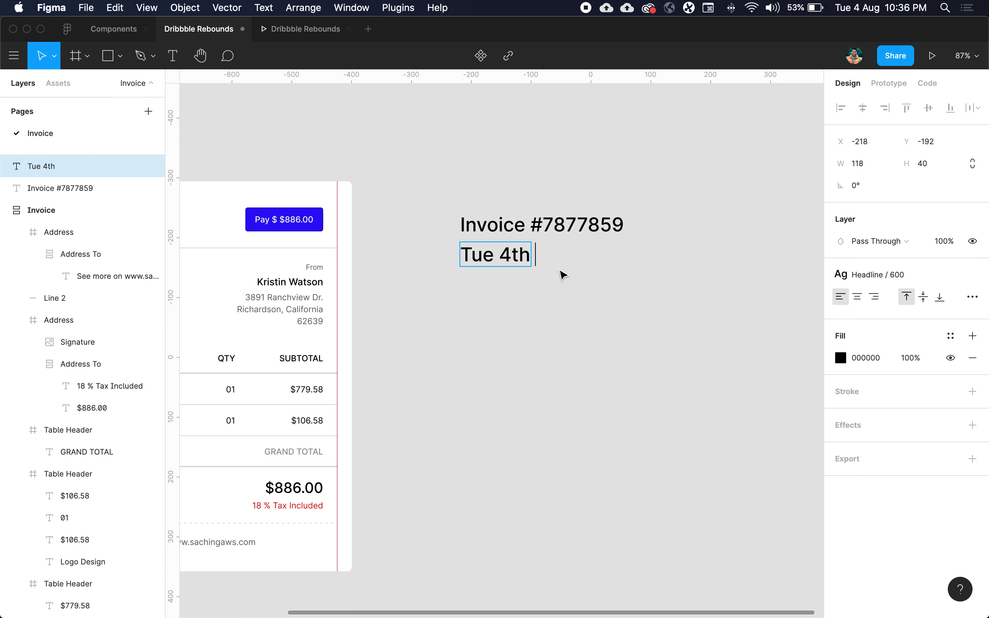
type("Aug, 2020")
key("Escape")
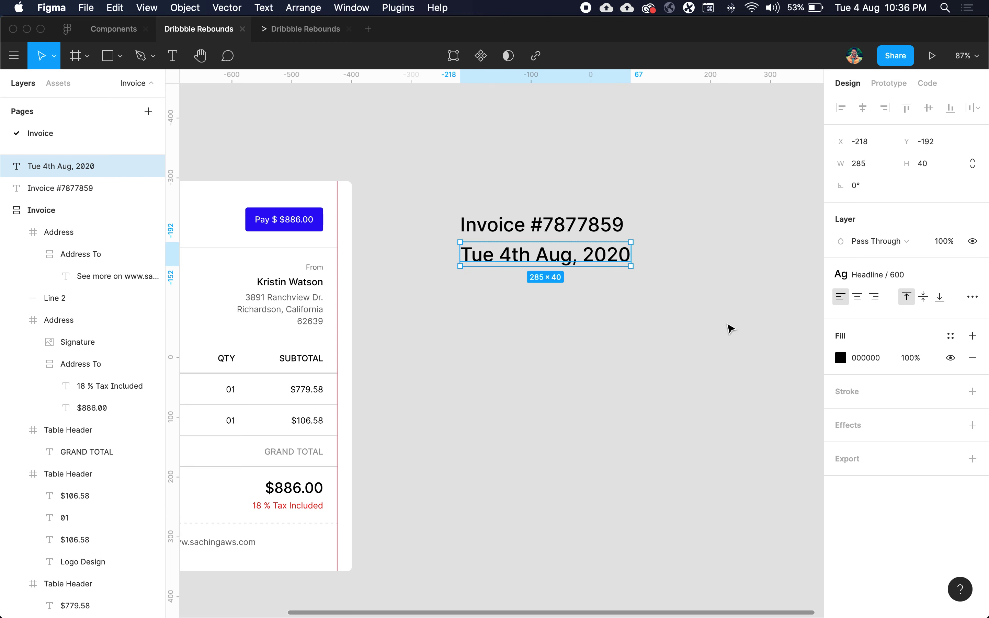
Step: Apply the Paragraph / 200 text style and the Text / Lighter colour style to the date text
left_click(907, 279)
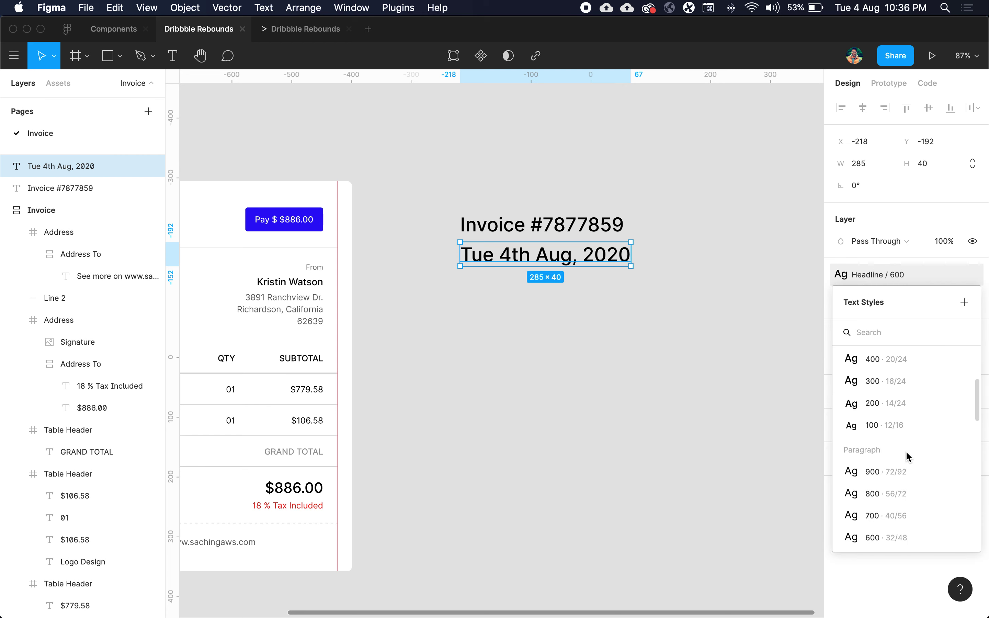
scroll(906, 450, "down", 5)
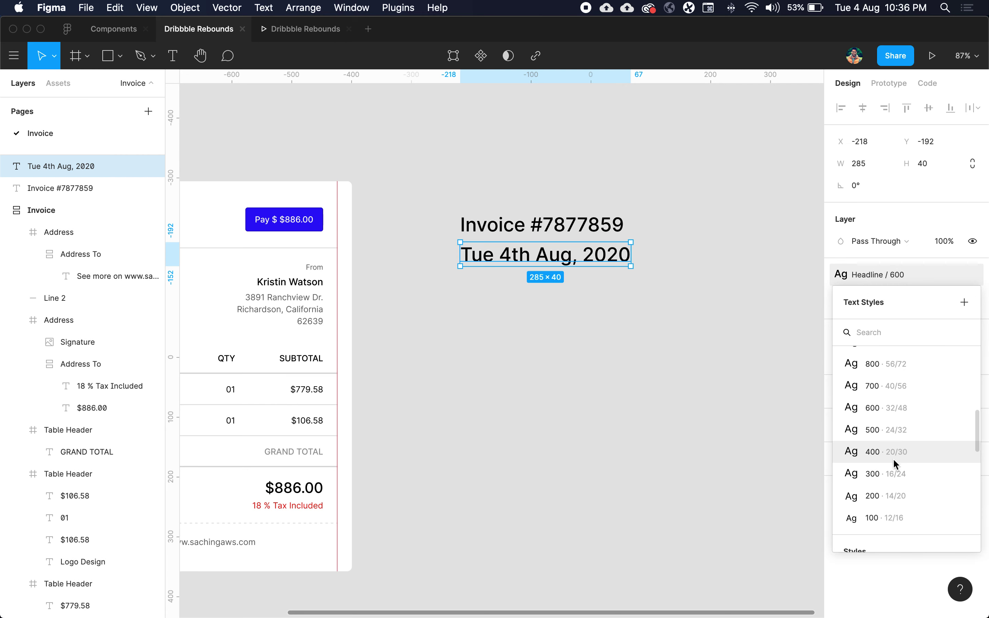
left_click(905, 494)
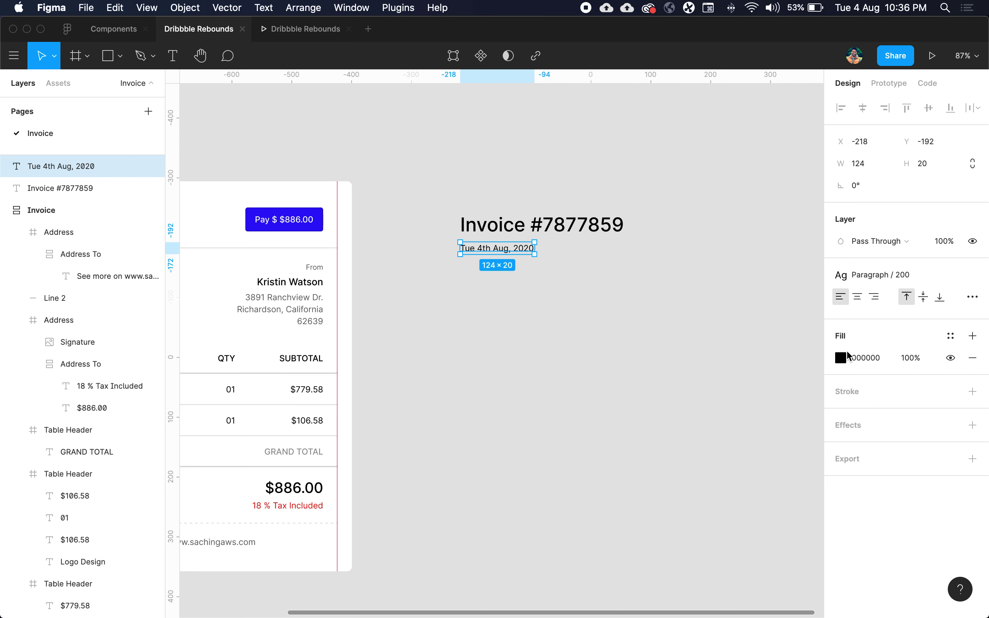
left_click(950, 338)
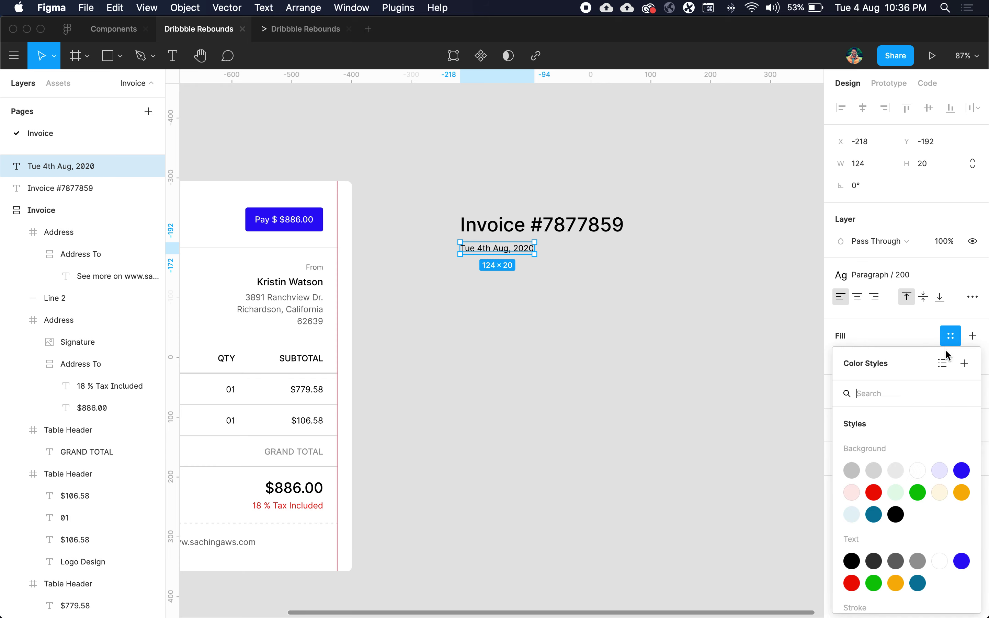
left_click(916, 563)
left_click(653, 372)
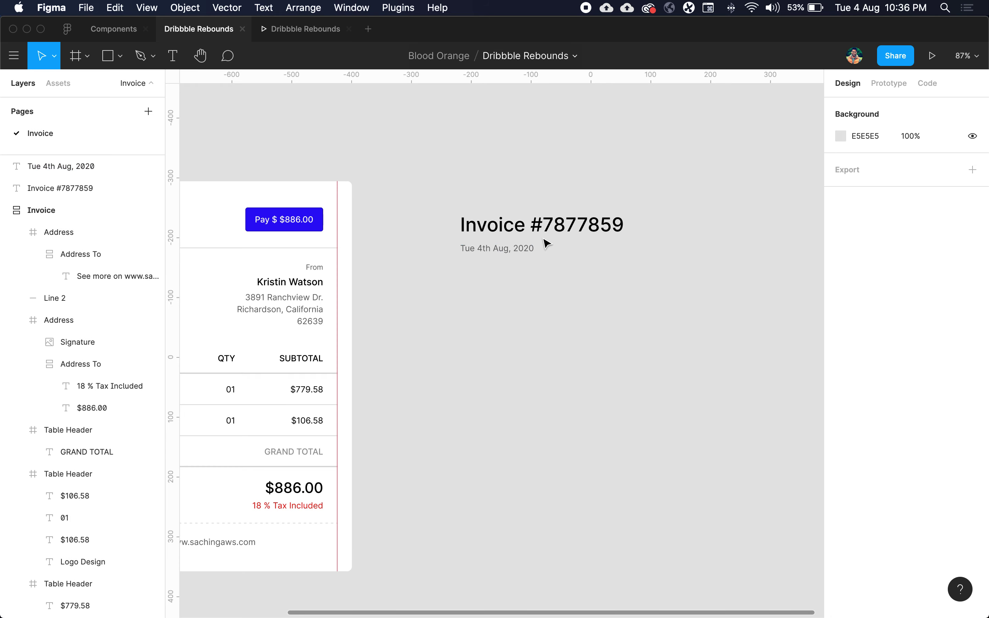
Step: Apply the Text / Default colour style to the new invoice heading
left_click(540, 233)
left_click(951, 336)
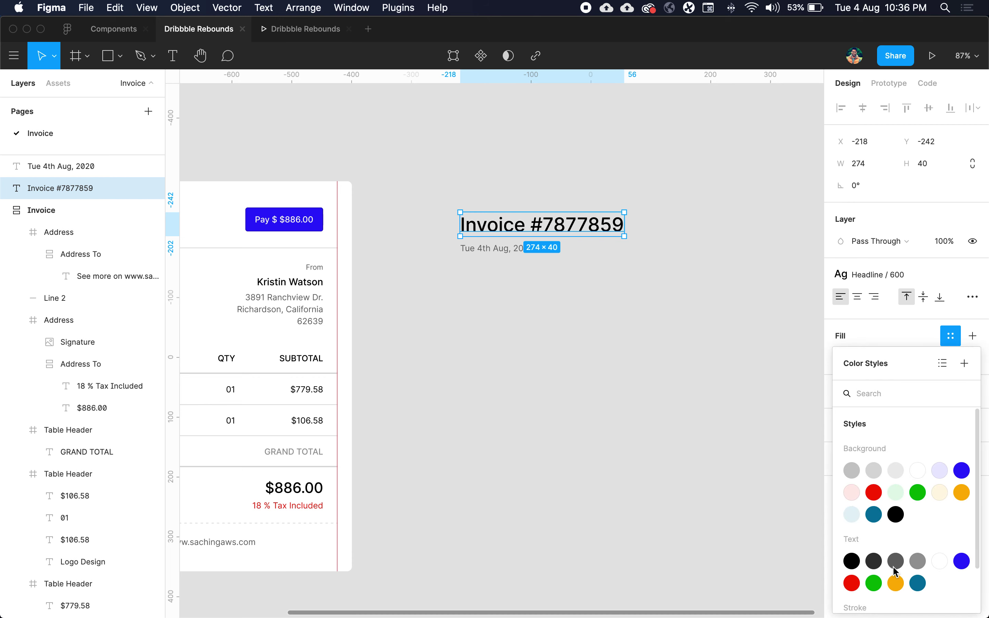
left_click(845, 563)
left_click(637, 312)
Step: Wrap the invoice heading and date in a vertical auto layout frame and set both texts to stretch left and right
left_click_drag(575, 305, 551, 301)
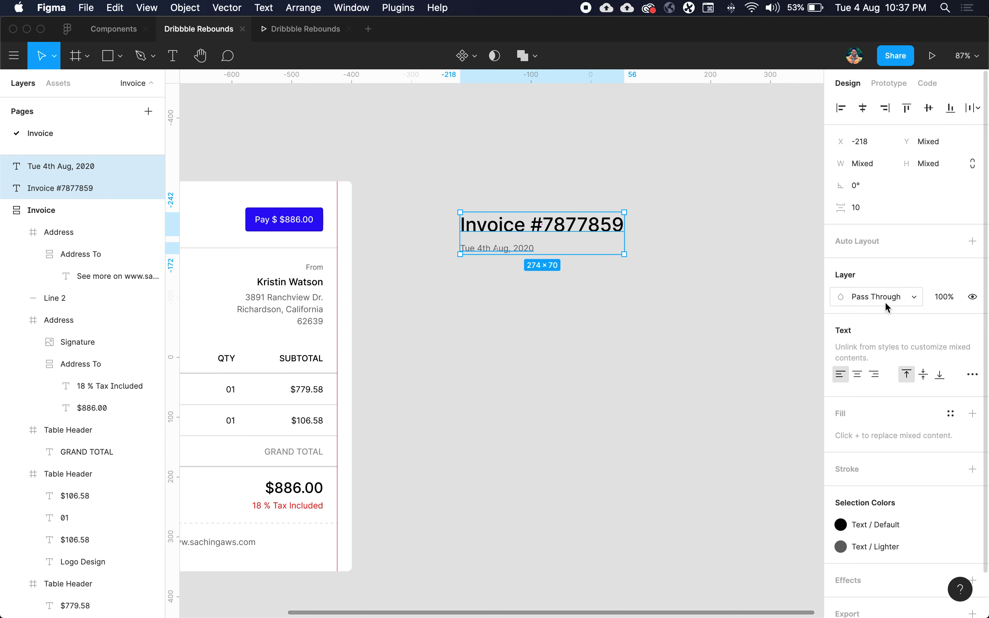
key("shift+a")
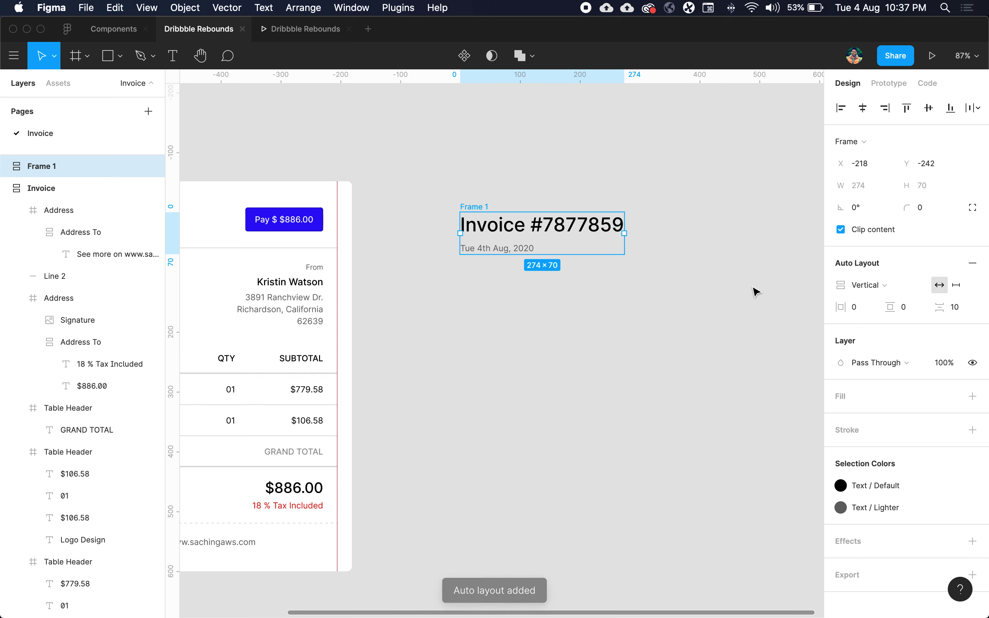
left_click(543, 269)
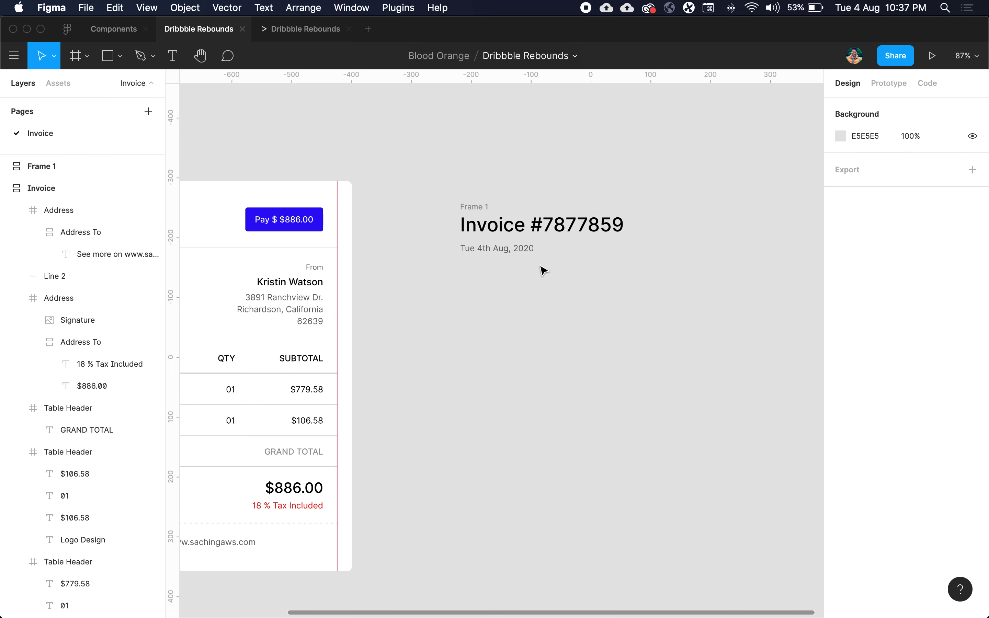
left_click(509, 249)
left_click(511, 235, "shift")
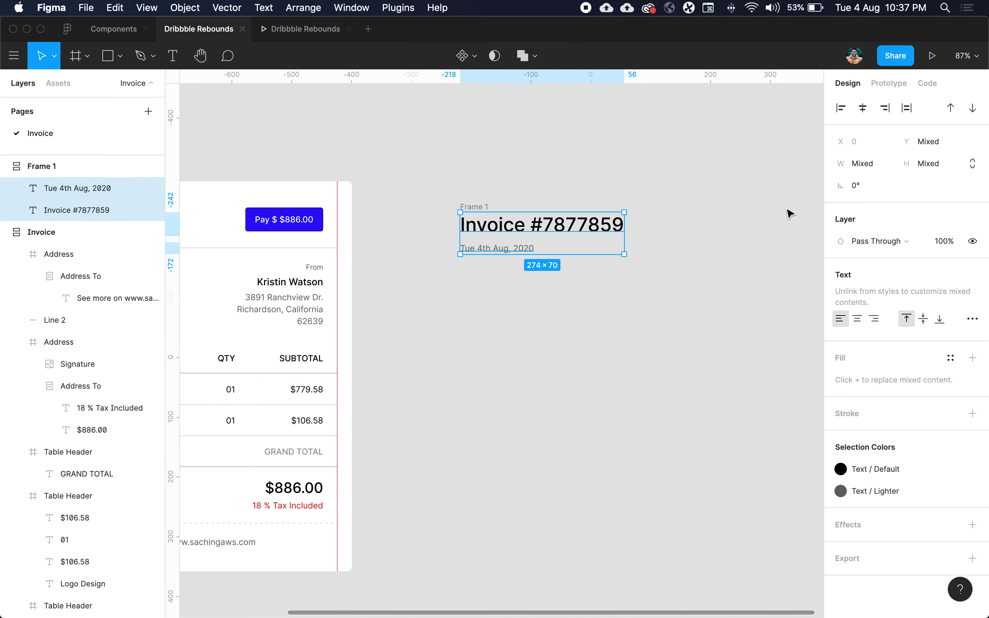
left_click(907, 108)
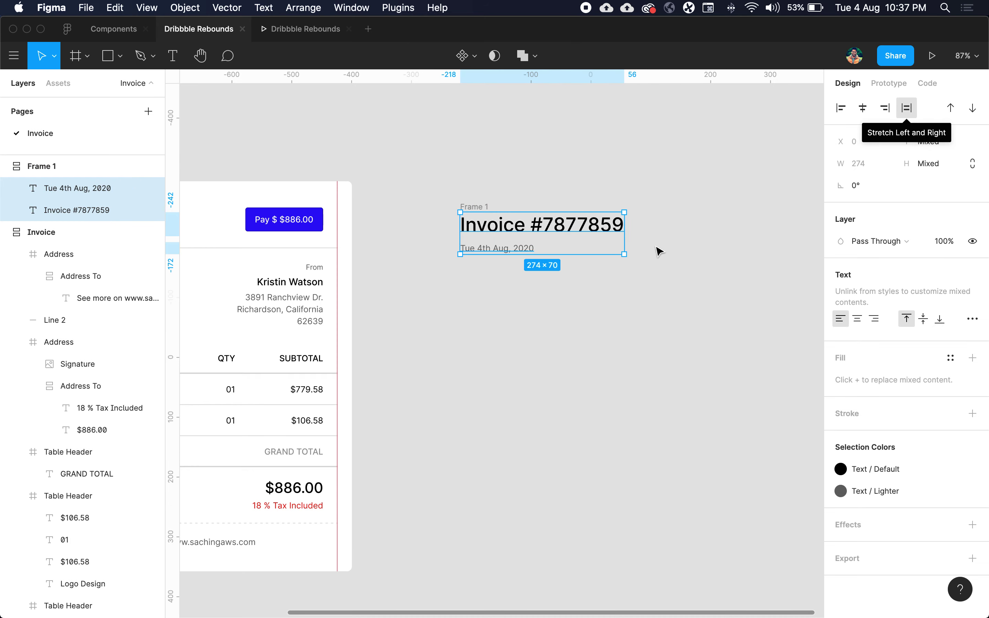
left_click(564, 288)
Step: Rename the auto layout frame holding the heading and date as "Invoice ID"
left_click(476, 201)
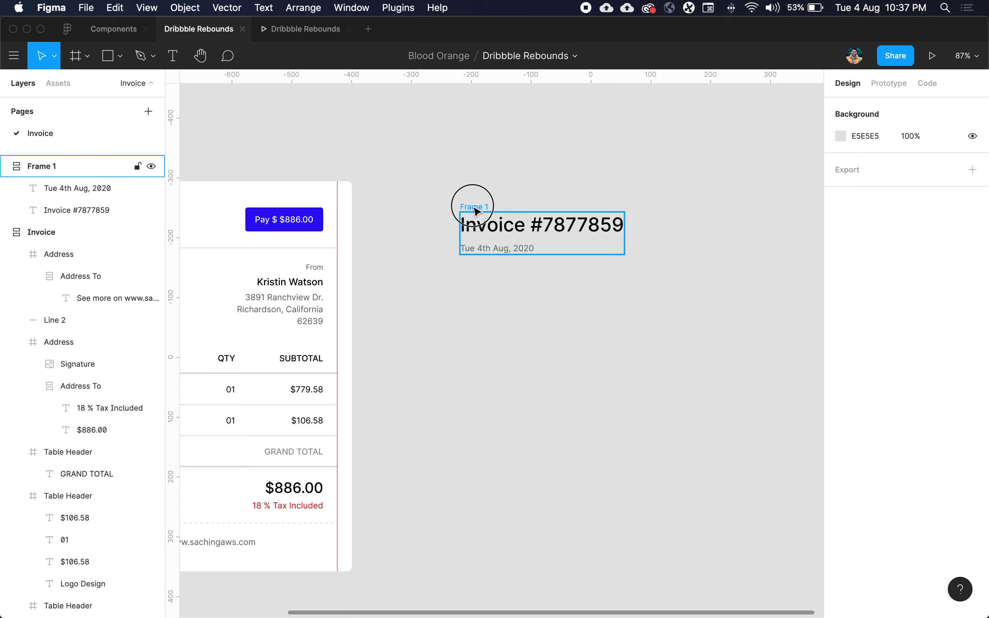
key("super+r")
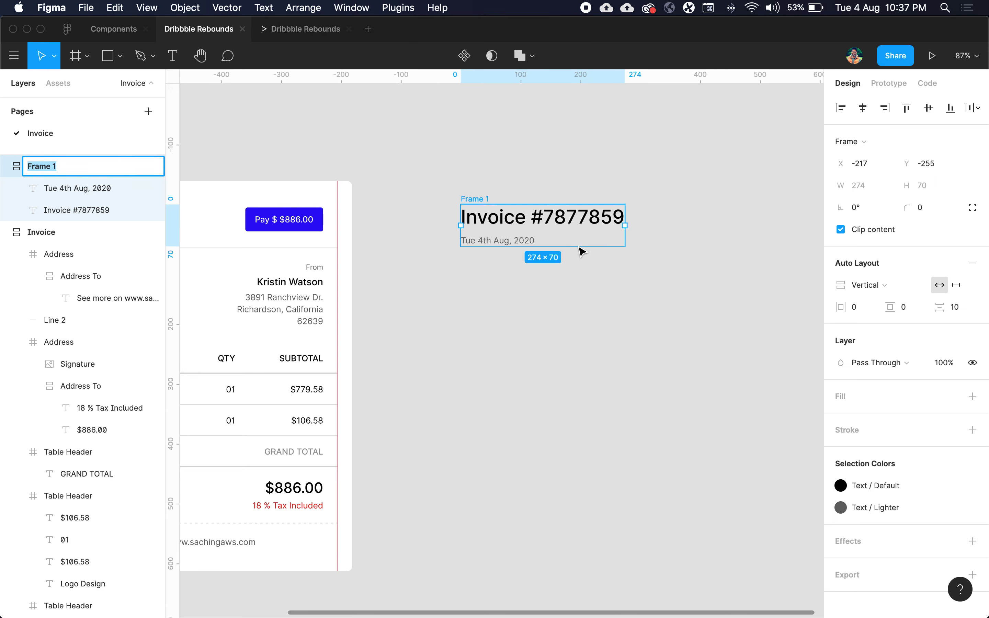
type("Title")
key("super+a")
type("Inv")
key("Return")
left_click(596, 325)
scroll(581, 315, "left", 5)
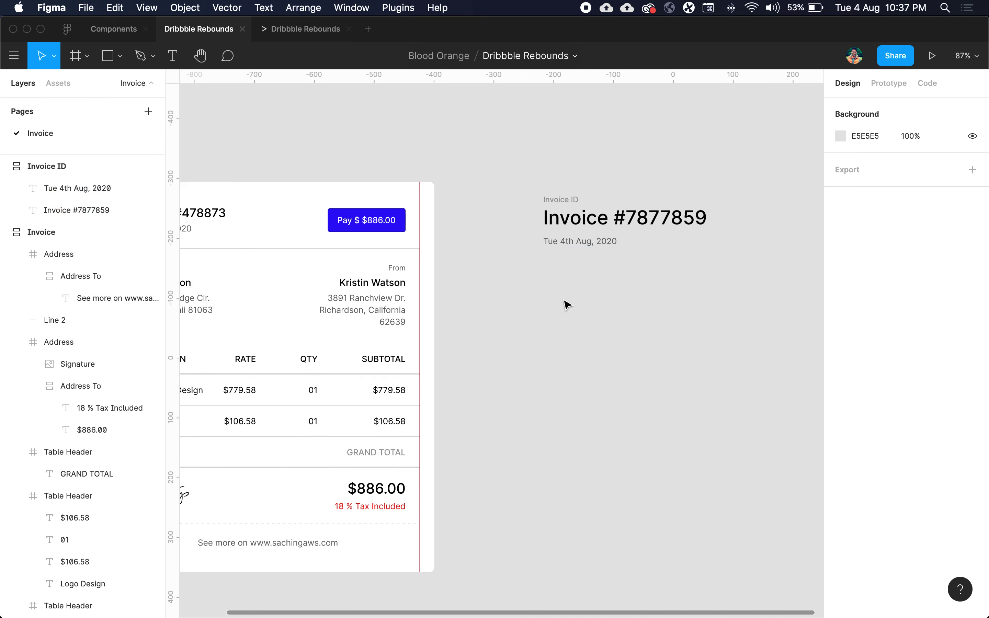
Step: Place an instance of the blue Default button component to the right of the Invoice ID frame
left_click(61, 83)
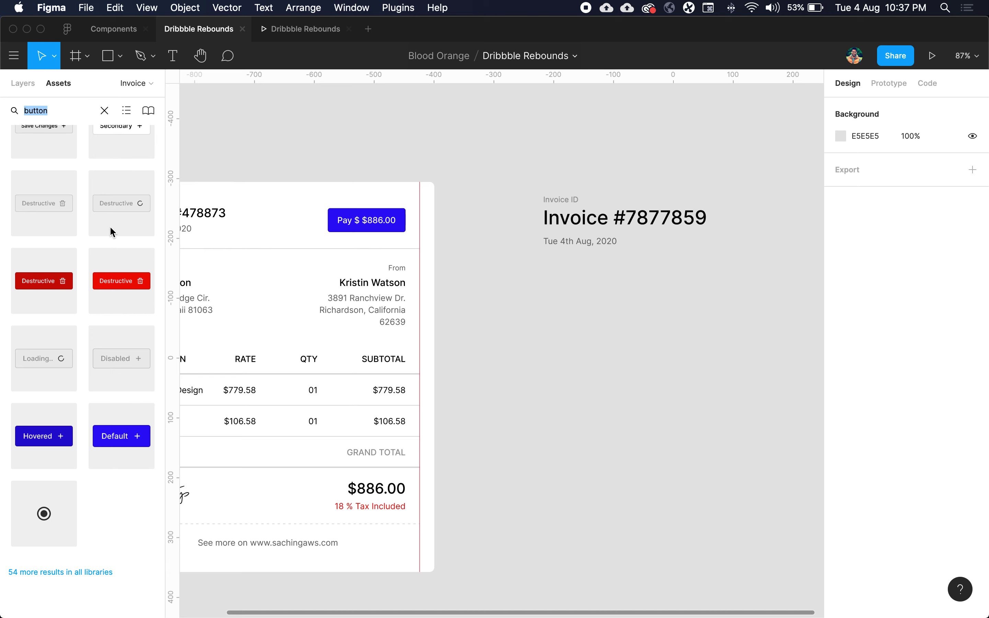
left_click_drag(121, 436, 622, 296)
scroll(623, 295, "right", 5)
left_click_drag(463, 320, 658, 252)
left_click(683, 305)
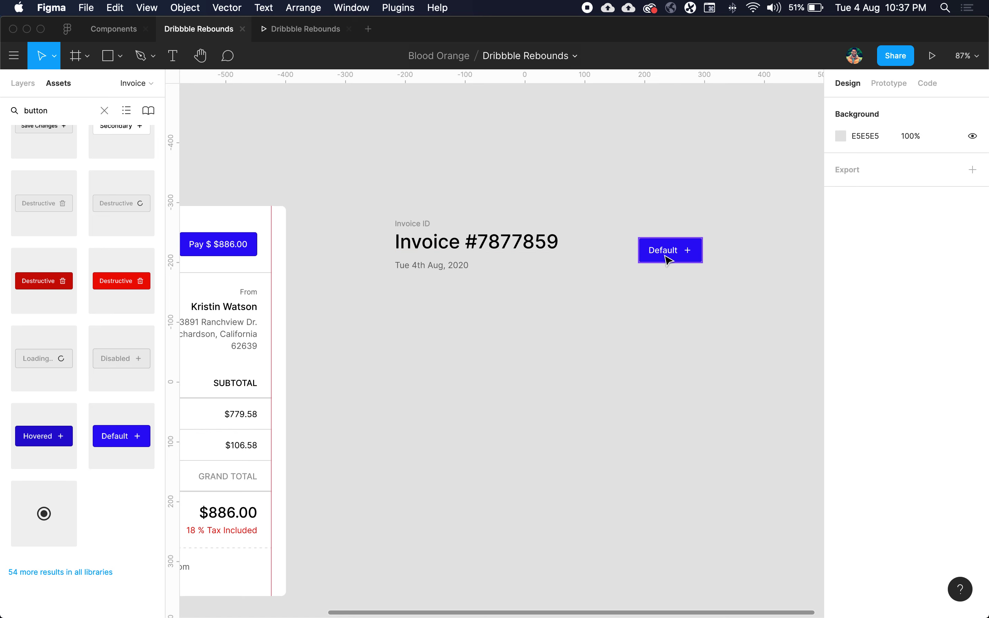
Step: Replace the new button's label with "Pay $ $886.00", taken from the pay button on the finished invoice
left_click(667, 251)
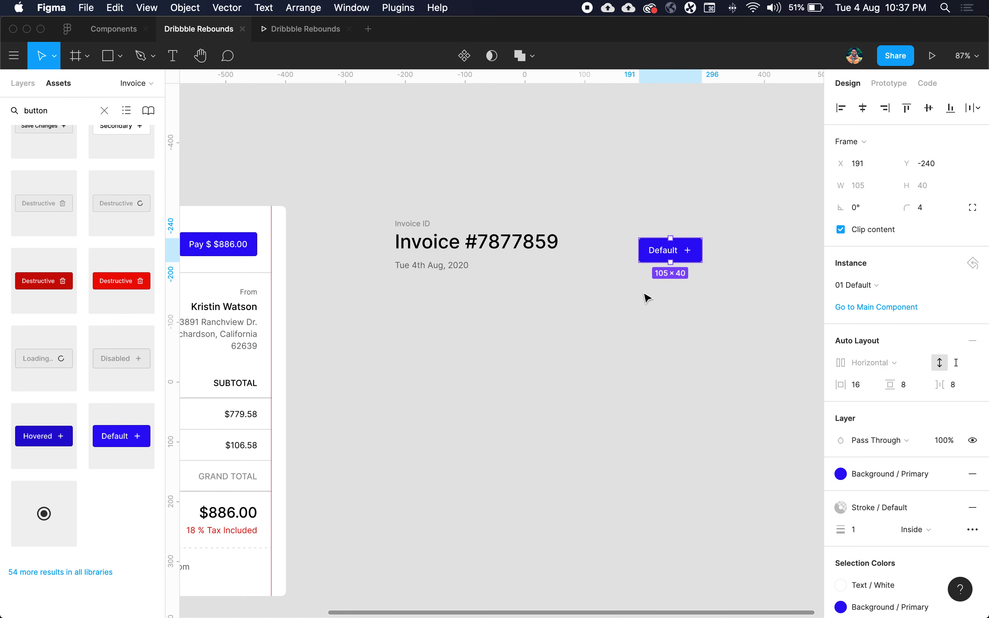
scroll(647, 299, "left", 7)
scroll(648, 298, "down", 2)
left_click(506, 163, "super")
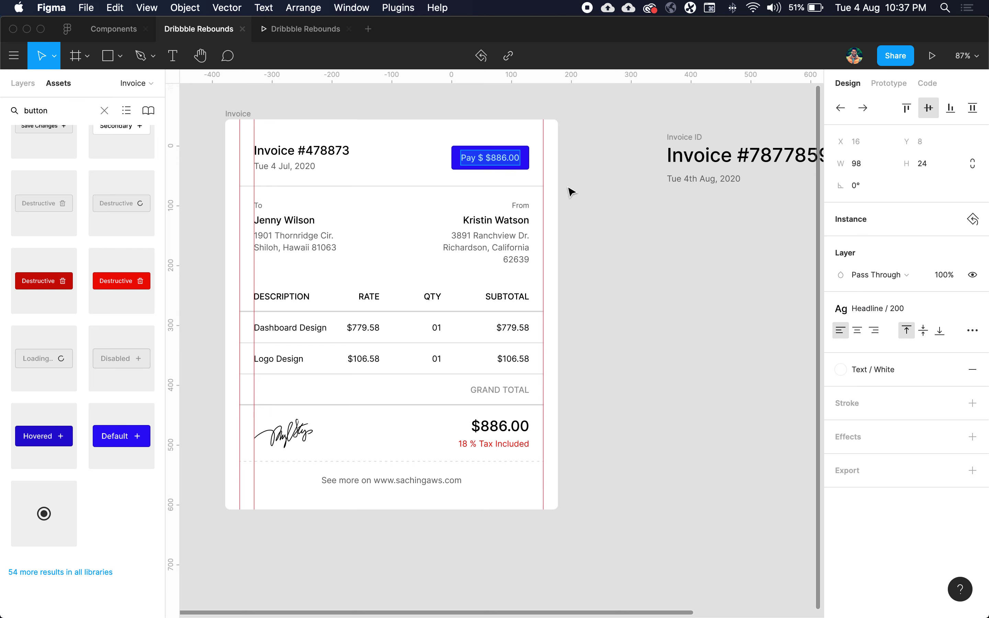
scroll(566, 189, "right", 8)
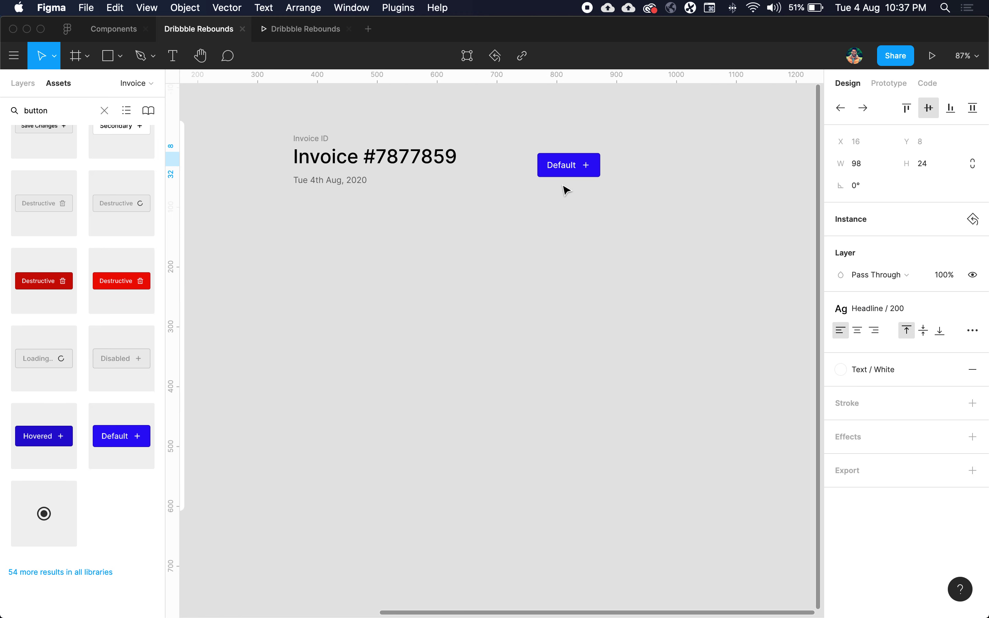
double_click(559, 170)
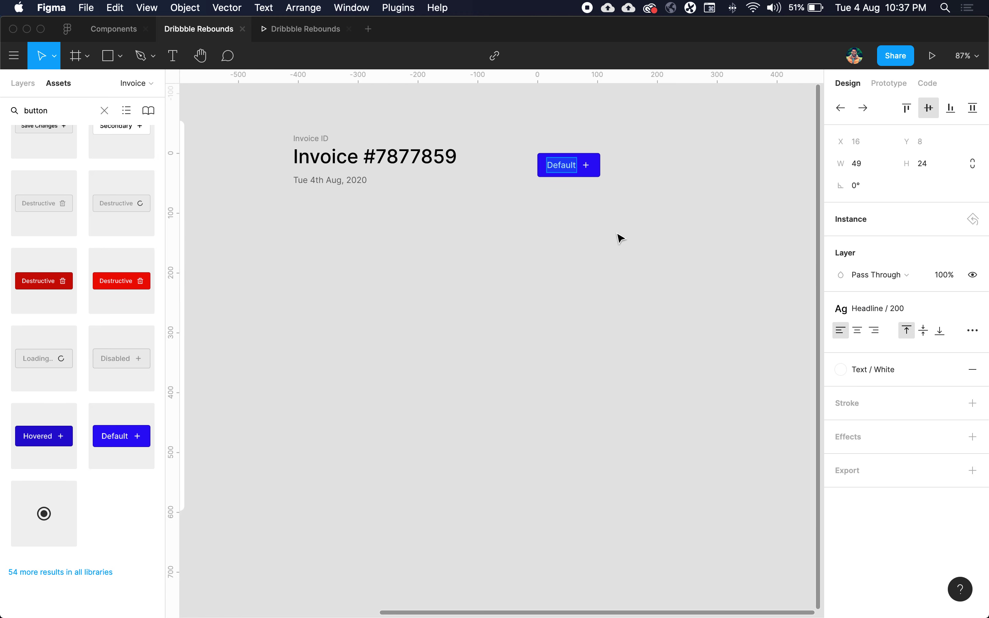
type("Pay $ $886.00")
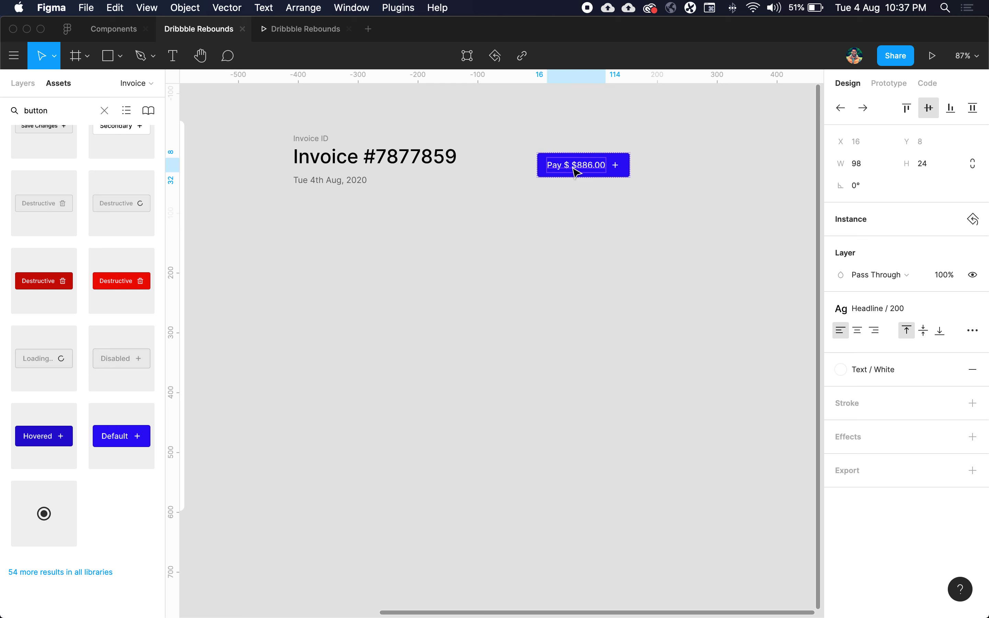
Step: Remove the extra dollar sign from the new button's label so it reads "Pay $886.00"
left_click(574, 165)
key("BackSpace")
key("BackSpace")
key("Escape")
Step: Hide the plus icon inside the new Pay $886.00 button
left_click(609, 165)
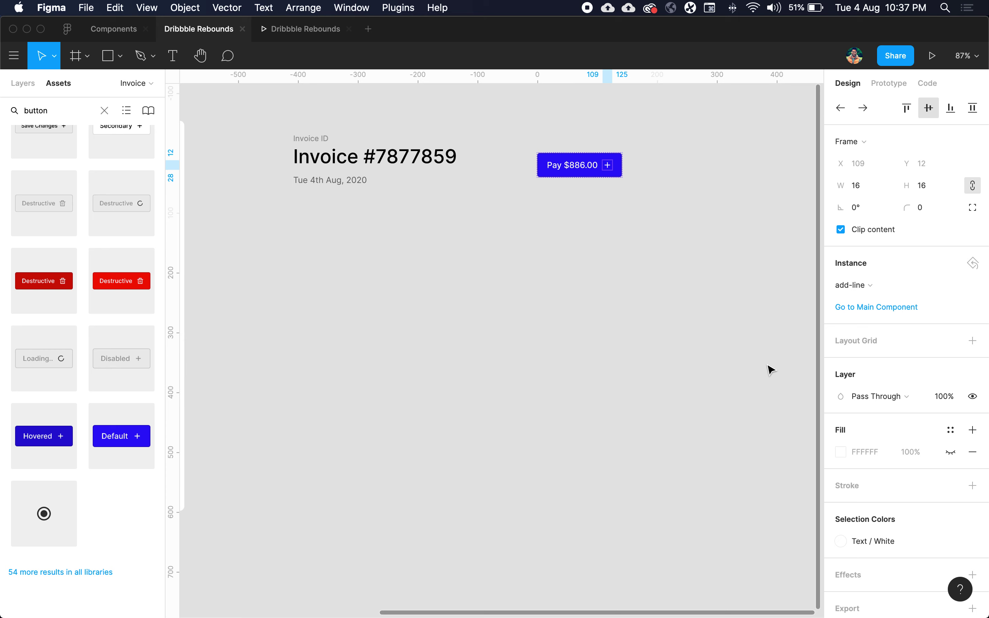
left_click(968, 400)
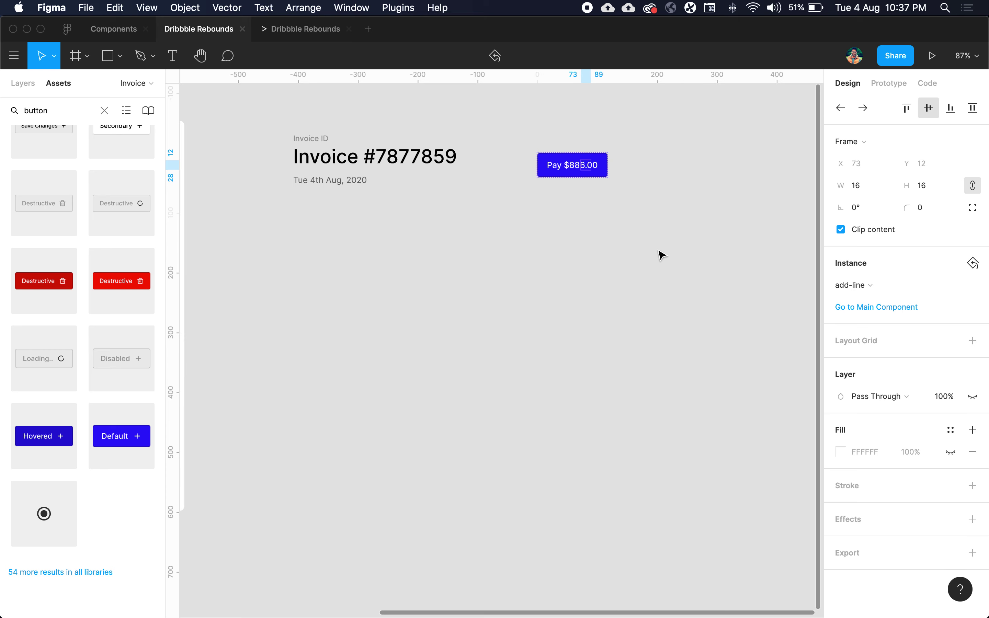
left_click(620, 247)
Step: Nudge the pay button further right and wrap it with the Invoice ID frame in a horizontal auto layout frame
scroll(620, 248, "left", 3)
left_click_drag(625, 192, 640, 193)
left_click(361, 161, "shift")
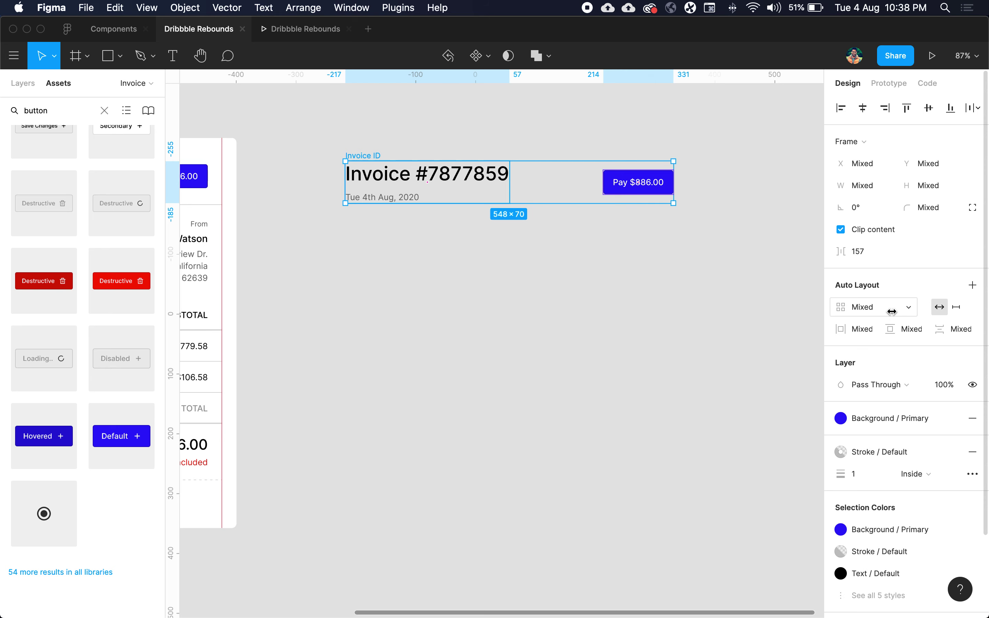
key("shift+a")
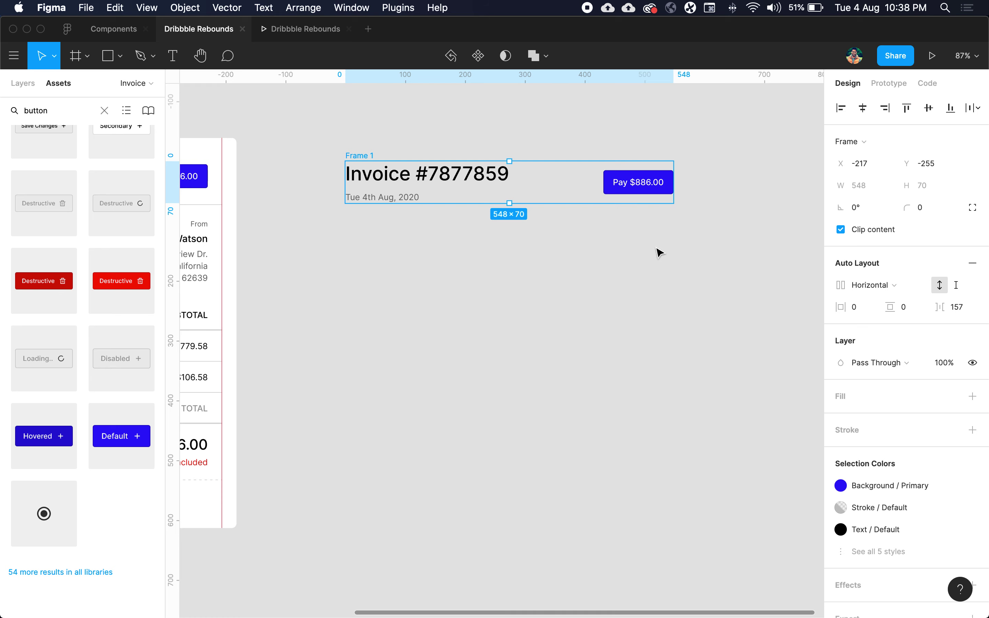
left_click(473, 247)
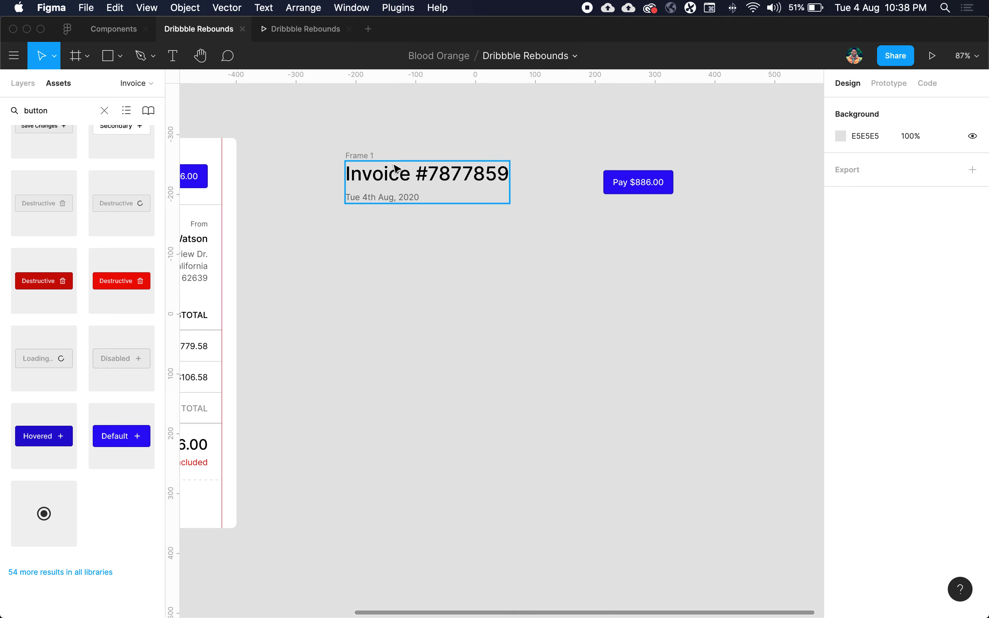
Step: Rename the new auto layout frame around the title and pay button as "Invoice Header"
left_click(367, 157)
key("super+r")
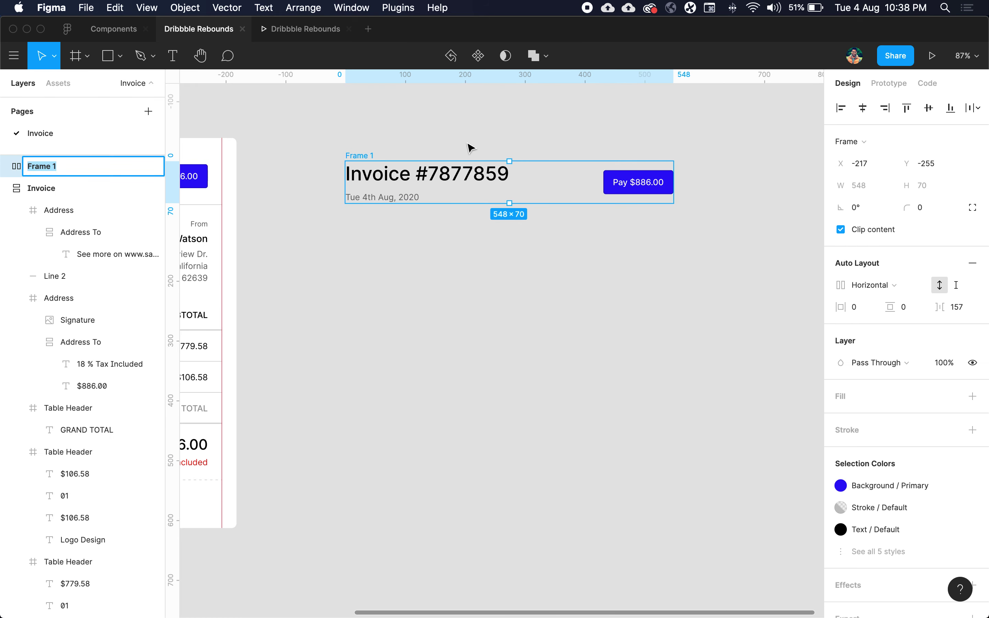
type("IN")
type("voice Header")
key("Return")
left_click(512, 270)
Step: Set the Invoice Header's auto layout padding to 24 horizontally and 16 vertically
left_click(376, 156)
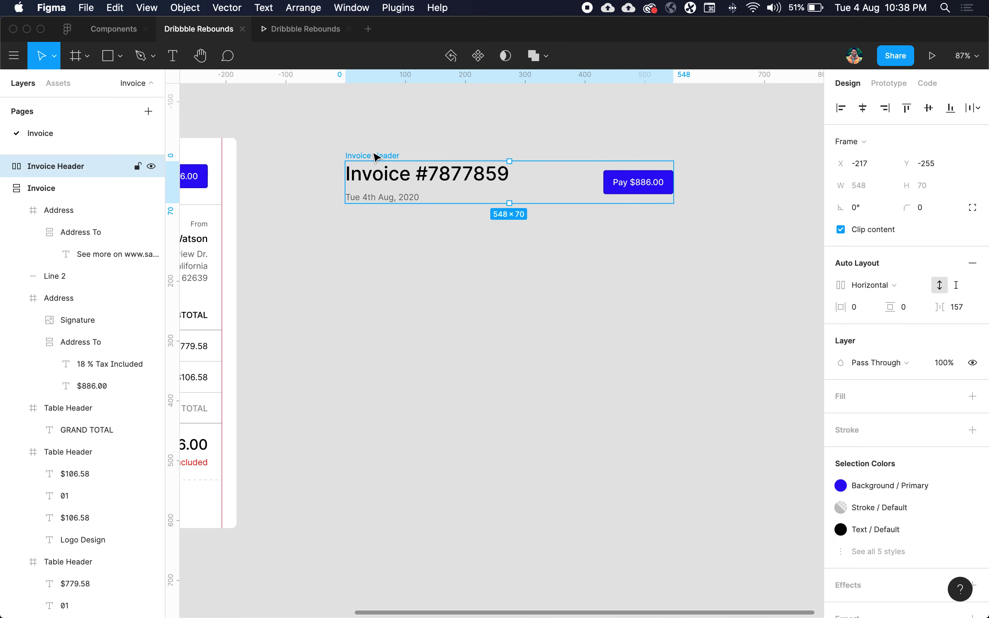
left_click(859, 314)
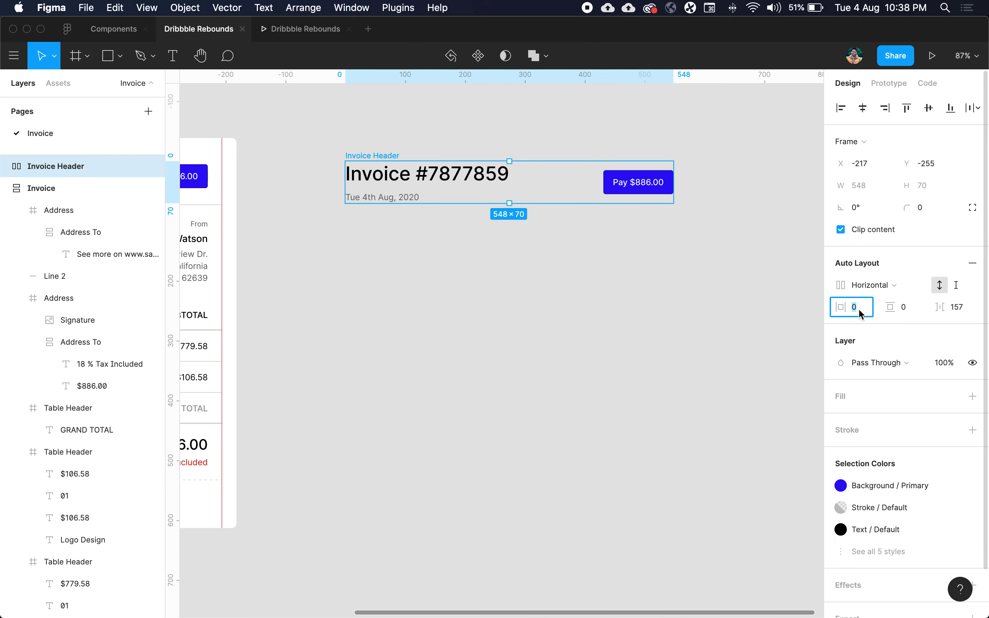
type("16")
key("Return")
type("24")
key("Return")
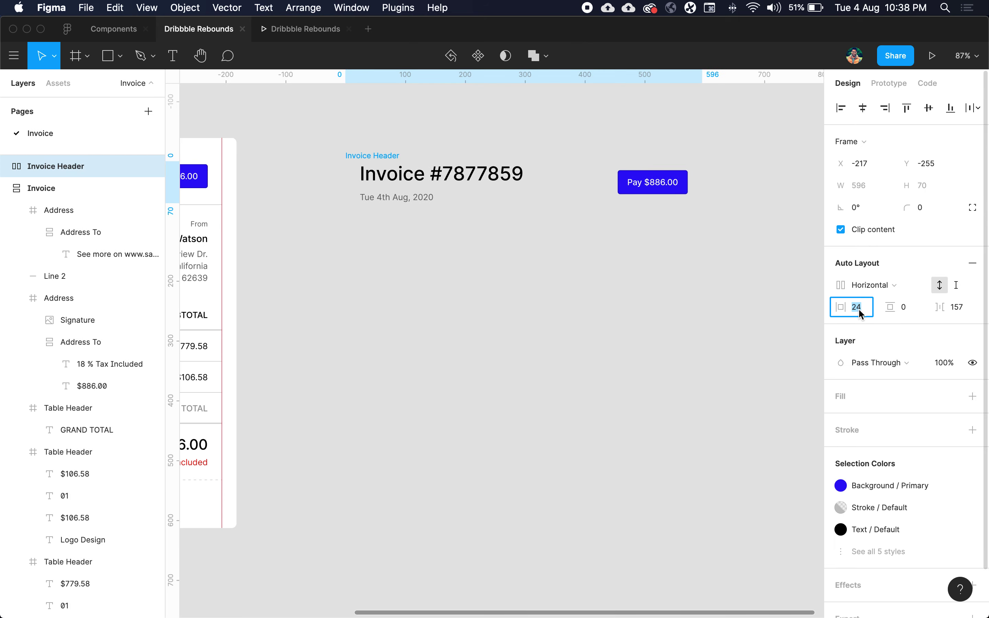
key("Tab")
type("16")
key("Return")
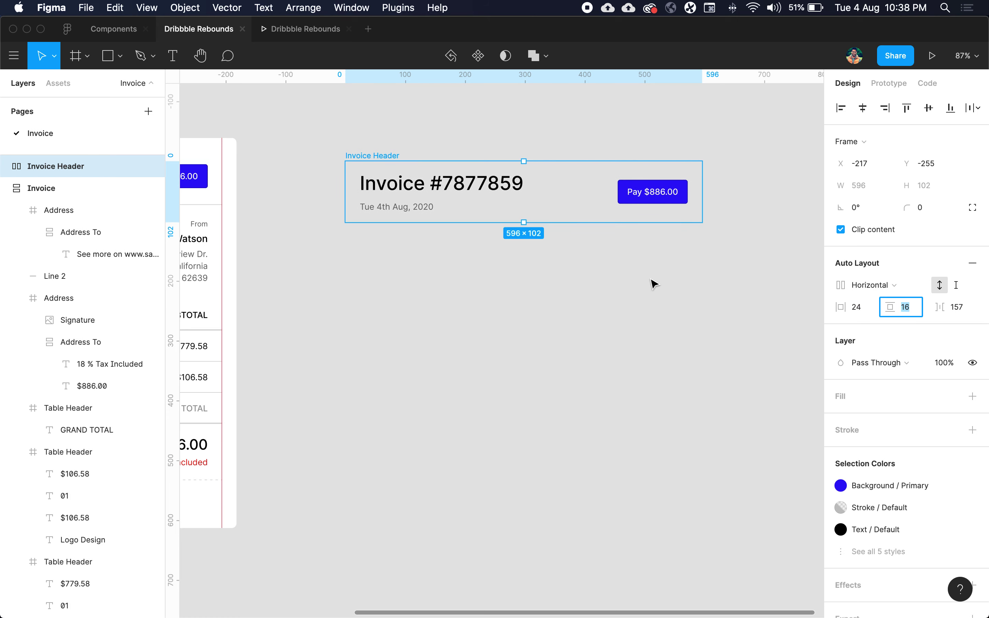
left_click(632, 307)
Step: Fill the Invoice Header frame with the white Background / Default color style
left_click(382, 156)
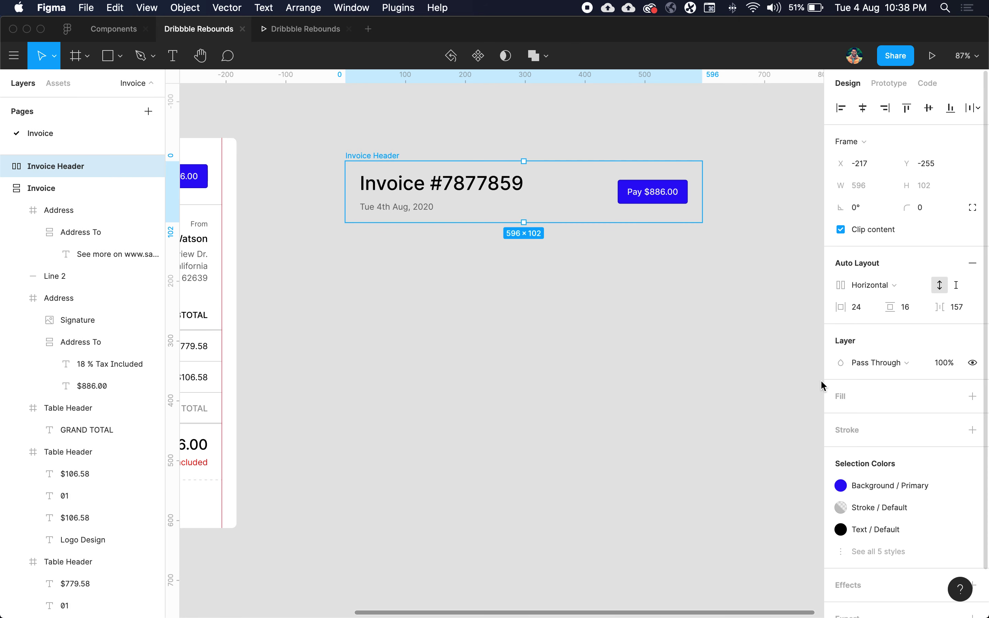
left_click(952, 397)
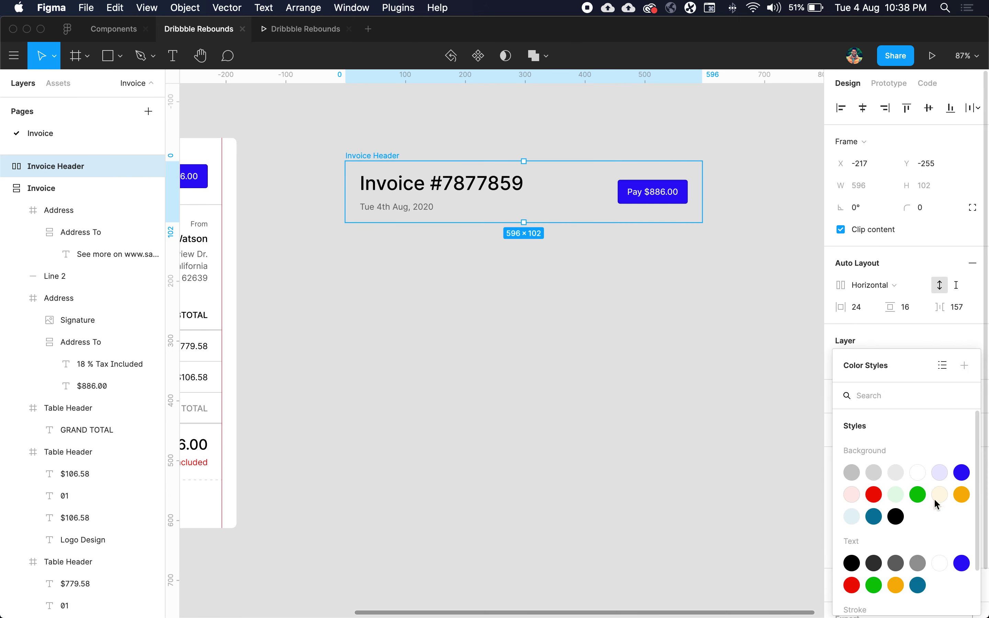
left_click(918, 473)
left_click(661, 345)
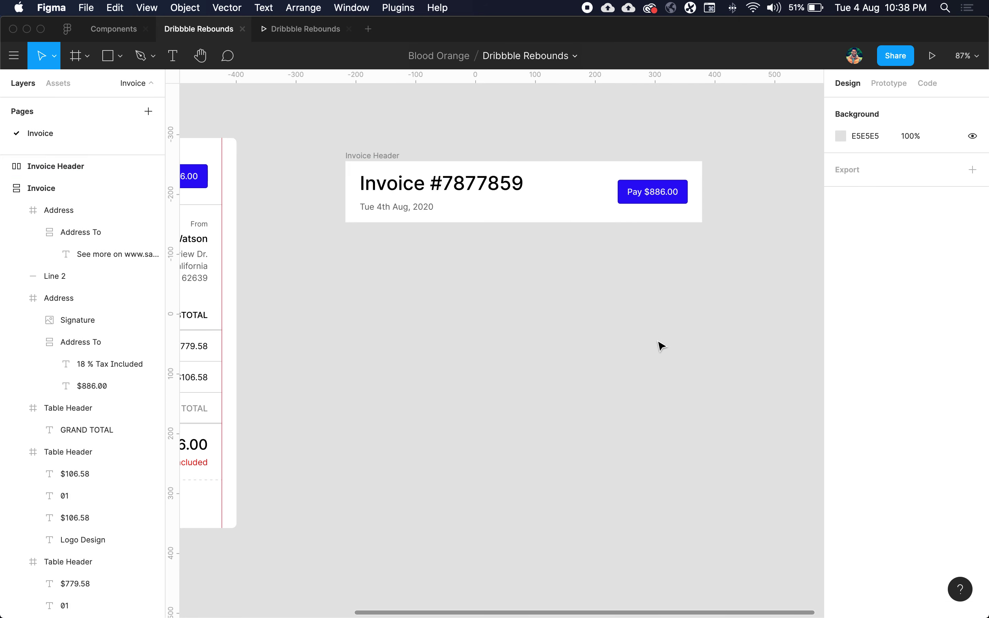
Step: Add an effect to the Invoice Header frame, change its type to Inner Shadow and open its settings
left_click(381, 155)
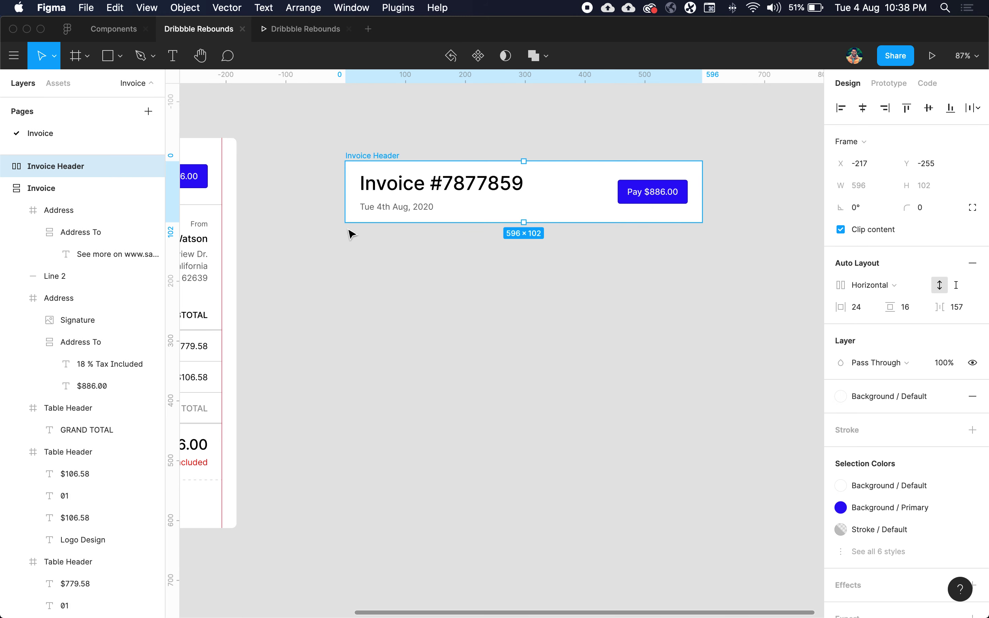
left_click(490, 264)
left_click(371, 157)
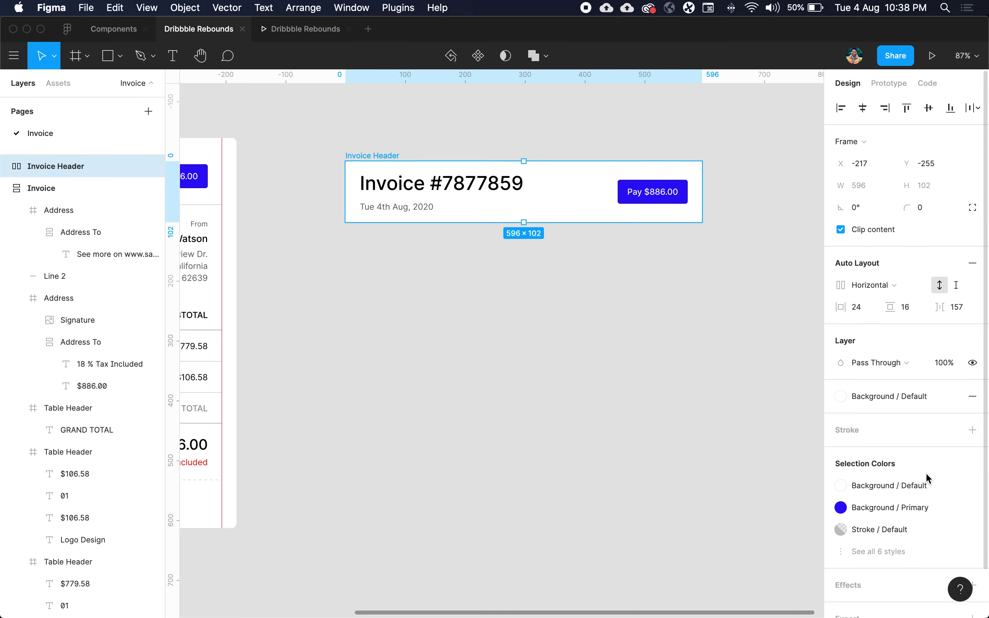
scroll(927, 479, "down", 3)
left_click(897, 532)
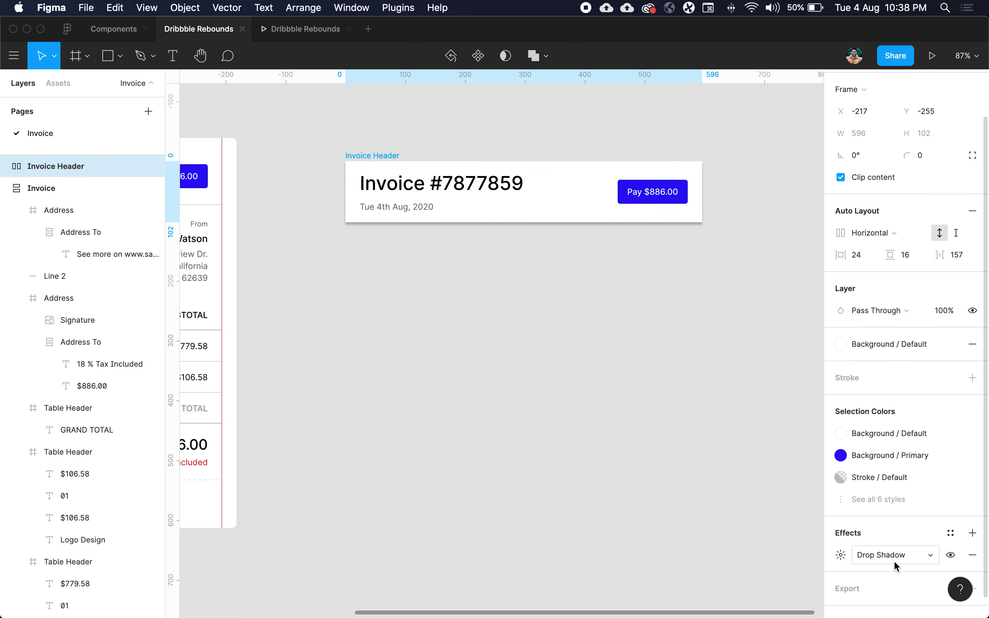
left_click(895, 566)
left_click(896, 541)
left_click(851, 558)
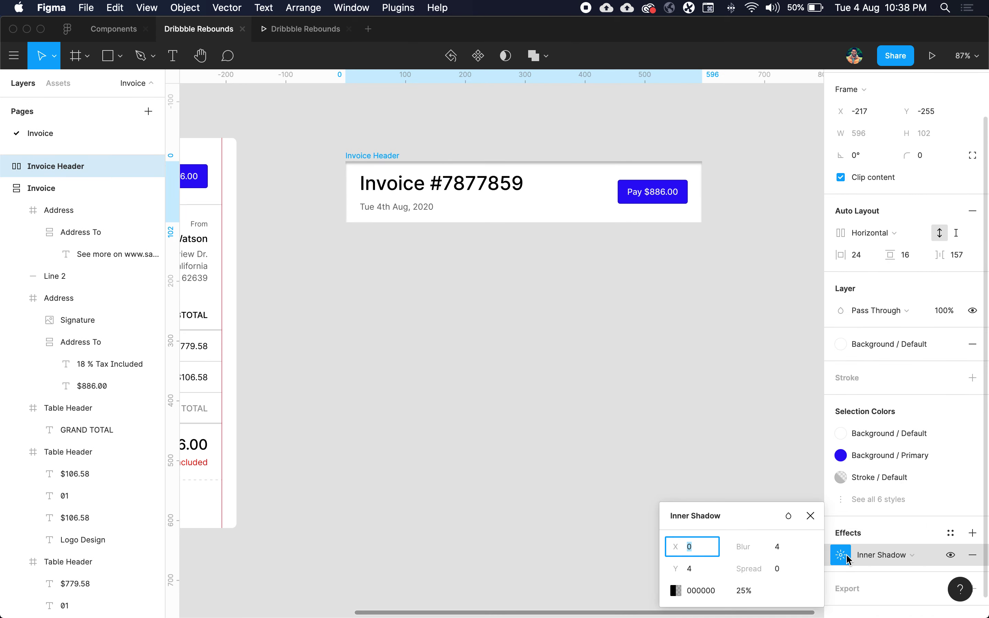
Step: Set the header's inner shadow to a blur of 0 and a Y offset of -1
left_click(784, 550)
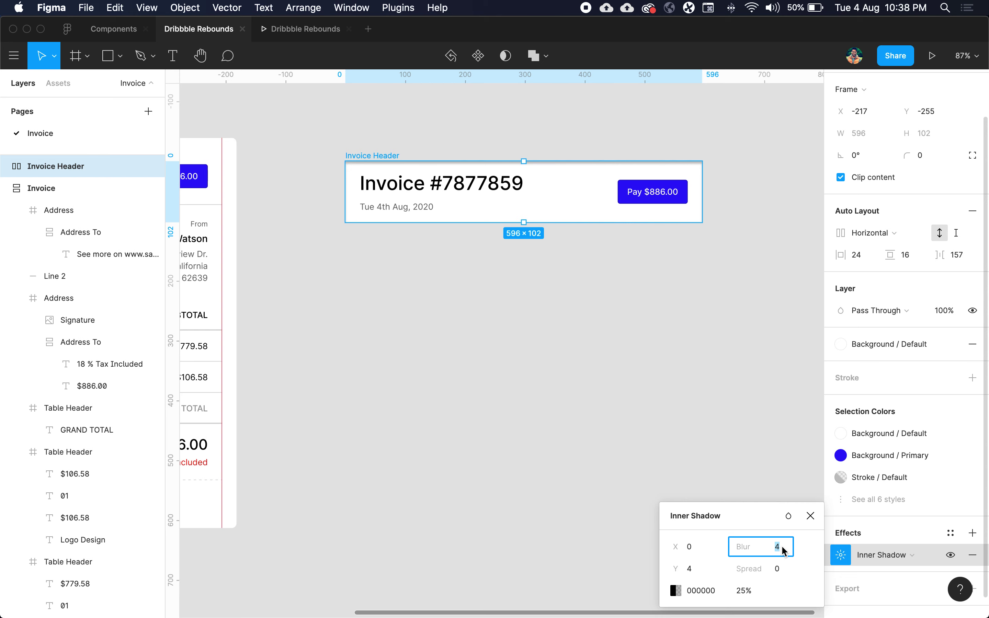
left_click(699, 571)
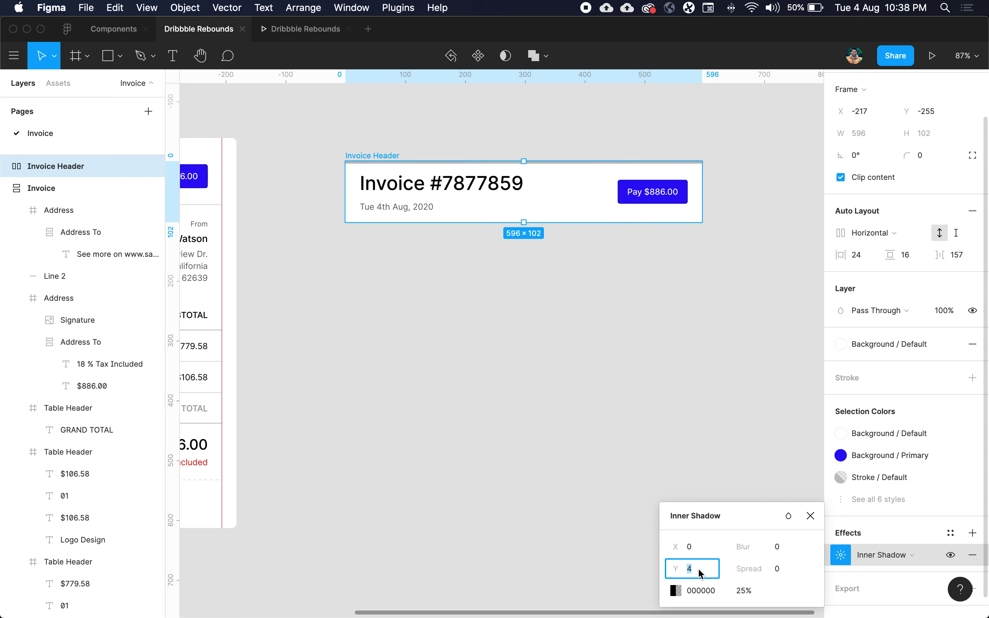
type("-1")
key("Tab")
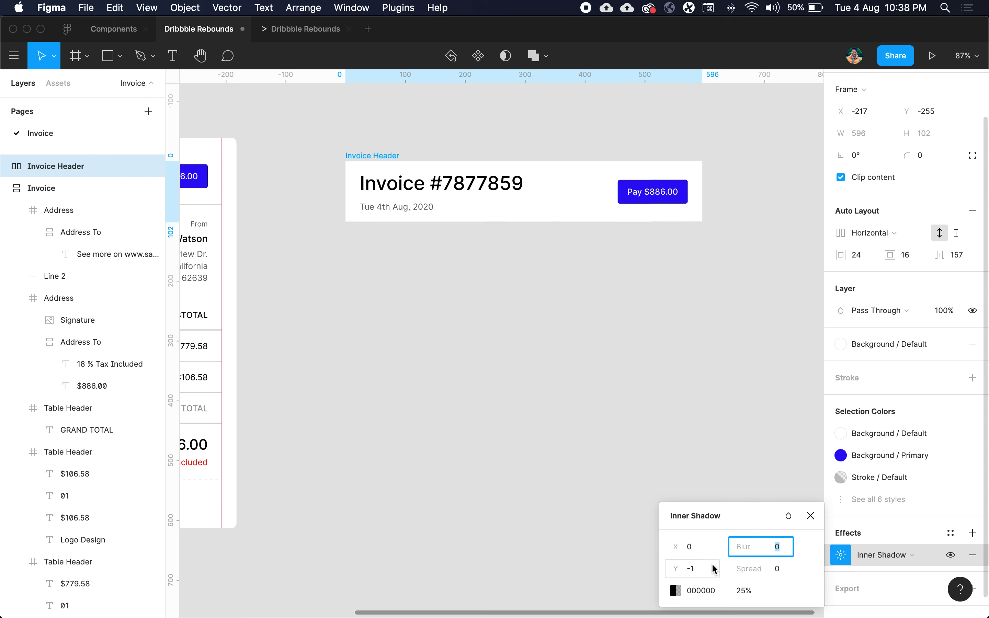
Step: Lower the inner shadow's opacity and inspect the divider line along the header's bottom edge up close
left_click(740, 595)
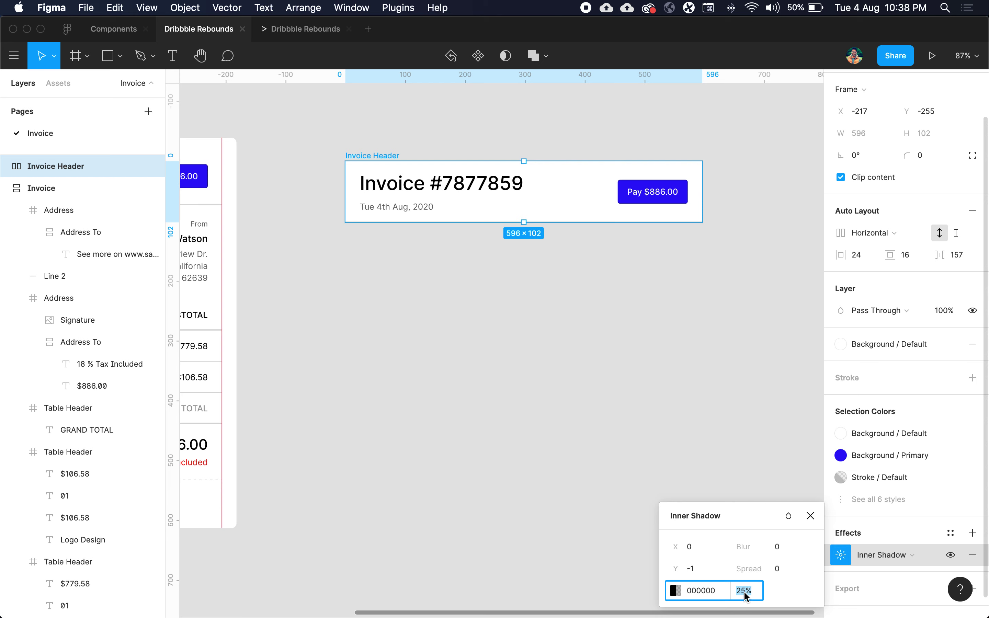
type("10")
type("6")
left_click(621, 315)
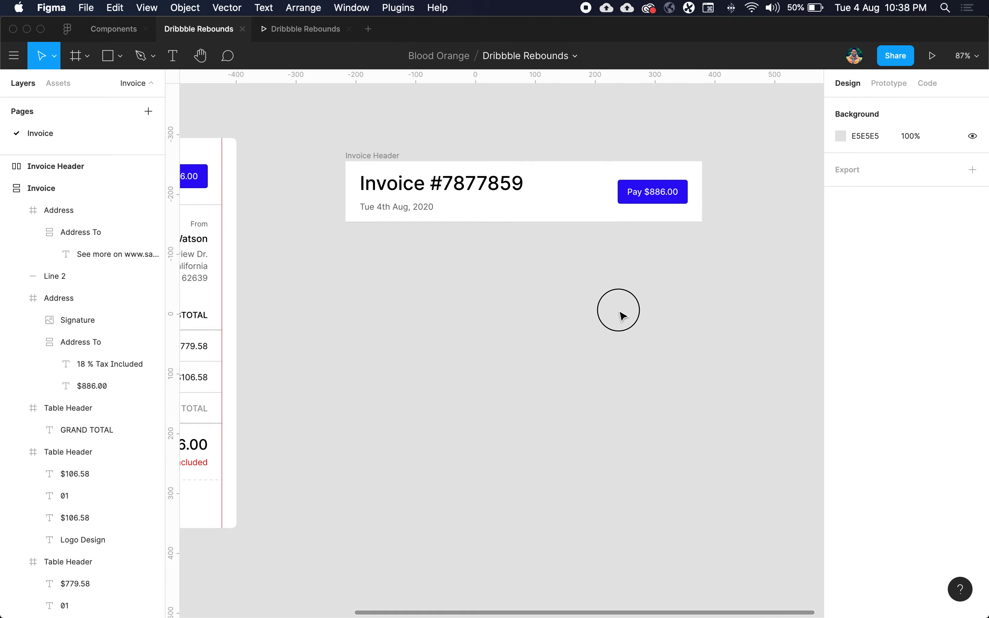
scroll(450, 234, "up", 5)
scroll(450, 234, "up", 5)
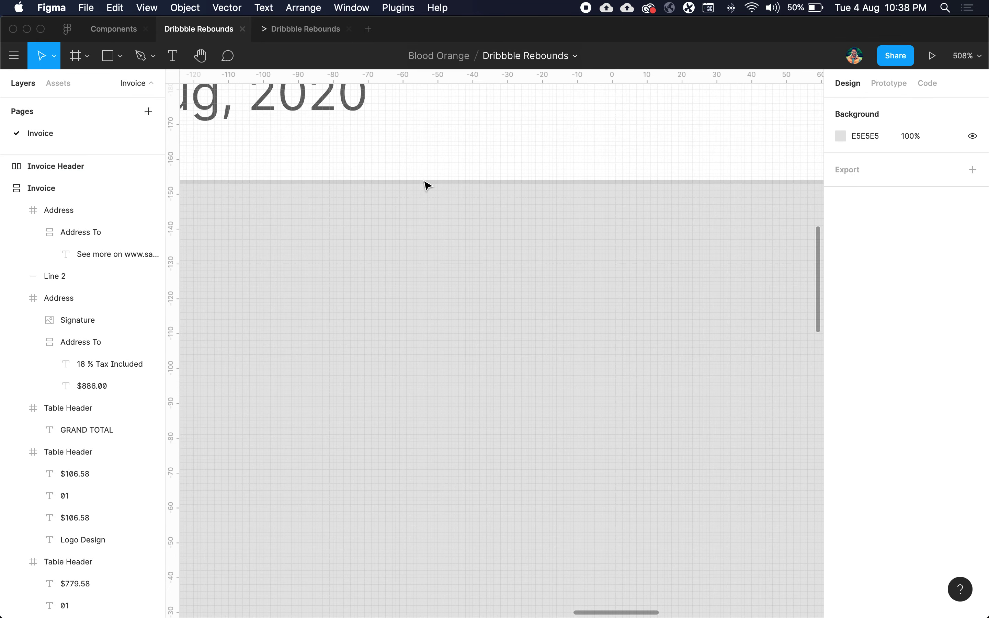
scroll(547, 248, "down", 5)
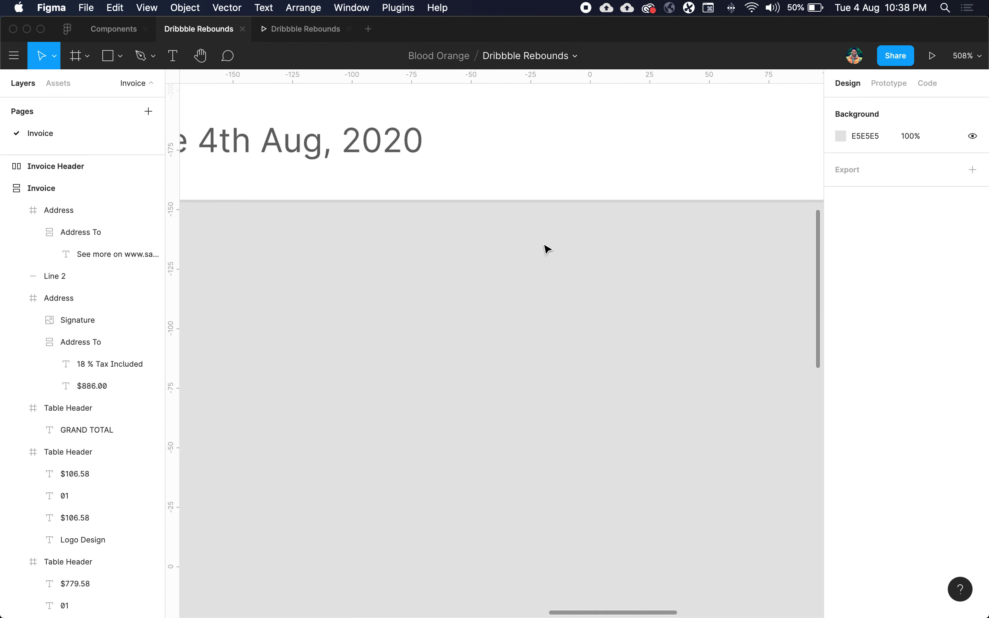
scroll(547, 248, "left", 1)
scroll(547, 249, "right", 2)
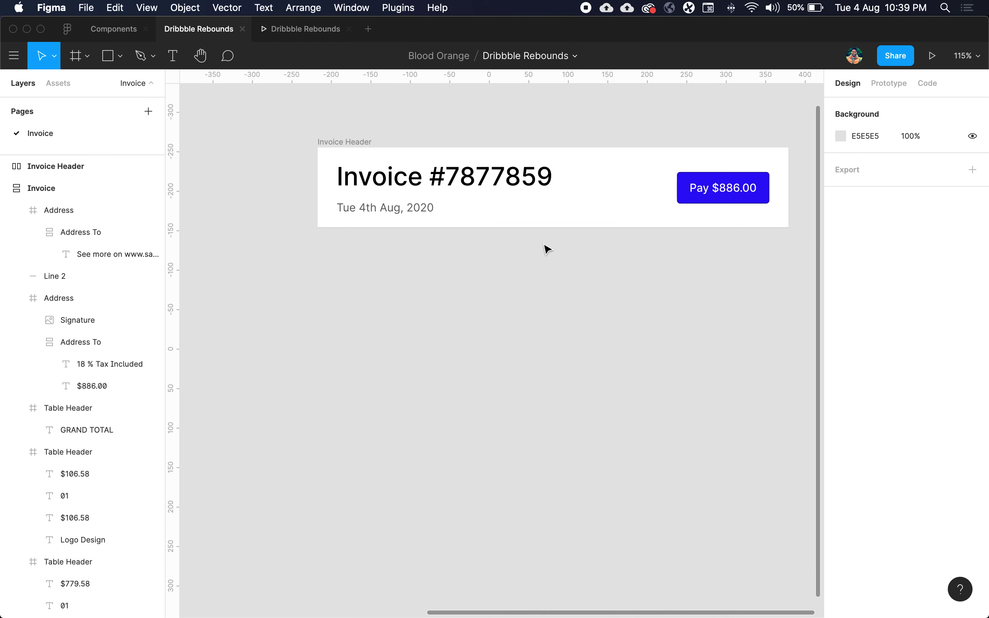
Step: Remove auto layout from the Invoice Header so that it becomes a plain frame
left_click(354, 138)
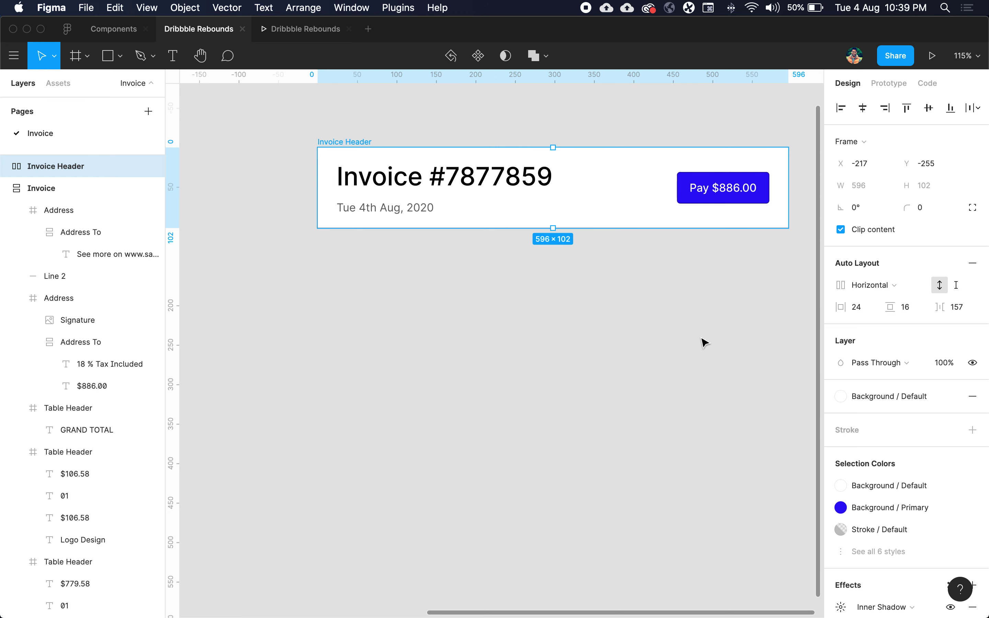
left_click(647, 306)
left_click(346, 142)
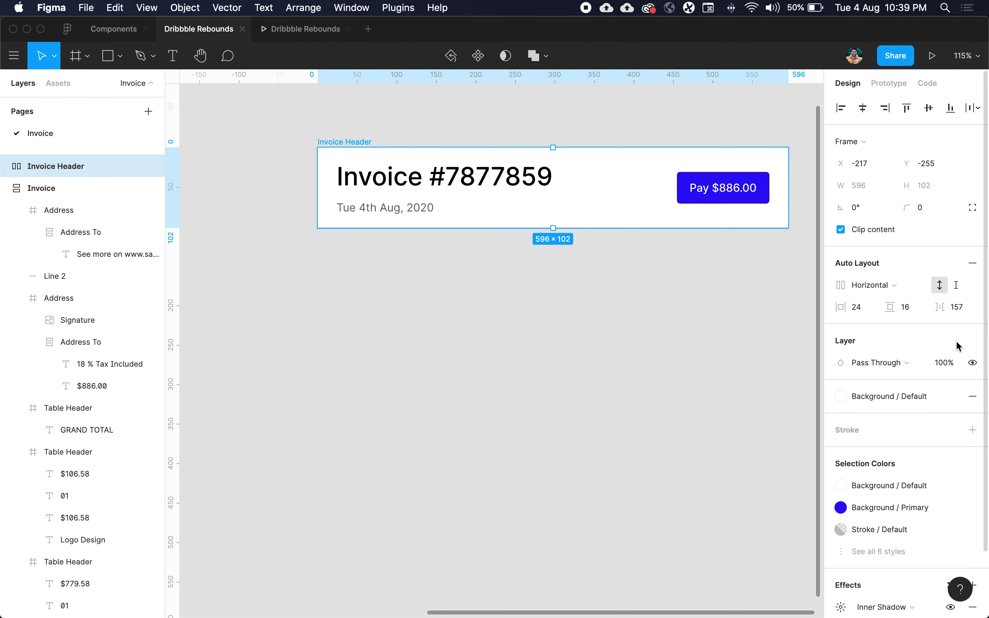
left_click(973, 263)
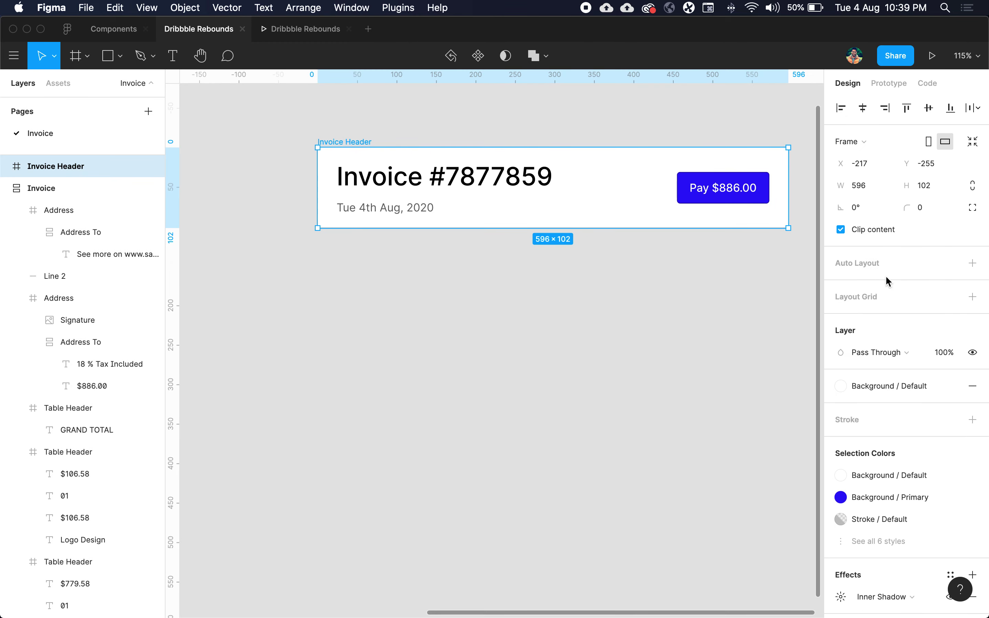
scroll(622, 298, "right", 2)
left_click(604, 303)
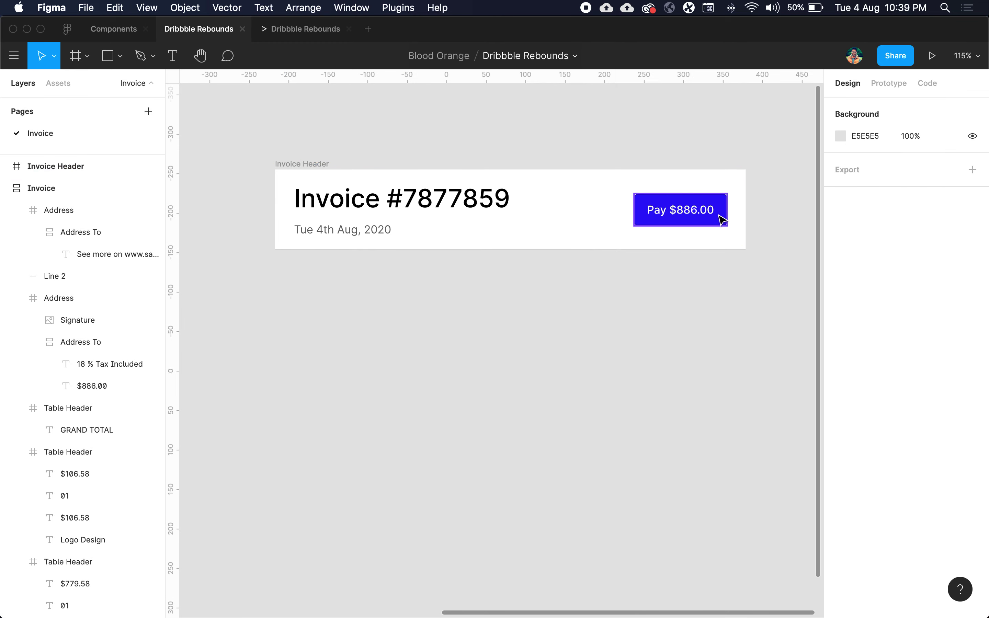
Step: Constrain the pay button horizontally to Right, and test it by resizing the Invoice Header to a width of 600
left_click(722, 219)
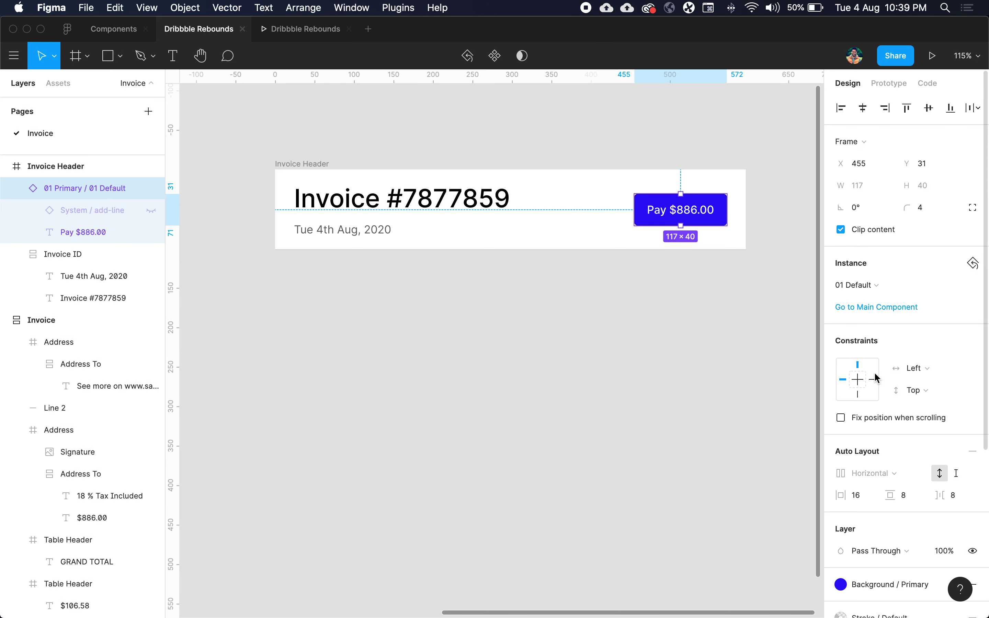
left_click(740, 340)
left_click(309, 170)
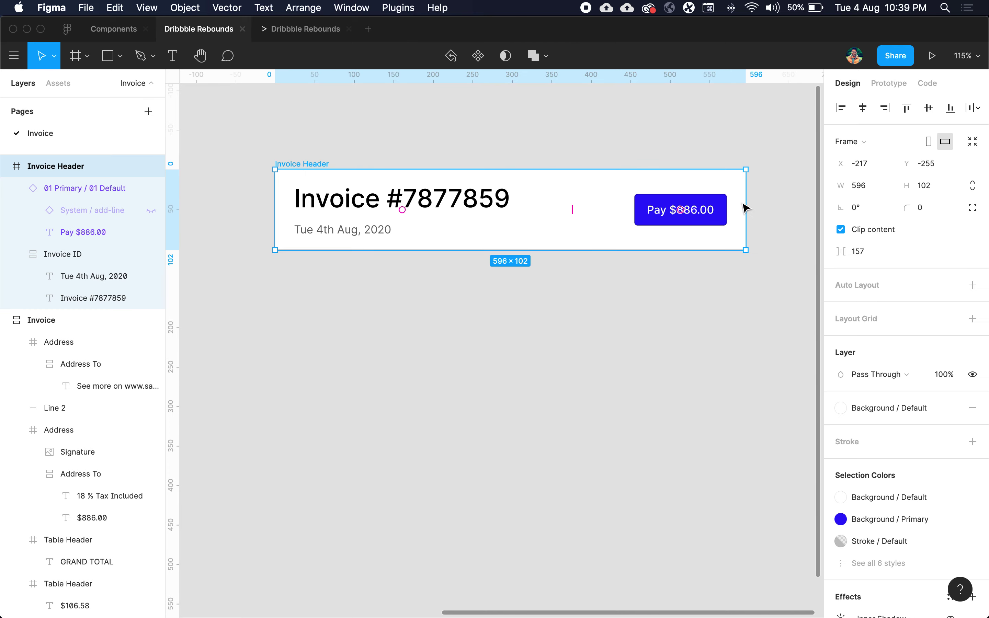
left_click_drag(744, 206, 803, 207)
left_click_drag(758, 213, 749, 215)
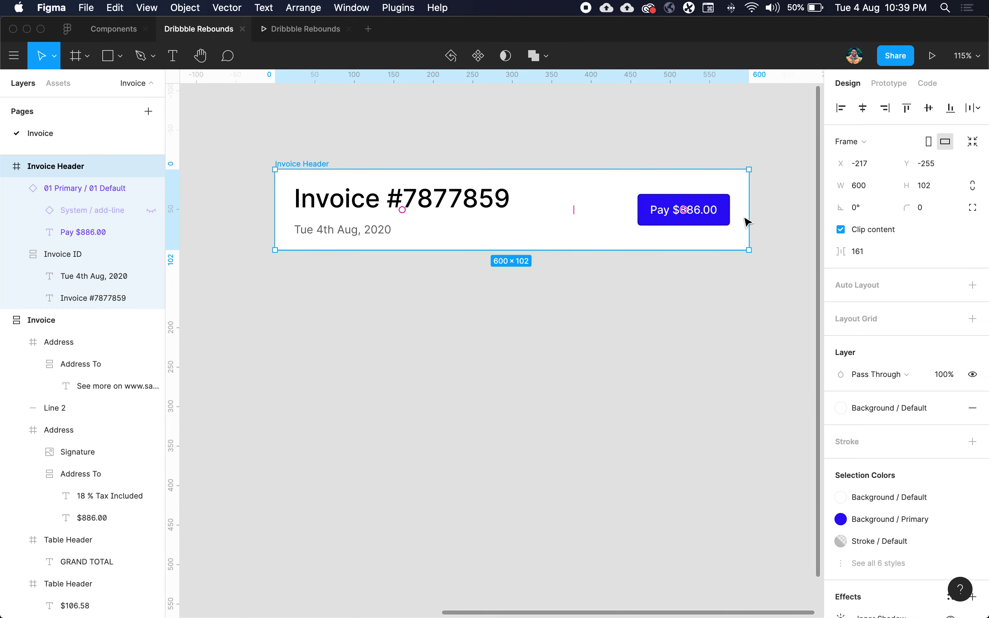
Step: Set the pay button's vertical constraint to Center within the Invoice Header
left_click(718, 216)
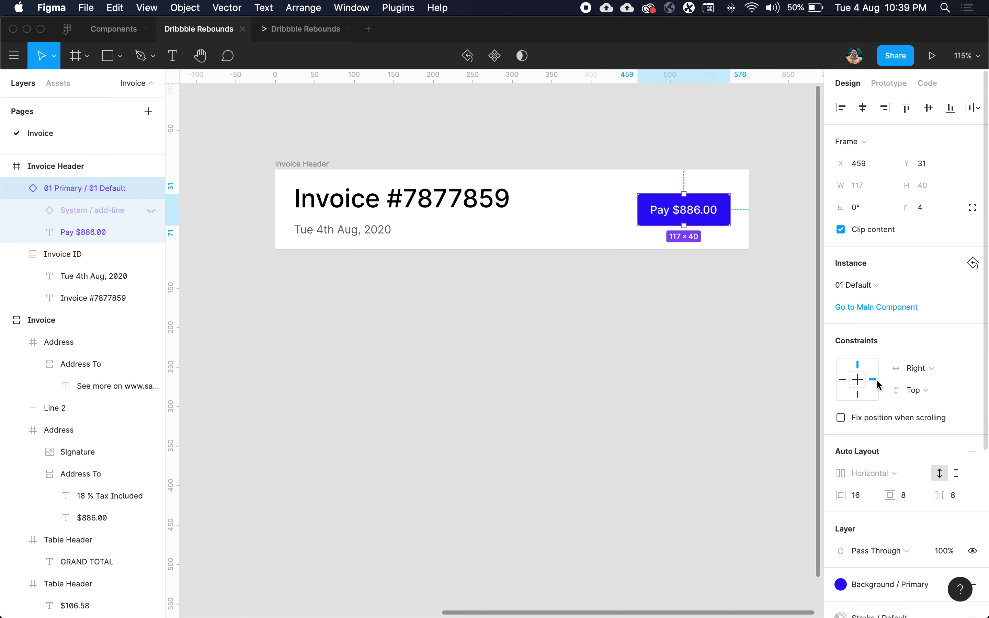
left_click(918, 391)
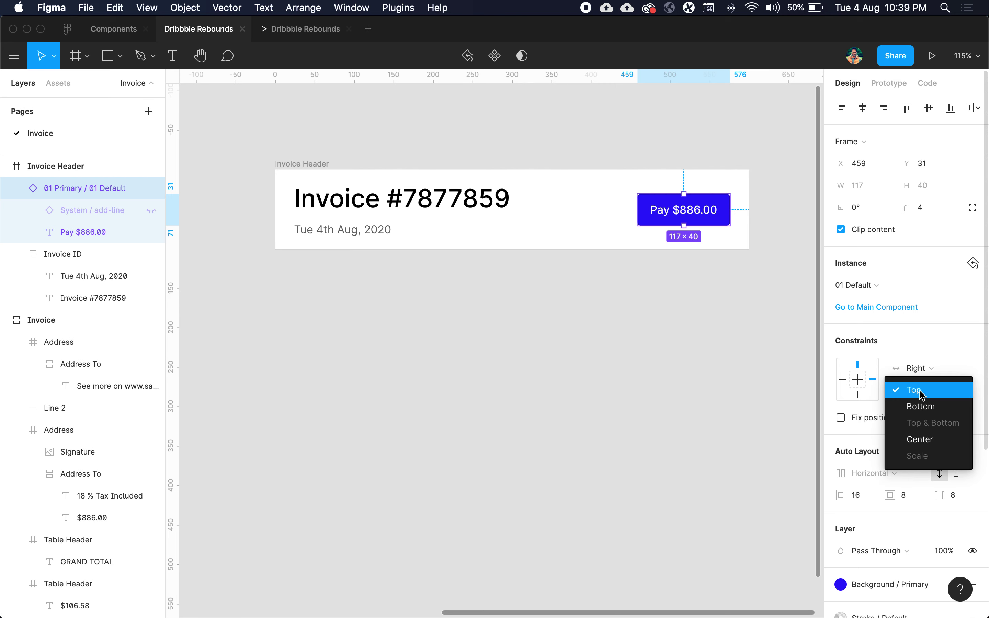
left_click(922, 439)
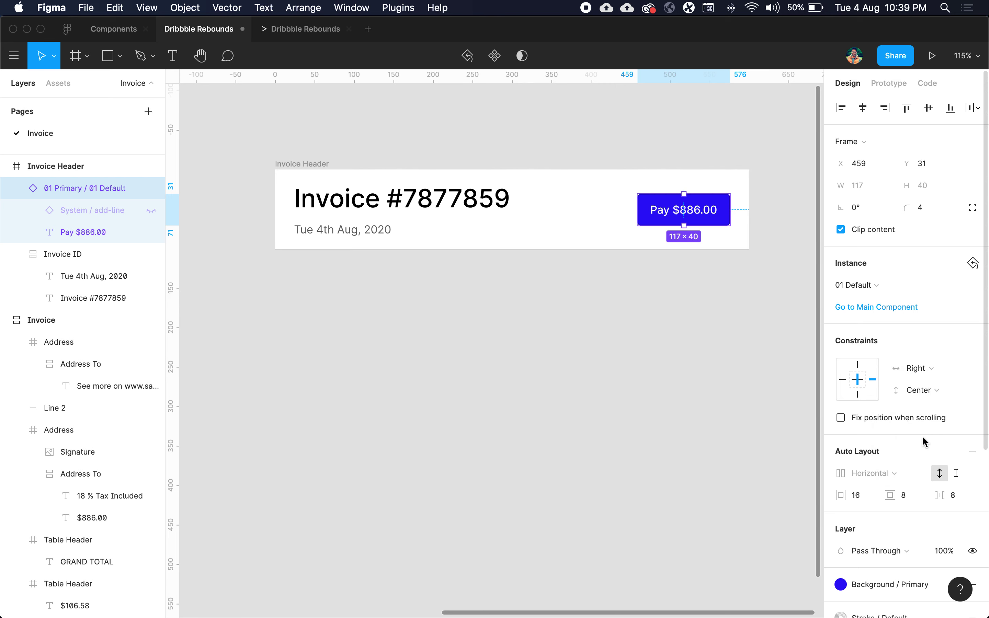
Step: Set the Invoice ID group's vertical constraint to Center within the Invoice Header
left_click(395, 201)
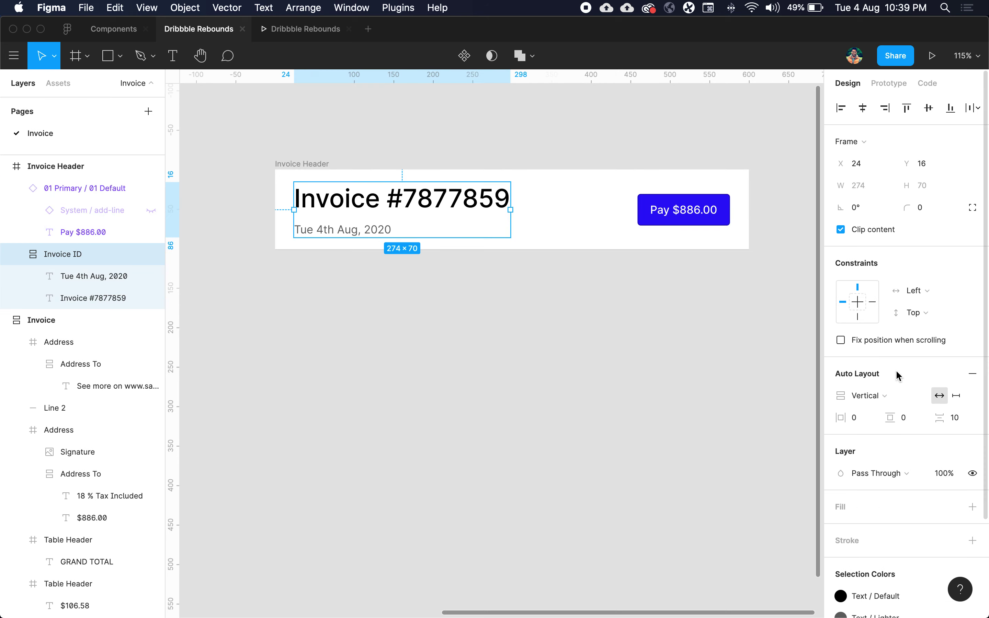
left_click(915, 313)
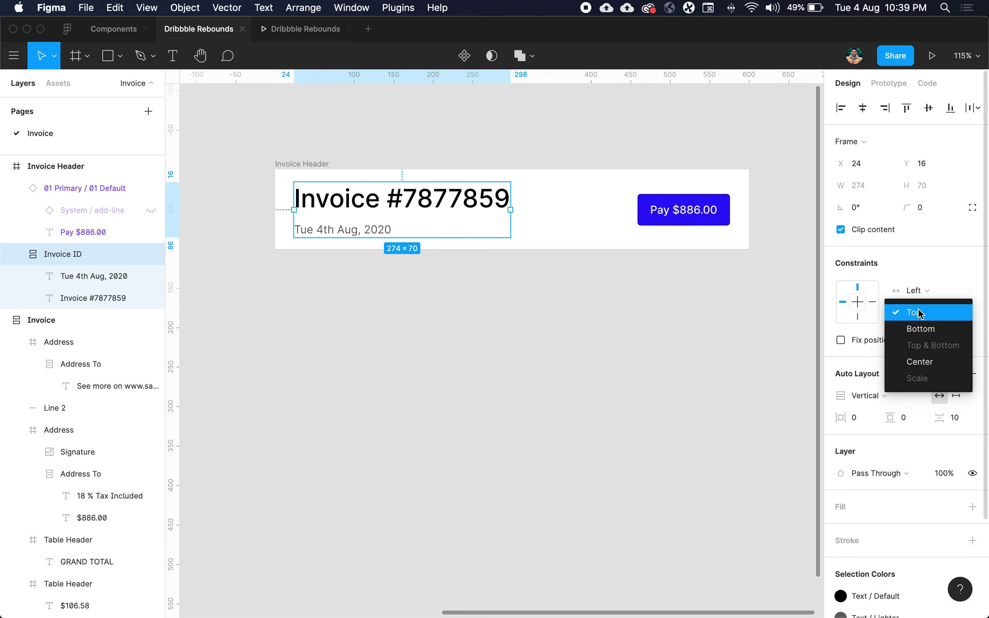
left_click(924, 365)
left_click(616, 374)
Step: Test the constraints by stretching the Invoice Header's height, undo that stretch, and widen the frame to 636
left_click(338, 165)
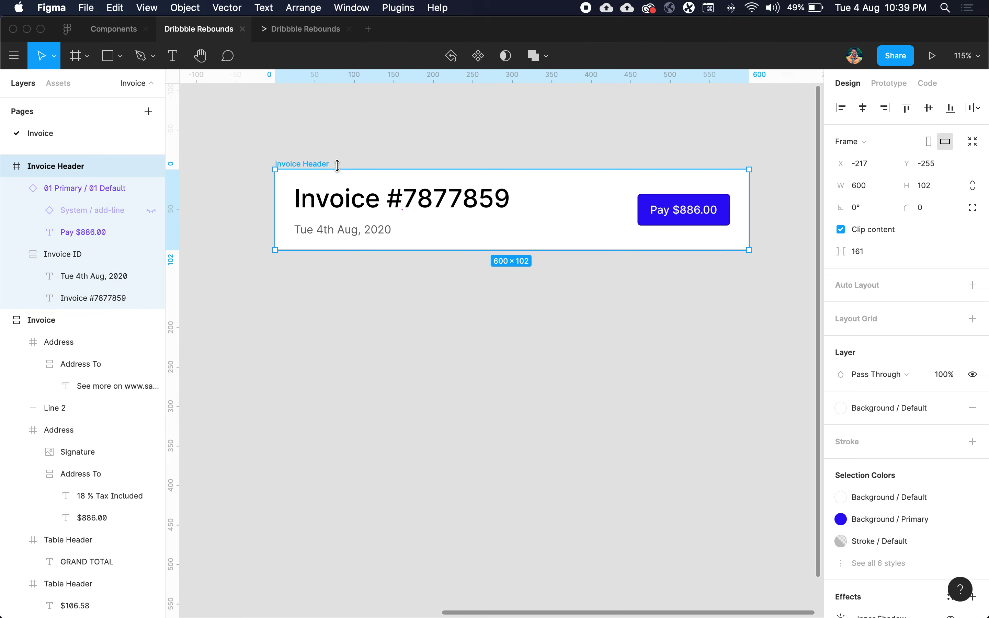
left_click_drag(514, 251, 524, 326)
key("super+z")
mouse_move(750, 211)
left_mouse_down()
mouse_move(781, 208)
mouse_move(757, 221)
left_mouse_up()
scroll(768, 219, "right", 4)
key("super+z")
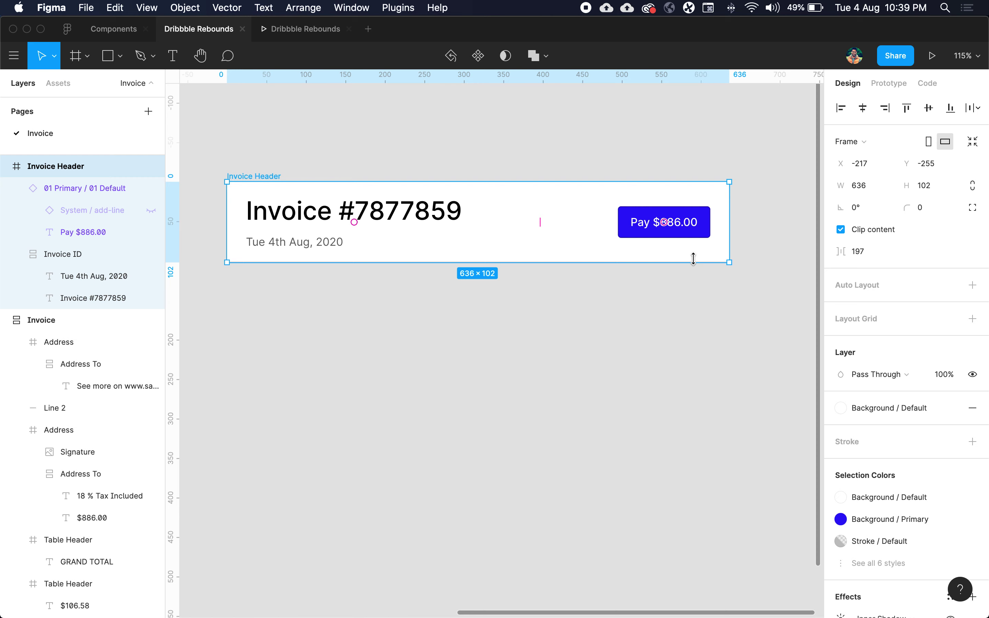
Step: Set the Invoice Header frame's height to 104
left_click(368, 229)
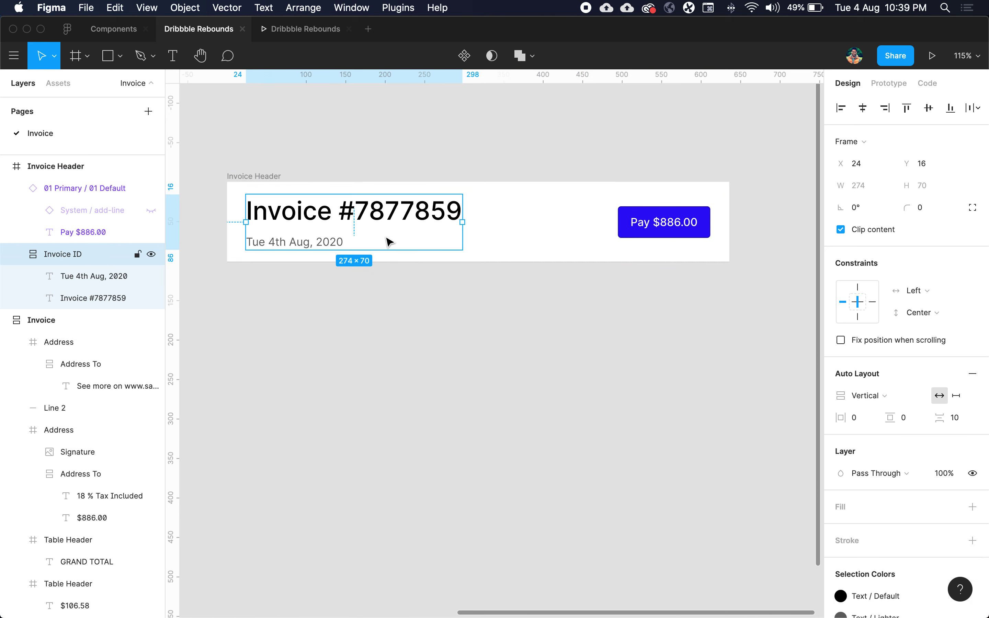
left_click(384, 286)
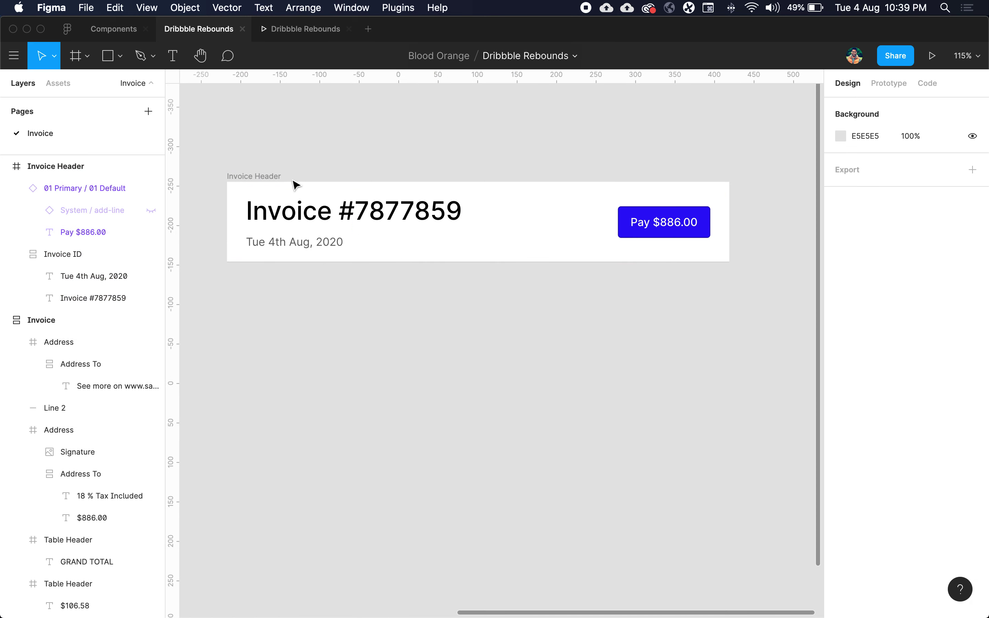
left_click(267, 176)
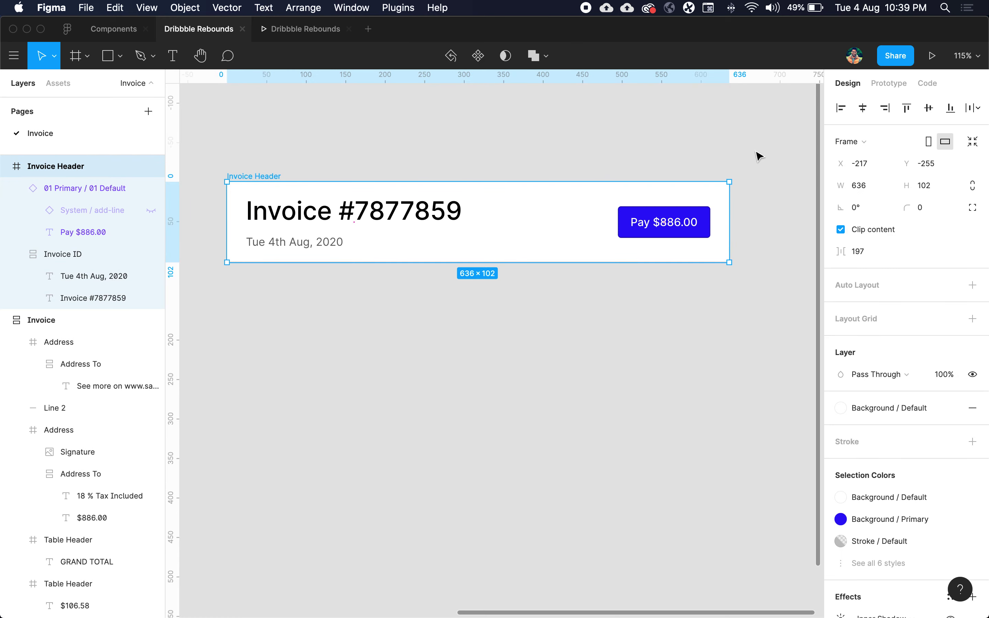
left_click(941, 191)
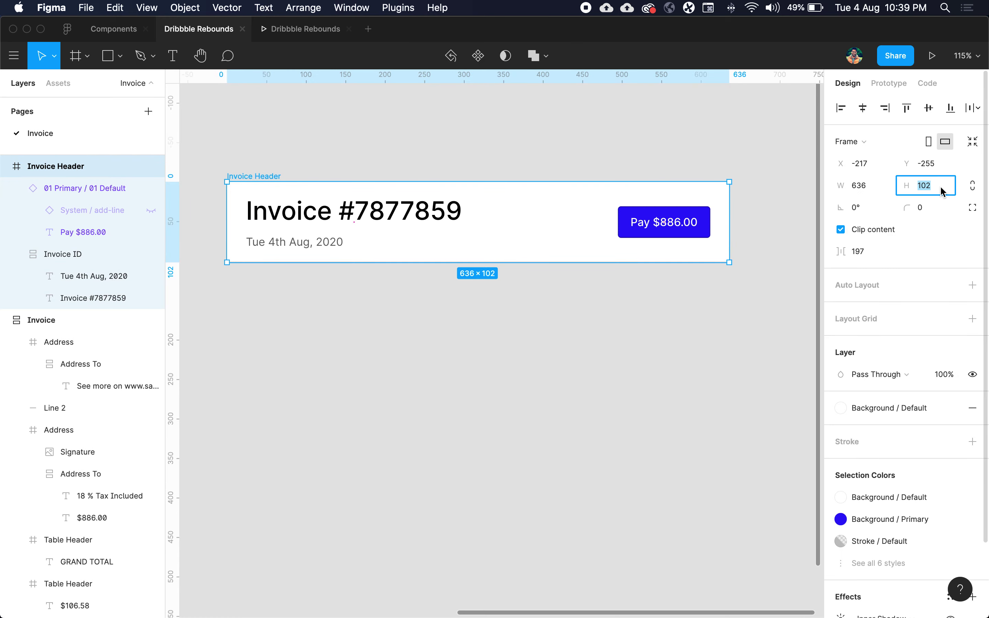
left_click(662, 326)
Step: Reduce the auto layout spacing between the Invoice ID's title and date to 4
scroll(663, 326, "left", 3)
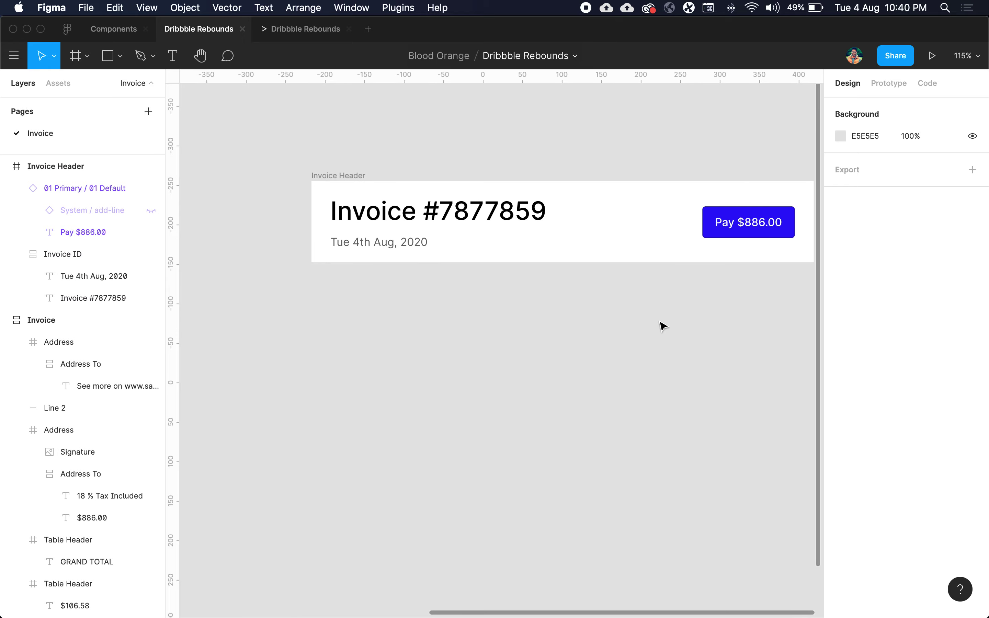
scroll(662, 326, "down", 3)
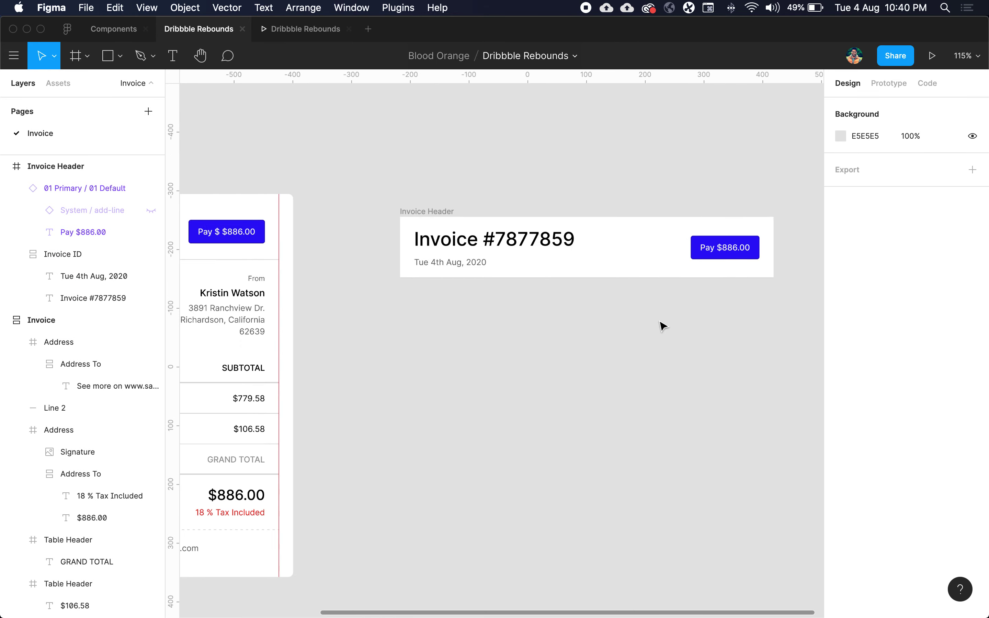
left_click(473, 261)
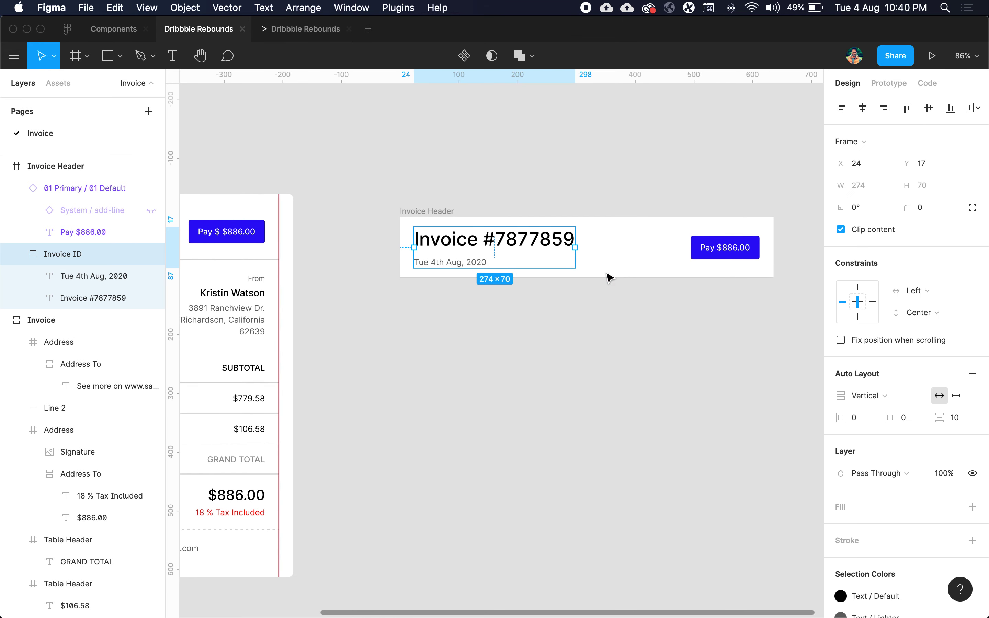
left_click(957, 421)
type("4")
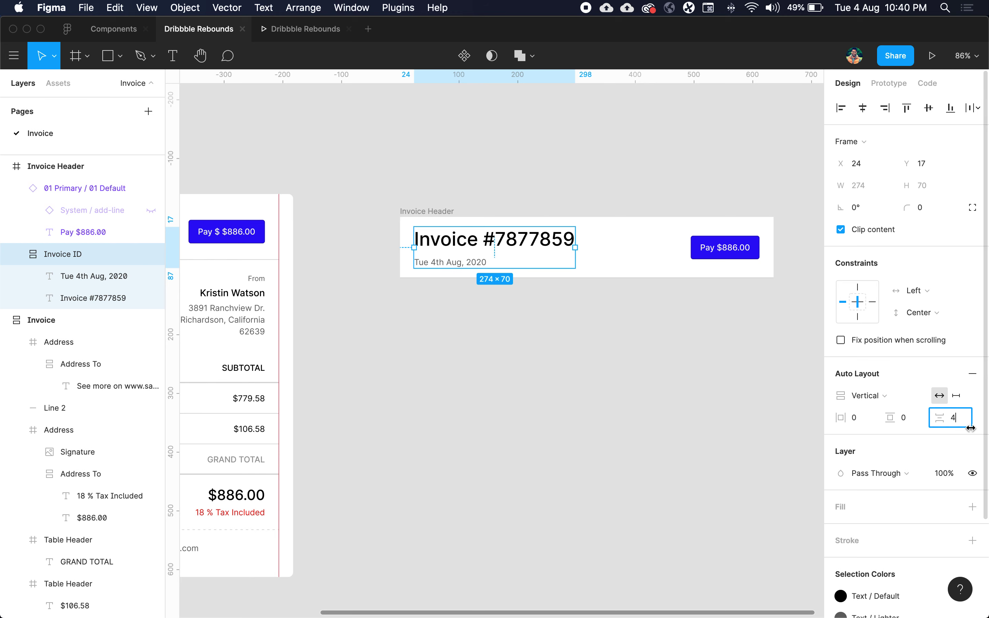
key("Return")
left_click(552, 361)
left_click(507, 259)
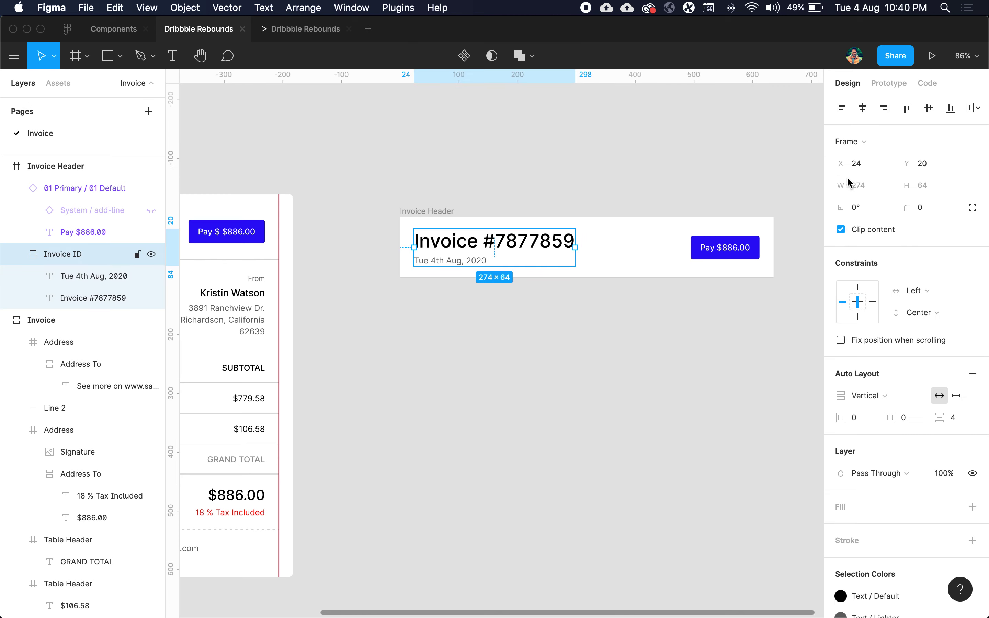
left_click(516, 374)
Step: Move the Invoice Header slightly to about X -215, Y -264 and compare it with the reference Invoice up close
scroll(516, 373, "down", 3)
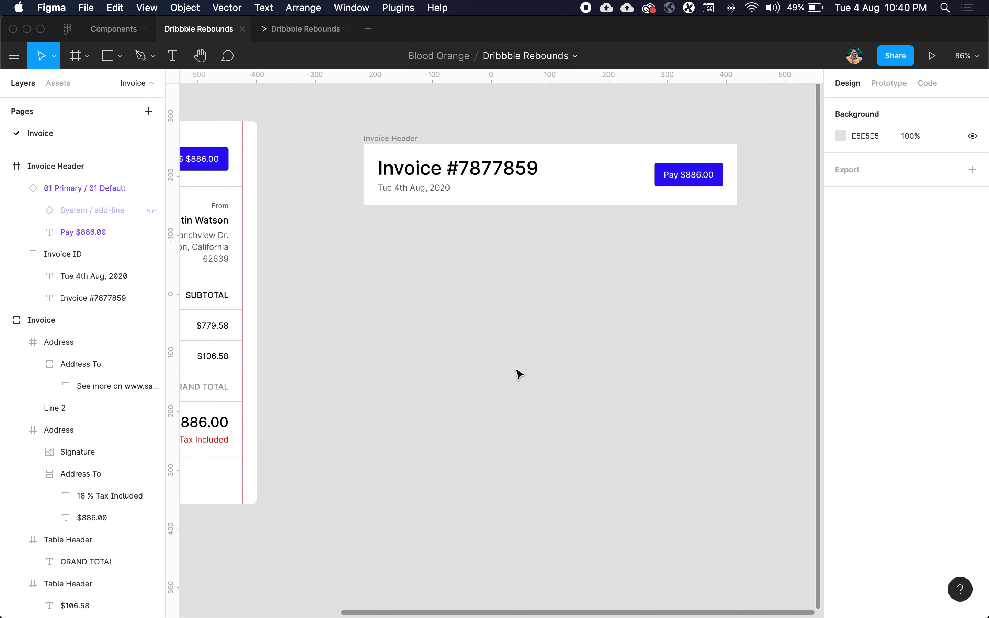
scroll(516, 374, "down", 5)
left_click_drag(444, 206, 445, 202)
scroll(453, 274, "left", 3)
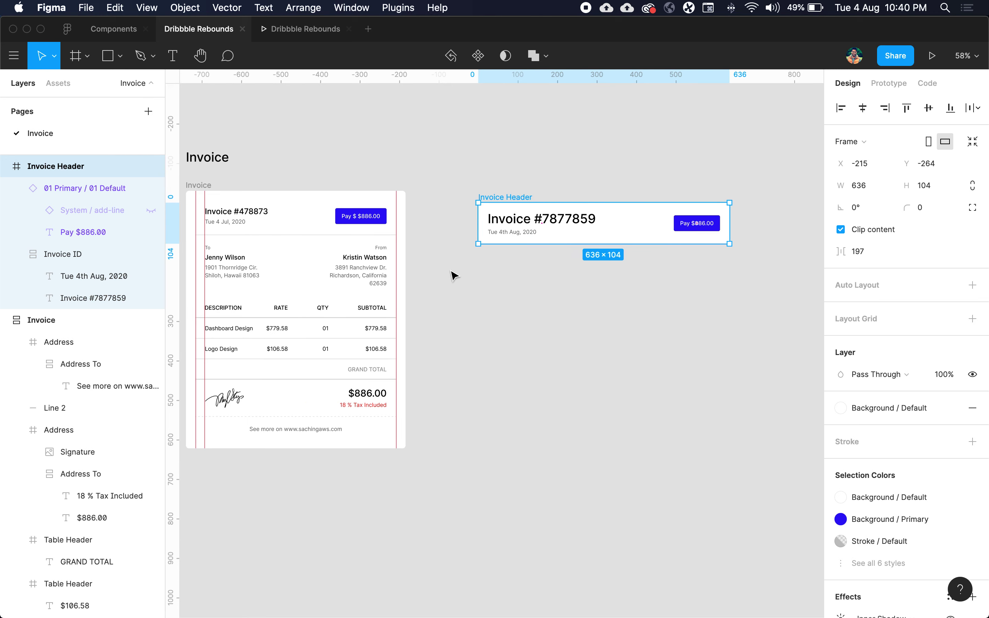
left_click(522, 283)
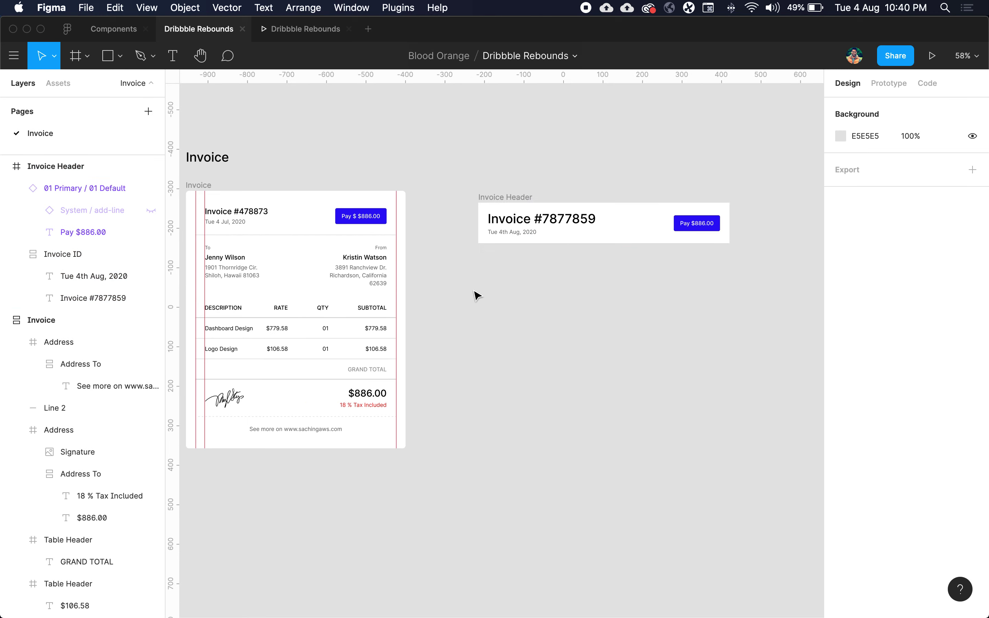
scroll(346, 276, "up", 5)
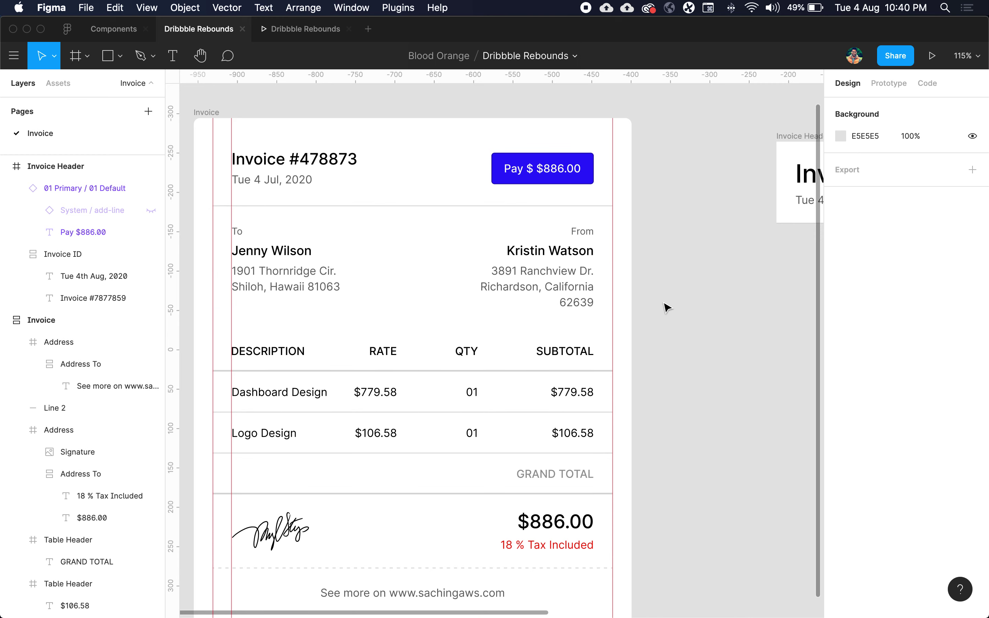
Step: Duplicate the Invoice ID group onto the canvas below the Invoice Header and rename the copy From Address
scroll(666, 306, "right", 10)
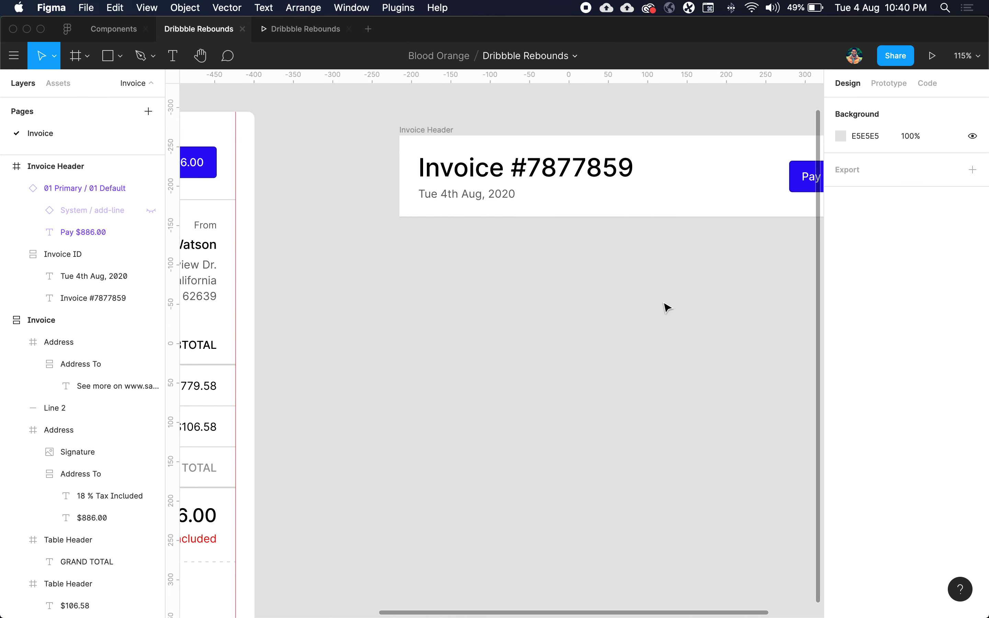
left_click_drag(486, 169, 488, 280)
left_click(572, 389)
left_click(405, 253)
key("super+r")
type("F")
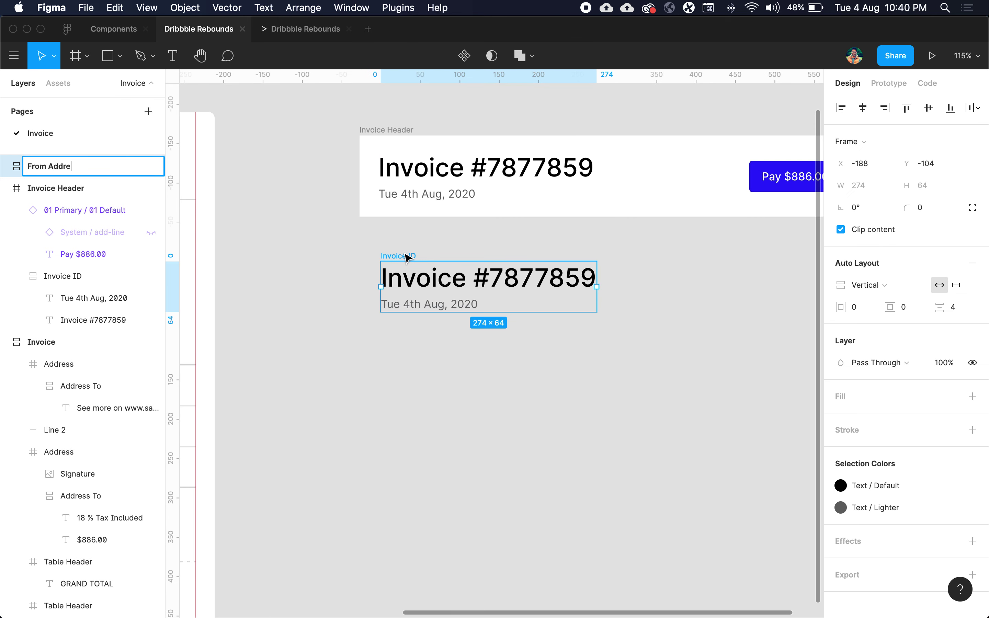
left_click(483, 382)
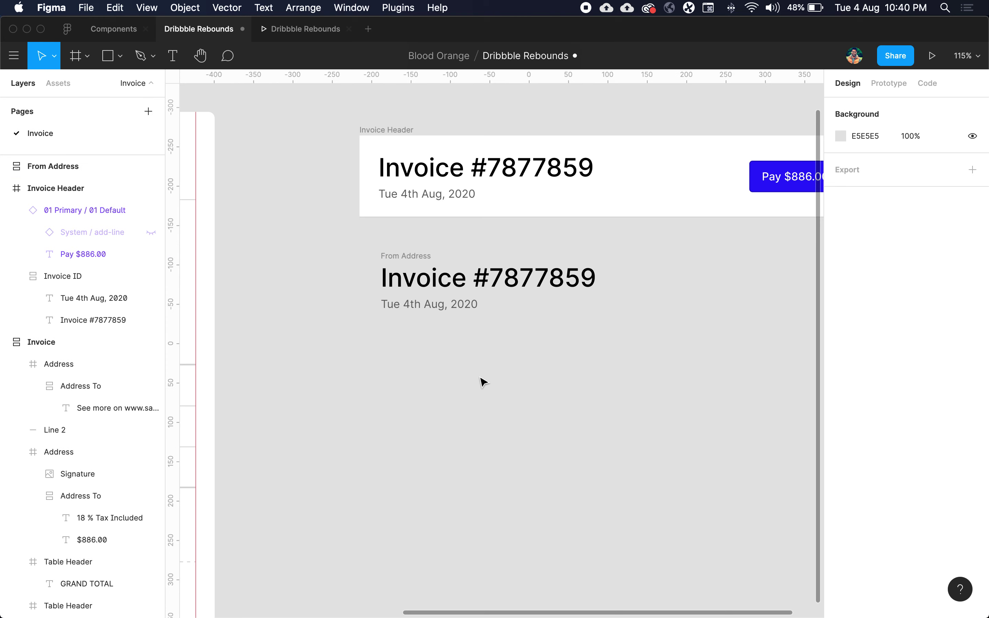
Step: Duplicate the From Address group horizontally beside the original and rename the copy To Address
left_click_drag(404, 259, 678, 264)
scroll(679, 263, "right", 3)
key("super+r")
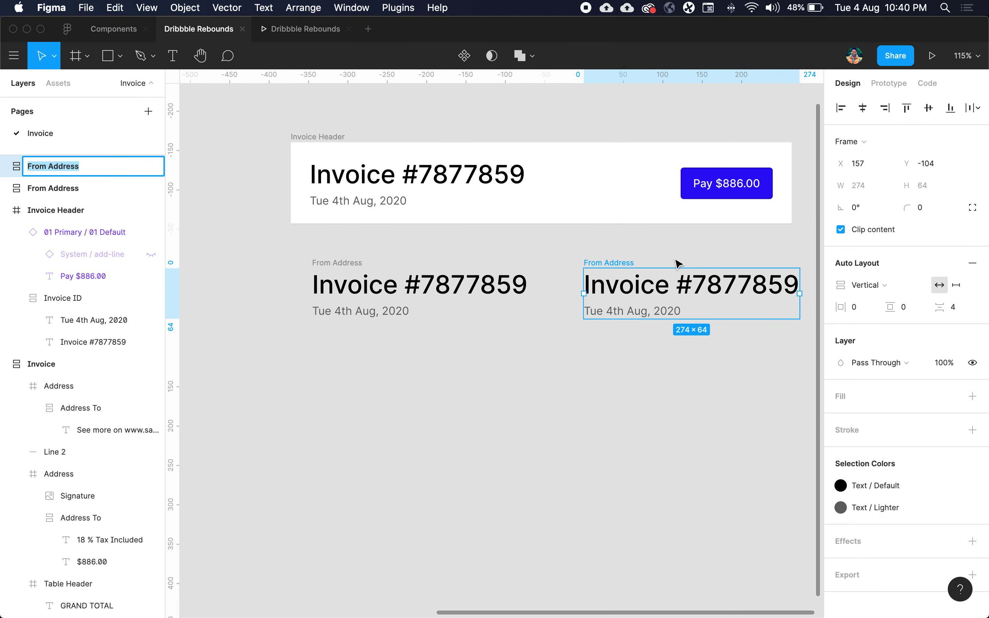
type("To")
left_click(680, 386)
Step: Fill the title text of both address groups with Full Name (first last) data from the Content Reel plugin
scroll(654, 370, "left", 5)
double_click(566, 264)
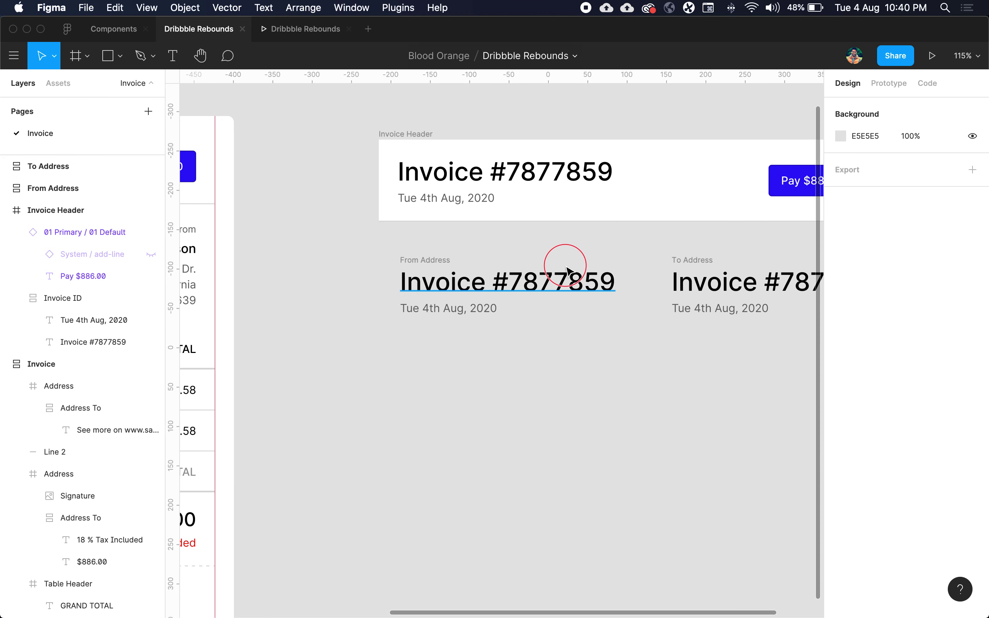
left_click(699, 289, "shift")
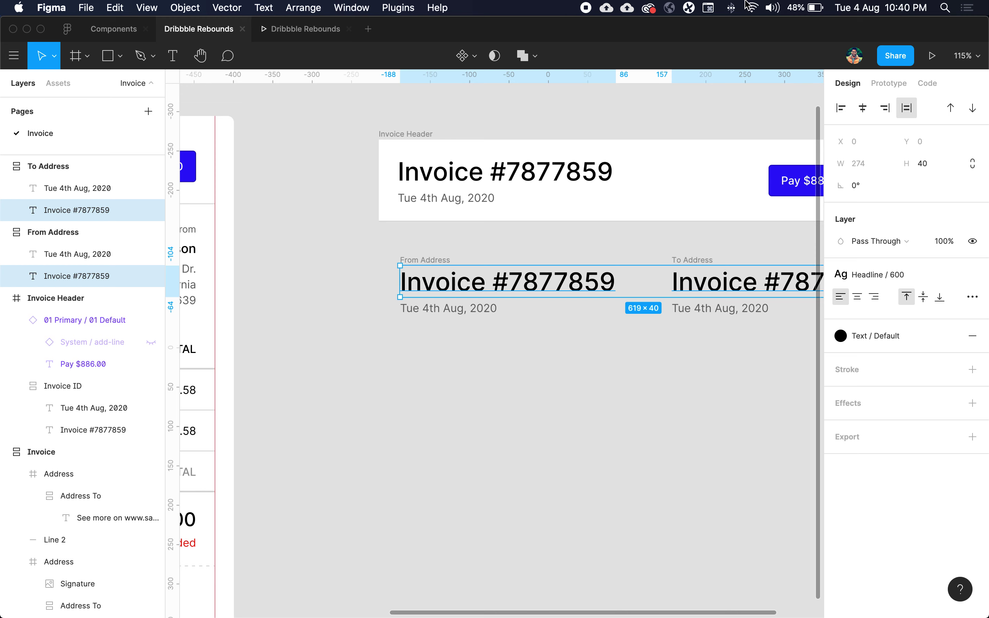
key("super+slash")
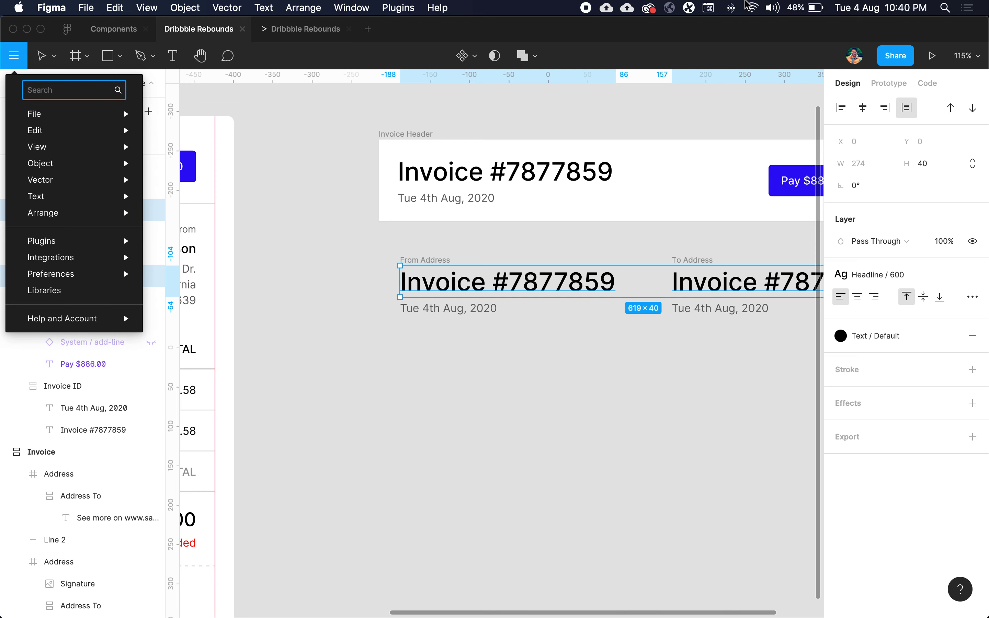
type("conte")
key("Return")
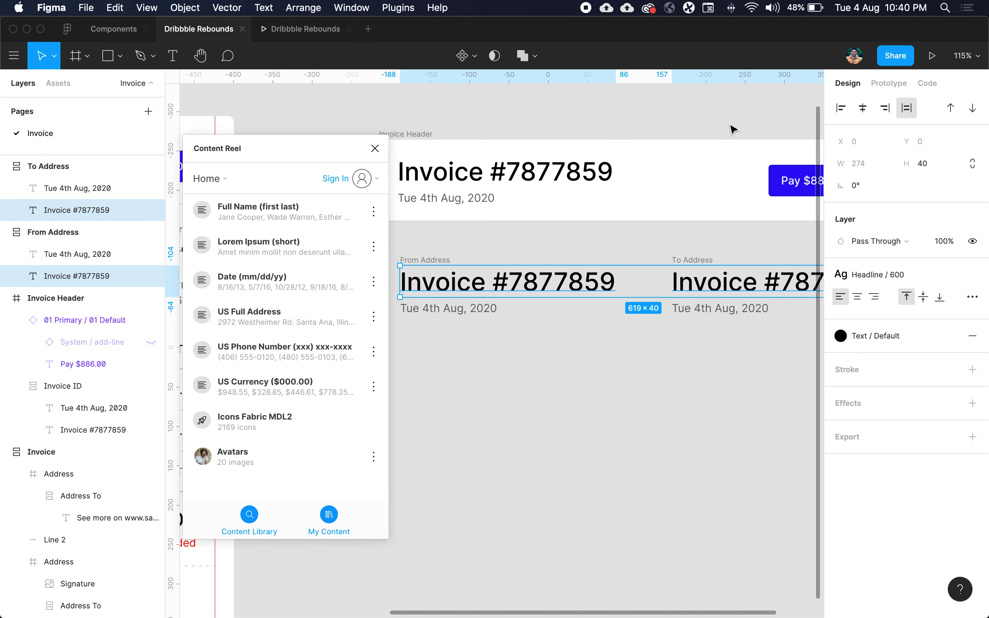
left_click(310, 213)
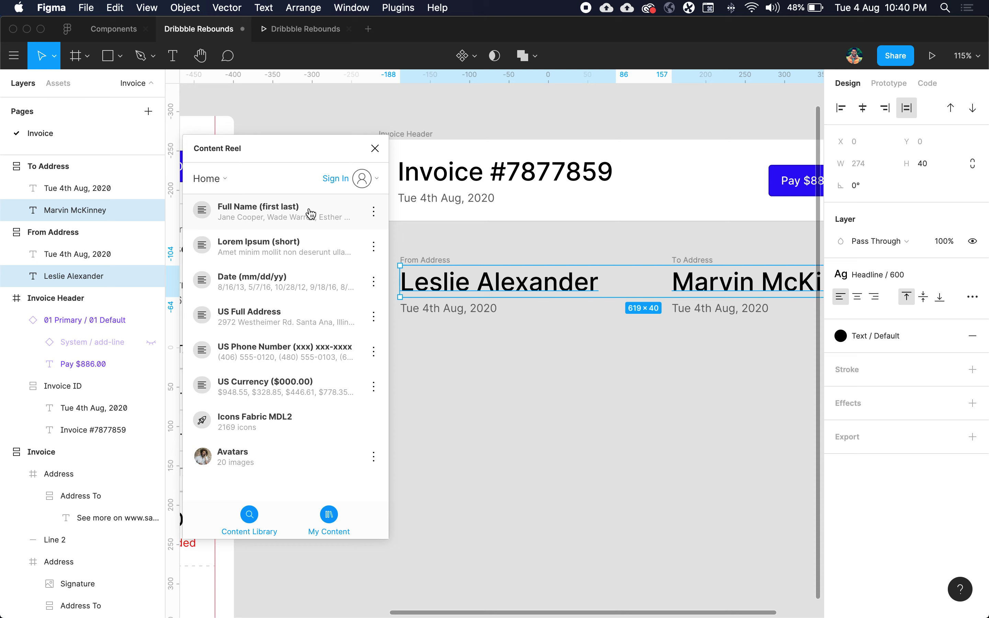
left_click(530, 383)
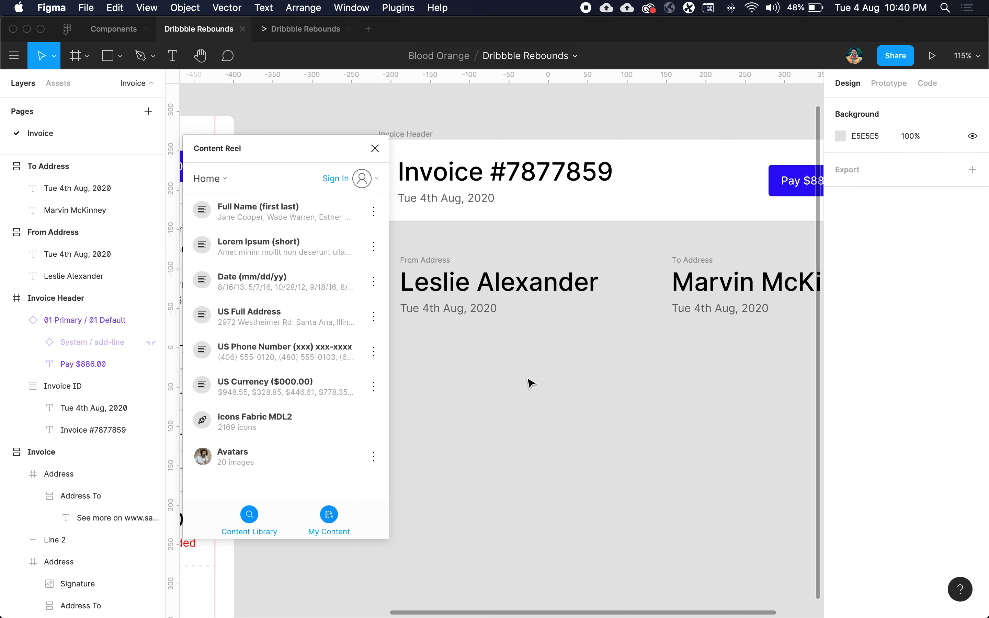
Step: Replace the date lines in both address groups with US Full Address data and close Content Reel
left_click(482, 310)
left_click(720, 315, "shift")
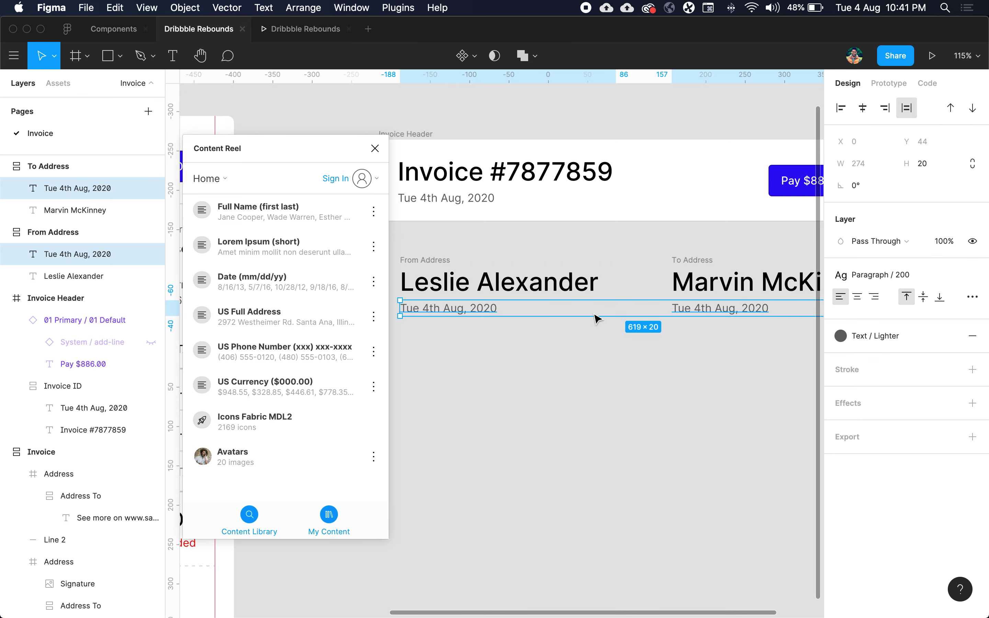
left_click(276, 318)
left_click(554, 379)
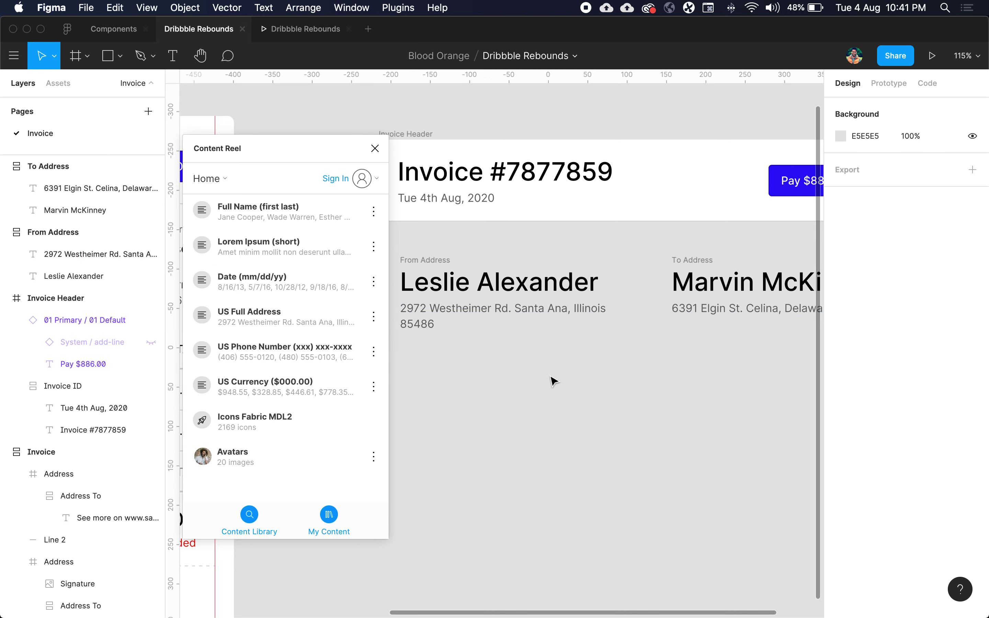
left_click(377, 147)
Step: Apply the Headline / 300 text style to the names in the From Address and To Address groups
scroll(690, 296, "right", 3)
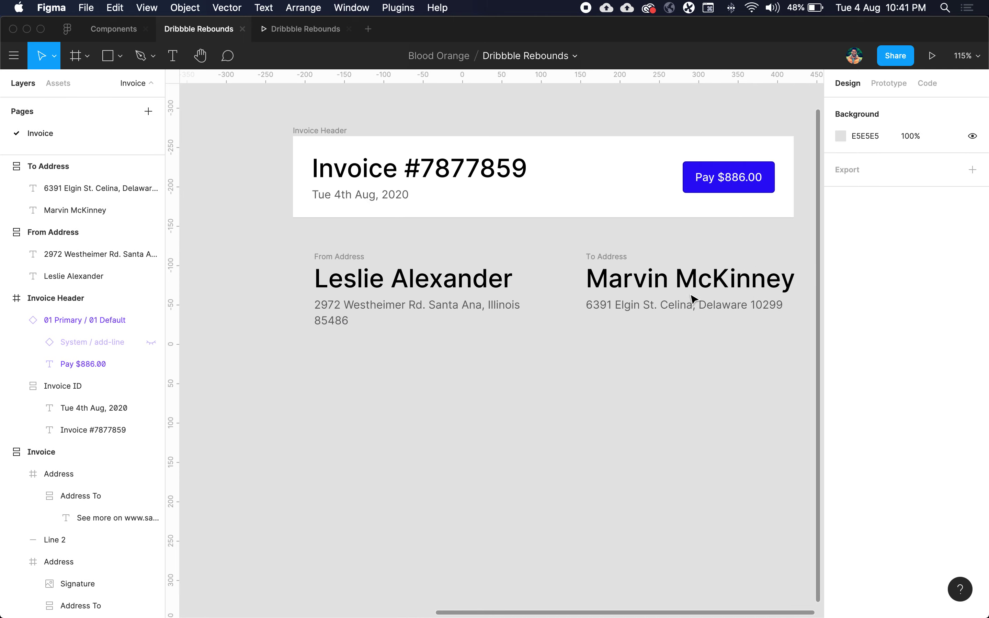
left_click(697, 278)
left_click(474, 278, "shift")
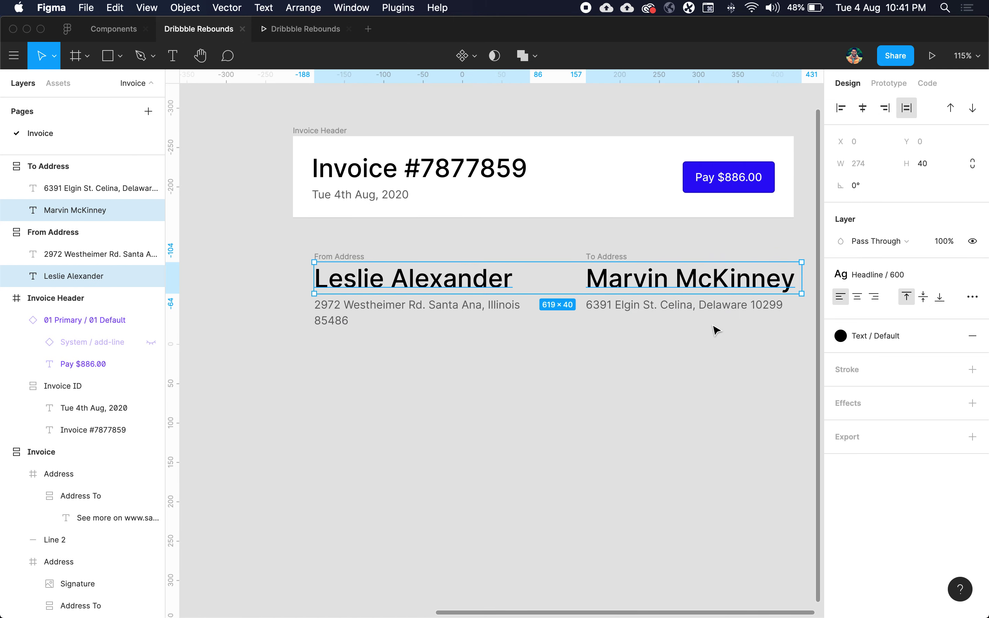
left_click(899, 275)
scroll(904, 419, "down", 3)
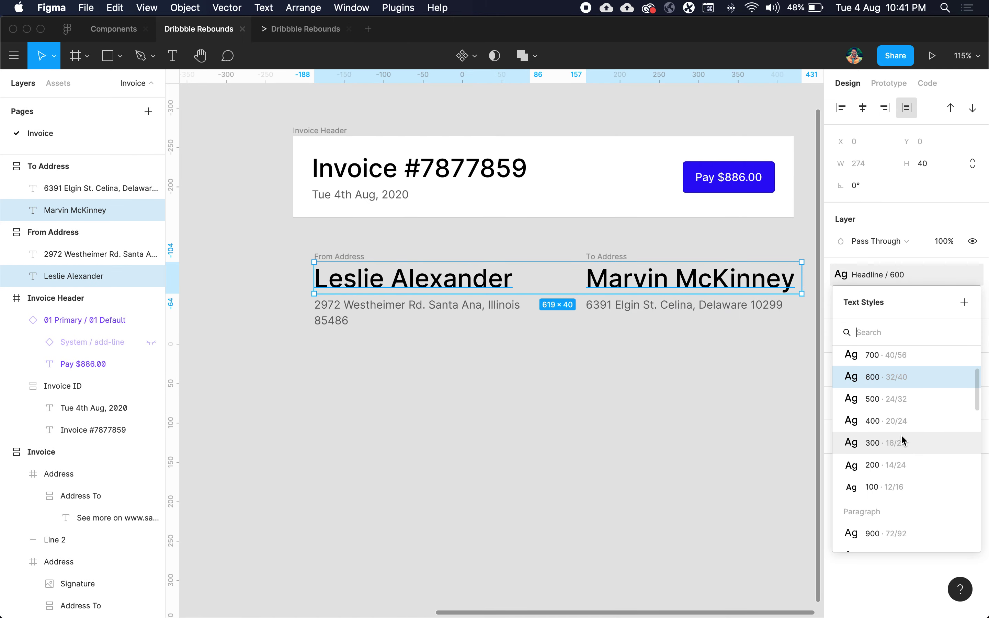
left_click(898, 443)
left_click(652, 326)
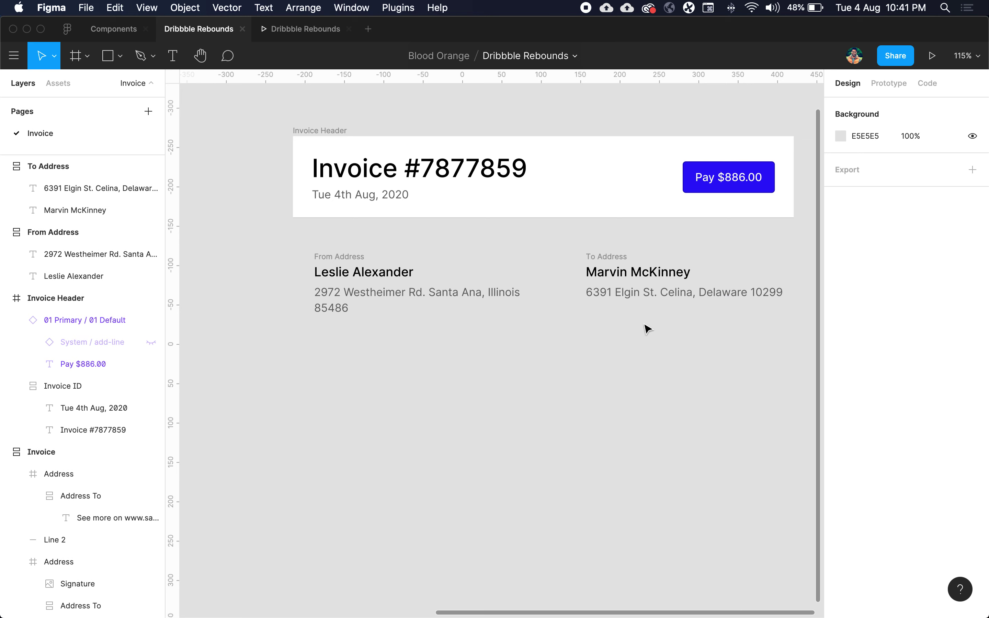
Step: Right-align the name and address text in the To Address group
left_click(641, 281)
left_click(636, 294, "shift")
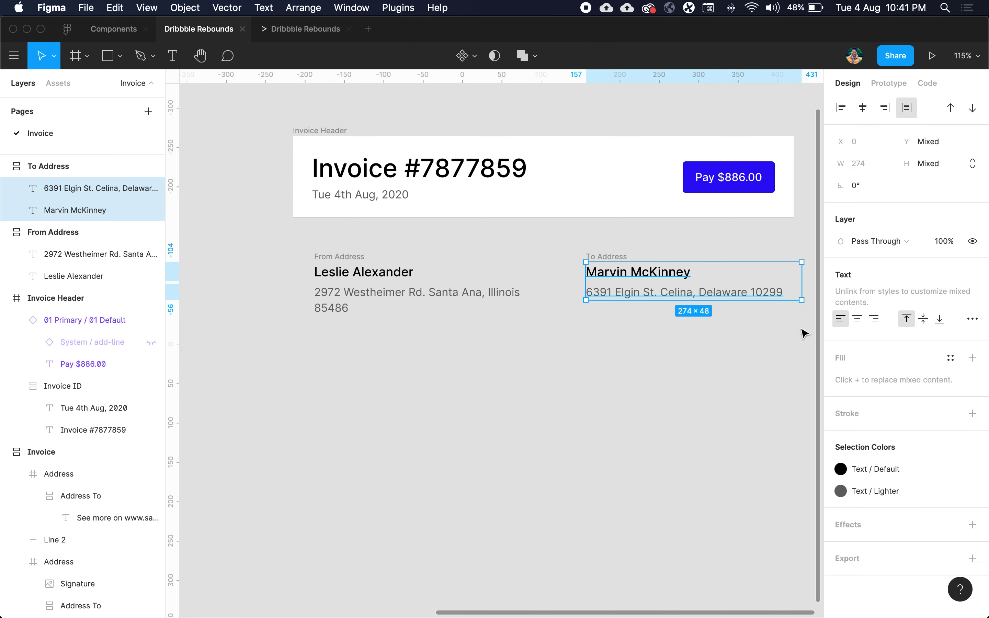
left_click(874, 318)
left_click(680, 348)
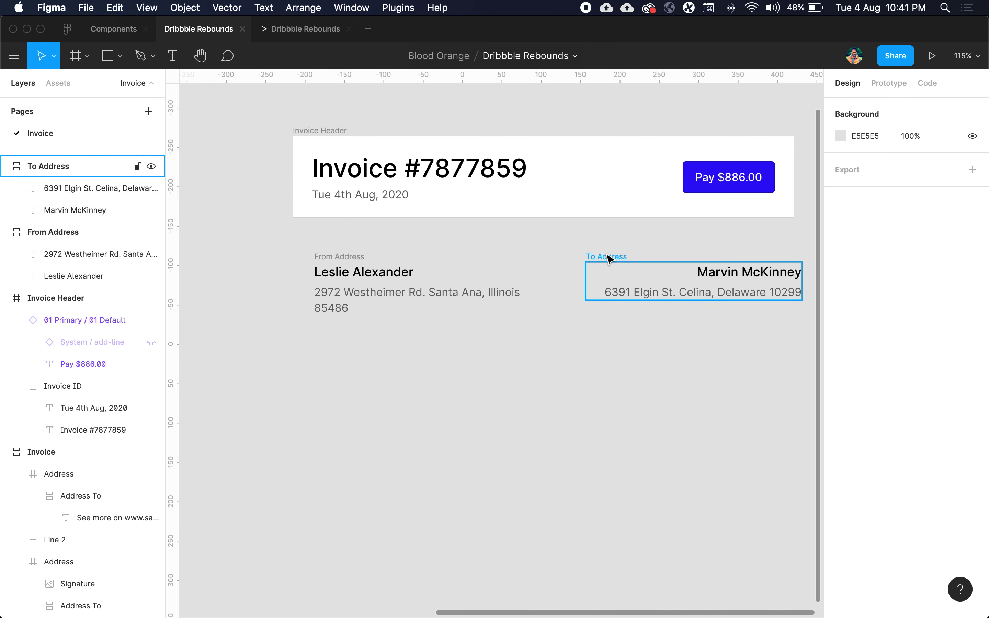
Step: Move the From Address and To Address groups together so their right edge lines up with the Invoice Header, at Y -115
left_click(607, 257)
left_click(343, 259, "shift")
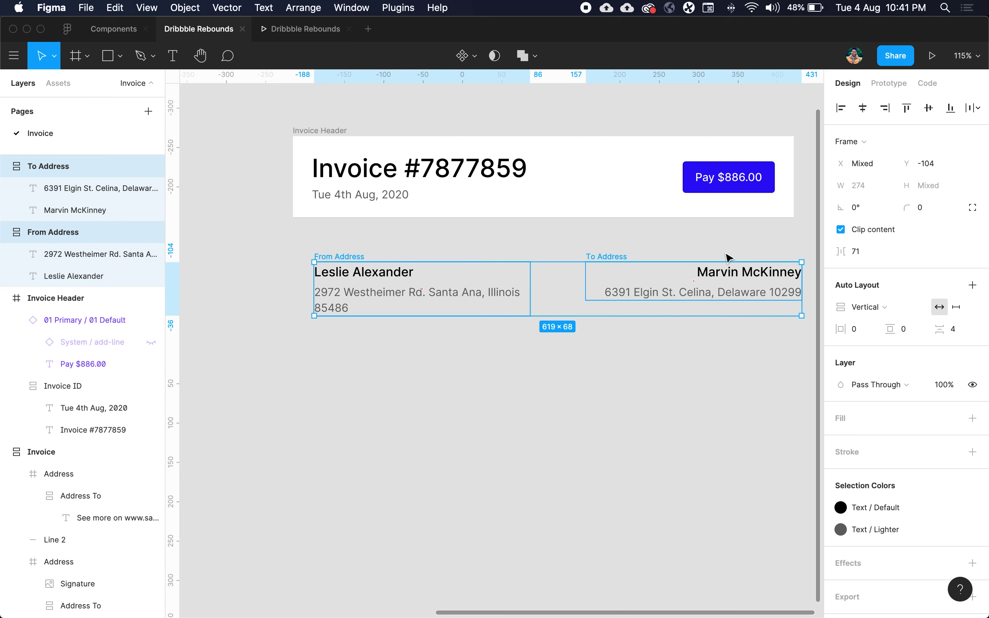
left_click_drag(616, 257, 609, 253)
left_click(622, 339)
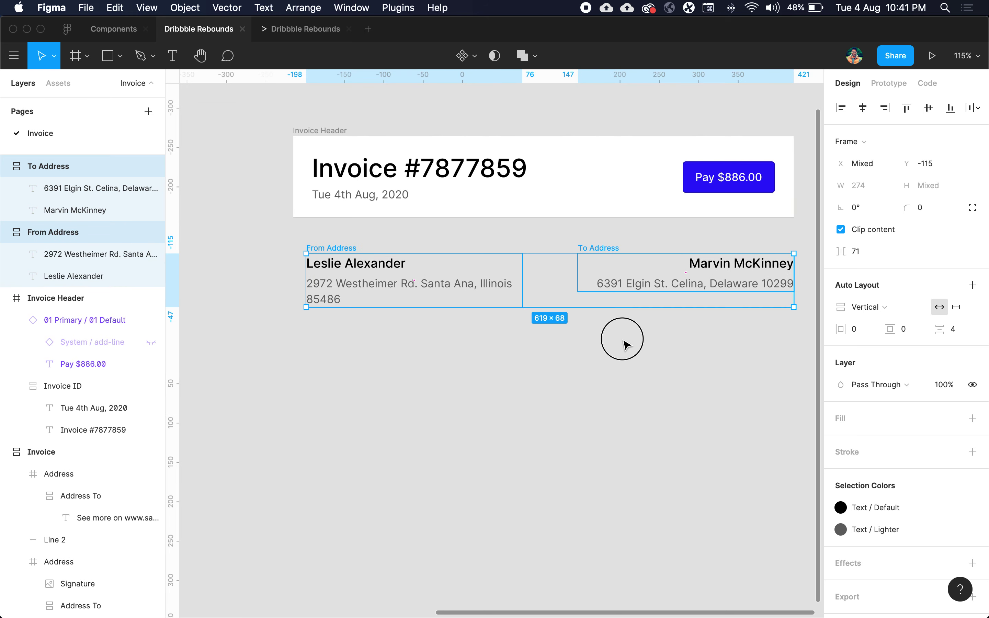
Step: Combine the From Address and To Address groups into a single horizontal auto layout frame
left_click(609, 253)
left_click(359, 253, "shift")
key("shift+a")
left_click(711, 349)
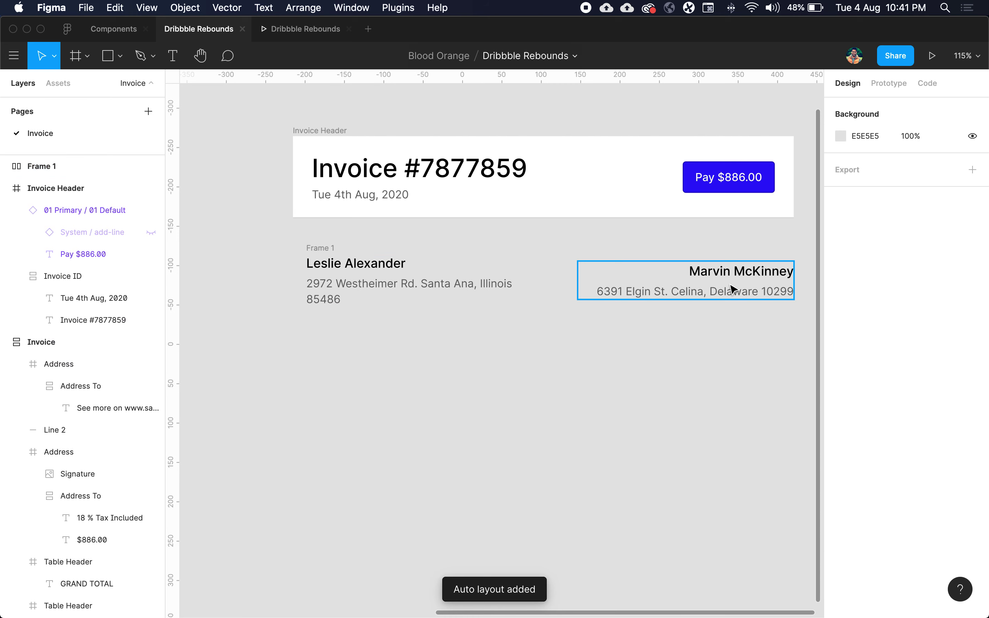
Step: Top-align the To Address group within the new auto layout frame and rename that frame Address
left_click(786, 289)
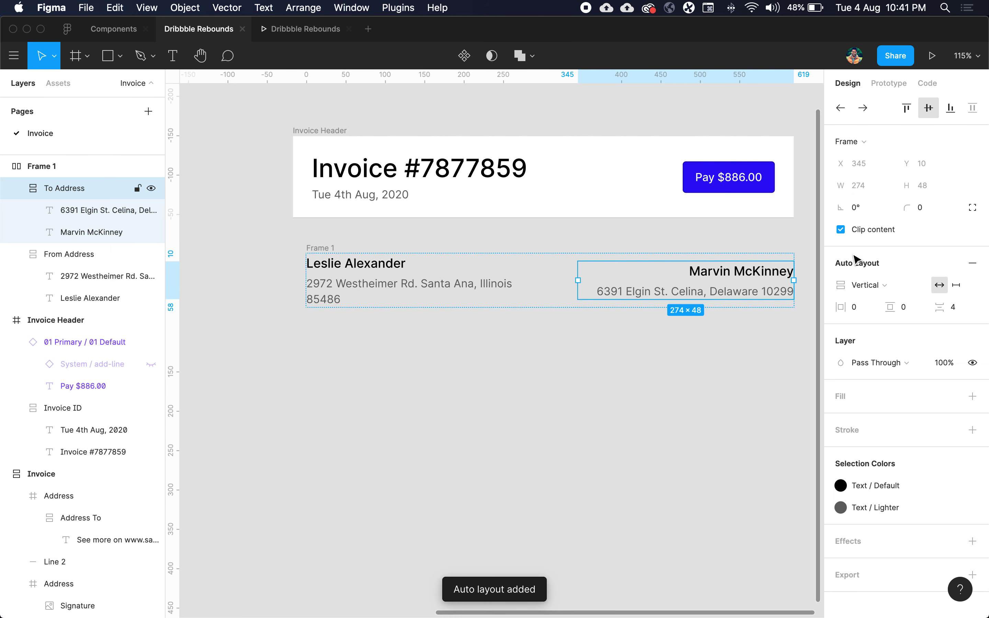
left_click(910, 109)
left_click(436, 283)
double_click(320, 248)
type("Address")
key("Return")
left_click(298, 398)
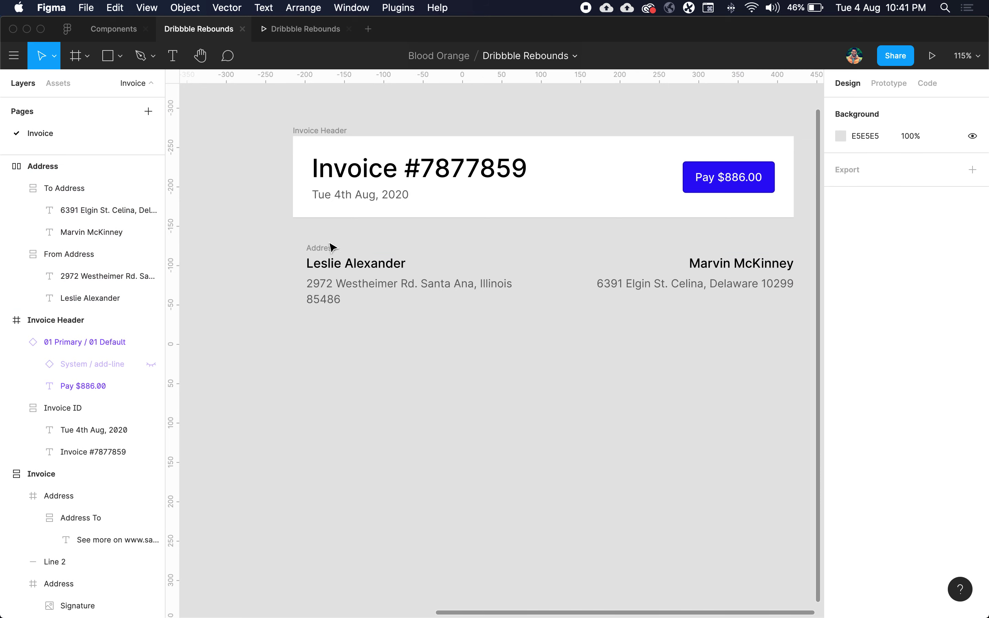
Step: Set the Address frame's auto layout padding to 24 horizontally and 16 vertically
left_click(327, 248)
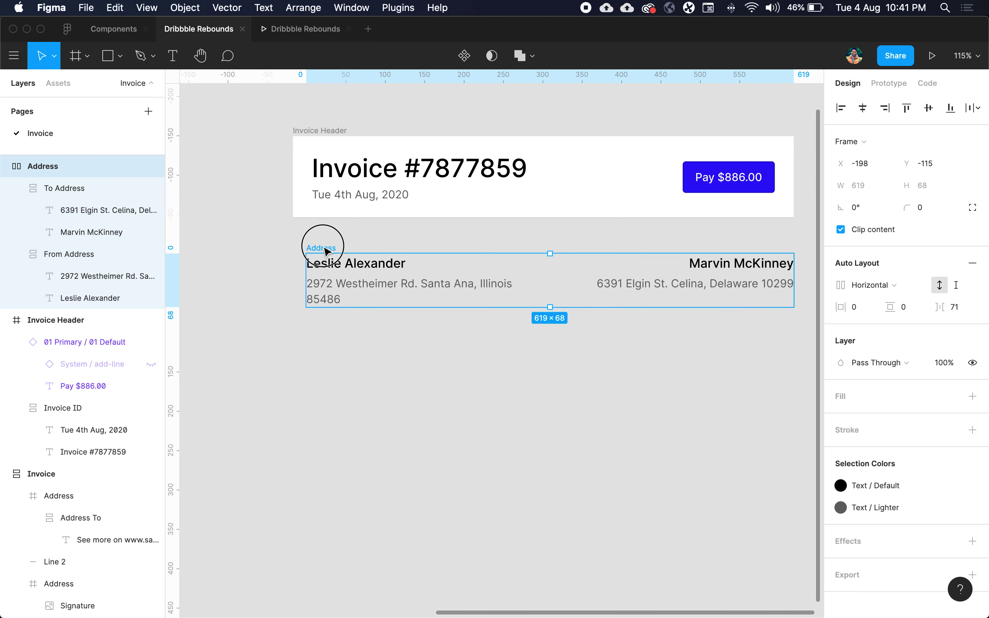
left_click(856, 306)
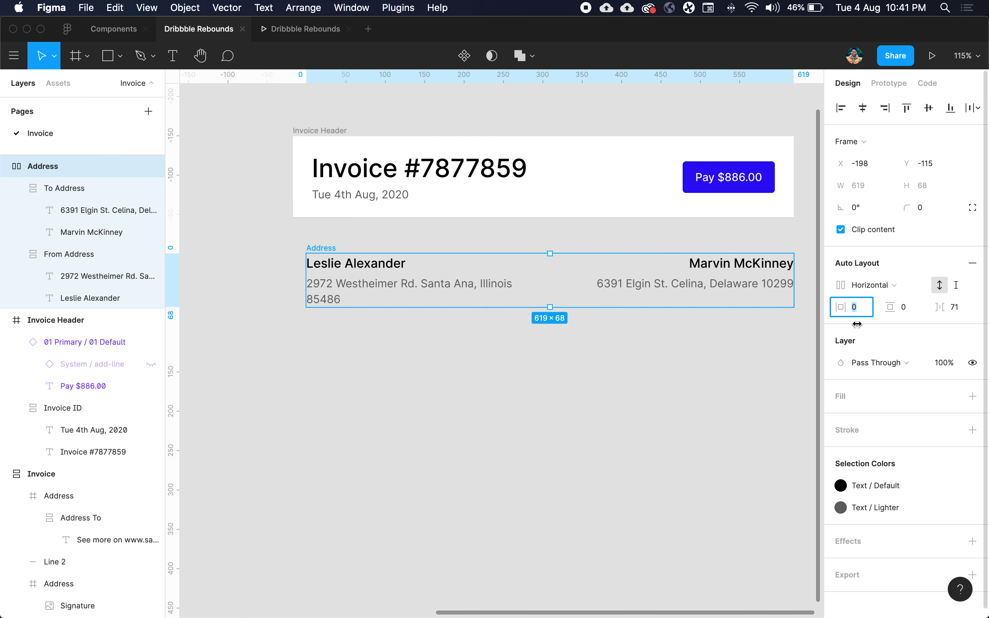
key("shift+Up")
key("shift+Up")
key("shift+Up")
key("Tab")
key("shift+Up")
left_click(753, 432)
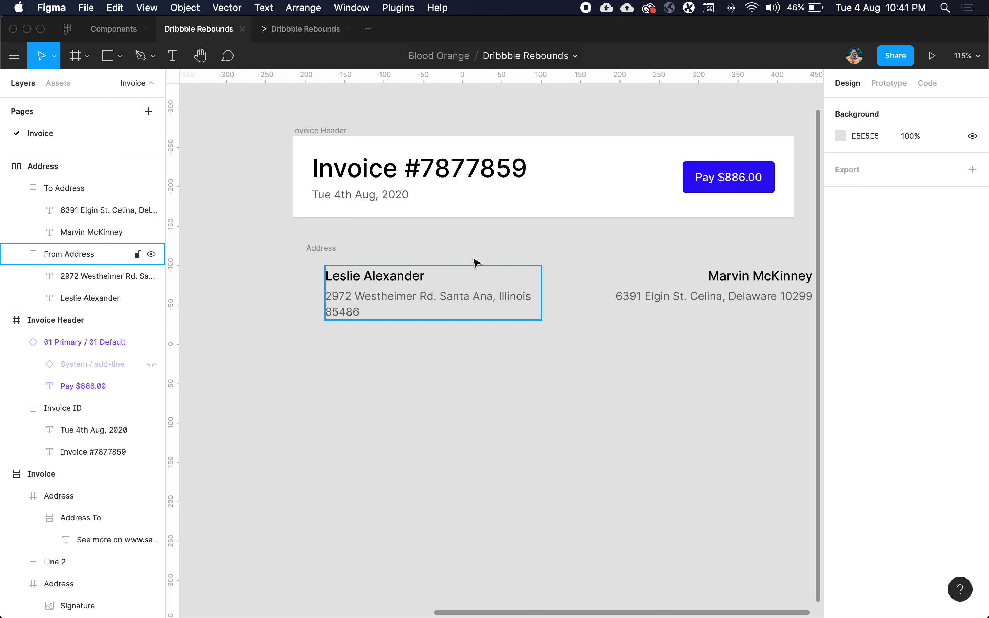
Step: Align the Address frame with the Invoice Header's left edge and fill it with the white Background / Default color style
left_click_drag(339, 251, 326, 240)
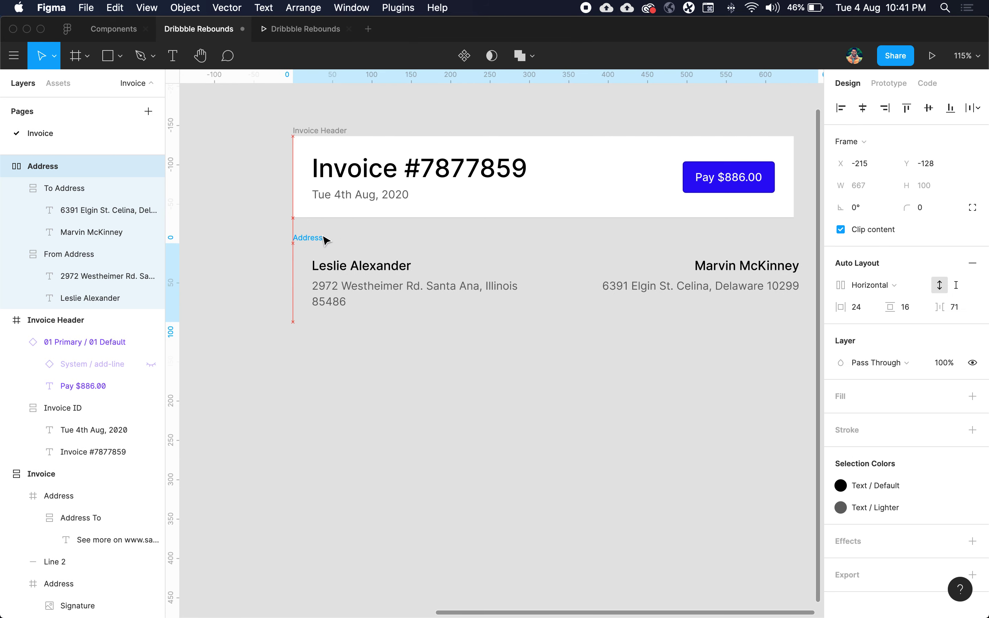
scroll(477, 347, "right", 3)
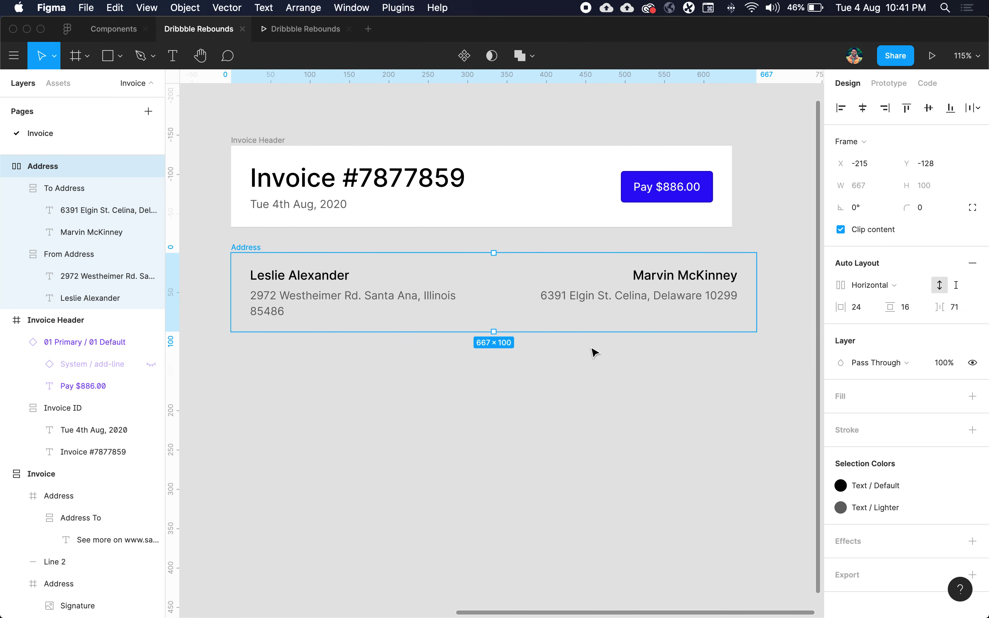
left_click(949, 396)
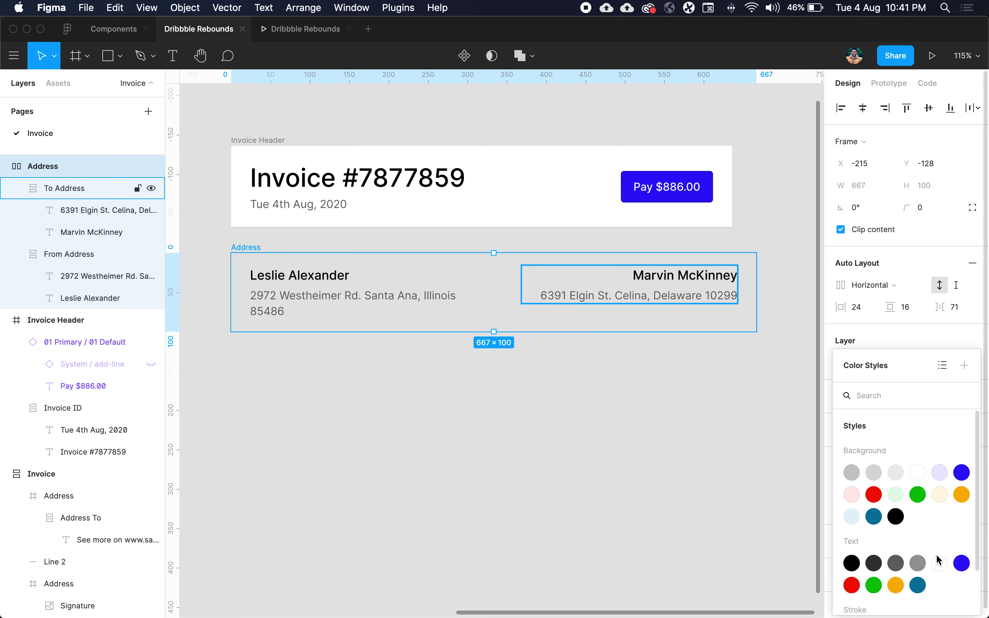
left_click(917, 472)
left_click(709, 440)
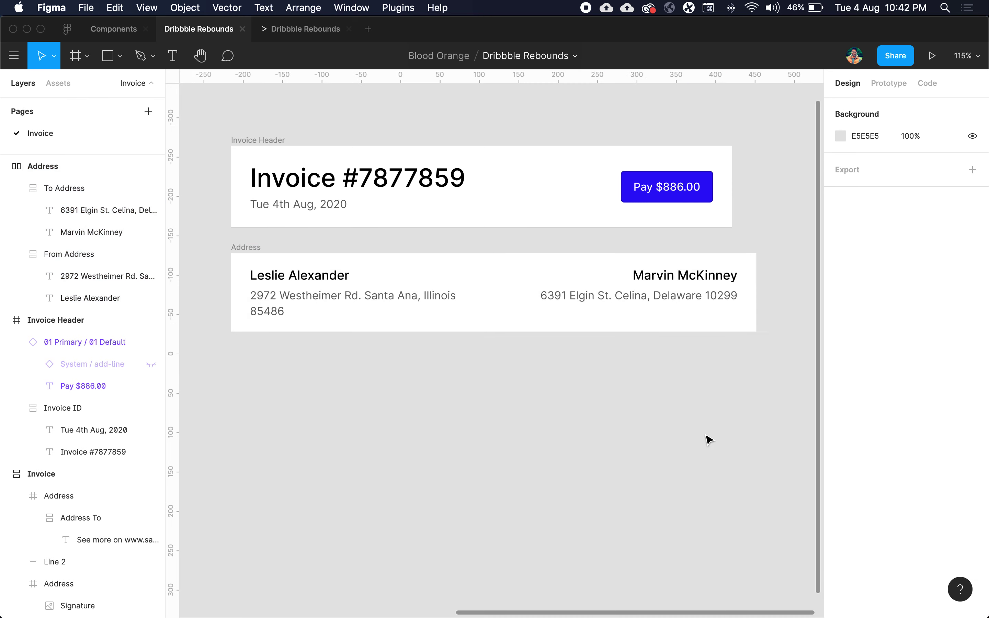
Step: Remove auto layout from the Address frame and set the To Address group's horizontal constraint to Right
scroll(709, 441, "left", 2)
left_click(287, 252)
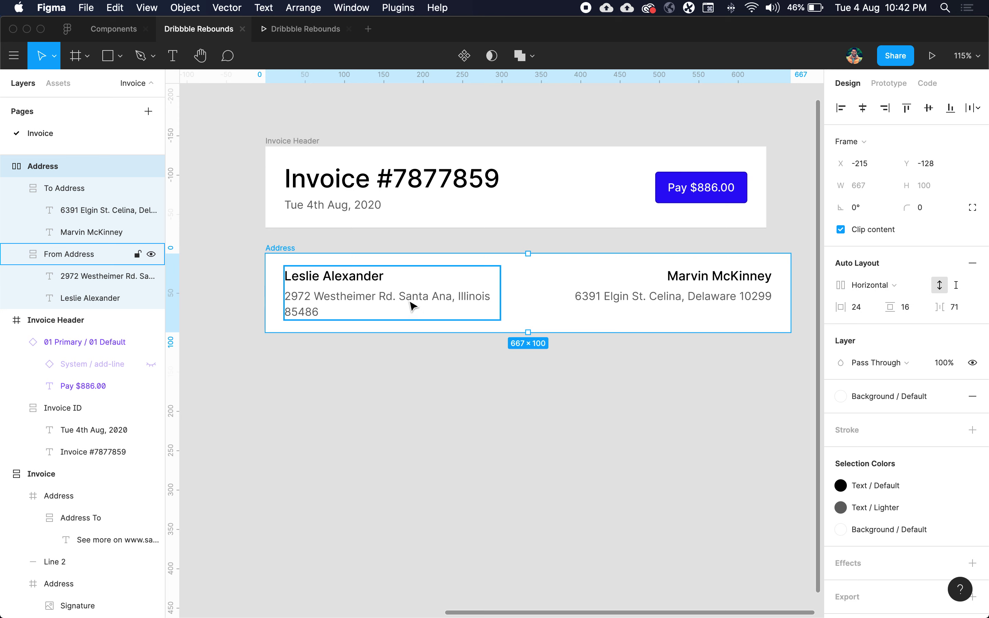
left_click(973, 263)
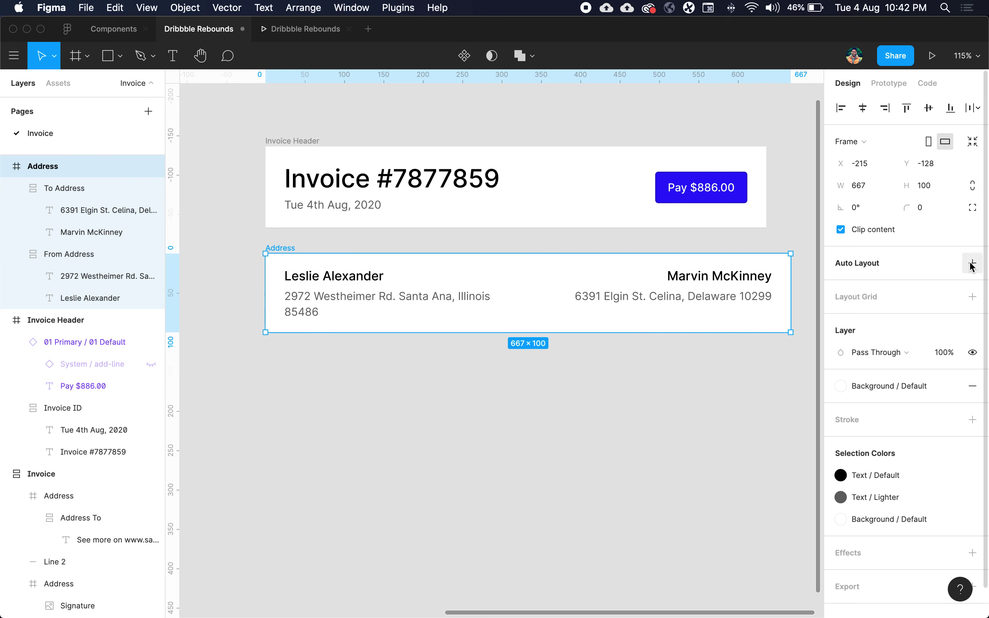
left_click(726, 290)
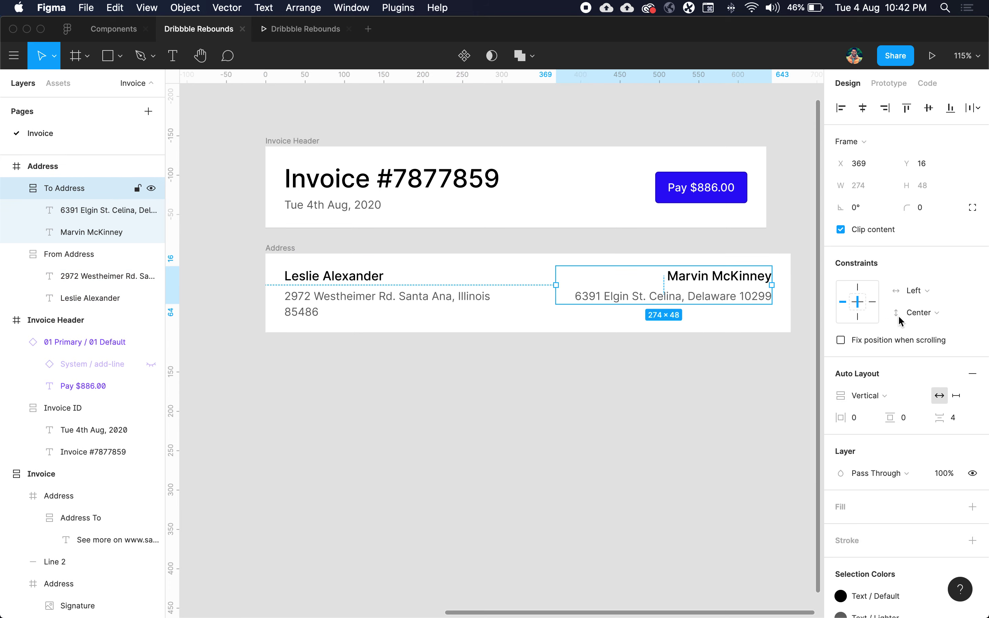
left_click(872, 301)
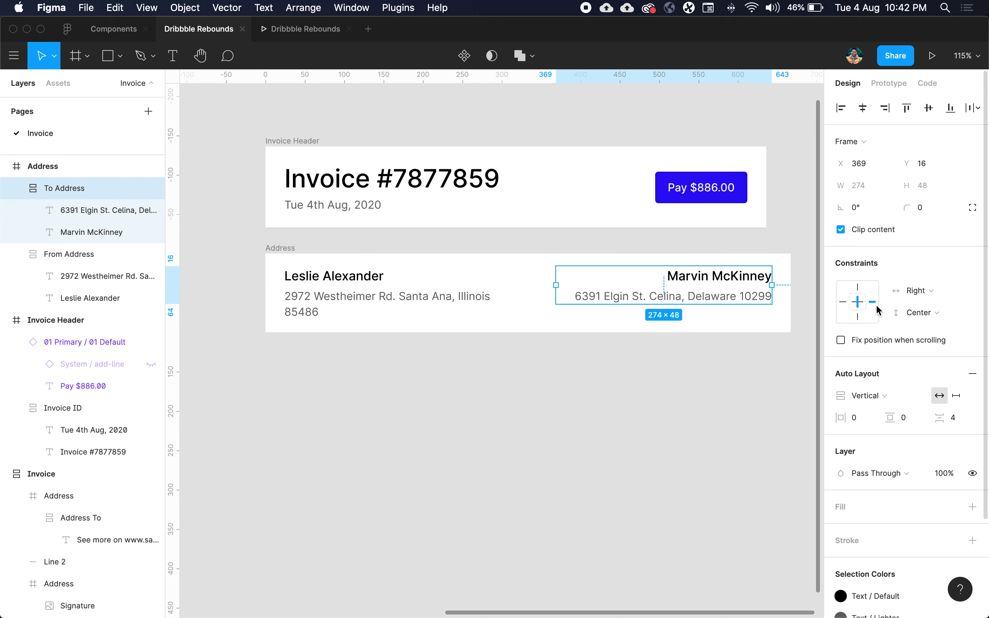
left_click(353, 293)
left_click(556, 405)
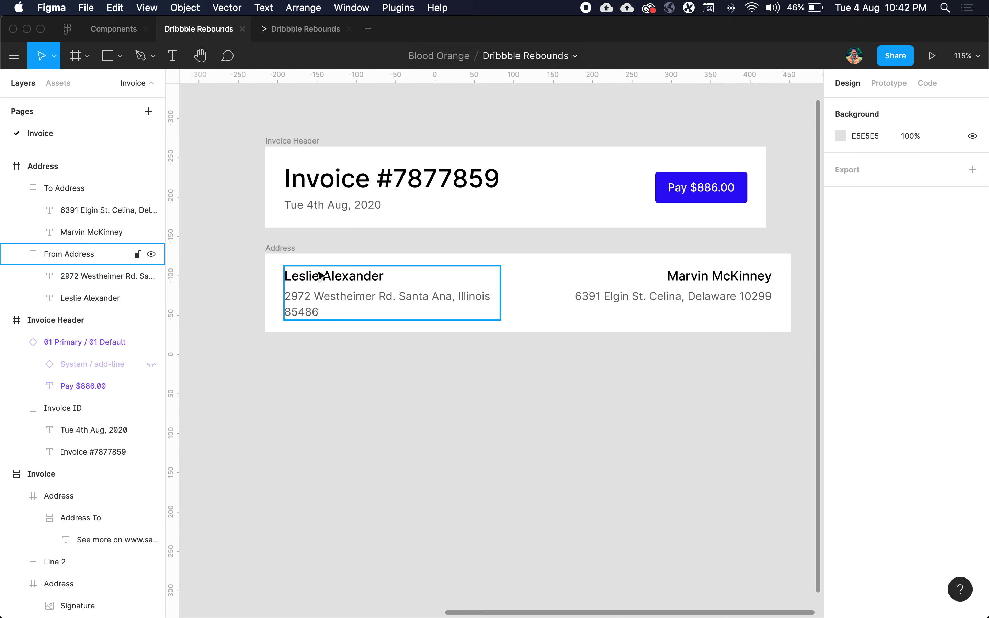
Step: Narrow the Address frame to a width of 636 to match the Invoice Header and move it up closer to the header
left_click(284, 248)
left_click_drag(794, 290, 767, 289)
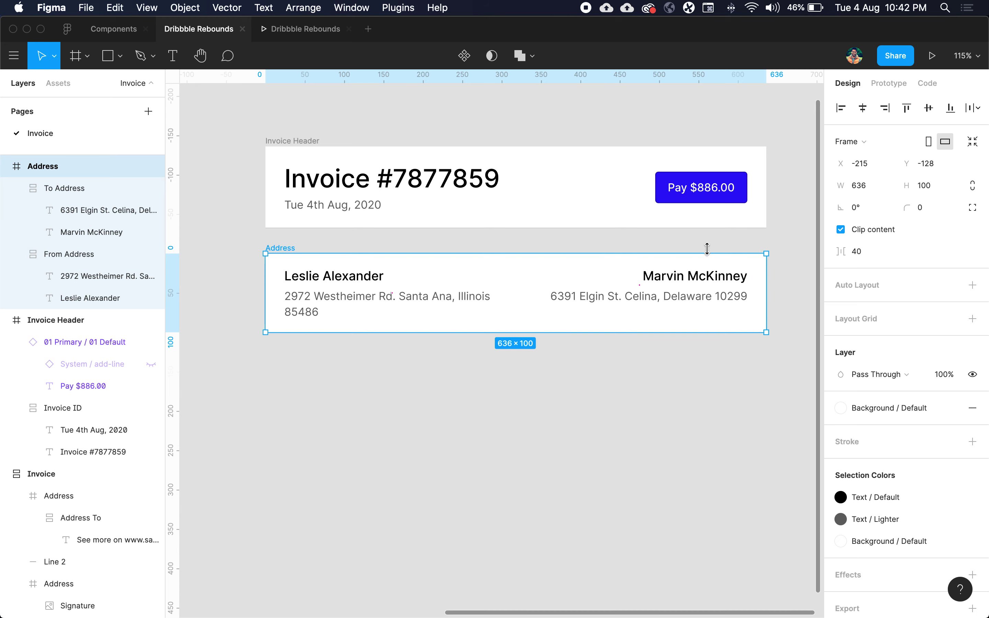
left_click(628, 272)
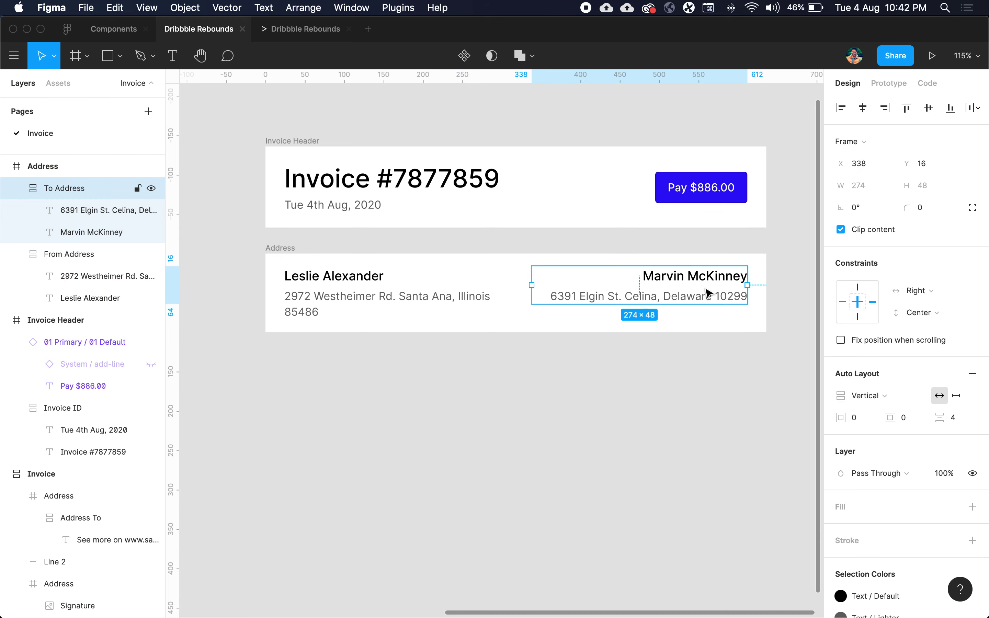
left_click(623, 370)
left_click(272, 248)
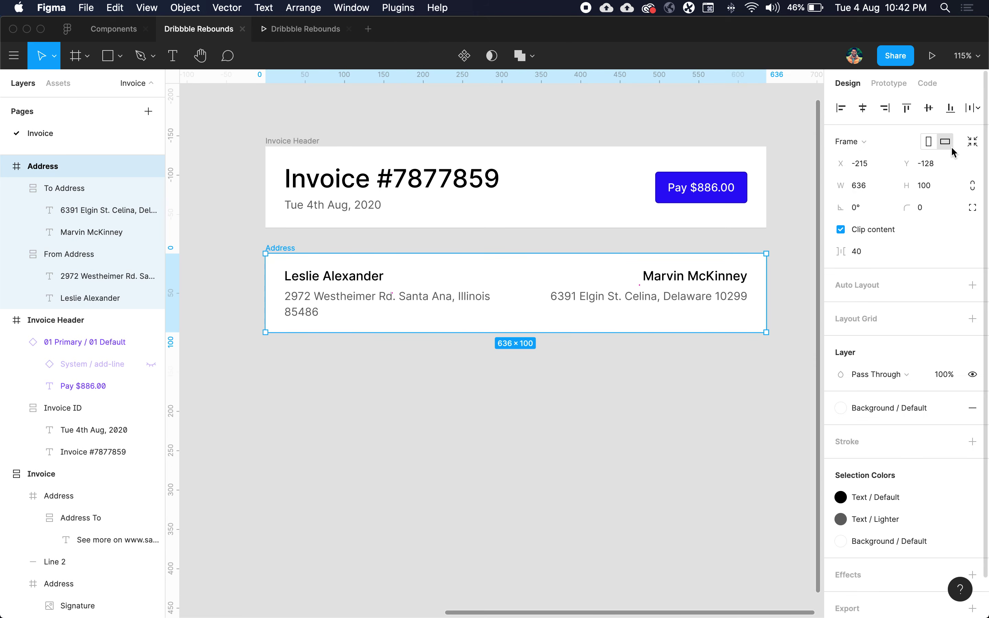
key("Return")
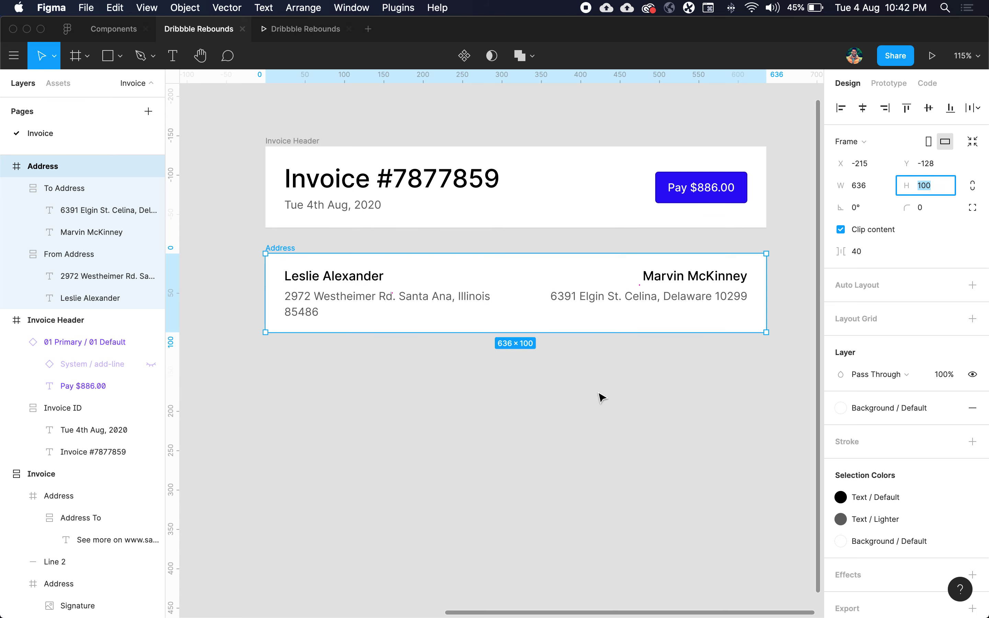
left_click(559, 406)
left_click_drag(289, 252, 288, 243)
left_click(432, 392)
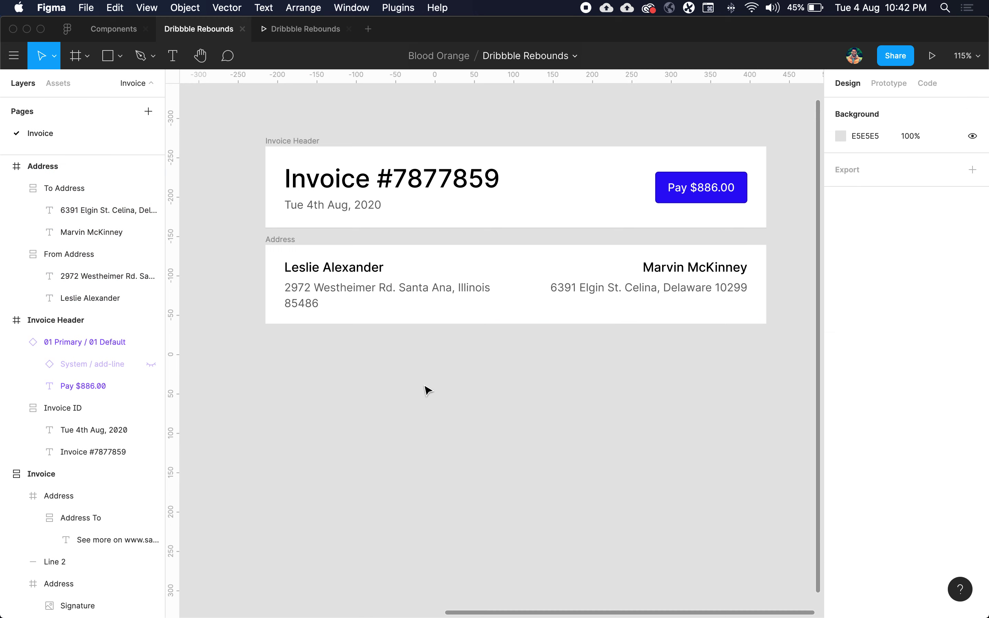
Step: Combine the Invoice Header and Address frames into a vertical auto layout frame and rename it Invoice
left_click(290, 243)
left_click(312, 144, "shift")
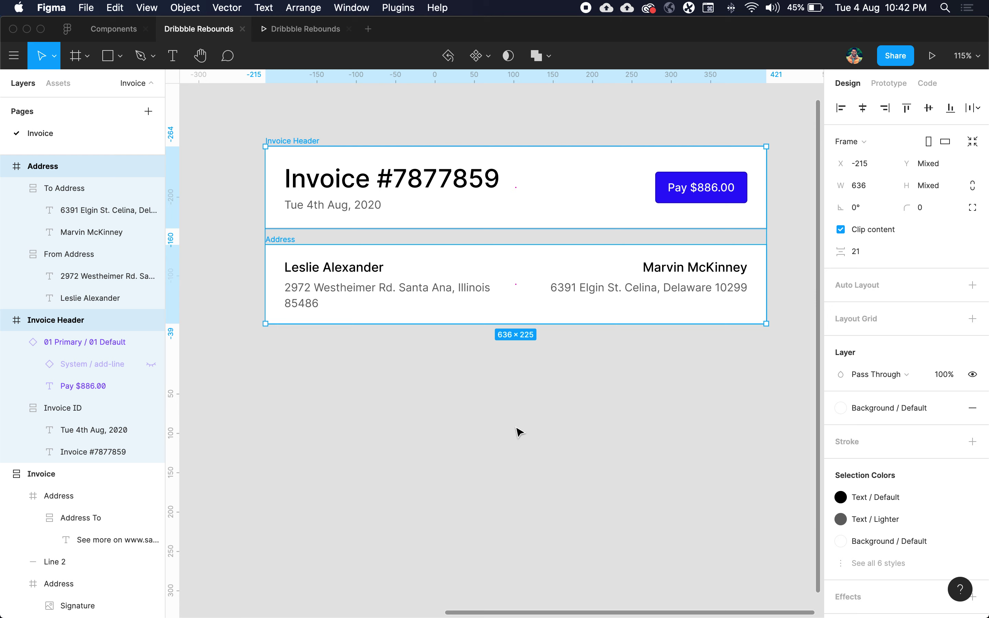
key("shift+a")
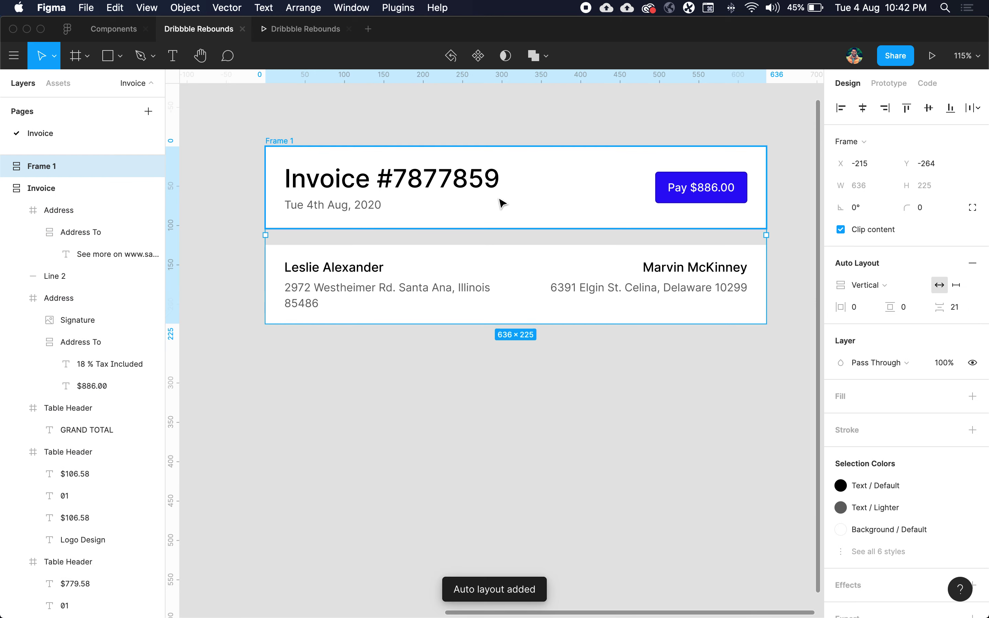
key("super+r")
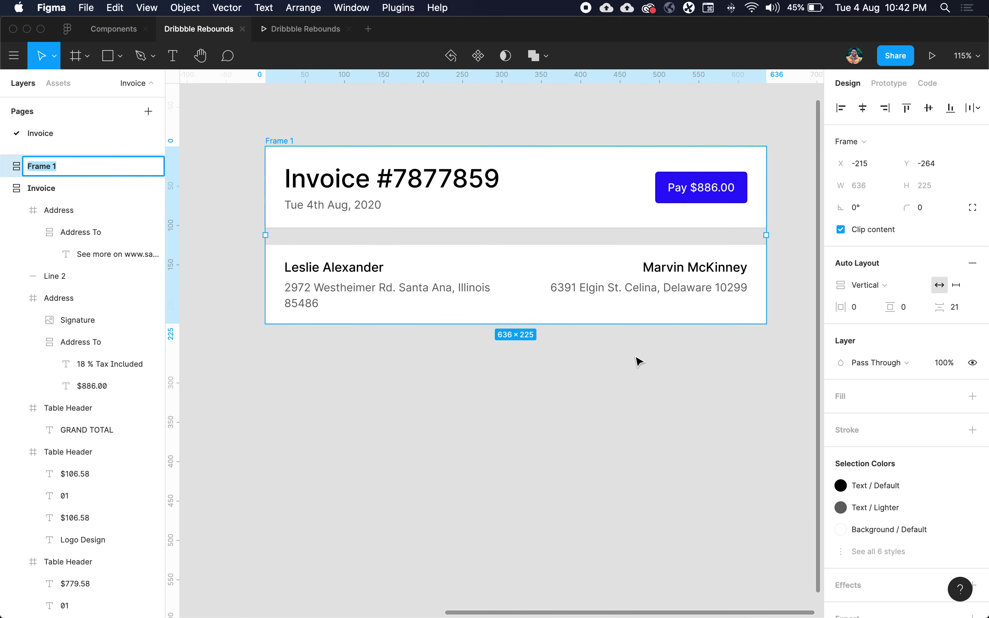
type("Inv")
key("Return")
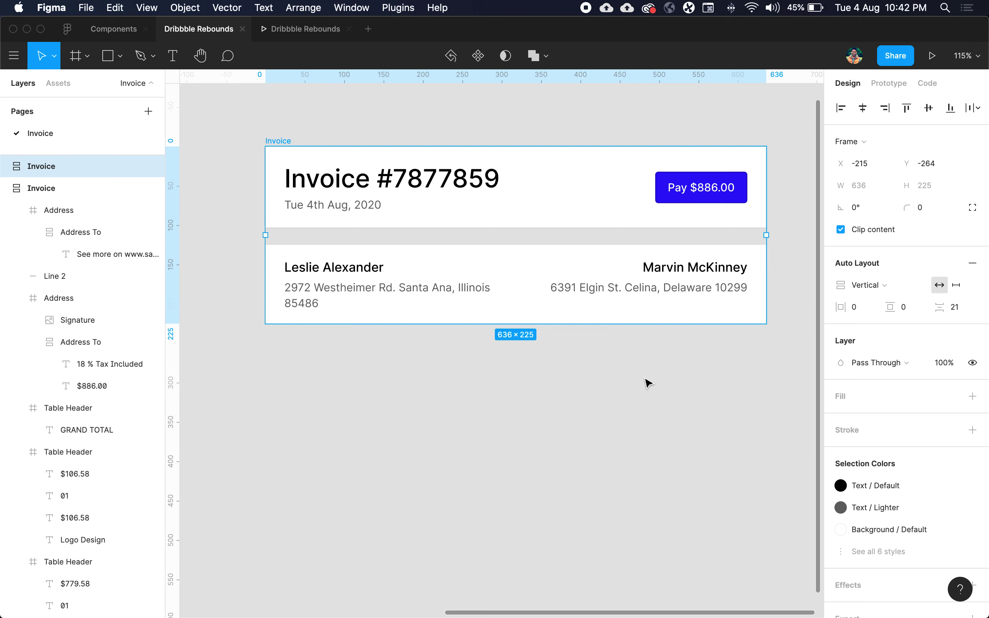
Step: Set the spacing between items in the new Invoice auto layout frame to 0
left_click(619, 446)
left_click(273, 148)
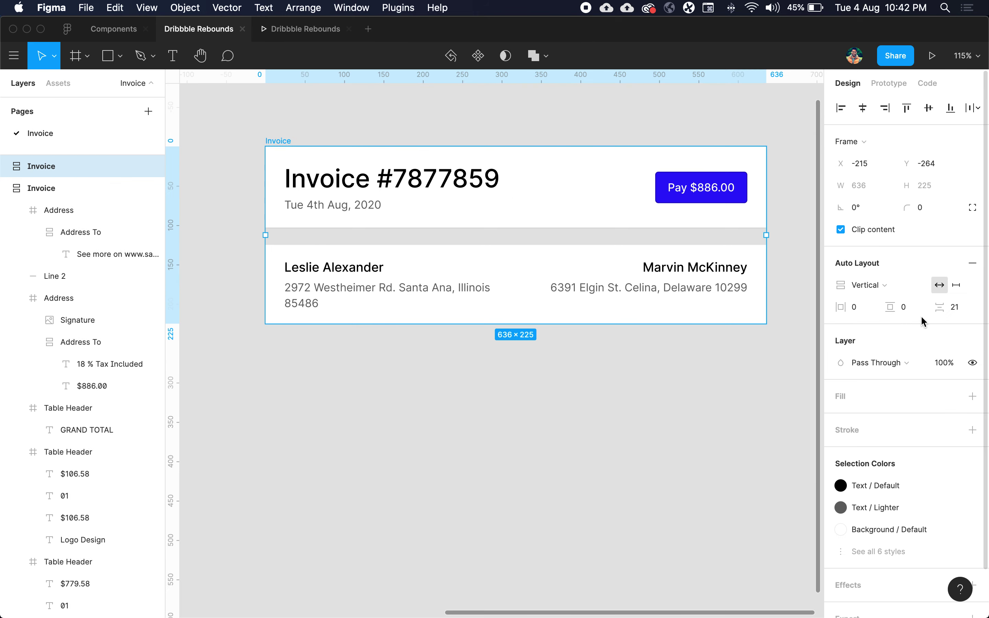
left_click(961, 307)
type("0")
key("Return")
left_click(660, 382)
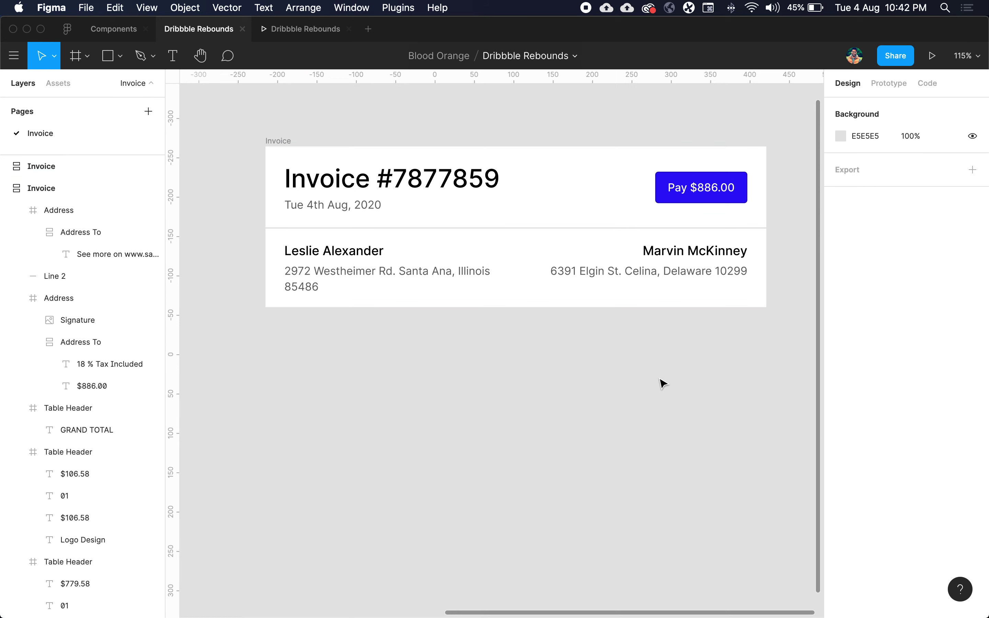
Step: Duplicate the address line in the To Address group, place the copy above the recipient's name and change its text to "To"
scroll(663, 384, "left", 2)
scroll(663, 384, "down", 3)
scroll(663, 384, "left", 5)
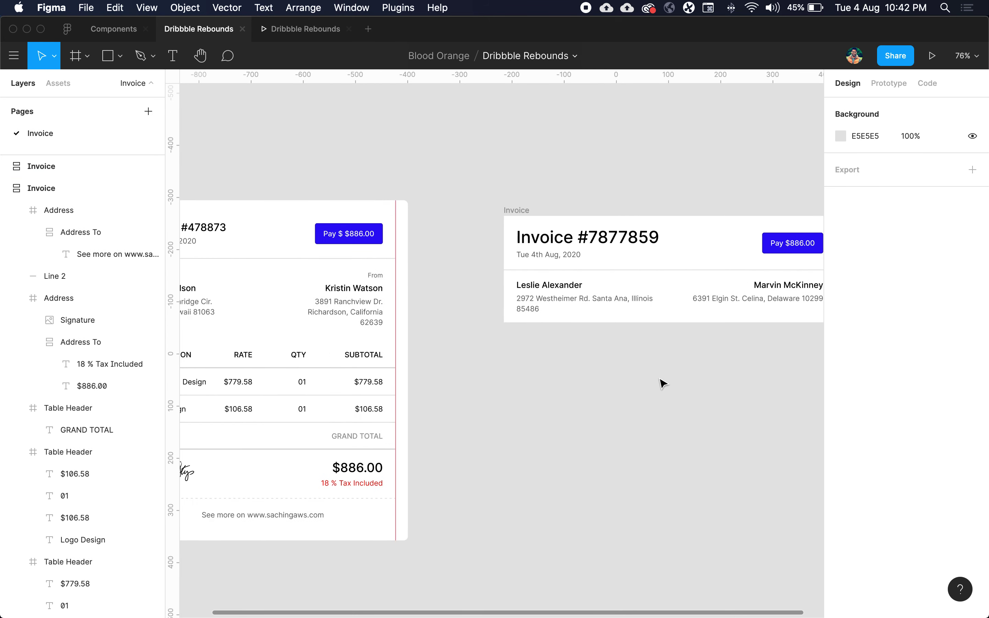
scroll(527, 303, "up", 5)
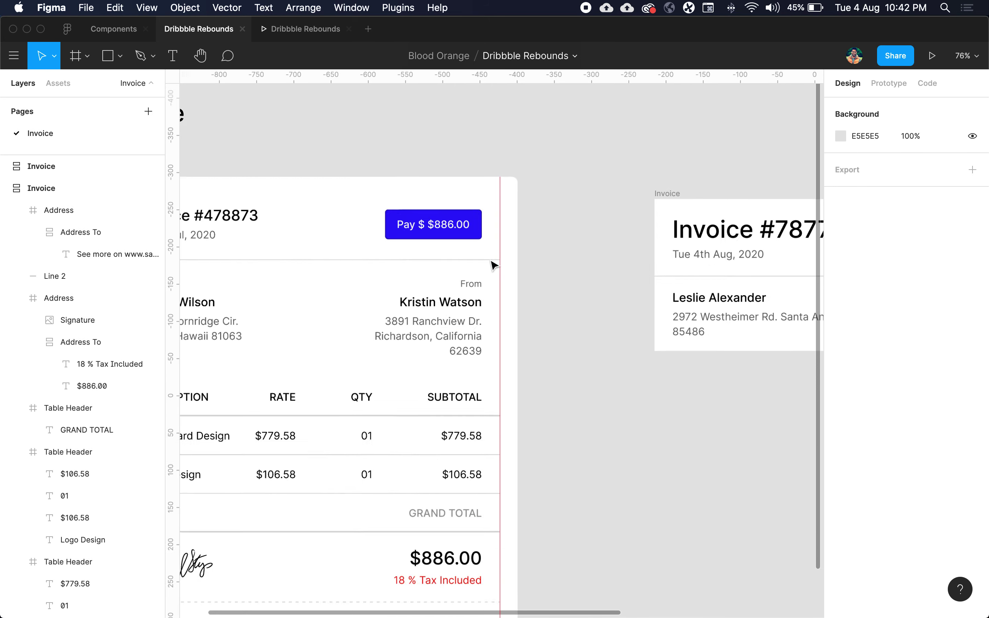
scroll(501, 302, "right", 8)
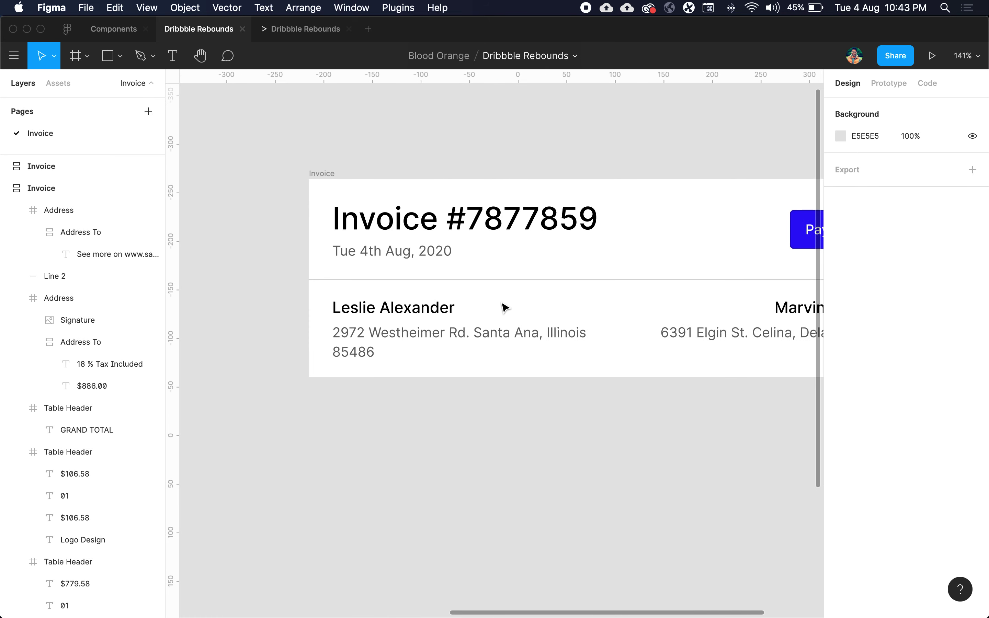
scroll(552, 316, "right", 3)
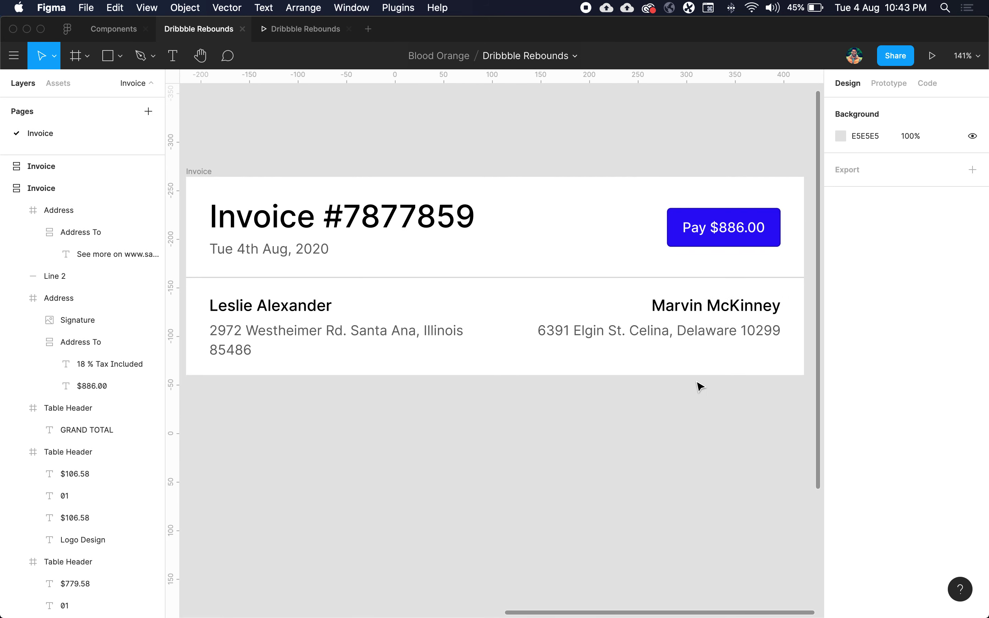
left_click(731, 335)
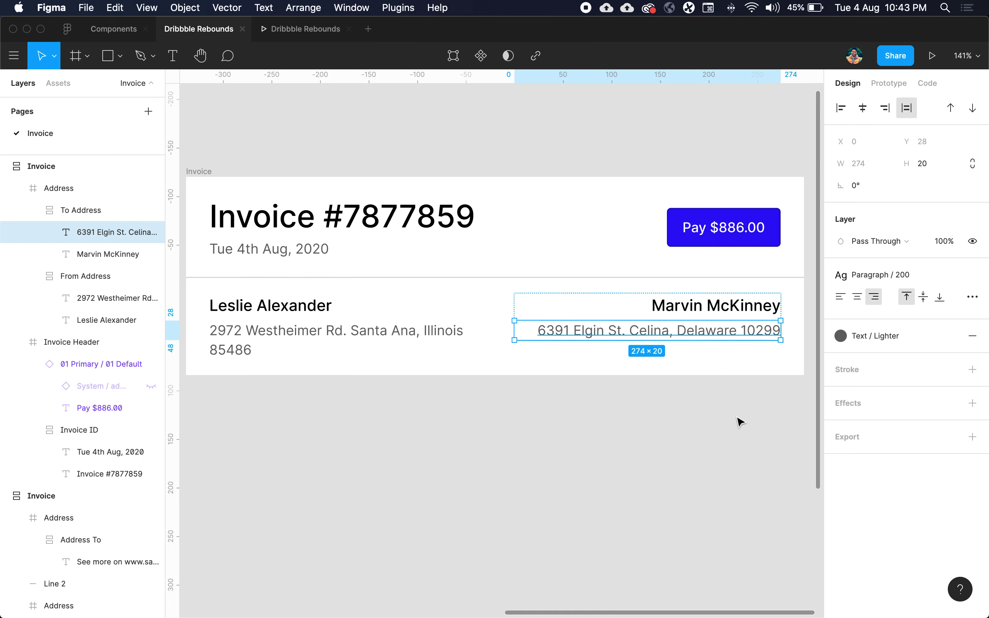
key("super+d")
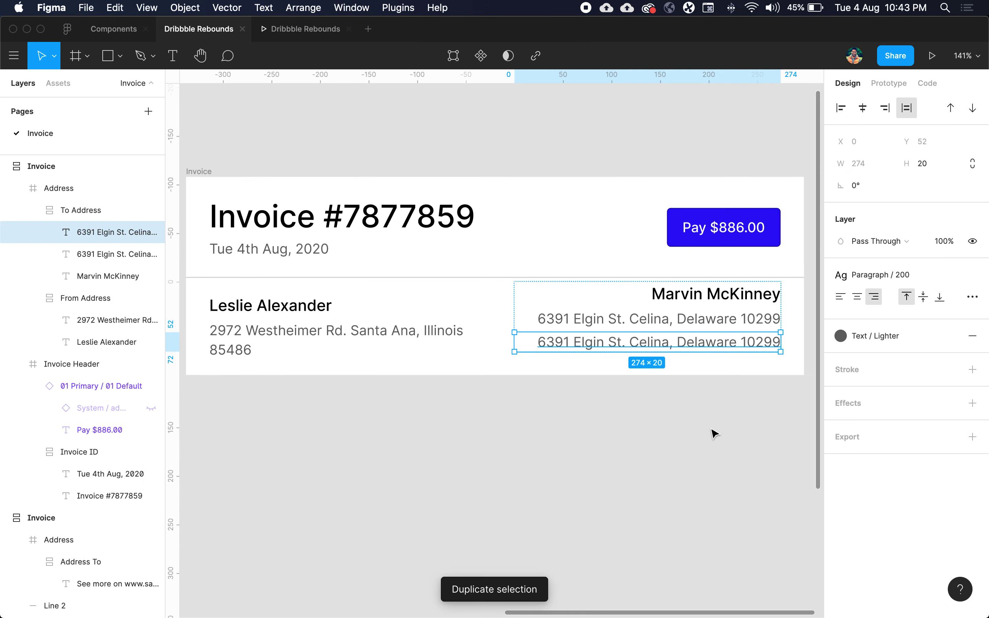
key("Up")
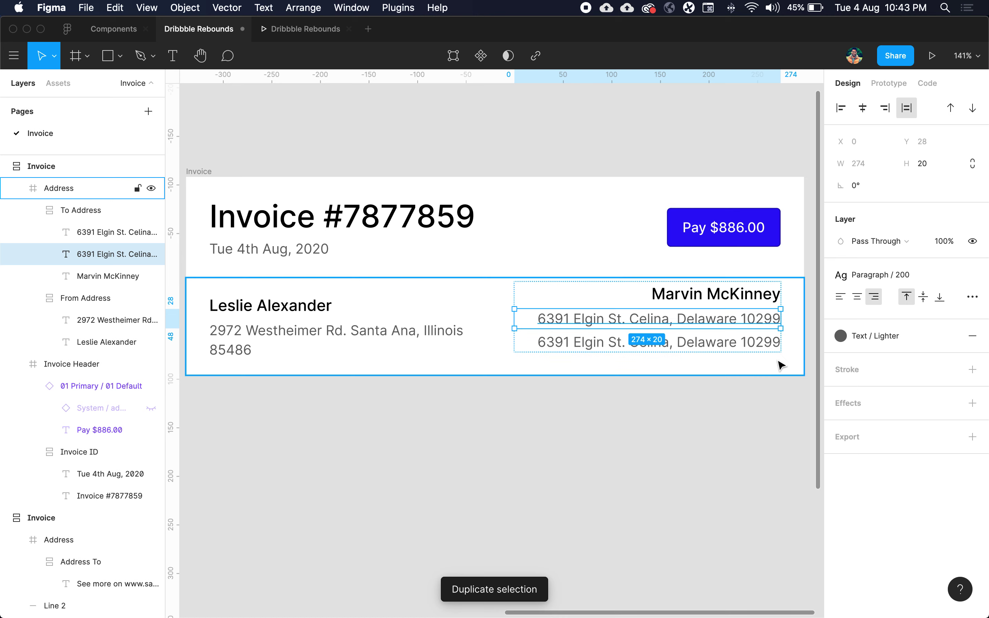
key("Up")
double_click(755, 291)
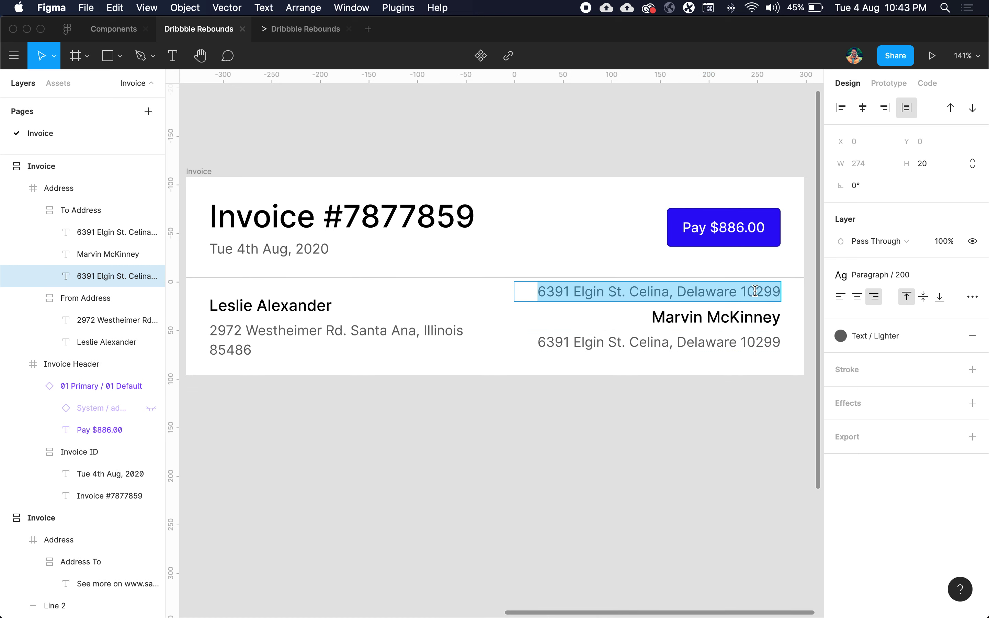
type("To")
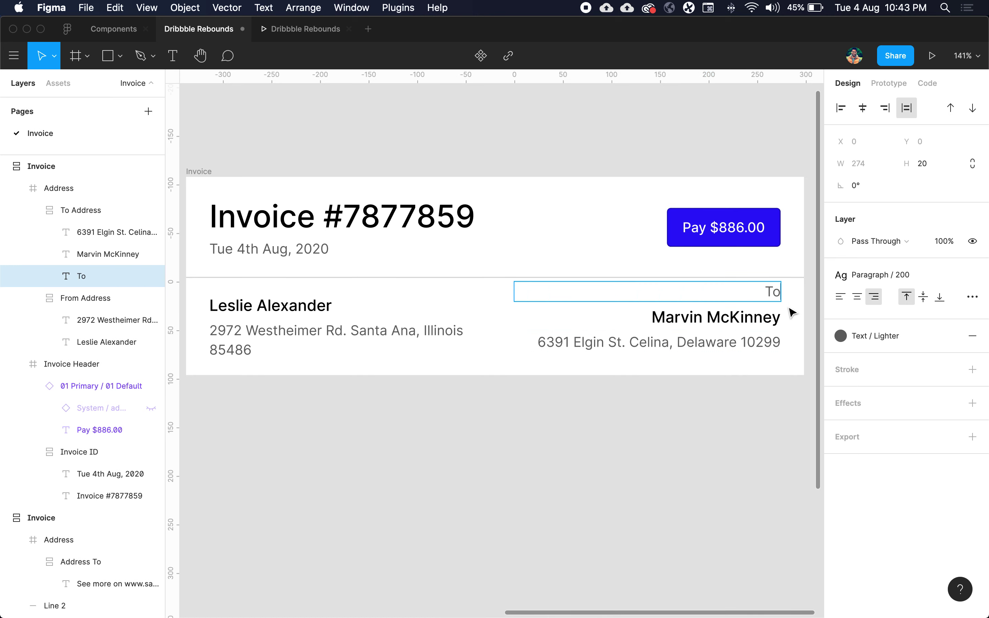
key("Escape")
Step: Duplicate the address line in the From Address group, place the copy above the sender's name and change its text to "From"
scroll(695, 405, "left", 5)
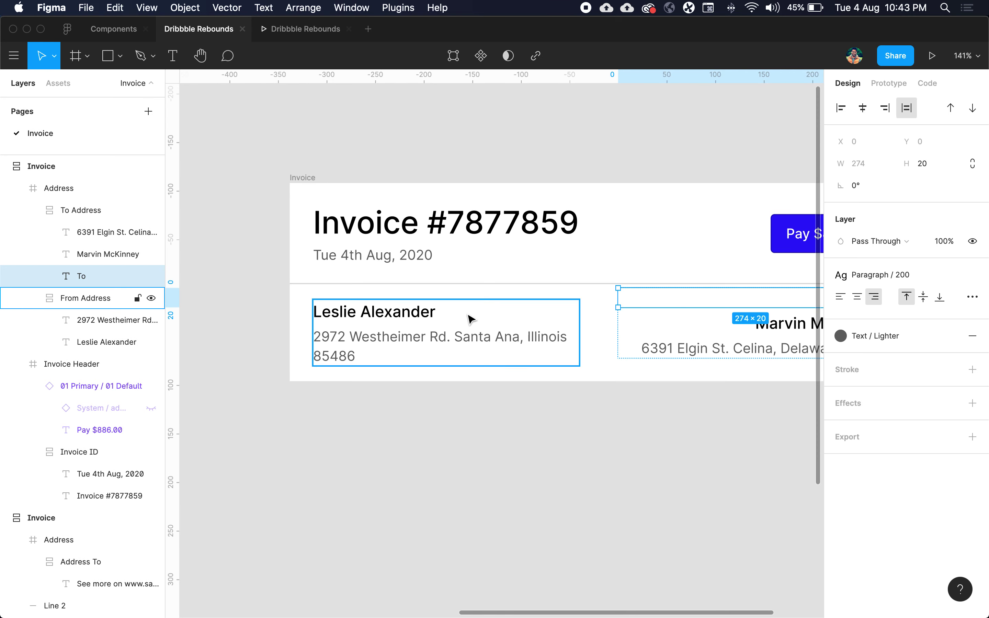
left_click(384, 347)
left_click(383, 346)
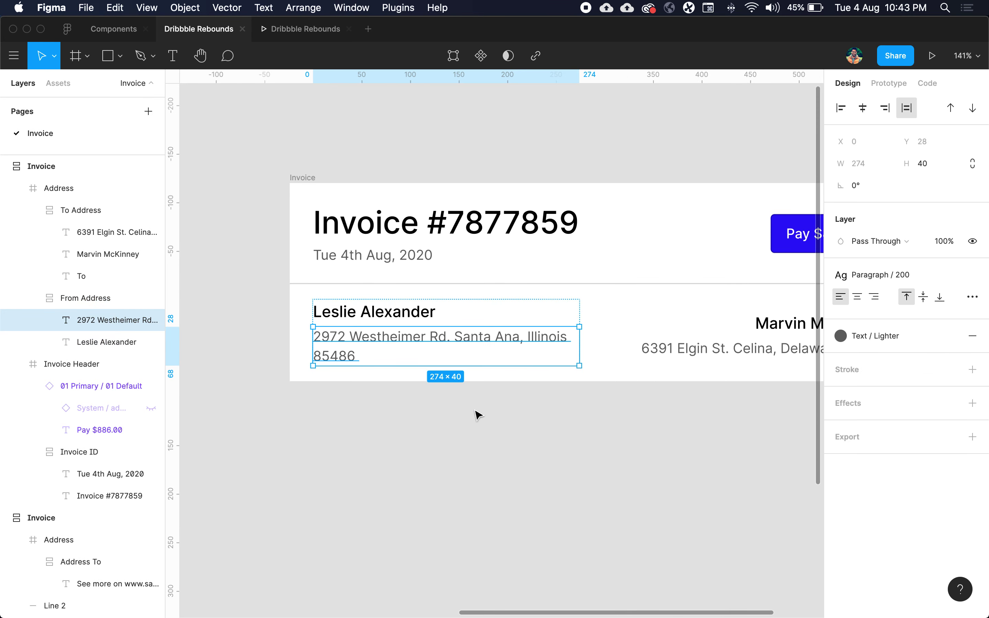
key("super+d")
key("Up")
key("Up")
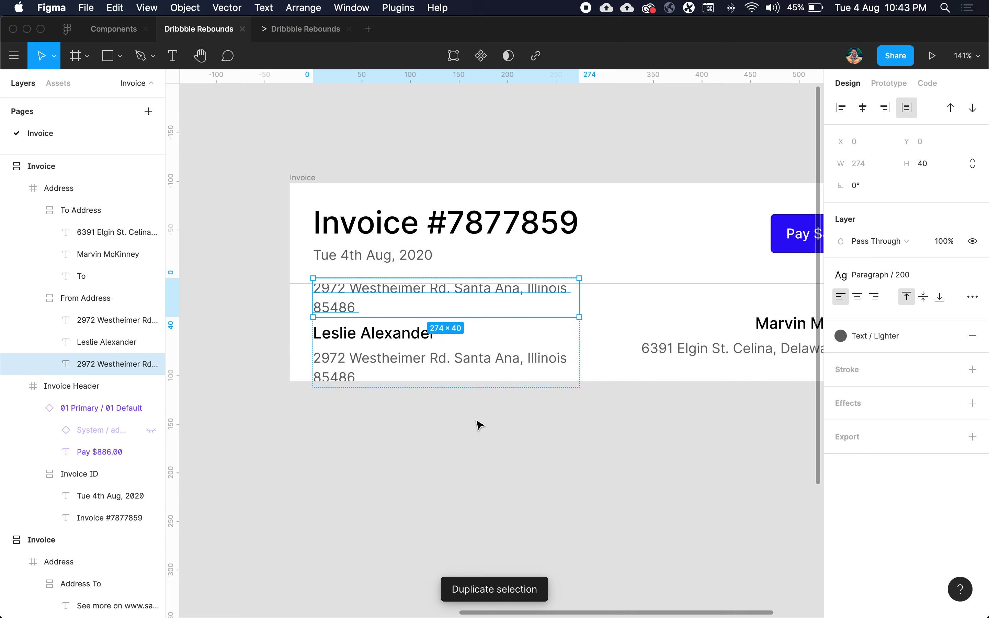
double_click(349, 307)
type("From")
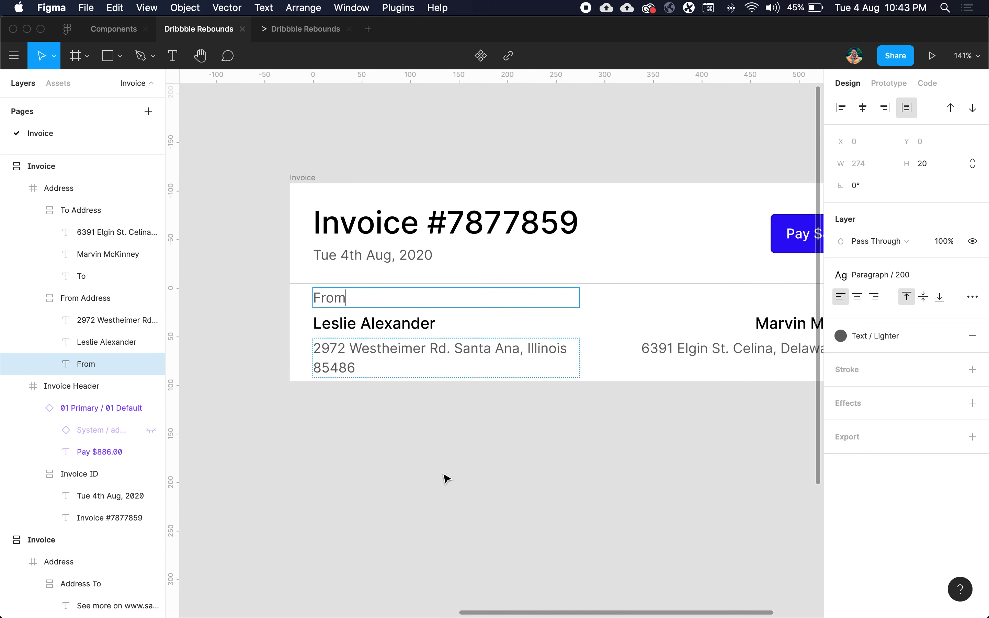
key("Escape")
Step: Apply the Paragraph 100 (12/16) text style to both the From and To labels
scroll(473, 397, "right", 6)
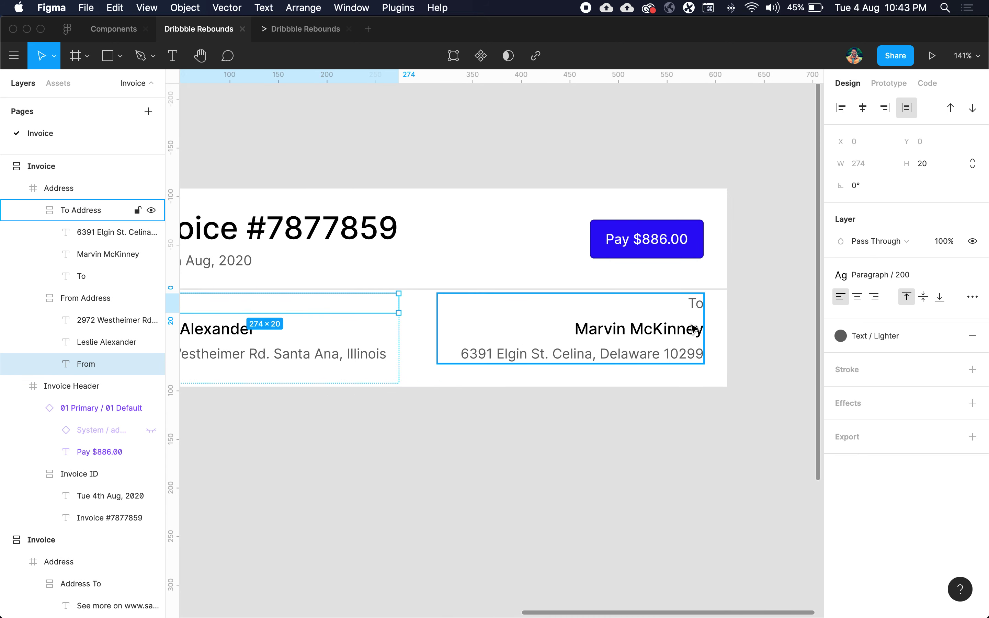
left_click(697, 309, "shift")
left_click(907, 275)
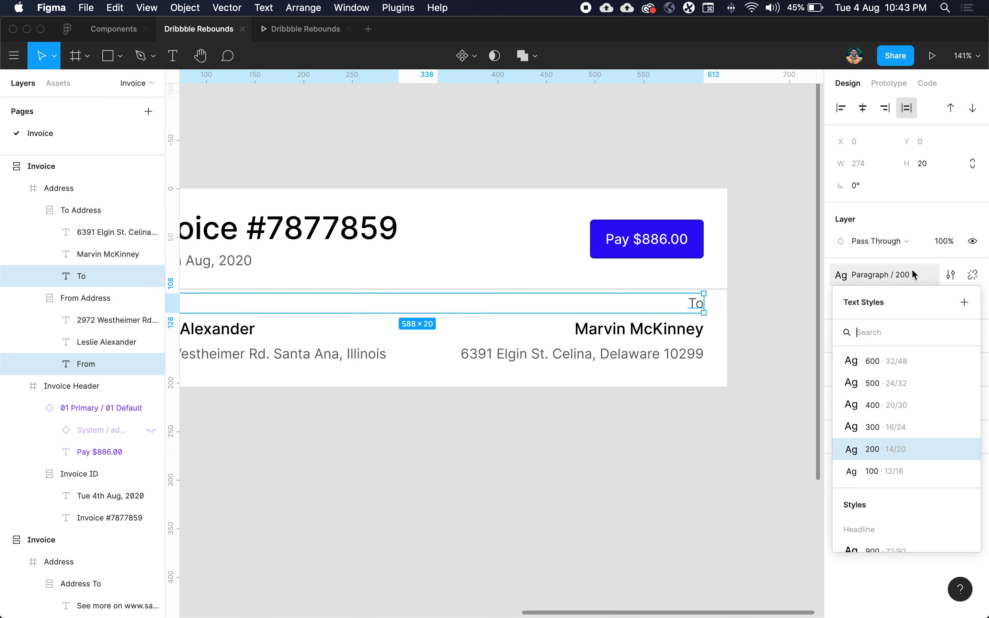
left_click(885, 464)
left_click(713, 458)
Step: Increase the Address frame's height to 132
scroll(713, 457, "left", 3)
left_click(741, 347)
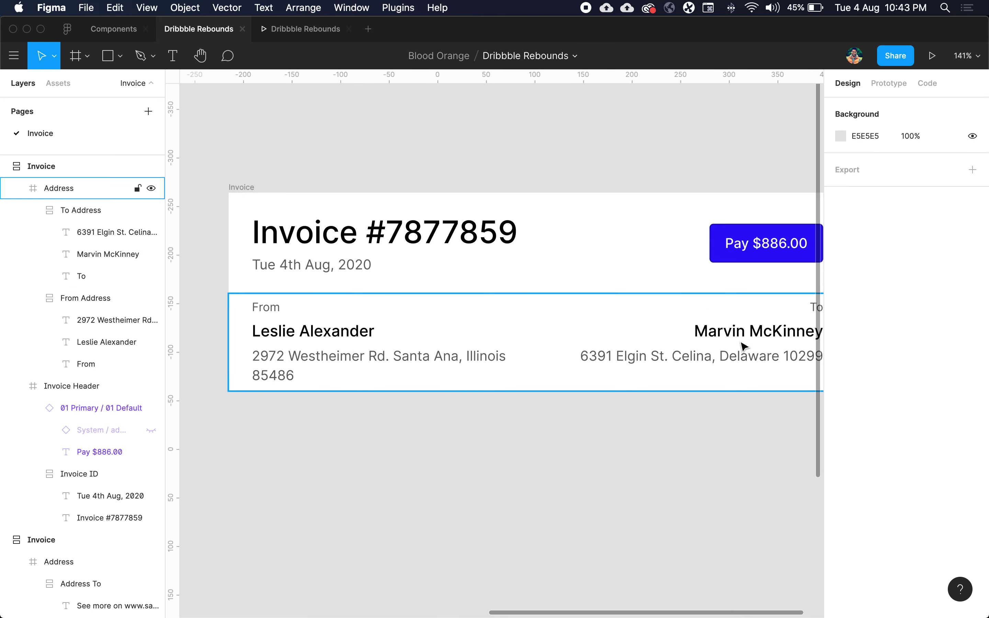
scroll(741, 350, "right", 5)
scroll(696, 401, "left", 2)
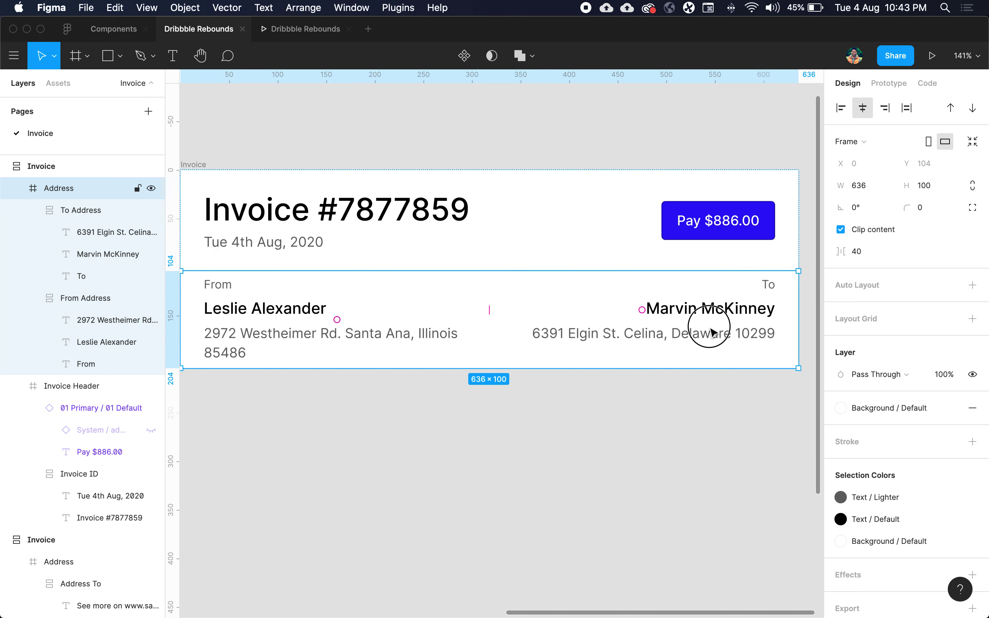
key("Up")
key("Up")
key("Up")
key("Up")
key("Up")
key("Up")
key("Up")
key("Up")
key("Up")
key("Up")
key("Up")
key("Up")
key("Up")
key("Up")
key("Up")
key("Up")
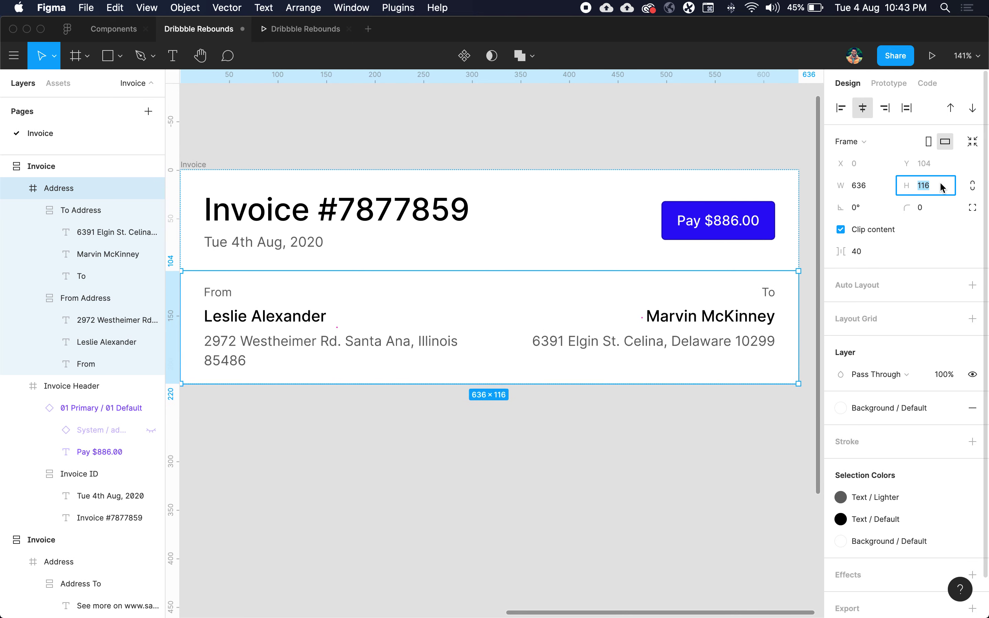
key("shift+Up")
key("shift+Up")
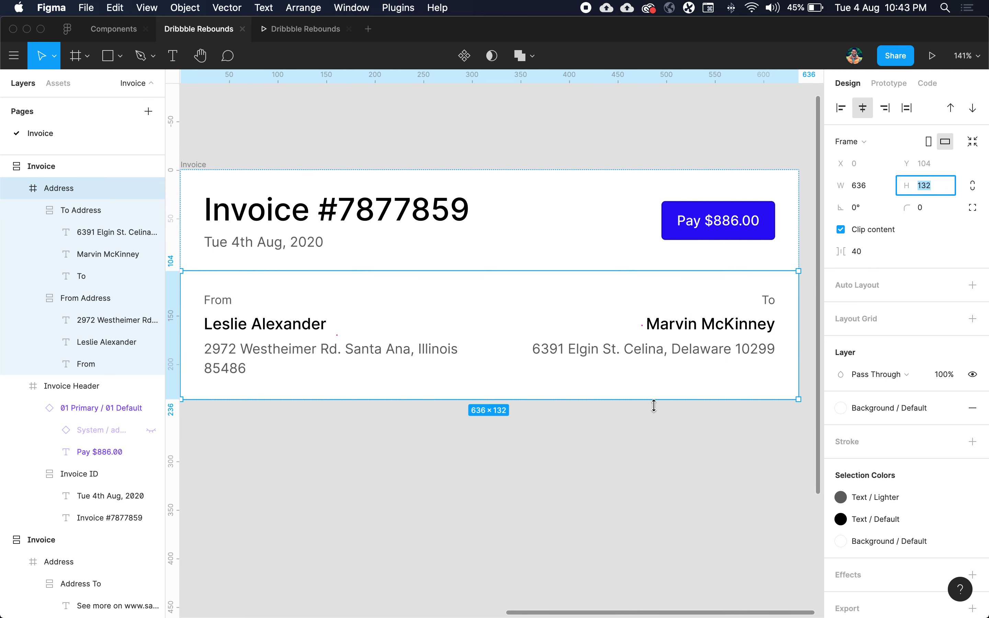
Step: Set the Address frame's height to 140, undoing and redoing the change to compare how the address groups reposition
scroll(609, 431, "left", 5)
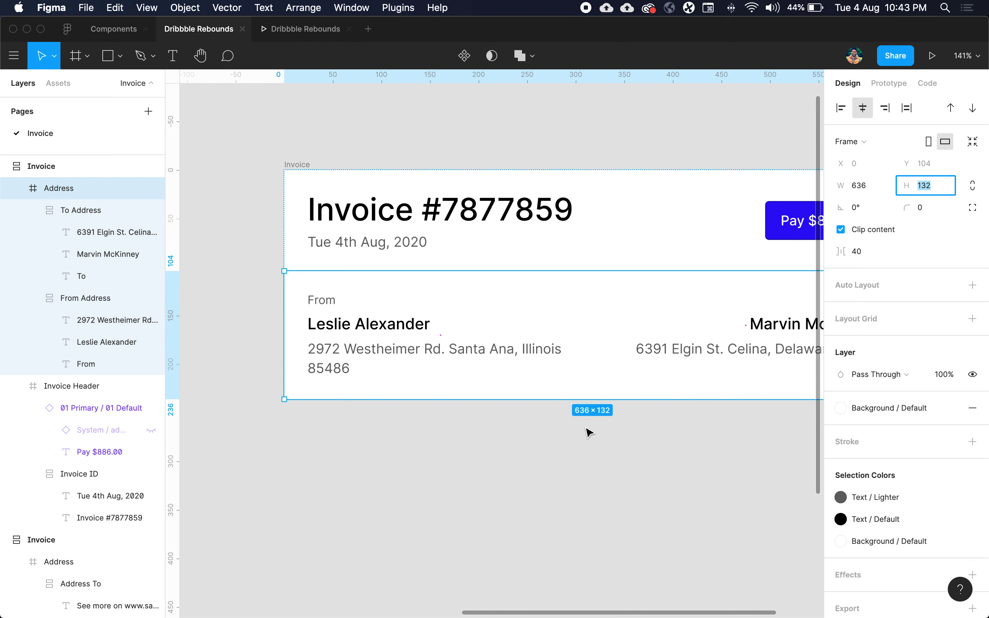
scroll(572, 434, "right", 4)
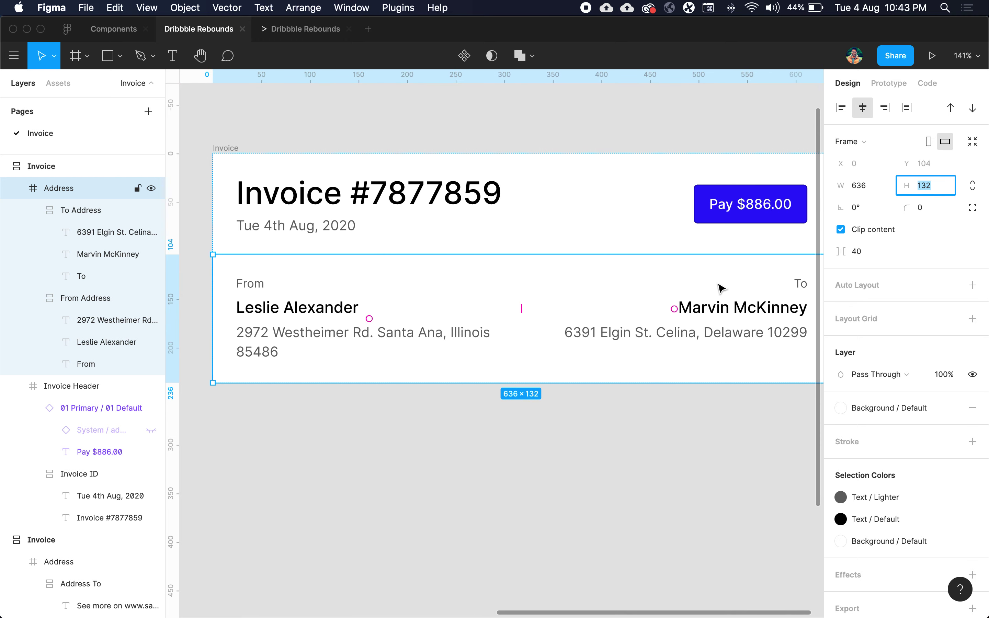
left_click(710, 326)
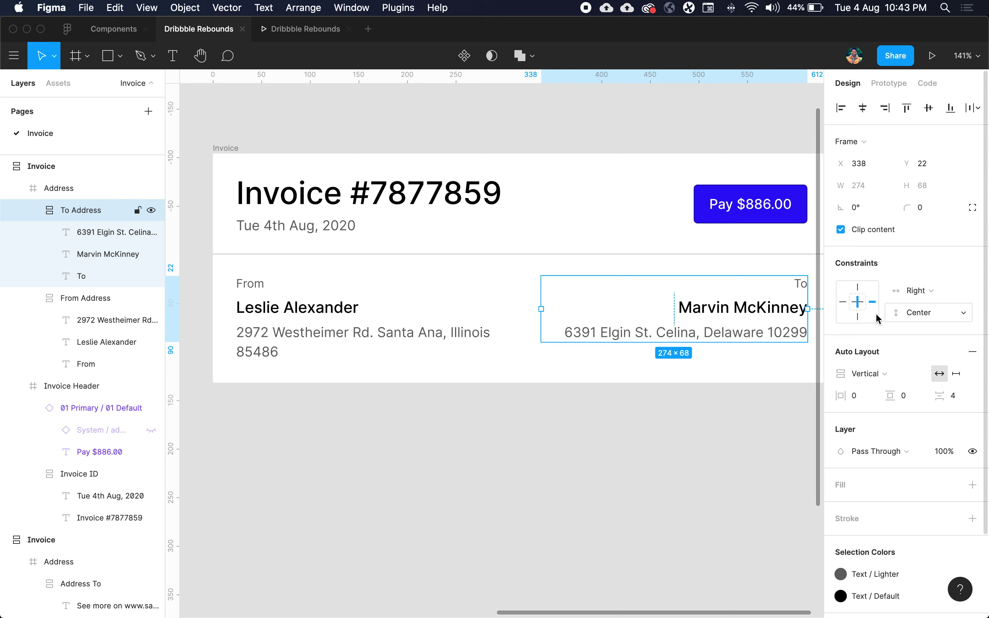
left_click(675, 444)
left_click(679, 358)
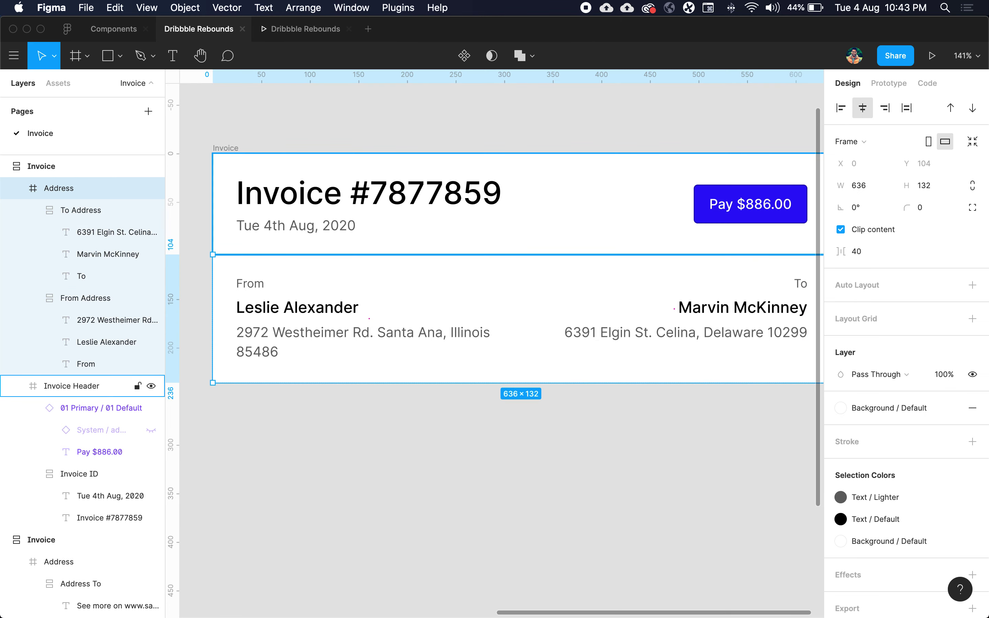
type("140")
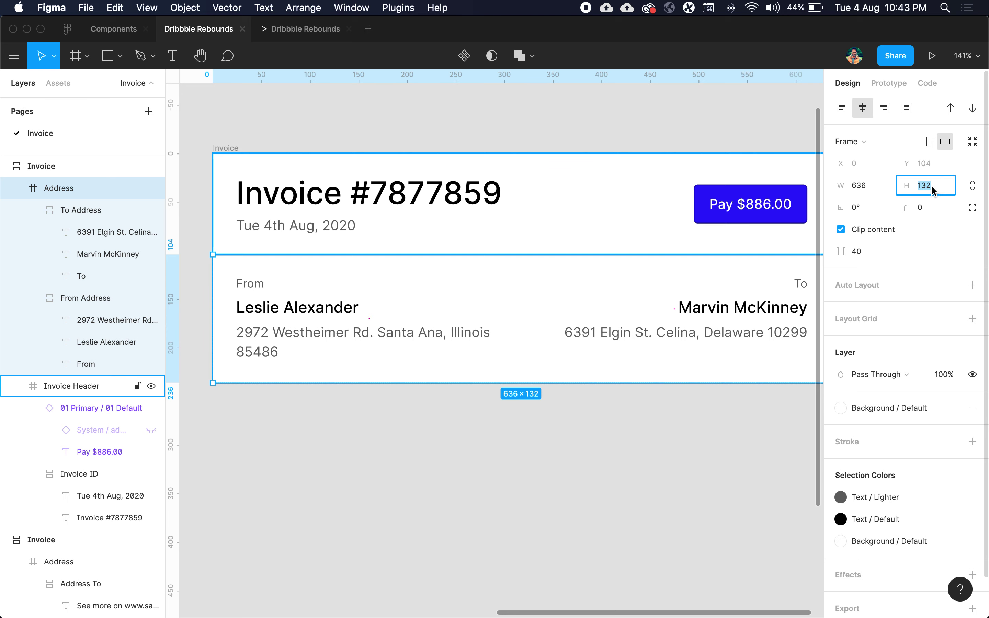
key("Return")
key("super+z")
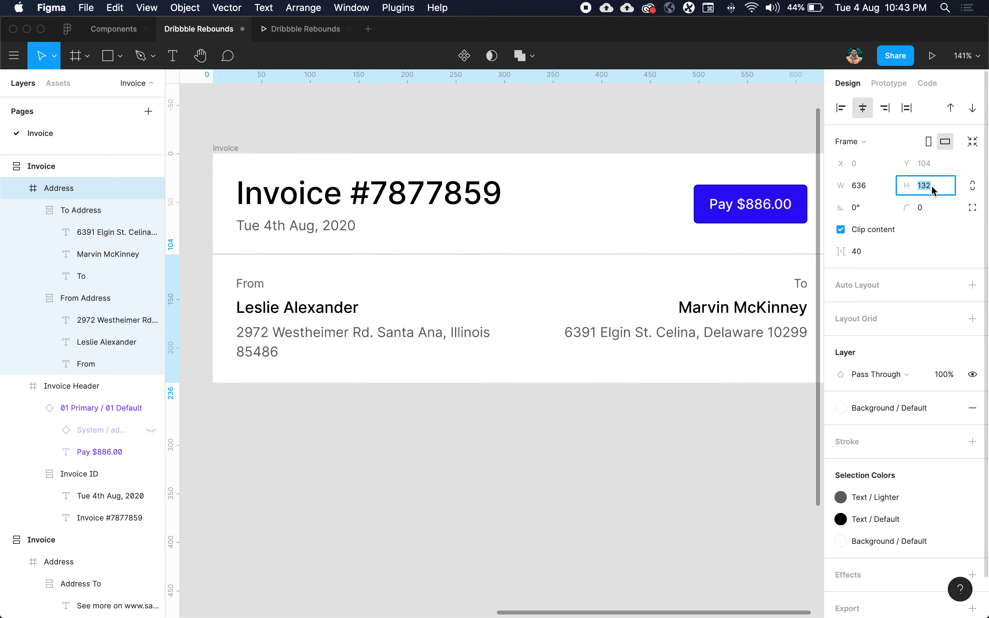
key("super+shift+z")
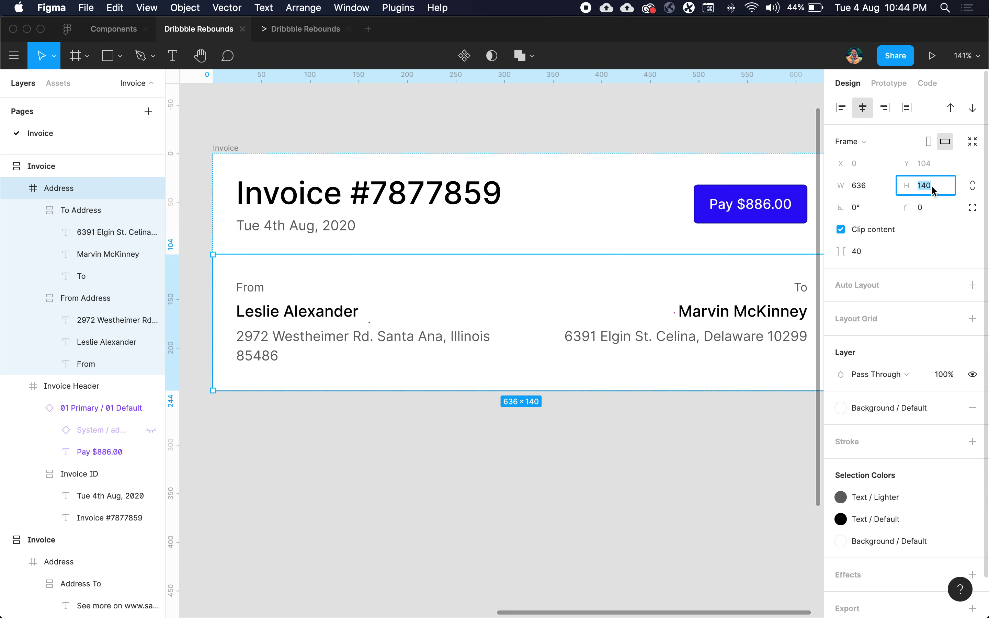
left_click(425, 327)
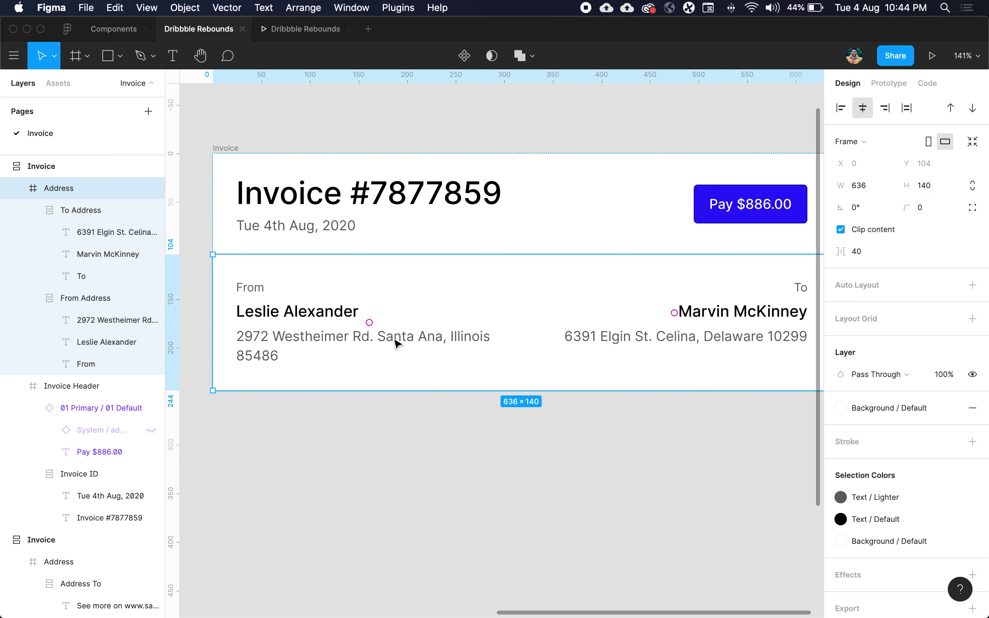
Step: Add a "DESCRIPTION" text layer on the empty canvas between the reference invoice and the new one, below the new invoice
scroll(314, 341, "down", 3)
scroll(314, 341, "left", 10)
left_click(314, 416)
scroll(654, 439, "right", 8)
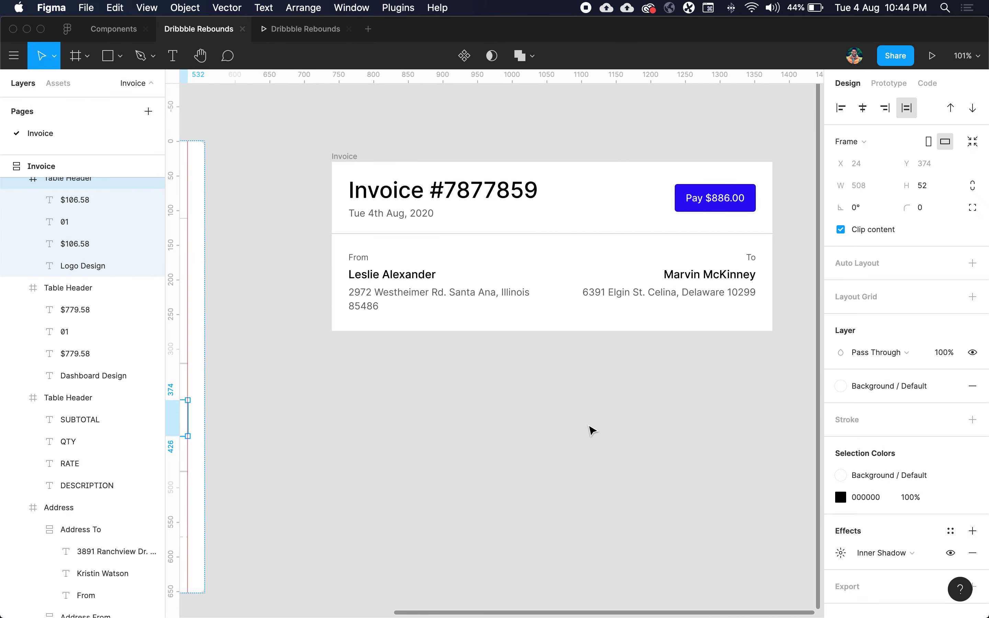
left_click(589, 426)
scroll(588, 426, "left", 4)
scroll(591, 430, "left", 5)
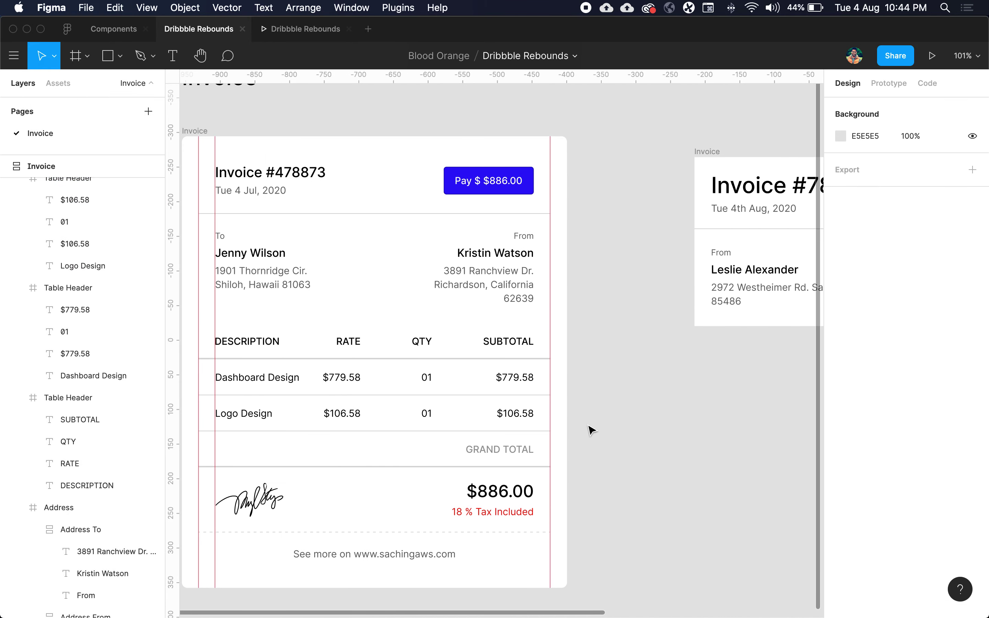
key("t")
left_click(683, 391)
type("D")
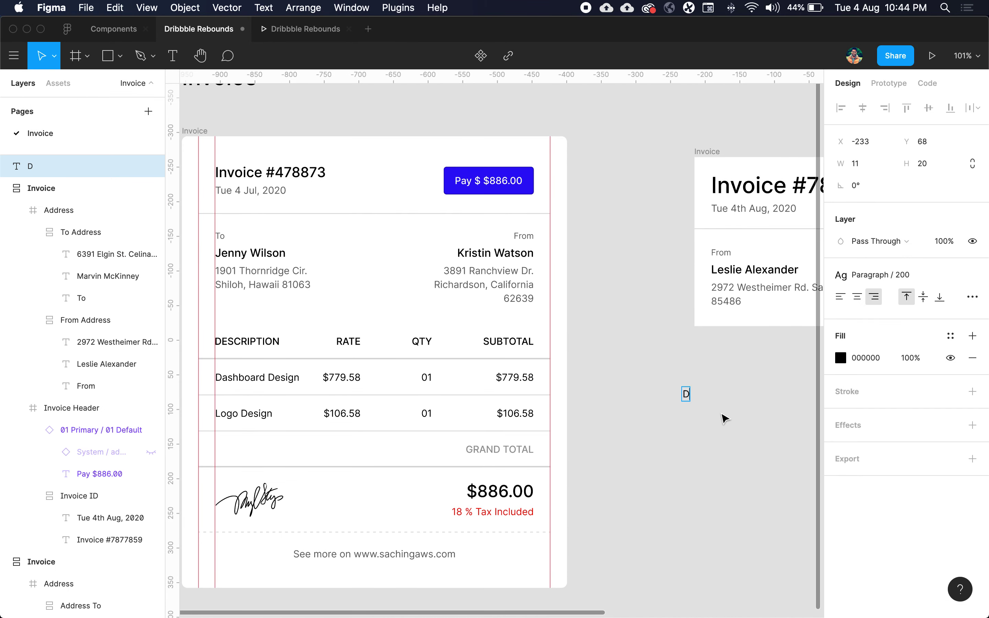
type("ESCRIPTION")
left_click(720, 420)
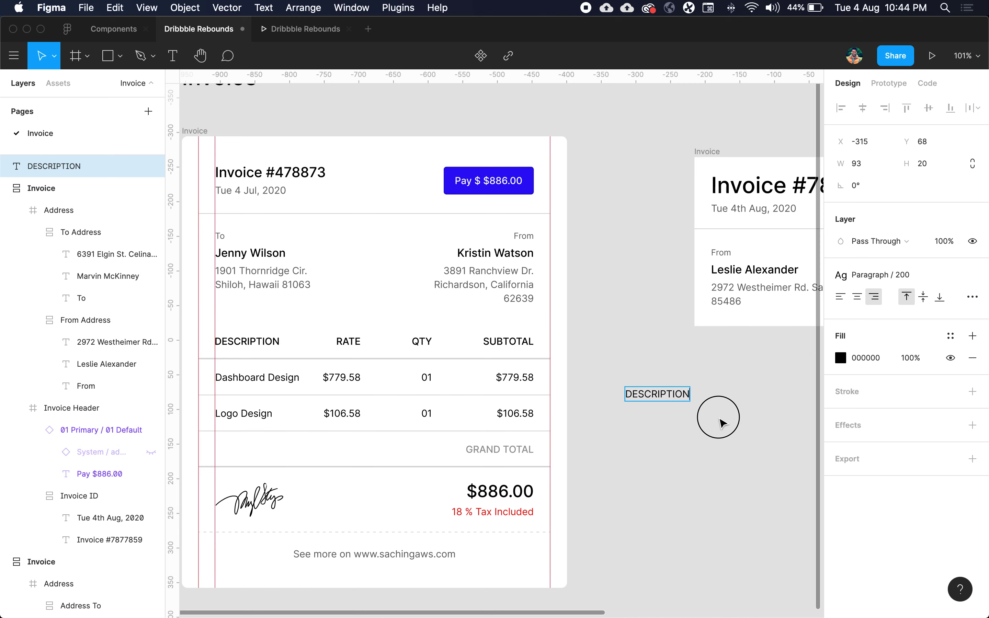
Step: Duplicate the DESCRIPTION heading to its right on the same line and change the copy's text to "RATE"
scroll(719, 423, "right", 2)
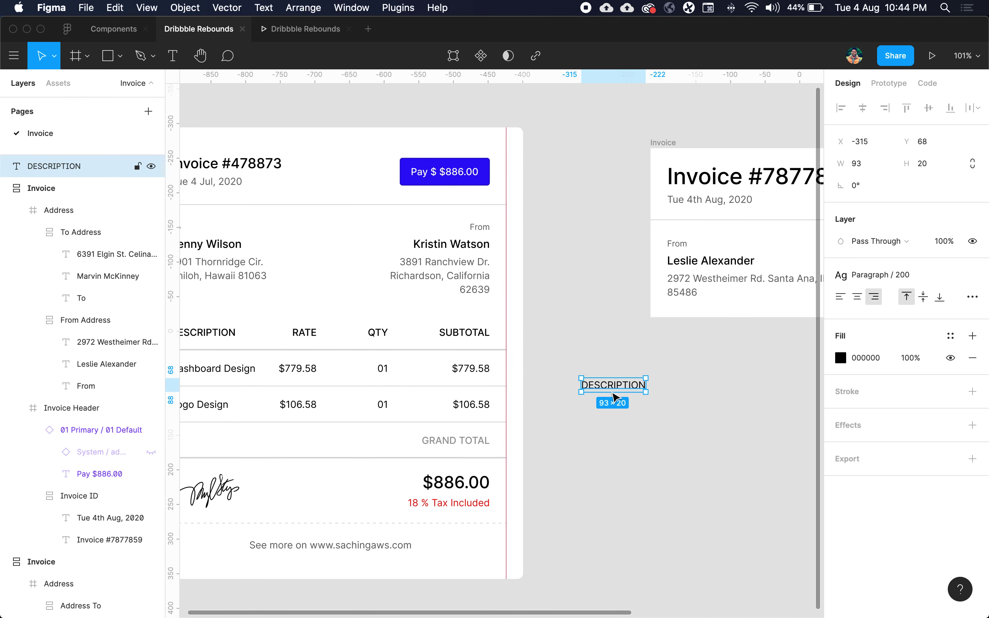
left_click_drag(619, 390, 720, 389)
double_click(720, 388)
type("RATE")
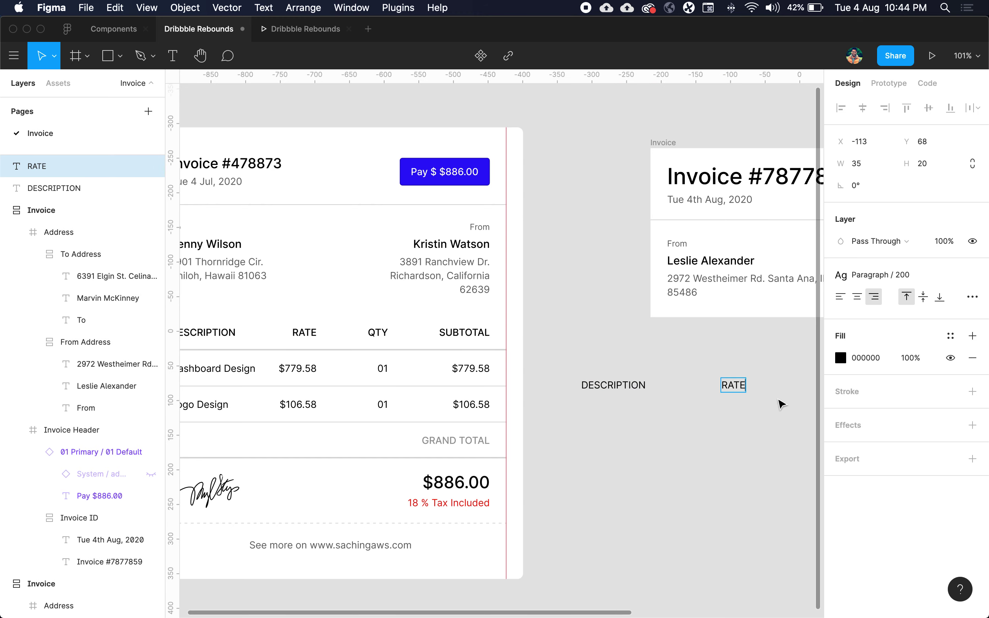
key("Escape")
Step: Duplicate the RATE heading to its right on the same line and change the copy's text to "QTY"
scroll(774, 407, "right", 5)
left_click_drag(572, 391, 667, 391)
double_click(663, 390)
type("QTY")
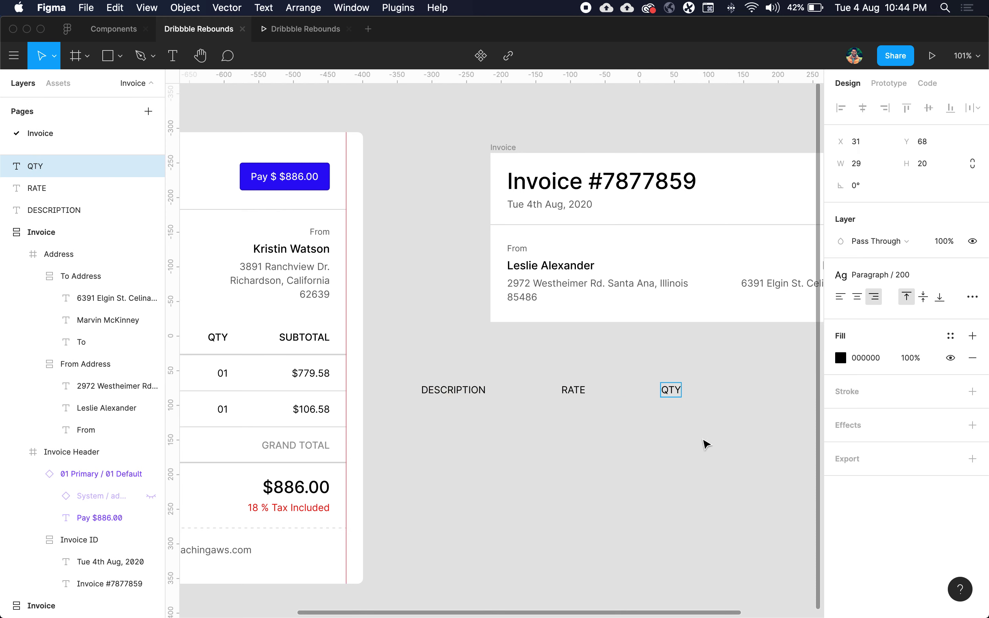
key("Escape")
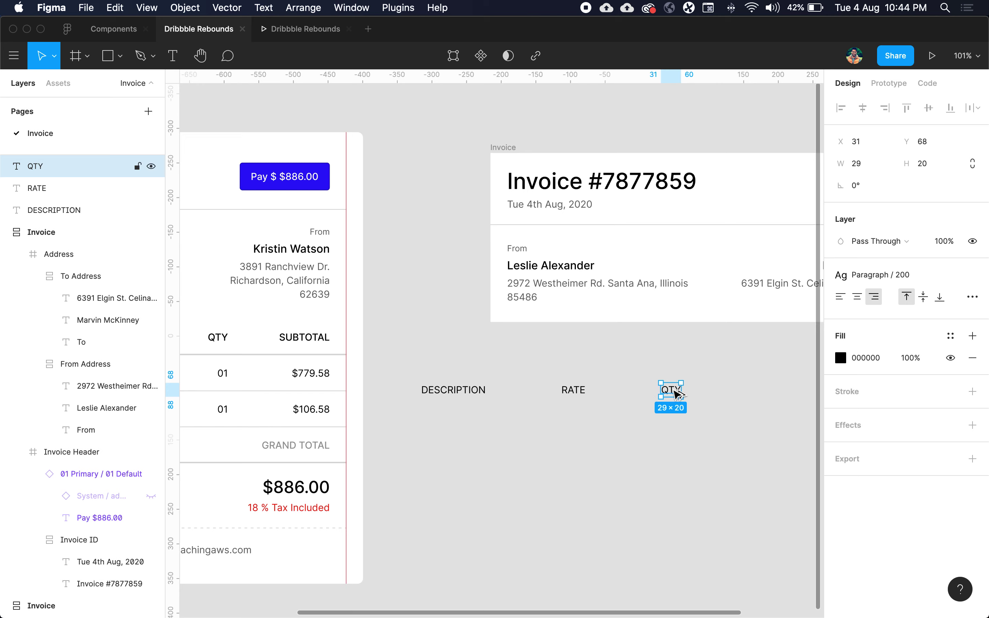
Step: Duplicate the QTY heading to its right on the same line and change the copy's text to "SUBTOTAL"
left_click_drag(670, 391, 791, 392)
double_click(791, 392)
type("SUBT+")
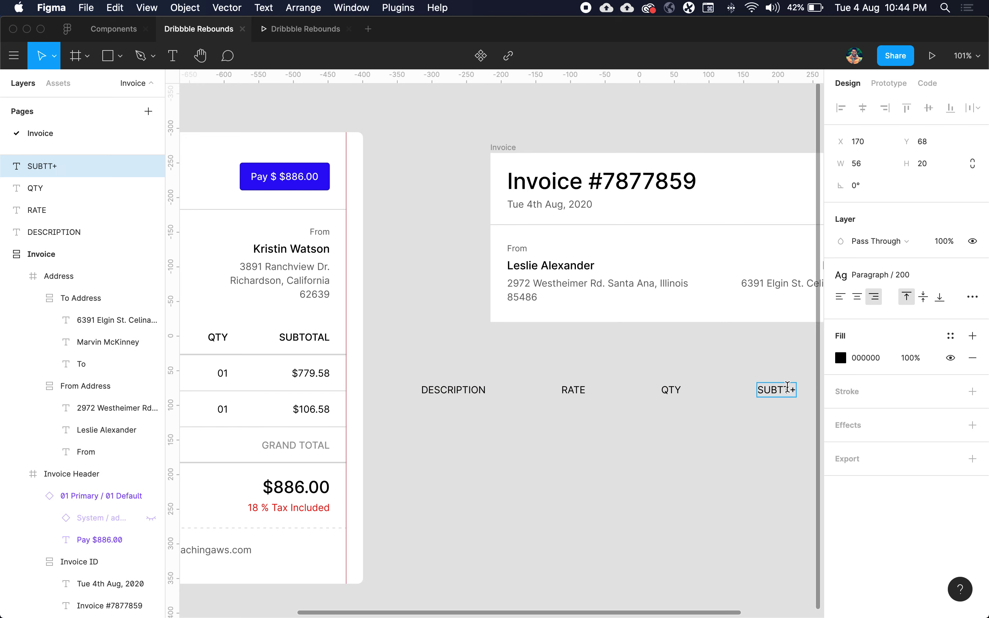
key("BackSpace")
type("OTAL")
key("Escape")
Step: Move the four table headings together to just below the new invoice, starting near its left text margin
left_click_drag(776, 410, 458, 380)
scroll(458, 377, "down", 3)
scroll(457, 377, "right", 4)
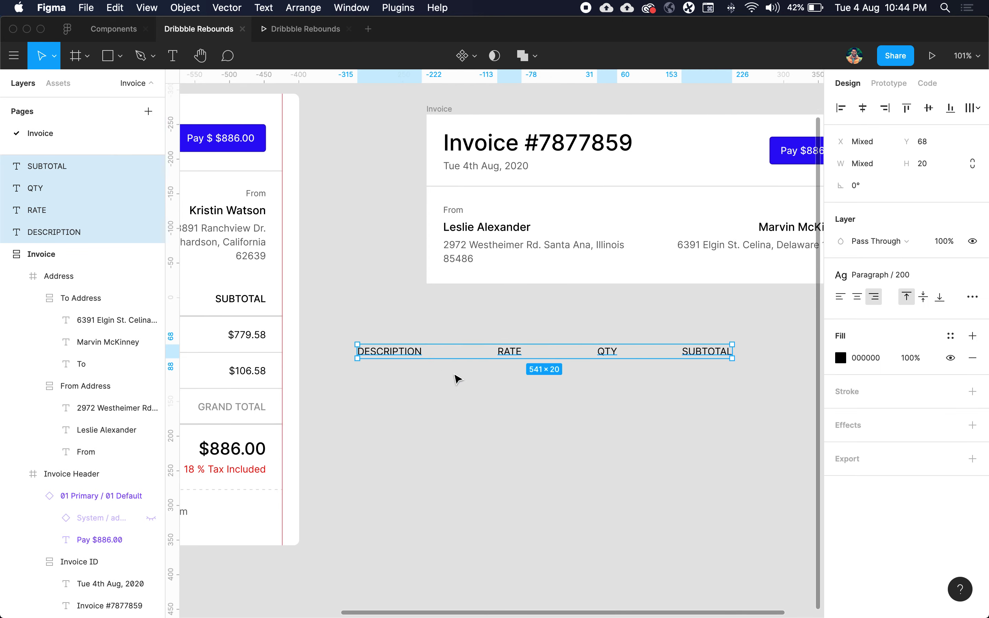
left_click_drag(682, 324, 766, 287)
scroll(740, 336, "up", 1)
scroll(739, 335, "right", 2)
Step: Apply the Headline / 200 text style, size 14/24, to the four table headings
left_click(887, 276)
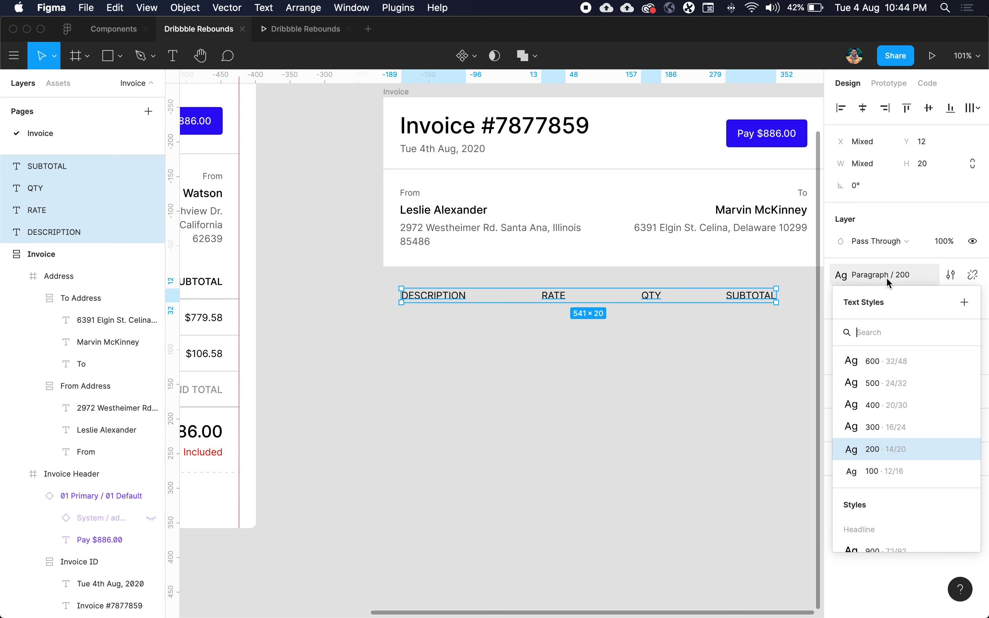
scroll(905, 444, "down", 5)
scroll(904, 442, "up", 3)
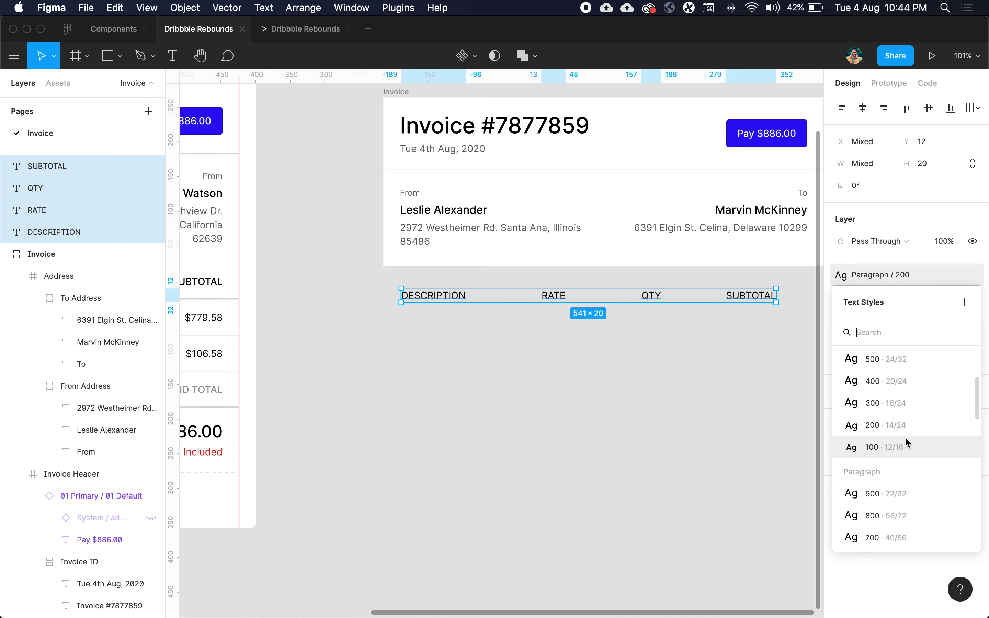
left_click(903, 423)
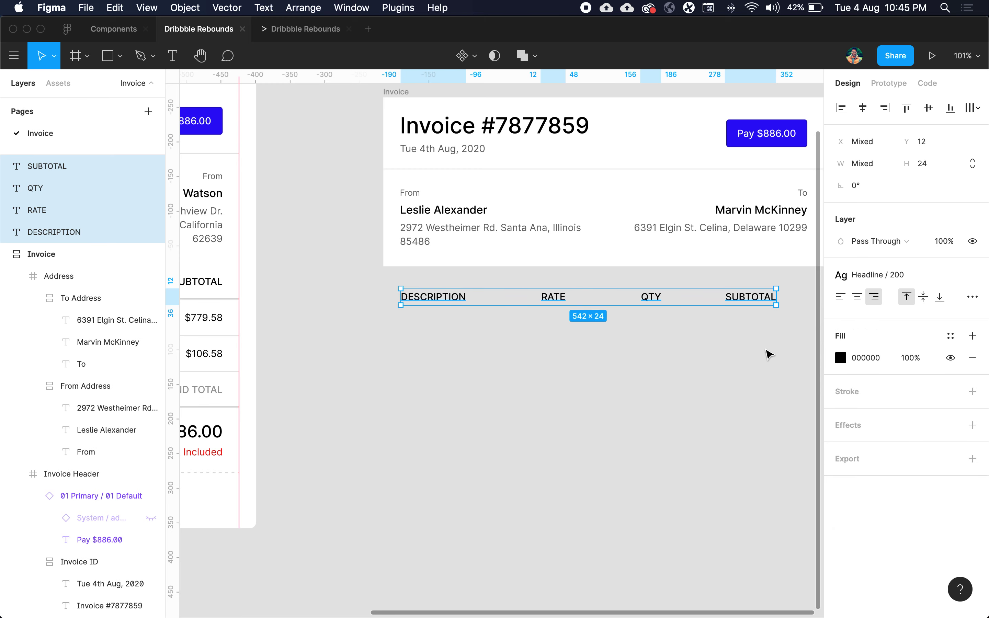
left_click(741, 328)
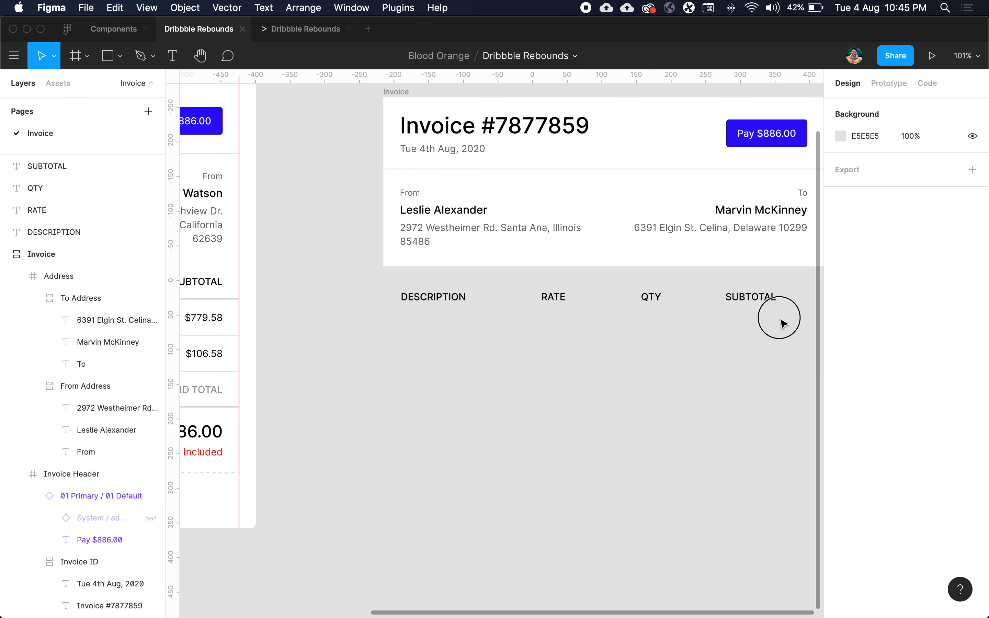
left_click_drag(777, 320, 409, 302)
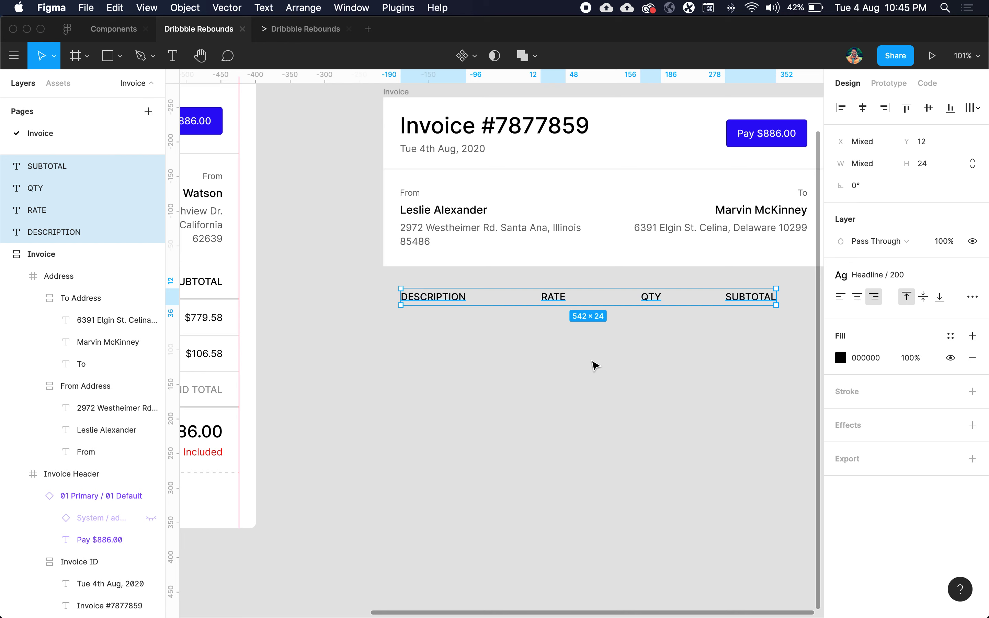
left_click(690, 354)
scroll(690, 355, "right", 2)
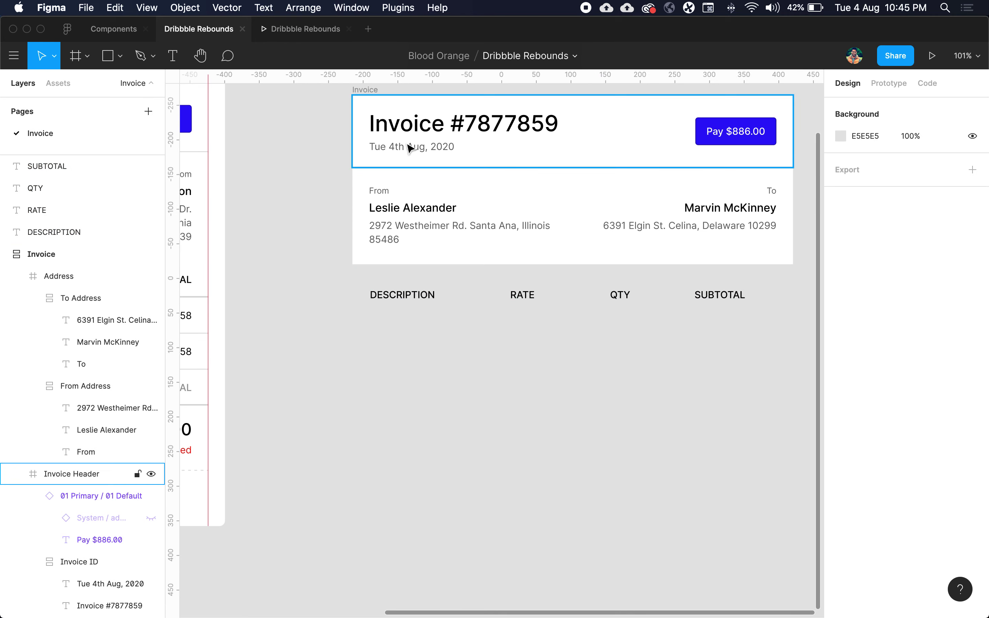
scroll(416, 140, "up", 3)
left_click_drag(368, 342, 707, 375)
left_click(707, 376)
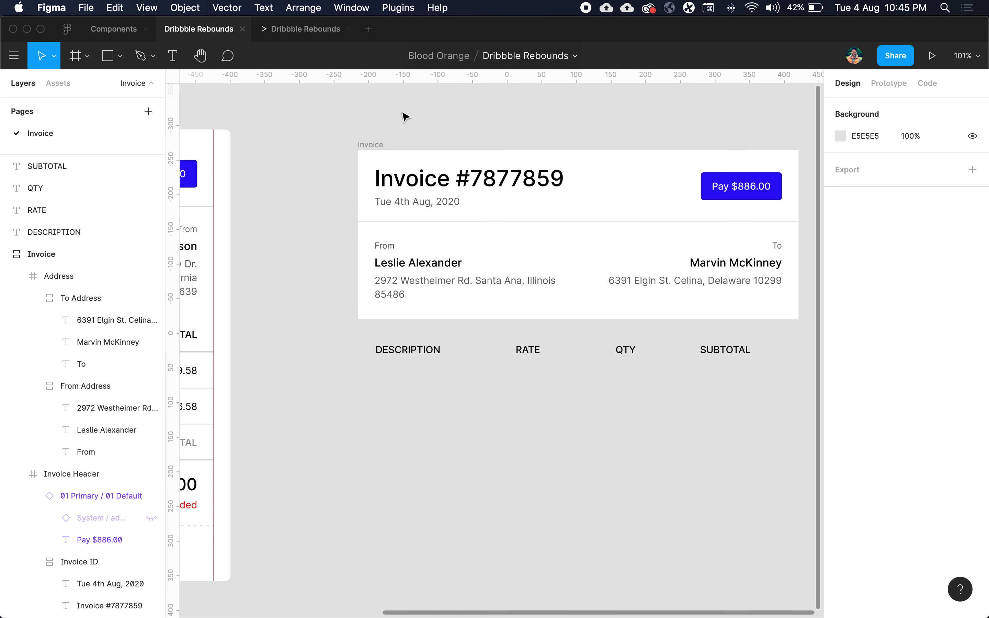
Step: Add vertical guides at the new Invoice frame's left edge and along its left text margin at 24
left_click_drag(173, 195, 376, 243)
left_click(367, 149)
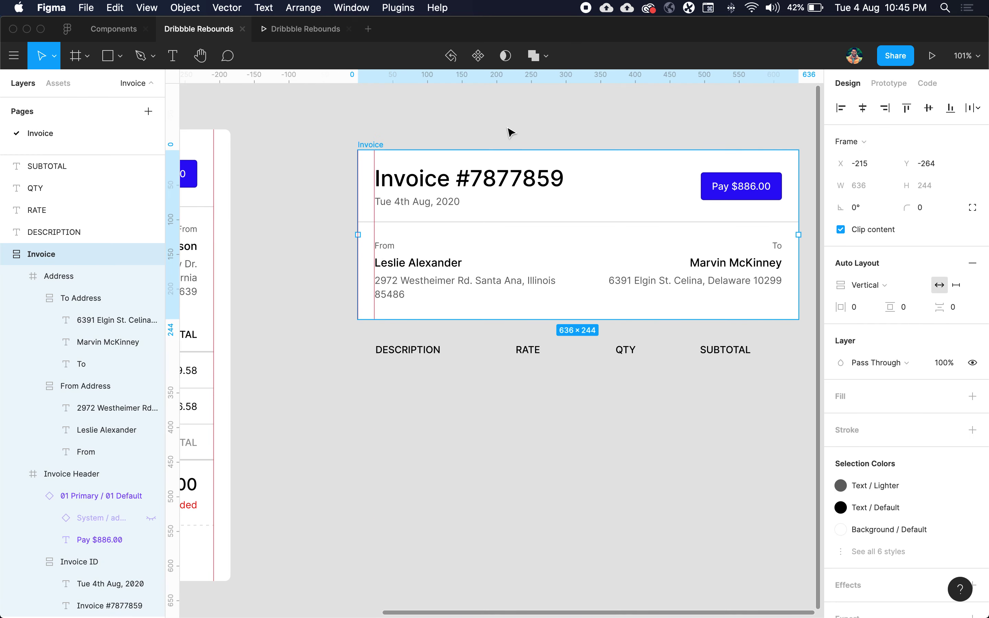
scroll(508, 132, "right", 2)
scroll(508, 132, "up", 1)
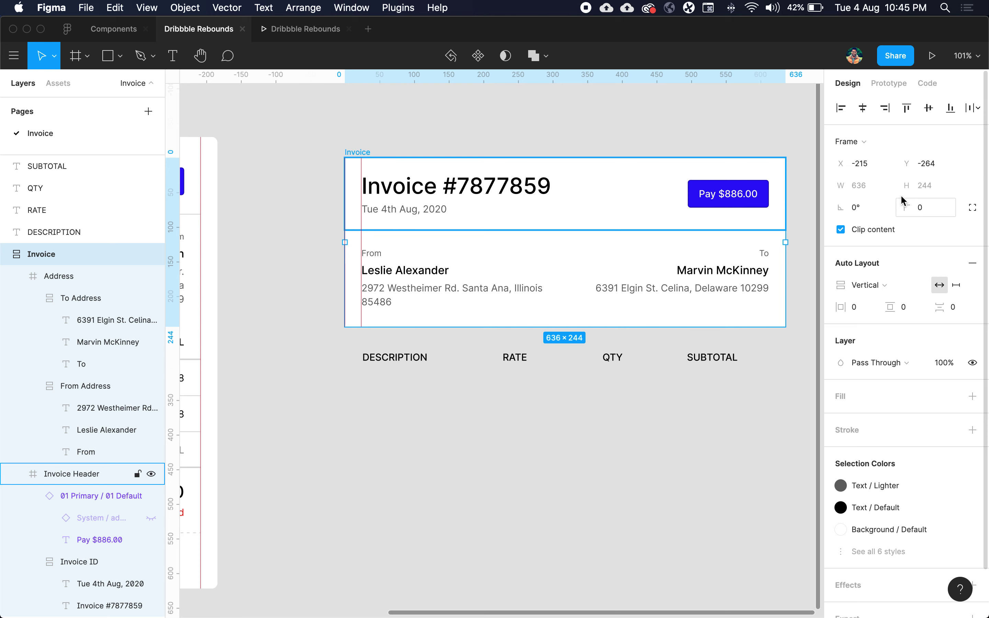
Step: Switch the new Invoice auto layout frame to a fixed width and set its width to 640
left_click(423, 141)
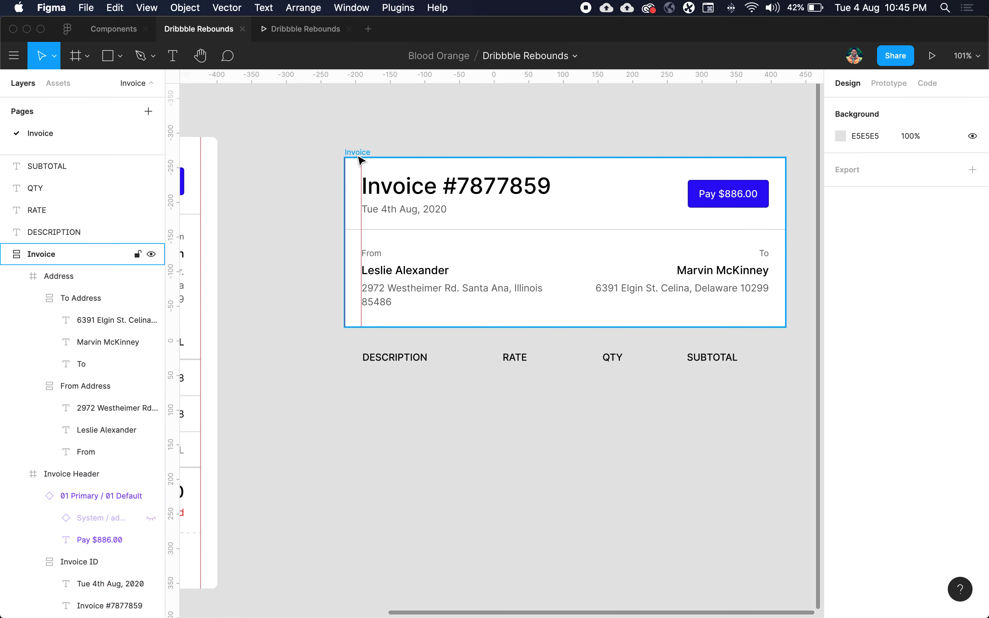
left_click(363, 162)
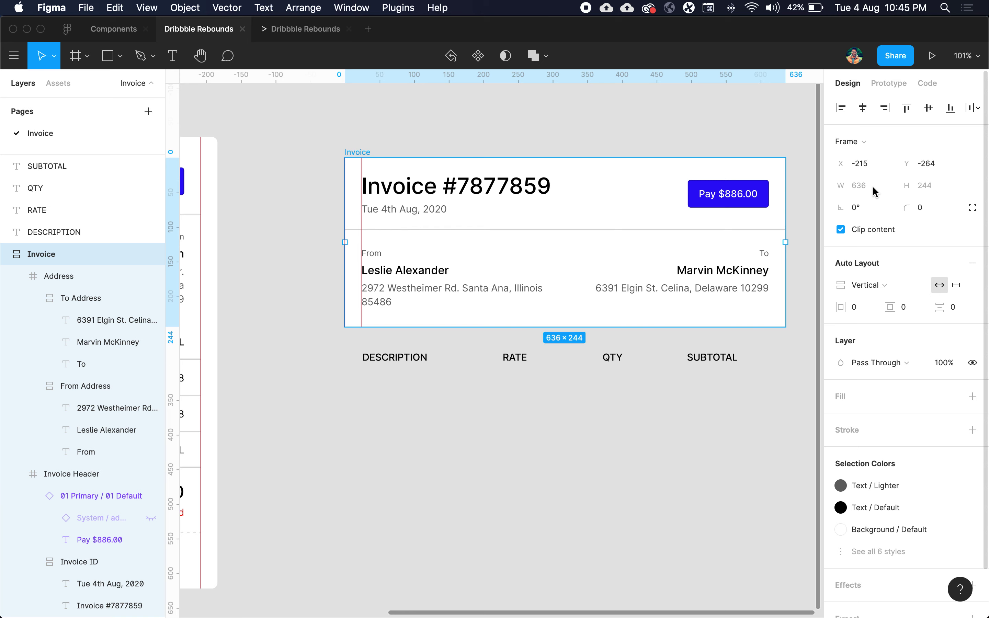
left_click(957, 285)
left_click(867, 188)
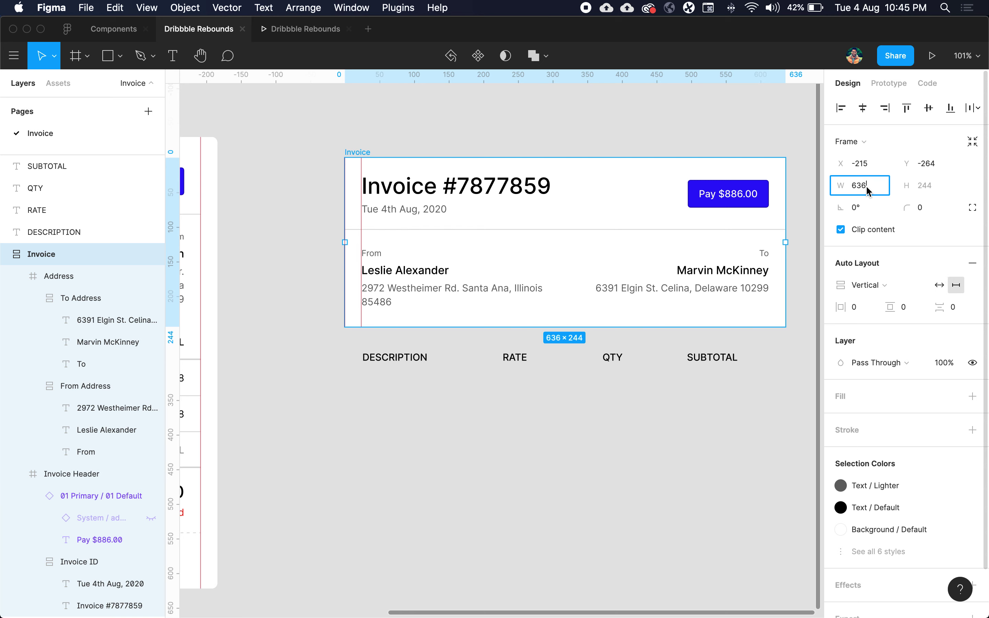
key("Up")
key("Up")
key("Up")
key("Up")
key("Up")
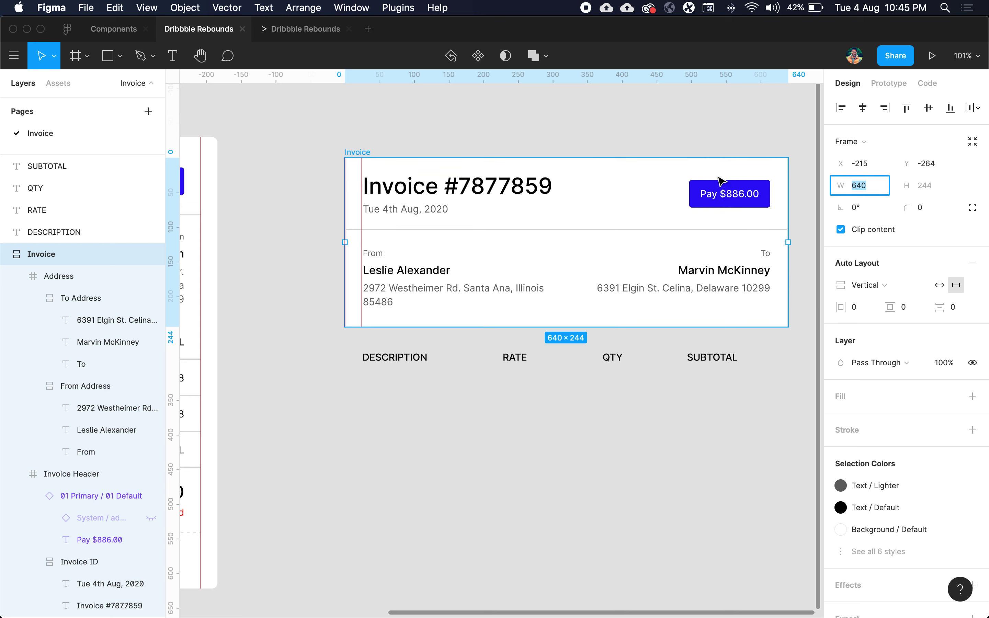
left_click(662, 118)
Step: Examine the right edges of the Invoice Header and Address frames against the edge of the widened Invoice frame
left_click(675, 281)
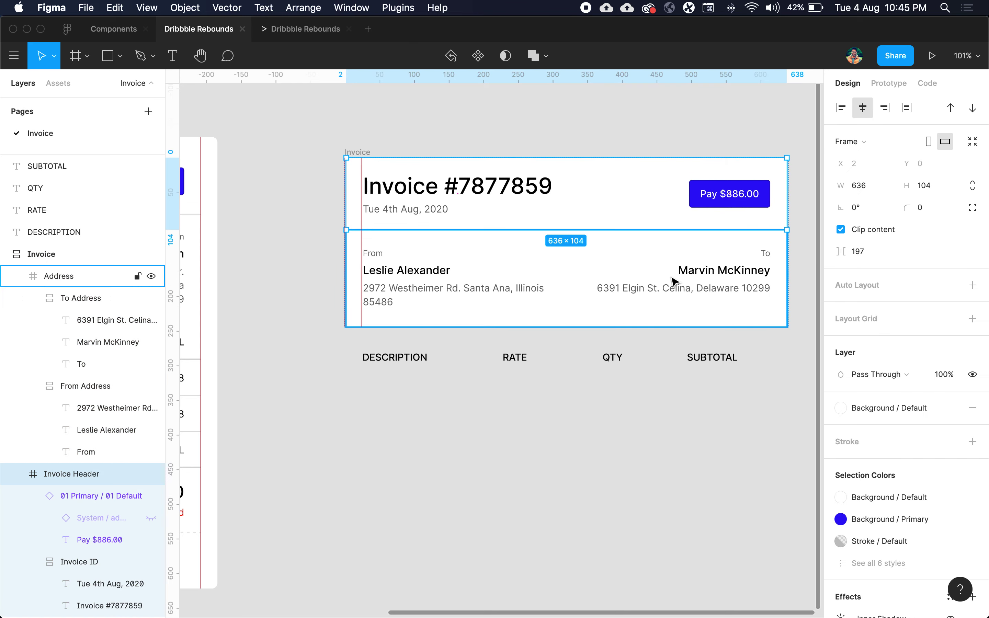
scroll(759, 249, "up", 5)
scroll(757, 249, "right", 3)
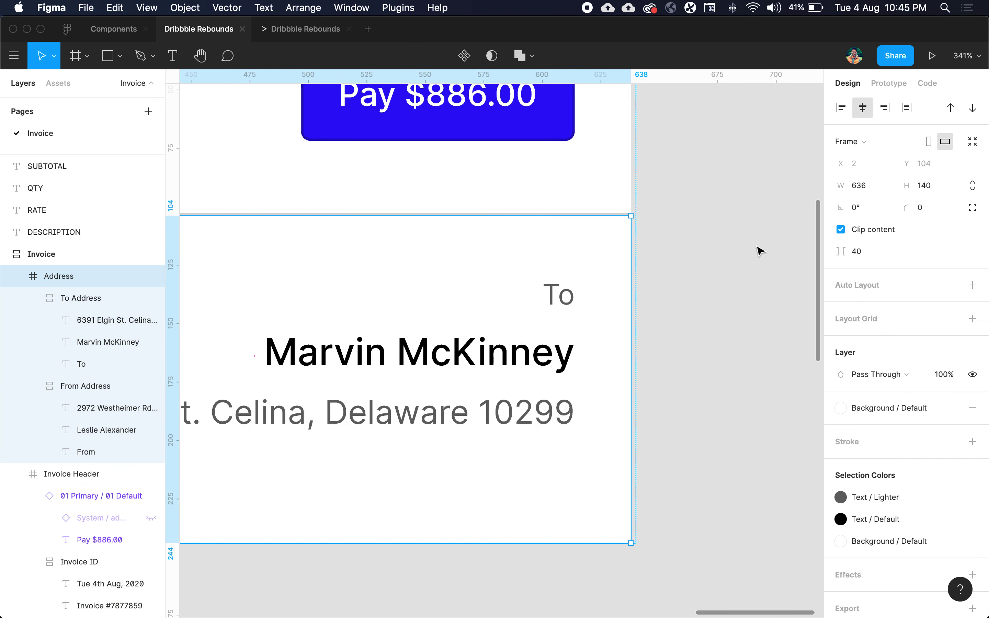
scroll(710, 270, "up", 2)
scroll(709, 270, "down", 8)
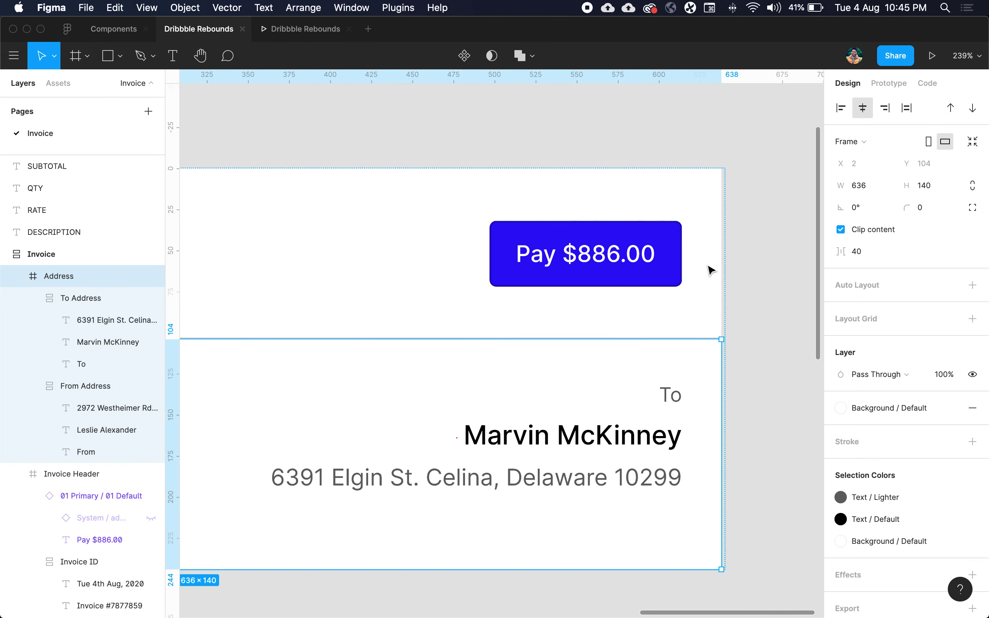
left_click(611, 247)
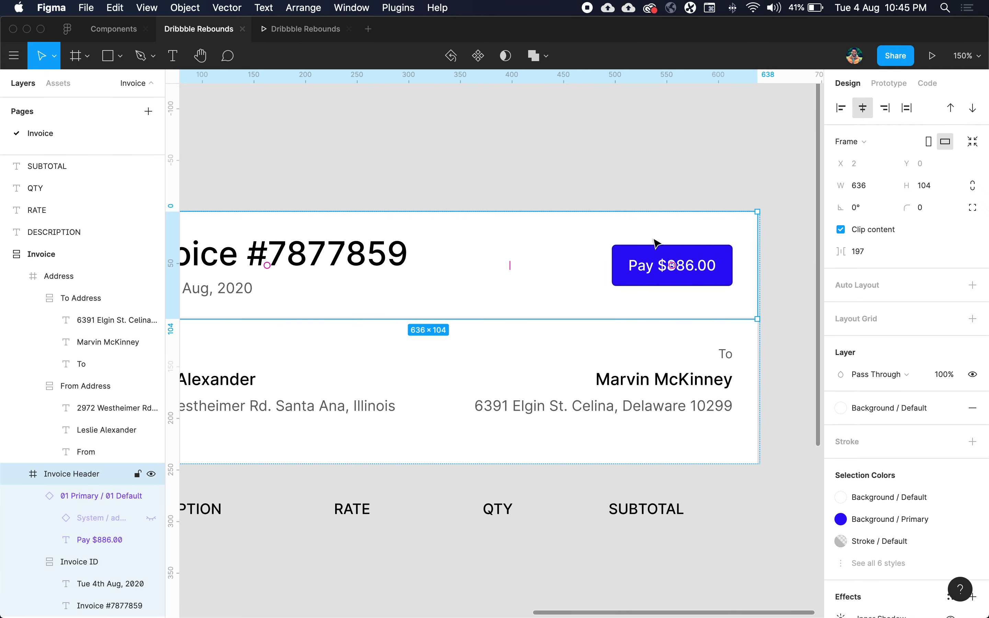
scroll(569, 276, "left", 2)
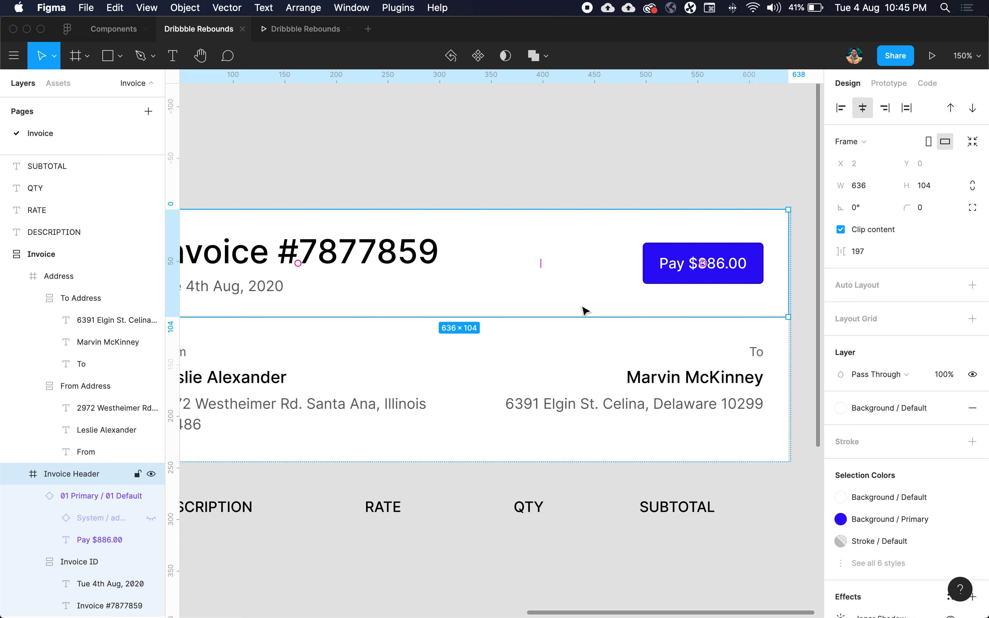
left_click(589, 375)
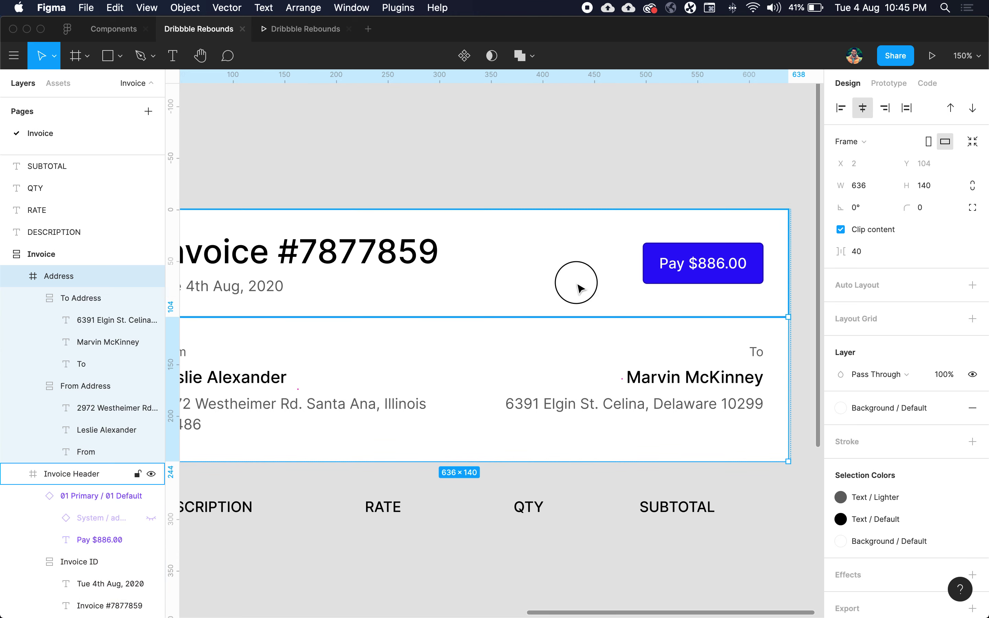
Step: Make the Invoice Header and Address frames stretch horizontally to fill the width of the Invoice frame
left_click(577, 283)
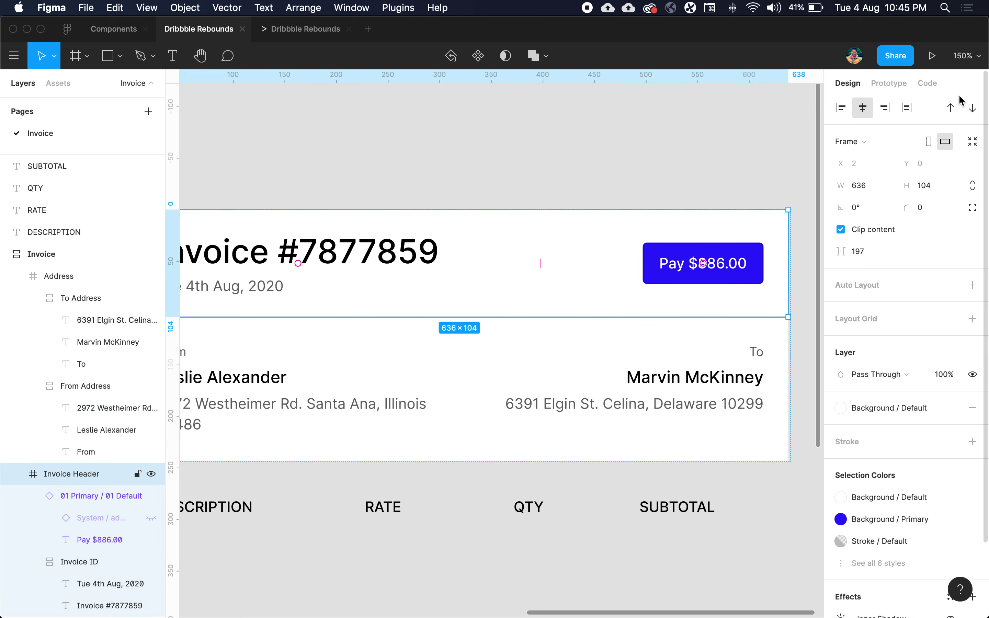
left_click(906, 108)
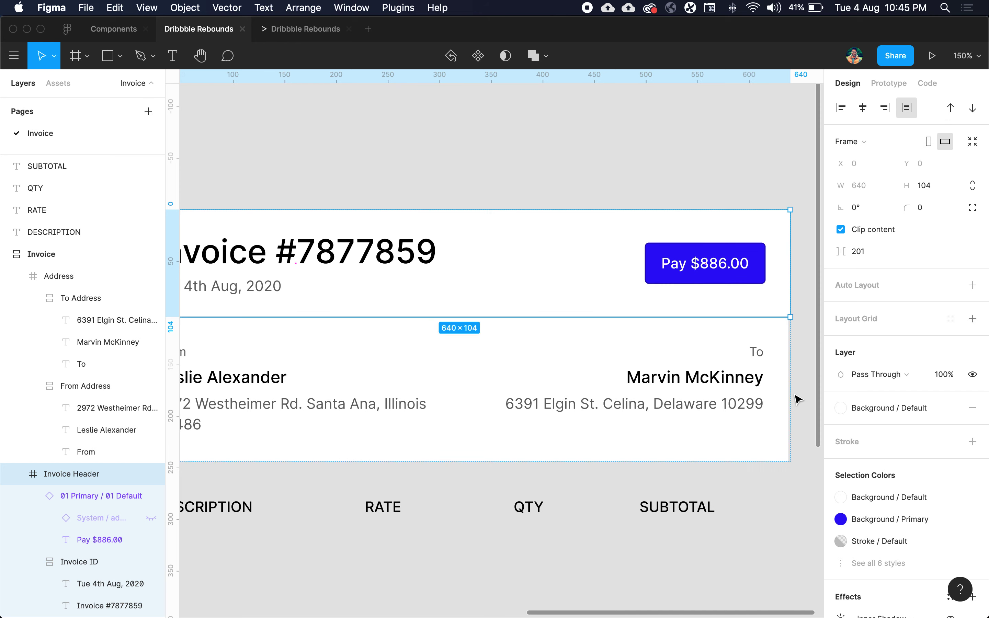
left_click(767, 375)
left_click(906, 108)
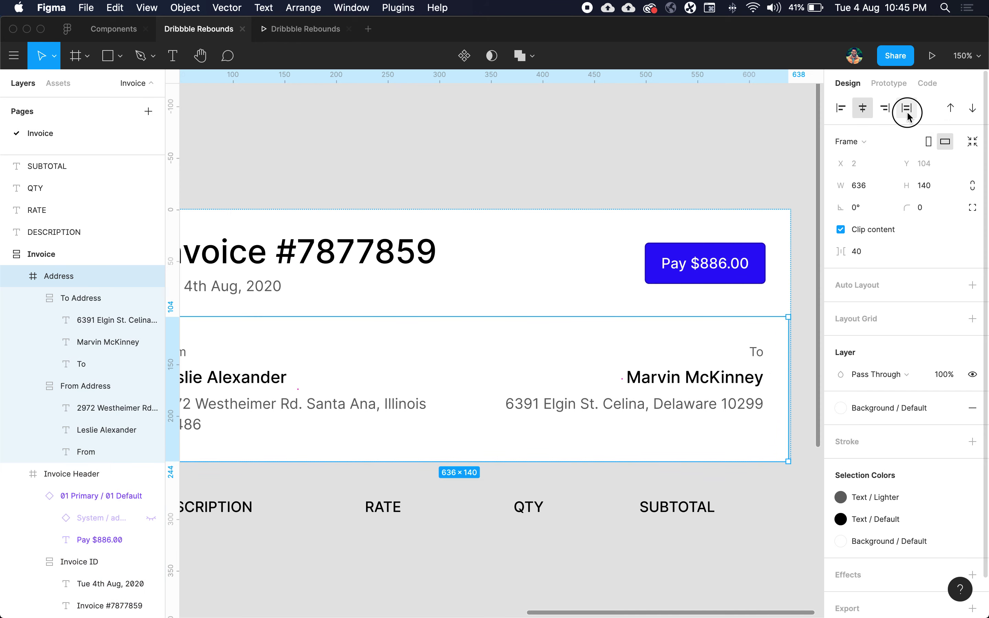
scroll(652, 181, "left", 5)
scroll(648, 181, "down", 3)
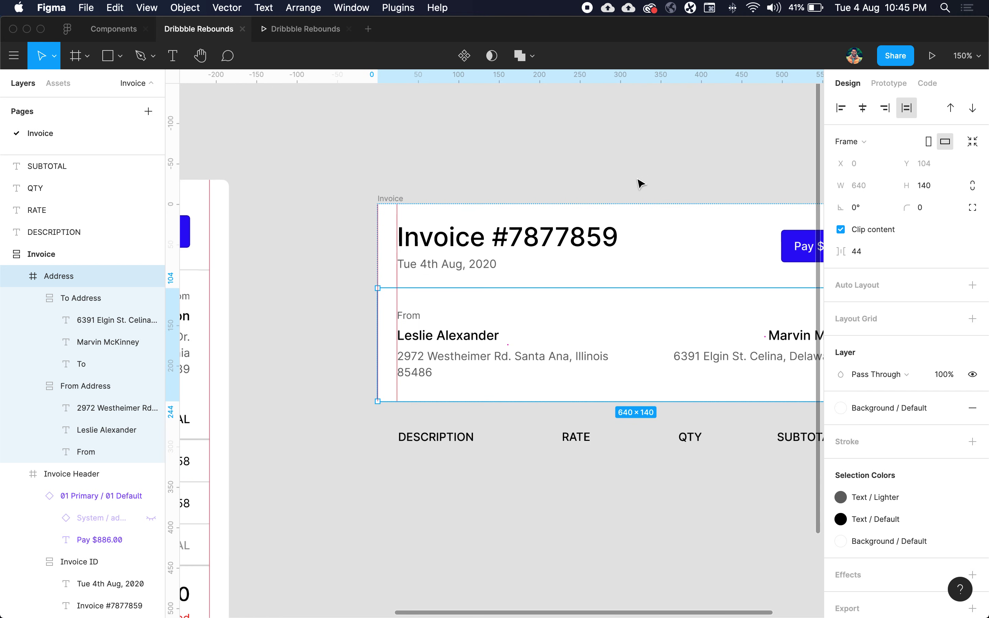
Step: Compare the sizes of the Invoice, Address and Invoice Header frames and check the heading row below them
left_click(431, 200)
left_click(386, 199)
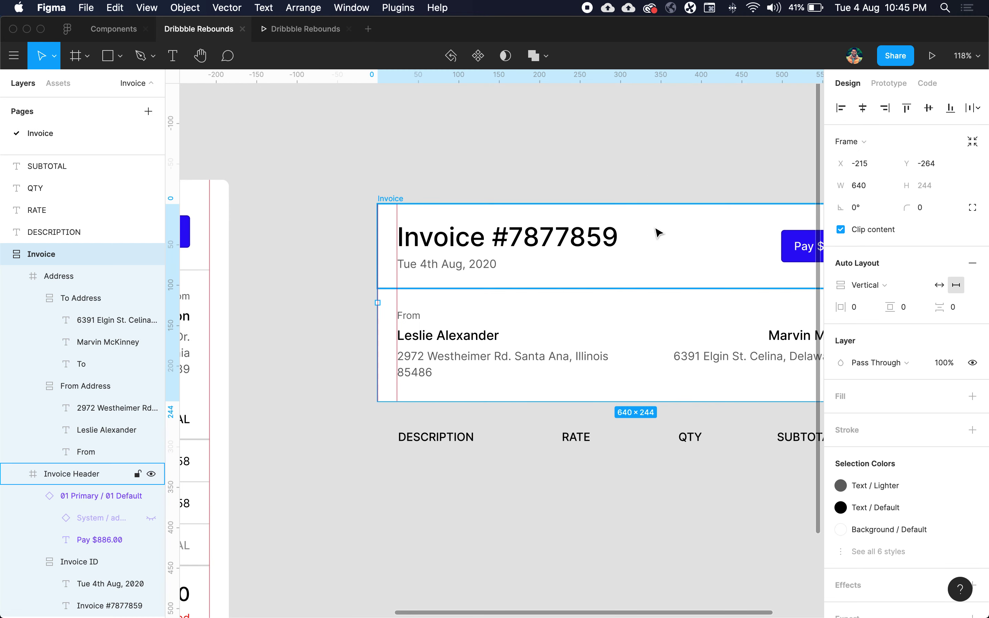
left_click(617, 360)
left_click(627, 276)
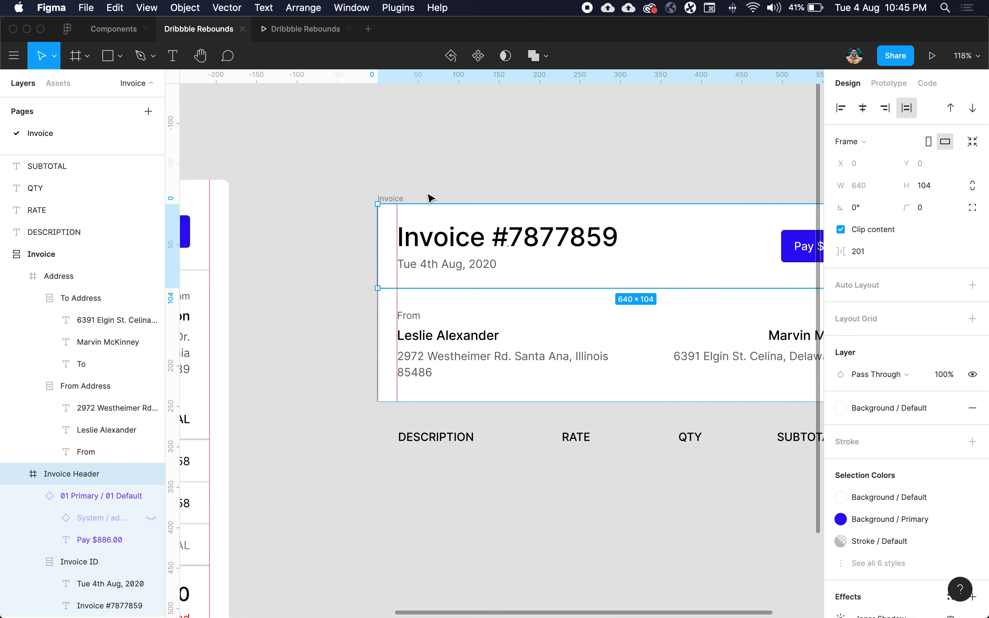
left_click(419, 197)
left_click(396, 203)
left_click(526, 180)
scroll(526, 181, "down", 5)
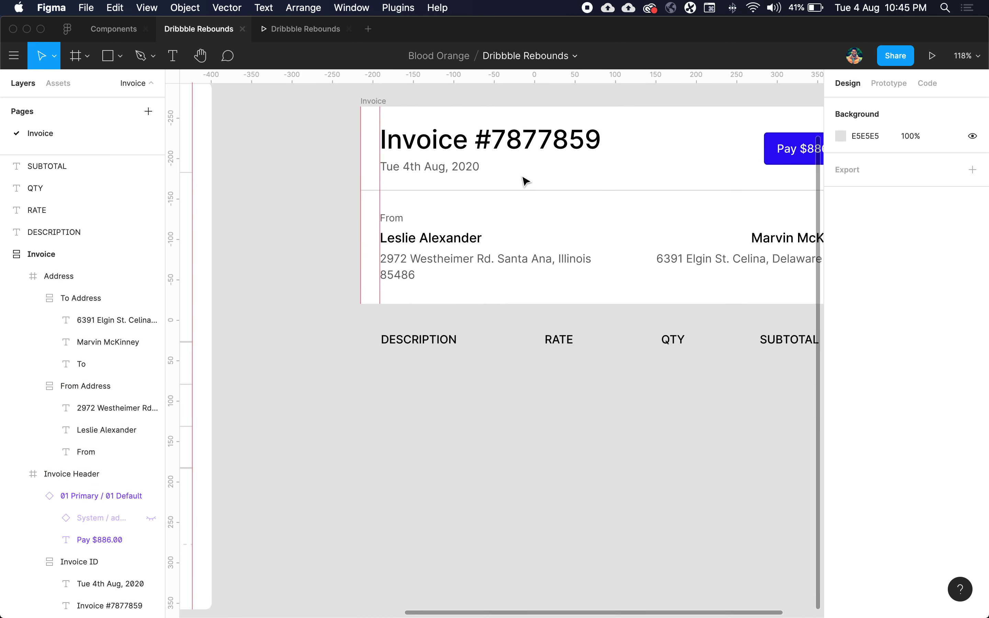
scroll(504, 384, "right", 5)
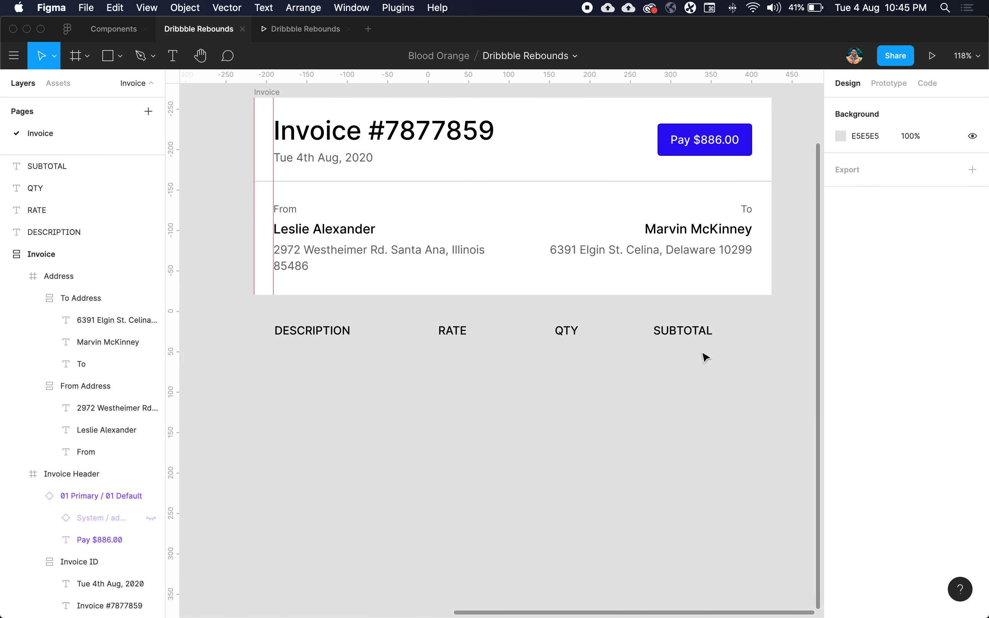
left_click_drag(705, 358, 325, 335)
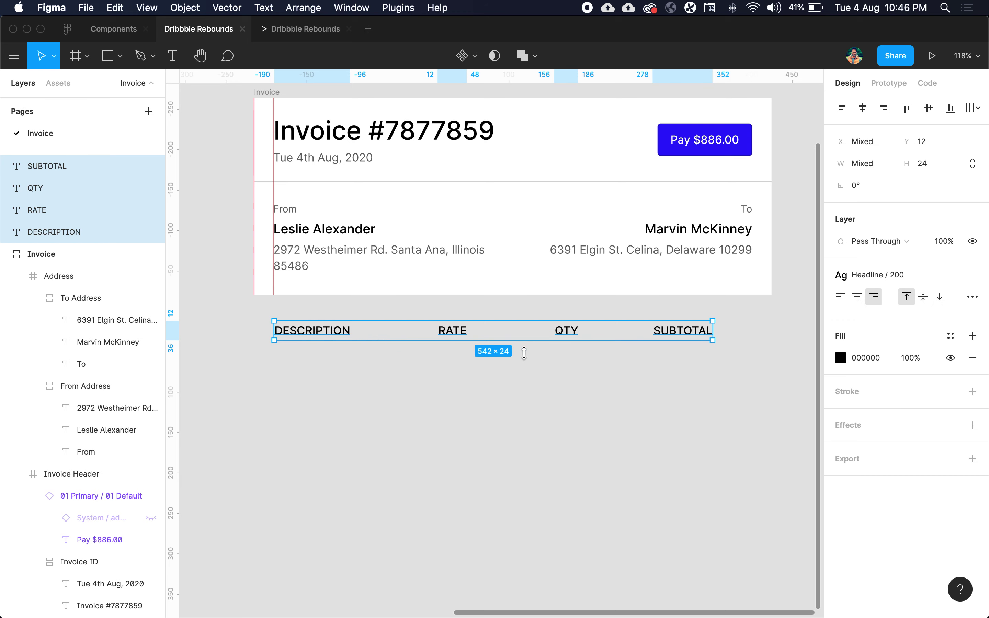
left_click(523, 419)
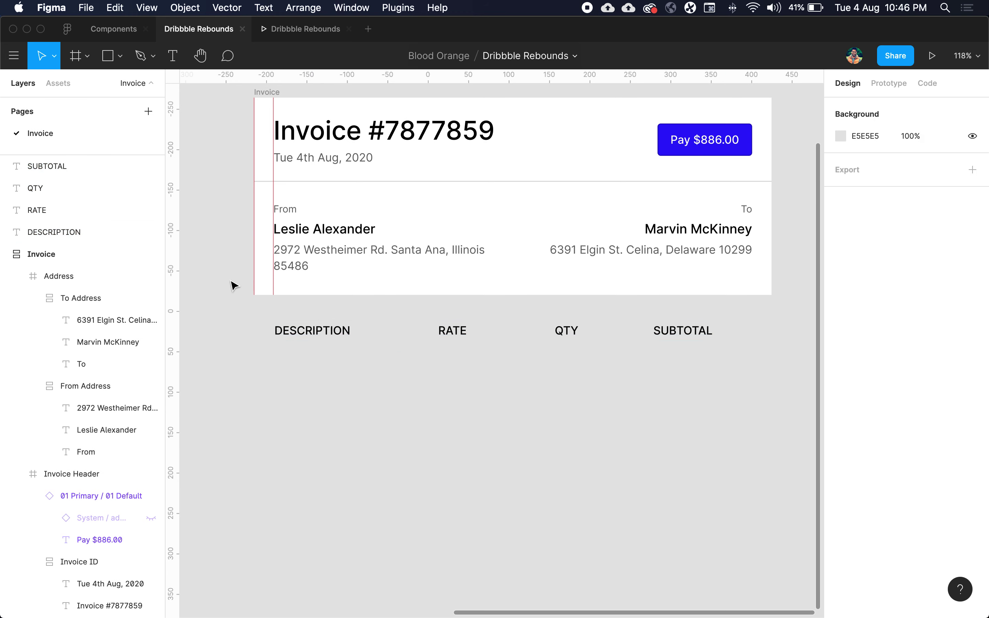
Step: Add vertical guides at the new invoice's right edge and along the right edge of its text and pay button
left_click_drag(177, 284, 772, 318)
left_click_drag(174, 323, 750, 294)
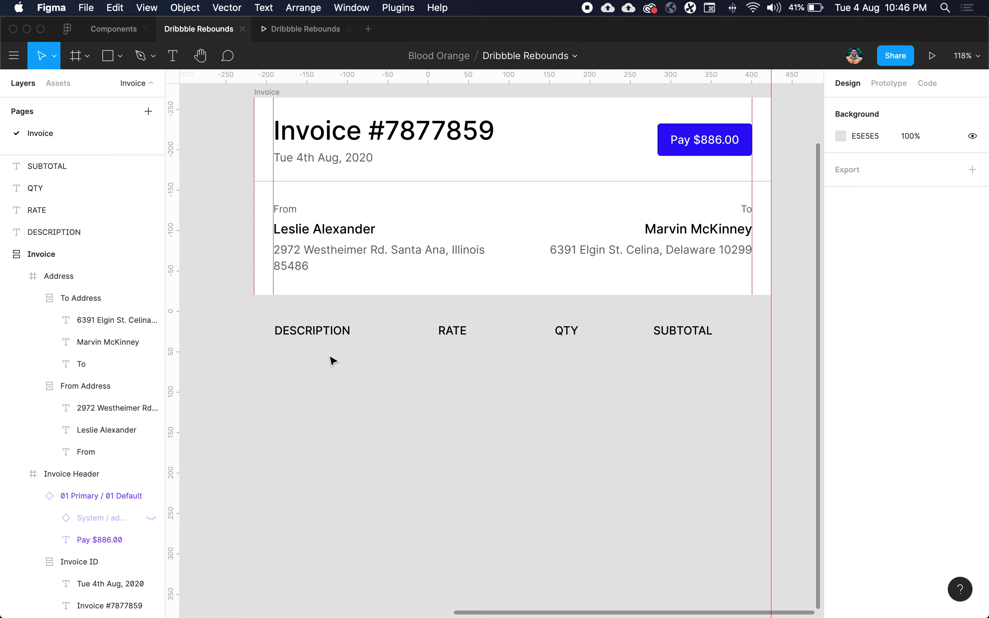
left_click_drag(272, 289, 274, 292)
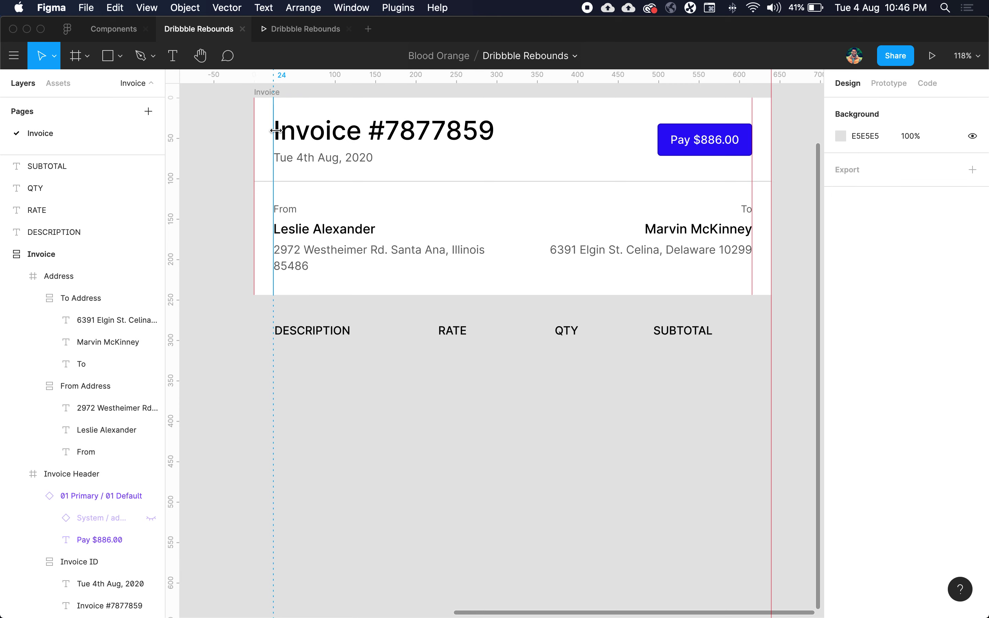
Step: Move the four table headings up to Y -6, aligning DESCRIPTION's left edge with the left text margin guide
left_click(326, 382)
left_click(365, 369)
left_click(709, 363)
left_click_drag(712, 368, 313, 320)
scroll(297, 348, "up", 5)
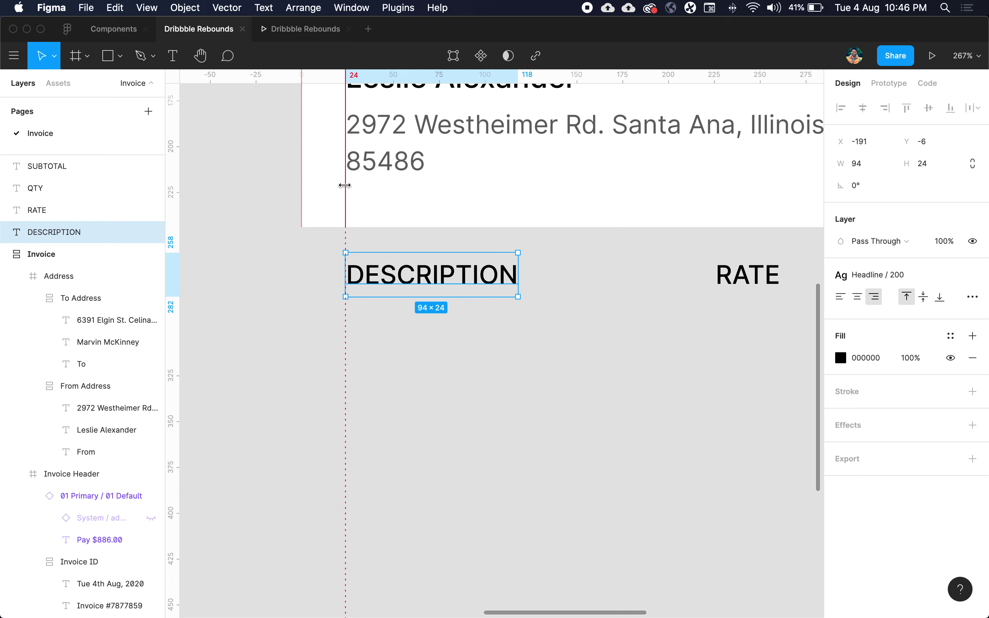
left_click(333, 234)
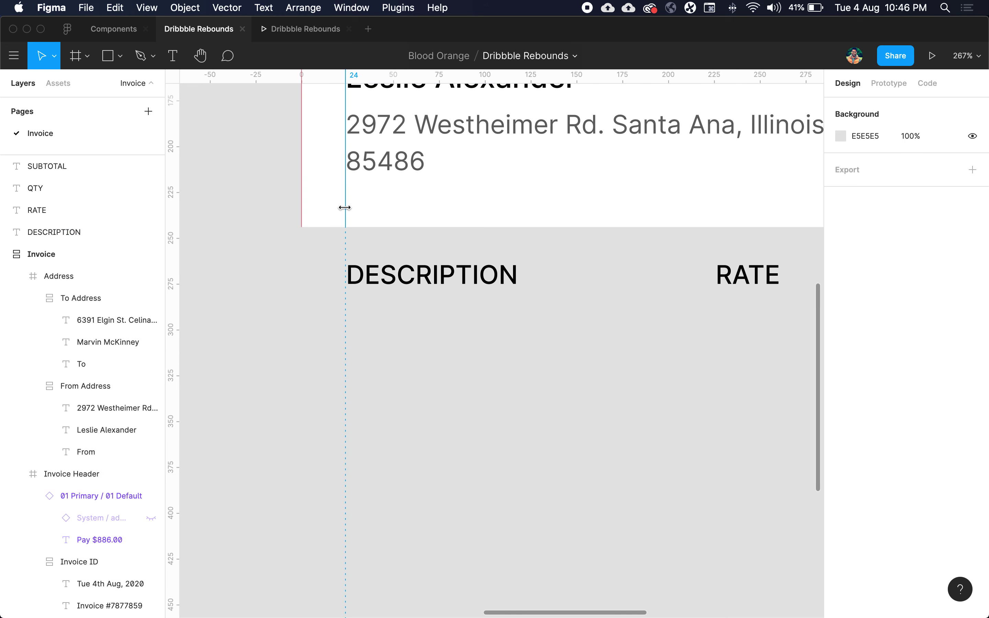
Step: Move the SUBTOTAL heading right to X 327 so its right edge meets the right text margin guide
left_click(372, 276)
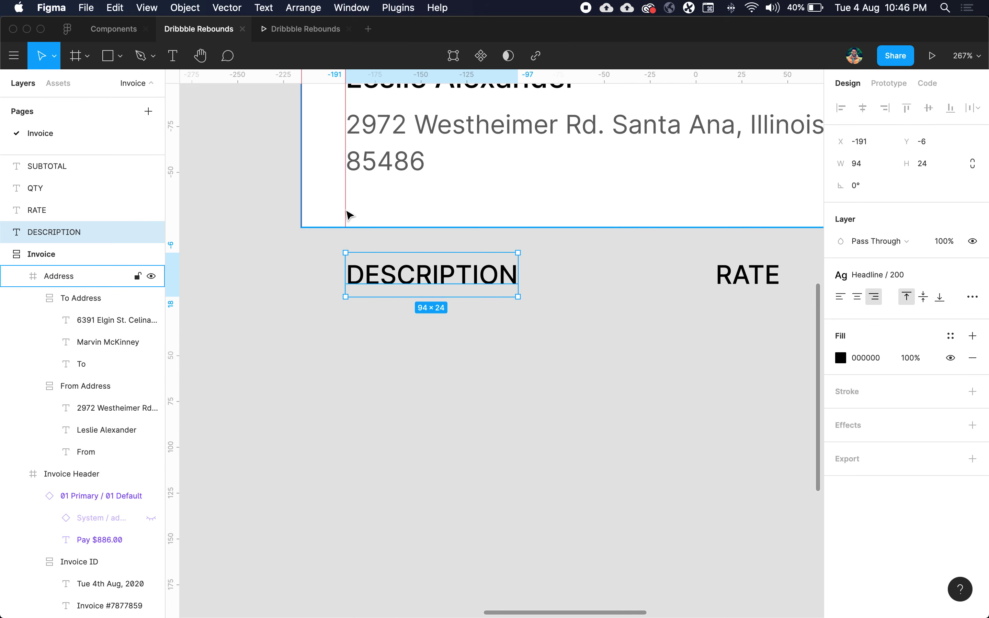
left_click(421, 336)
scroll(427, 338, "down", 5)
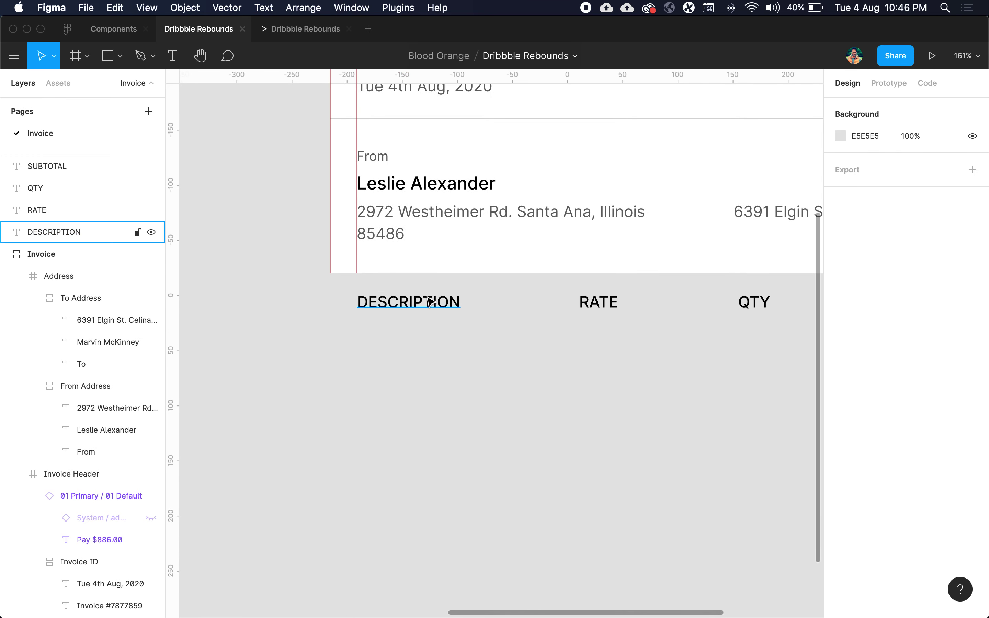
left_click(430, 302)
scroll(532, 329, "right", 10)
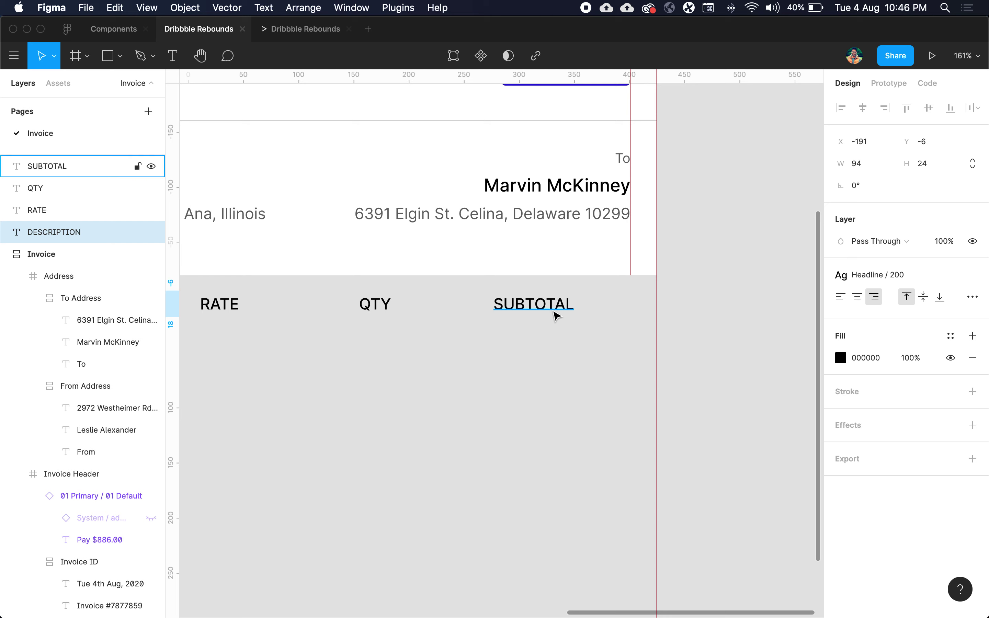
left_click(556, 315)
key("shift+Right")
key("shift+Right")
key("shift+Right")
key("shift+Right")
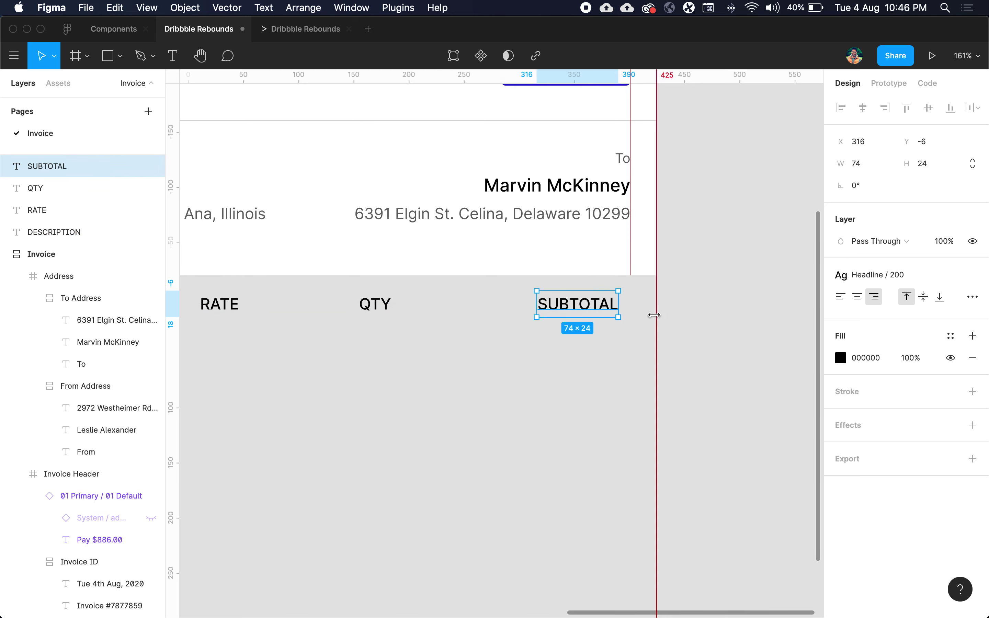
scroll(648, 314, "up", 5)
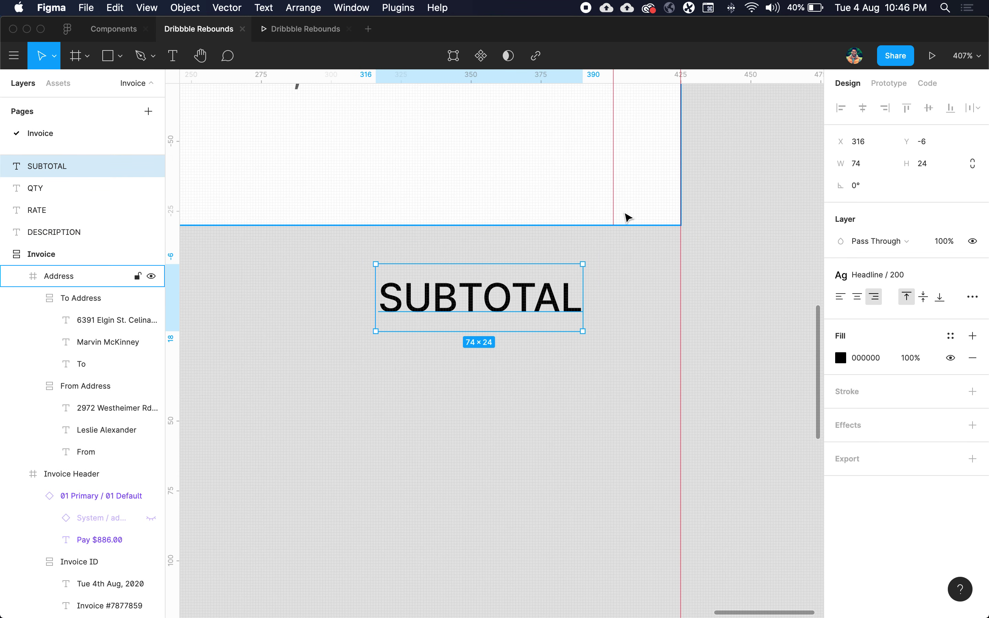
key("shift+Right")
key("shift+Right")
key("Left")
key("Left")
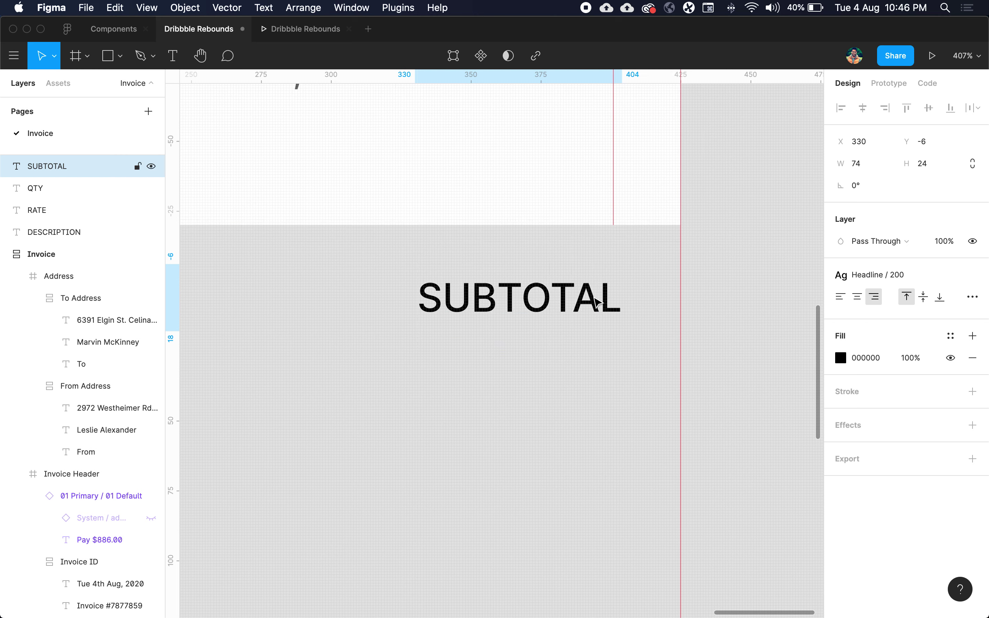
key("Left")
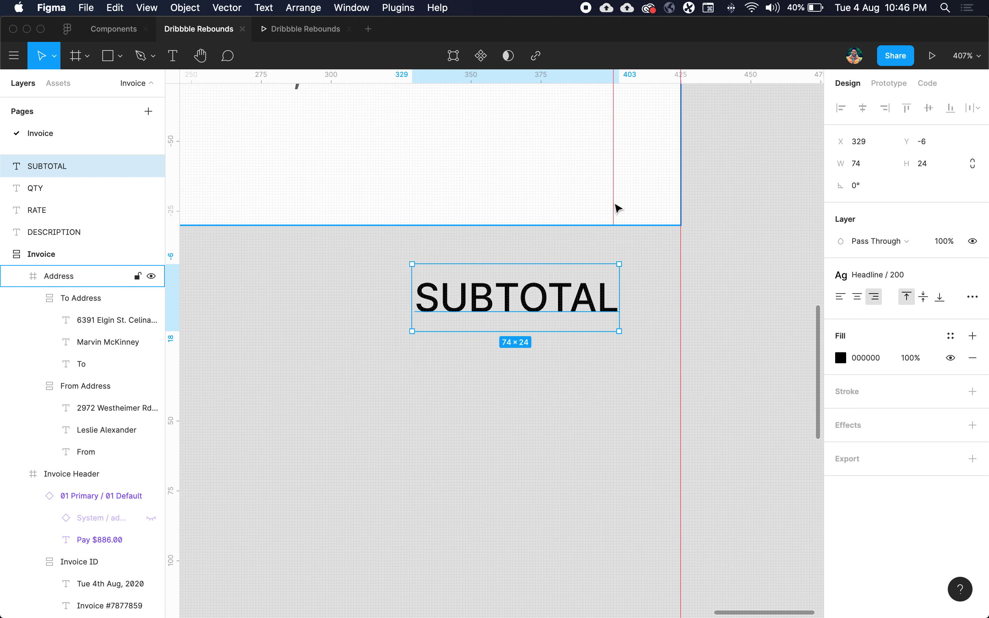
key("Left")
key("Left")
key("Left")
key("Left")
key("Left")
key("Left")
key("Left")
key("Left")
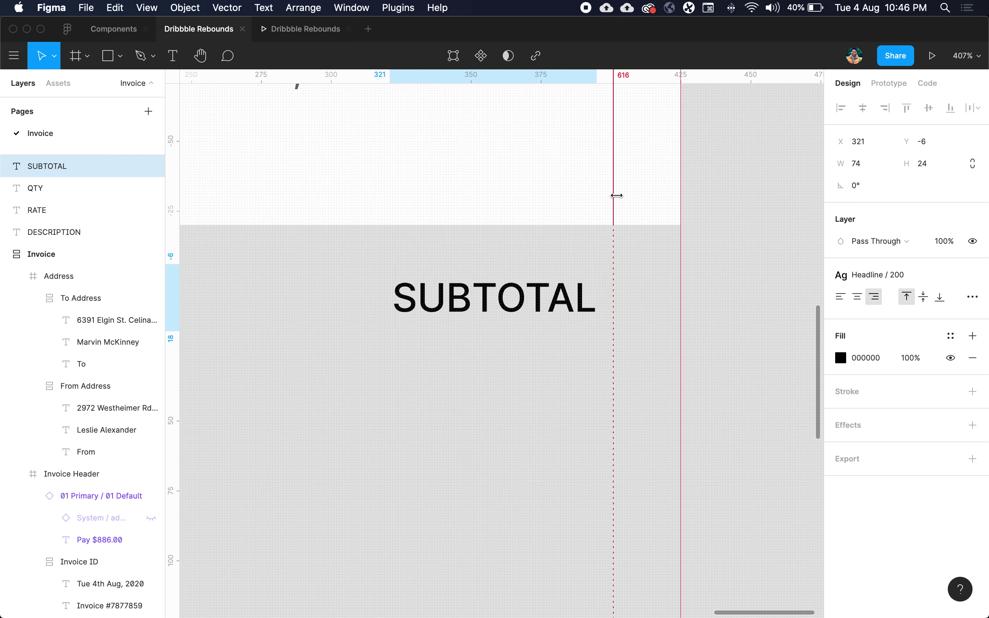
key("Right")
key("Right")
key("Right")
key("Right")
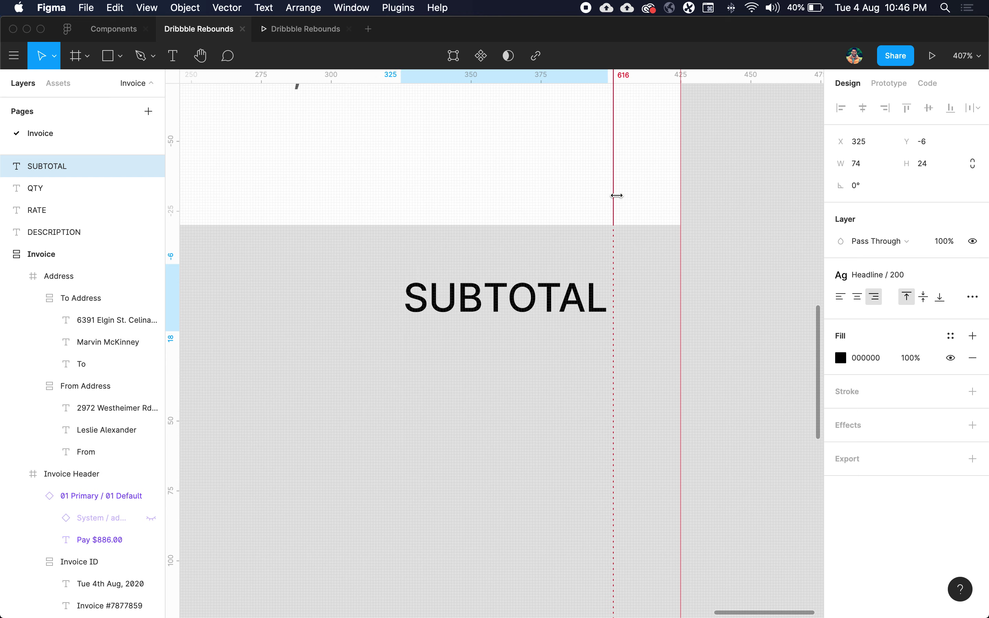
key("Right")
key("Right")
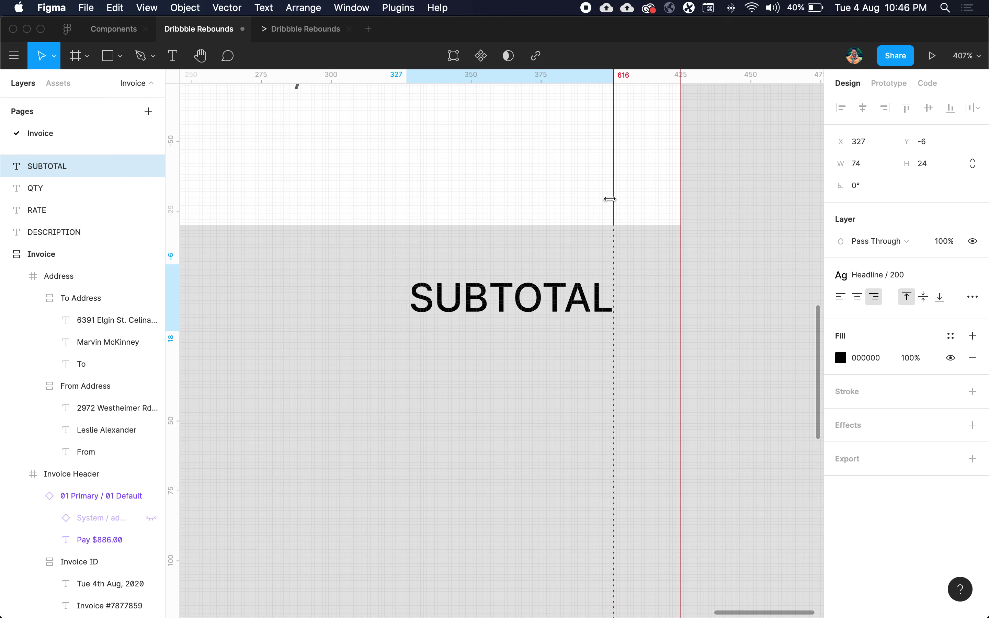
left_click(634, 267)
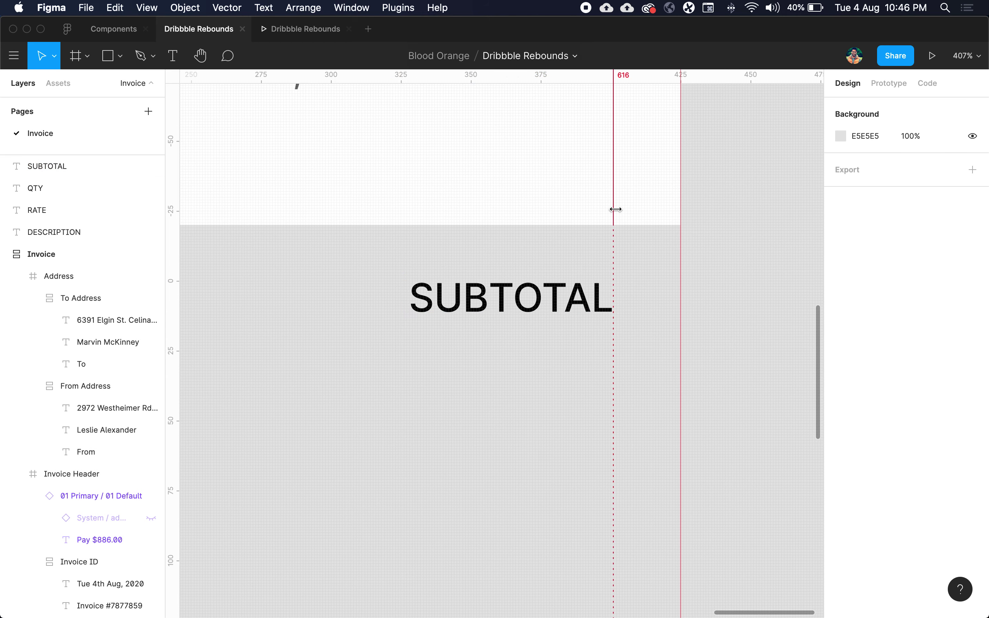
left_click(580, 300)
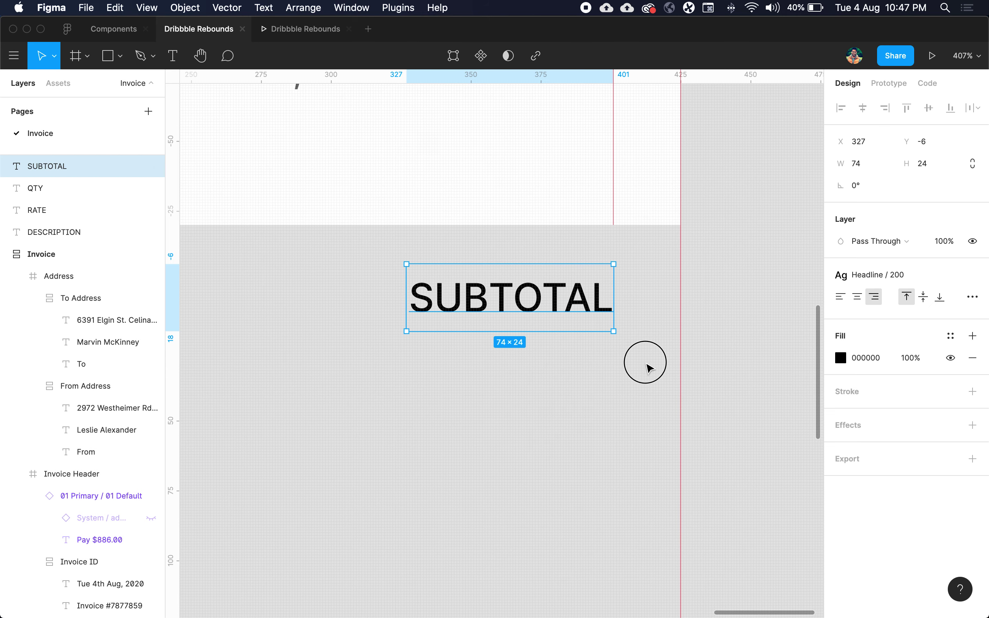
left_click(647, 364)
Step: Wrap the four table headings in a horizontal auto layout frame with 24 horizontal and 16 vertical padding
scroll(647, 362, "down", 10)
left_click_drag(636, 373, 312, 350)
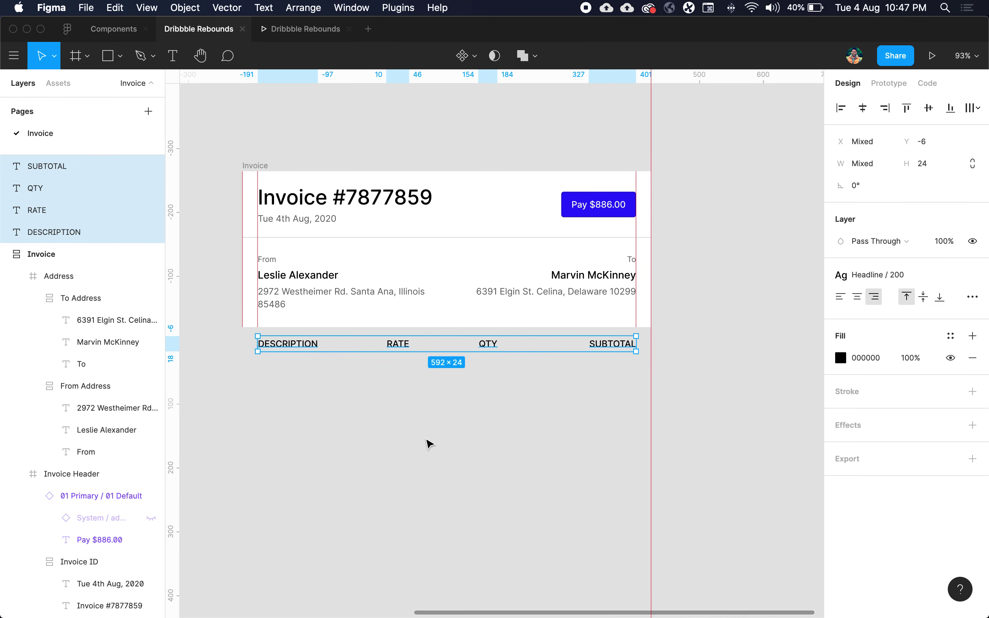
key("shift+a")
left_click(857, 307)
key("shift+Up")
key("shift+Up")
key("shift+Up")
key("Tab")
key("shift+Up")
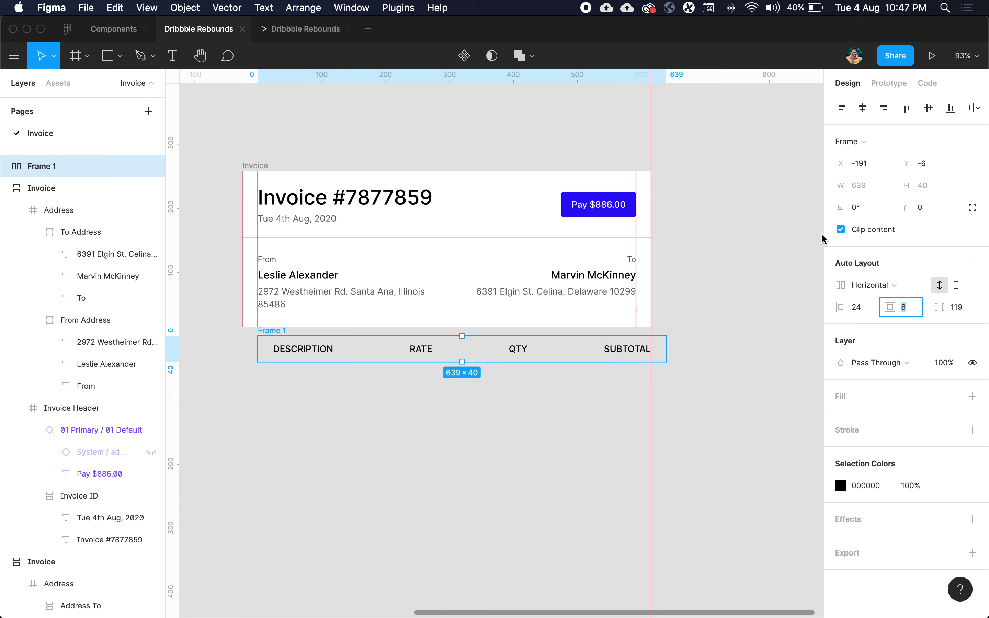
key("shift+Up")
Step: Apply the Background / Default fill style to the headings frame and rename it Table Header
left_click(956, 397)
left_click(677, 442)
scroll(503, 352, "left", 3)
double_click(374, 348)
type("Table Head")
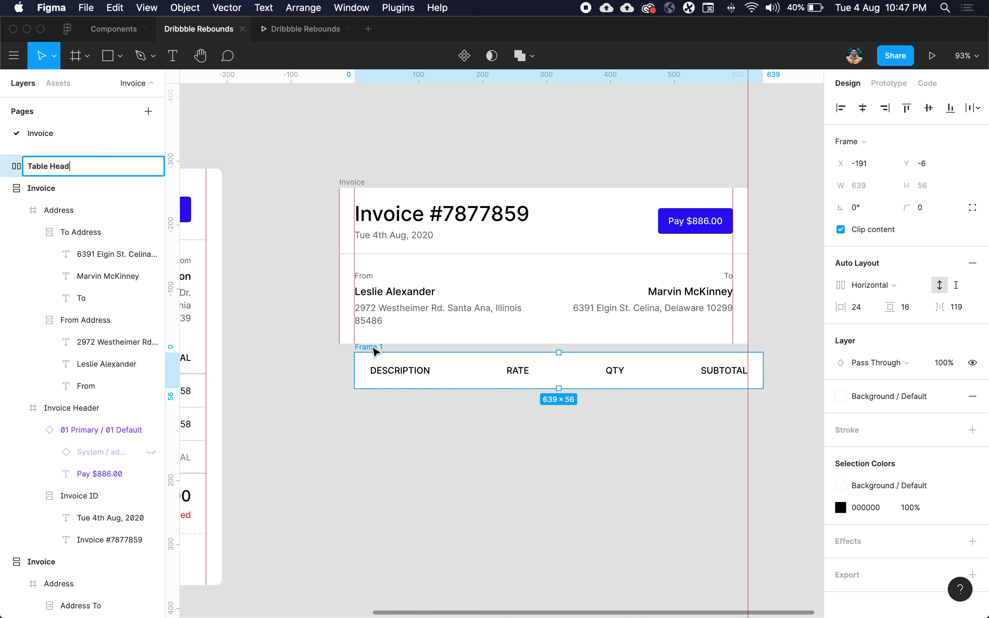
type("er")
key("Return")
left_click(443, 425)
scroll(443, 430, "up", 2)
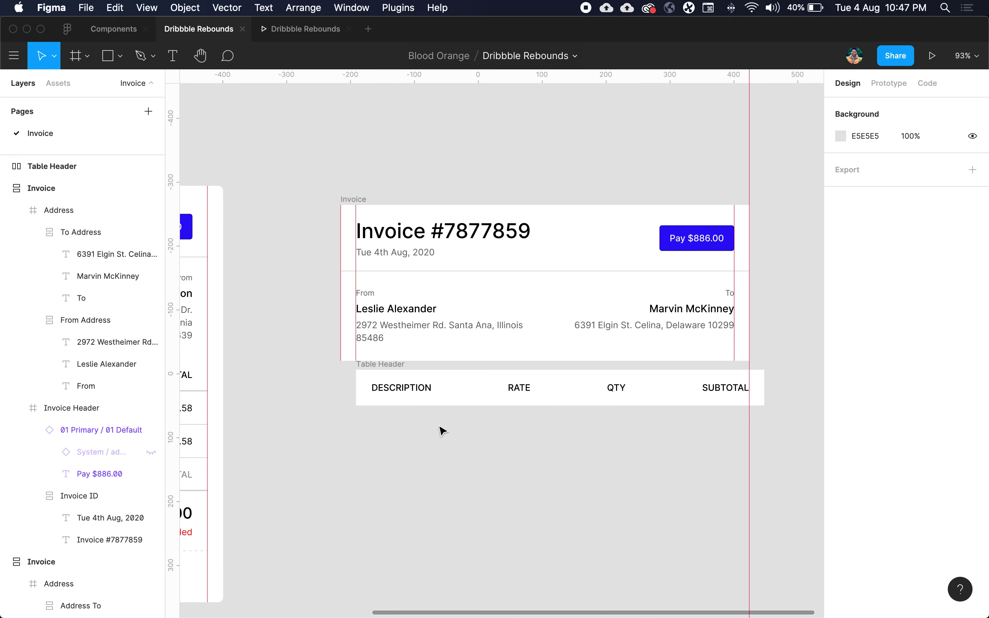
Step: Move the Table Header frame clear of the invoice and give it an Inner Shadow effect
left_click_drag(394, 367, 387, 391)
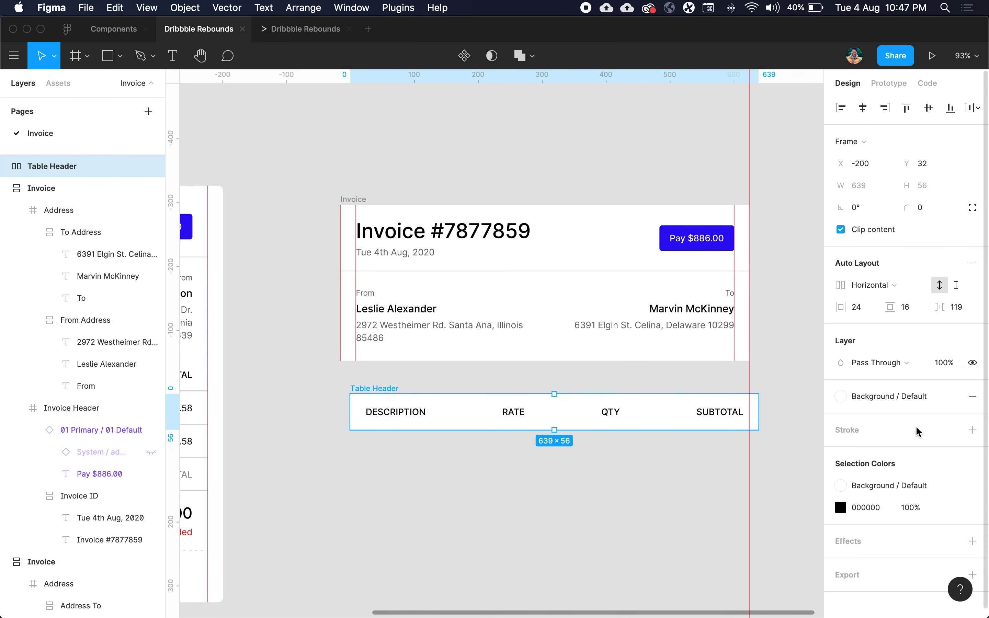
scroll(903, 449, "down", 1)
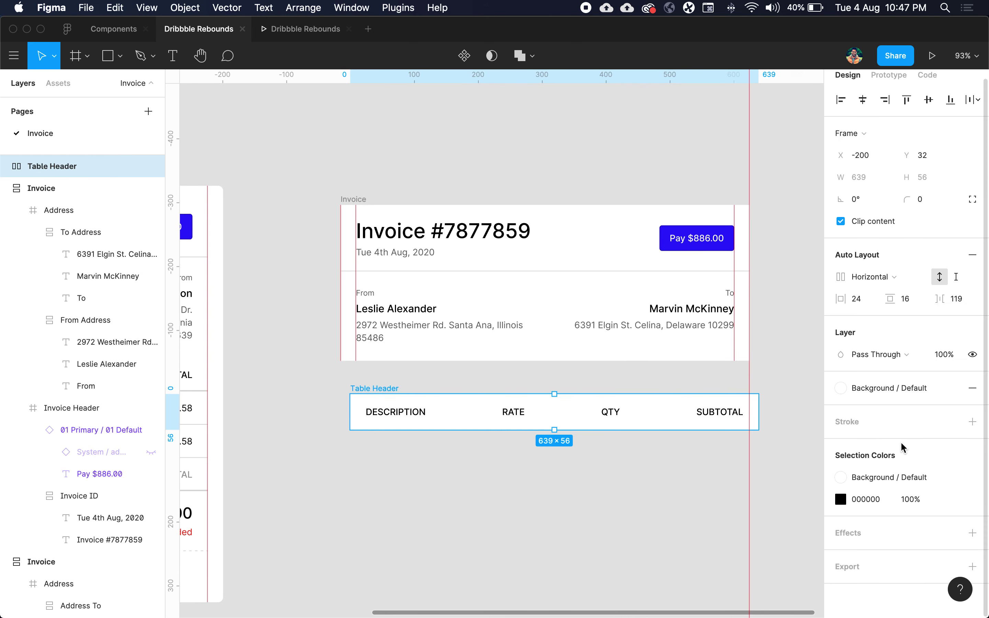
left_click(901, 535)
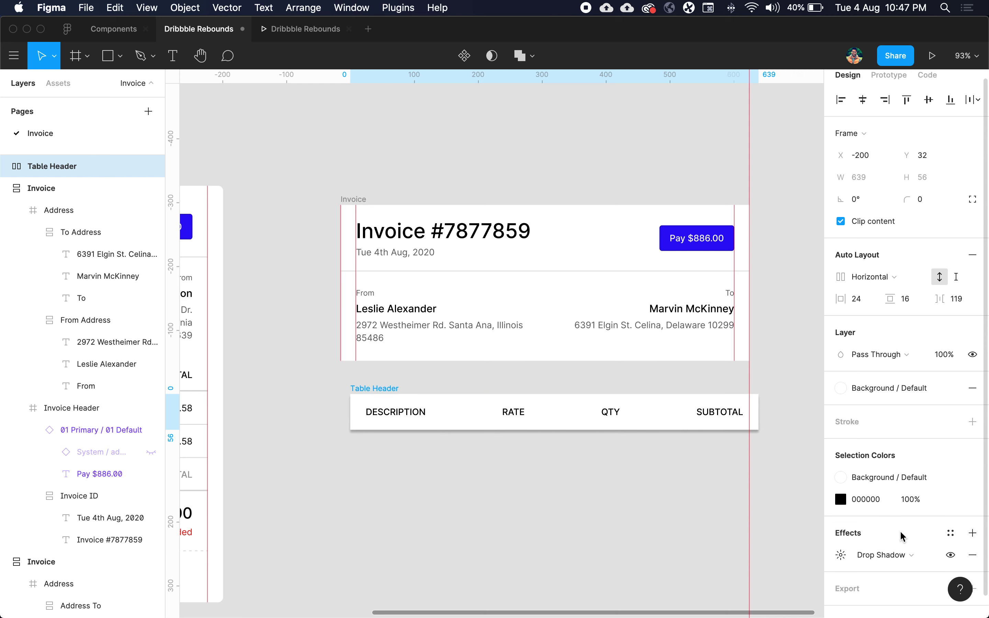
left_click(892, 556)
left_click(901, 537)
Step: Set the Table Header's inner shadow to blur 0, Y offset -1 and 16% opacity
left_click(840, 555)
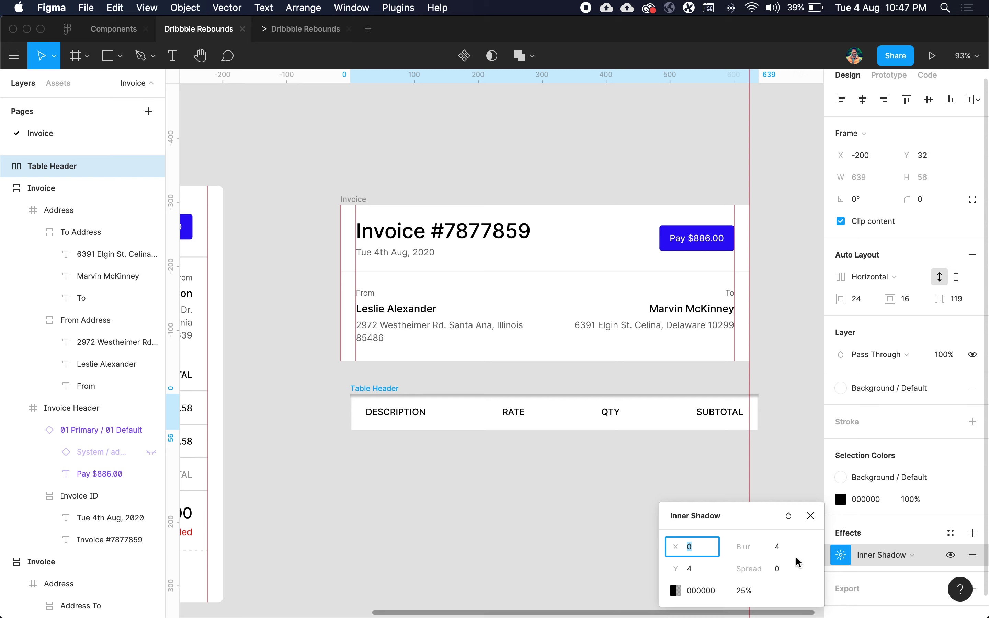
left_click(777, 547)
type("0")
left_click(699, 570)
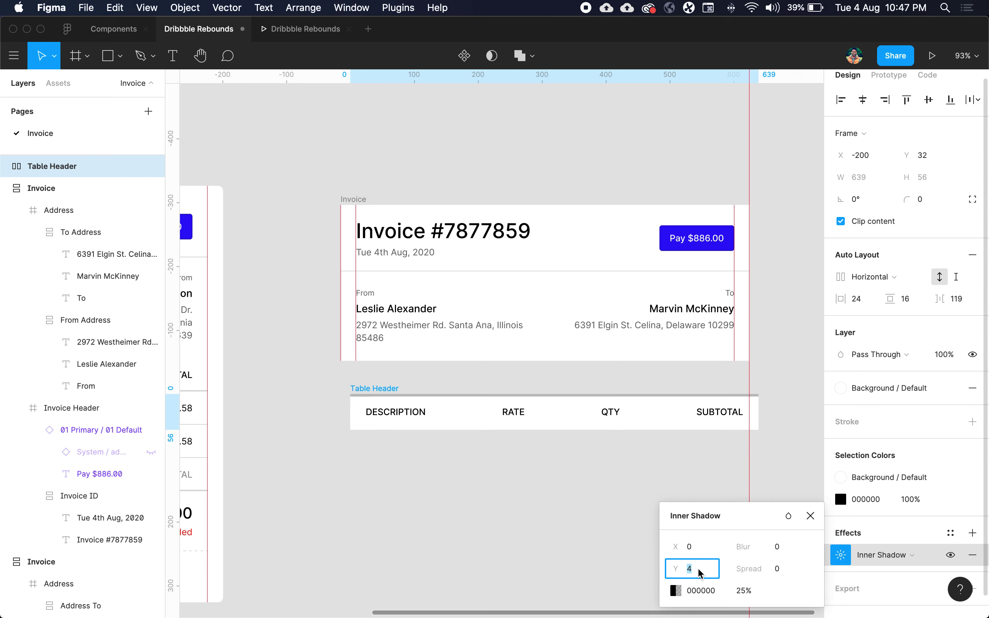
type("-1")
left_click(741, 593)
type("16")
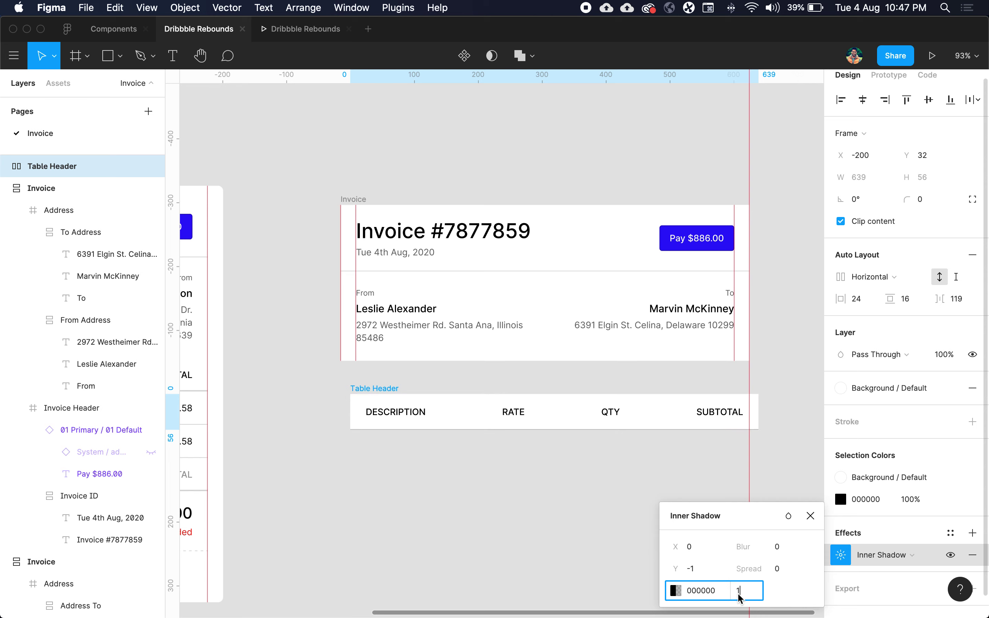
key("Return")
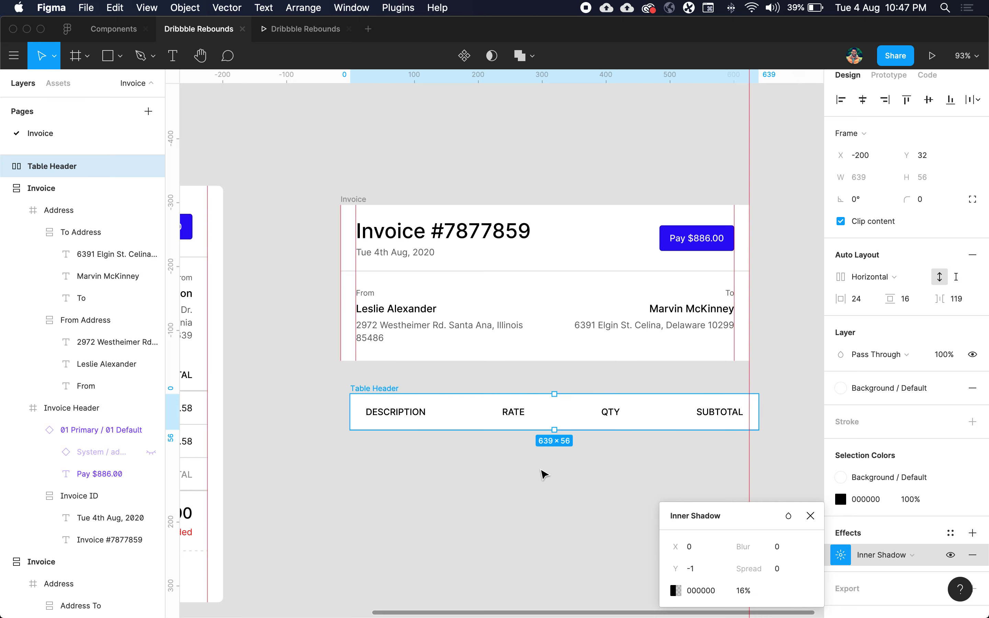
left_click(545, 474)
Step: Place the Table Header frame inside the Invoice auto layout frame, directly below the Address section
left_click_drag(390, 389, 386, 360)
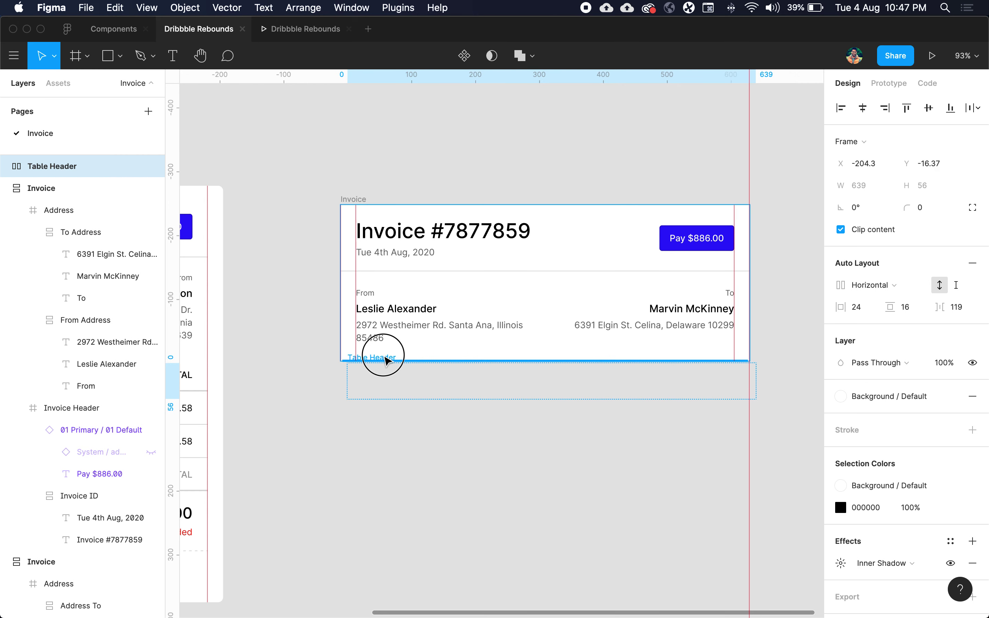
left_click_drag(386, 360, 387, 359)
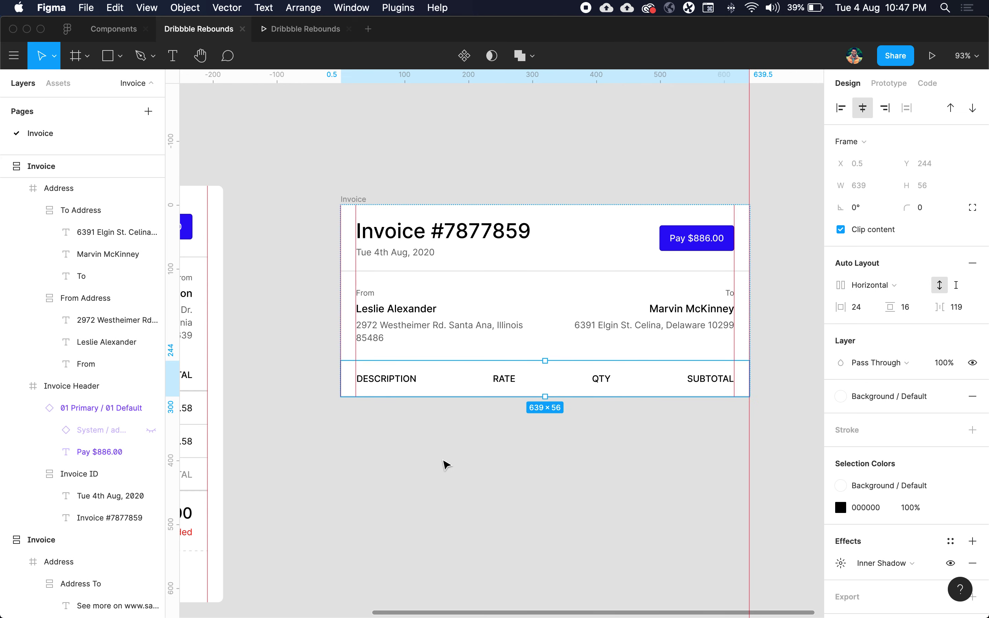
left_click(453, 450)
scroll(525, 416, "down", 2)
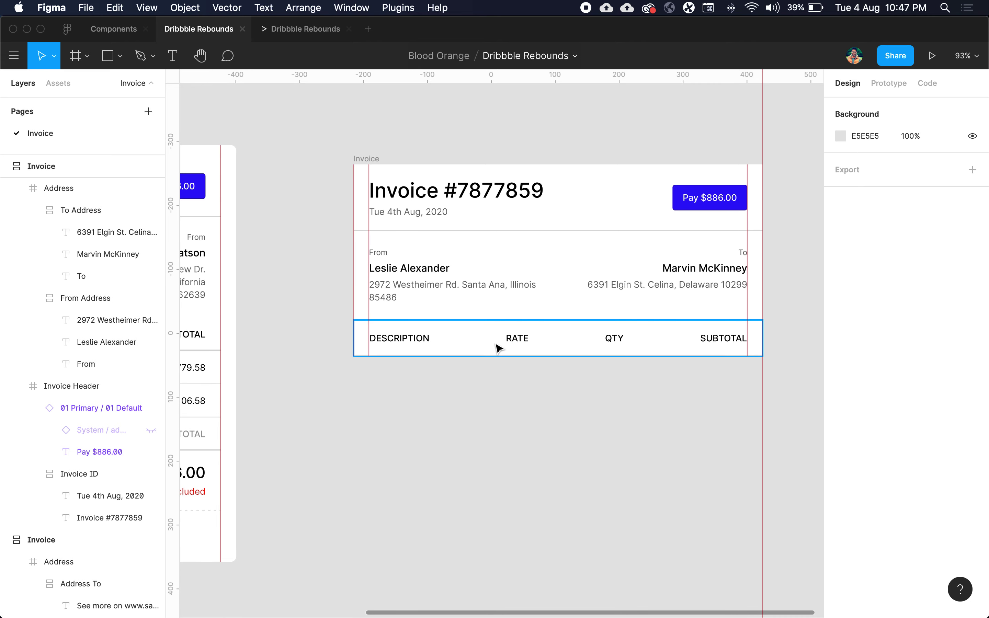
scroll(522, 410, "down", 2)
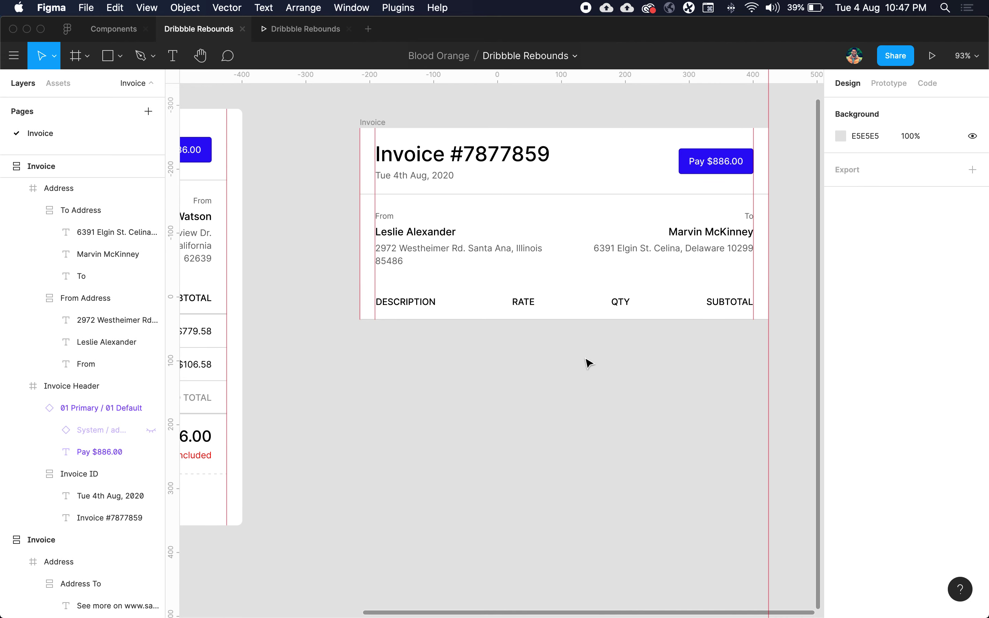
Step: Remove auto layout from the Table Header frame
left_click(536, 312)
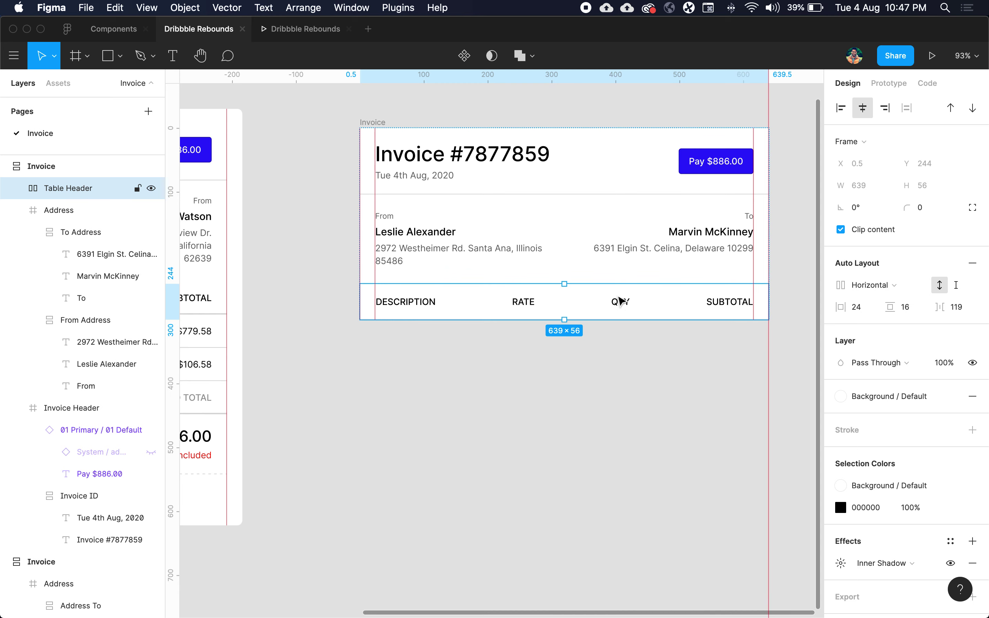
left_click(972, 265)
scroll(735, 366, "right", 1)
left_click(733, 337)
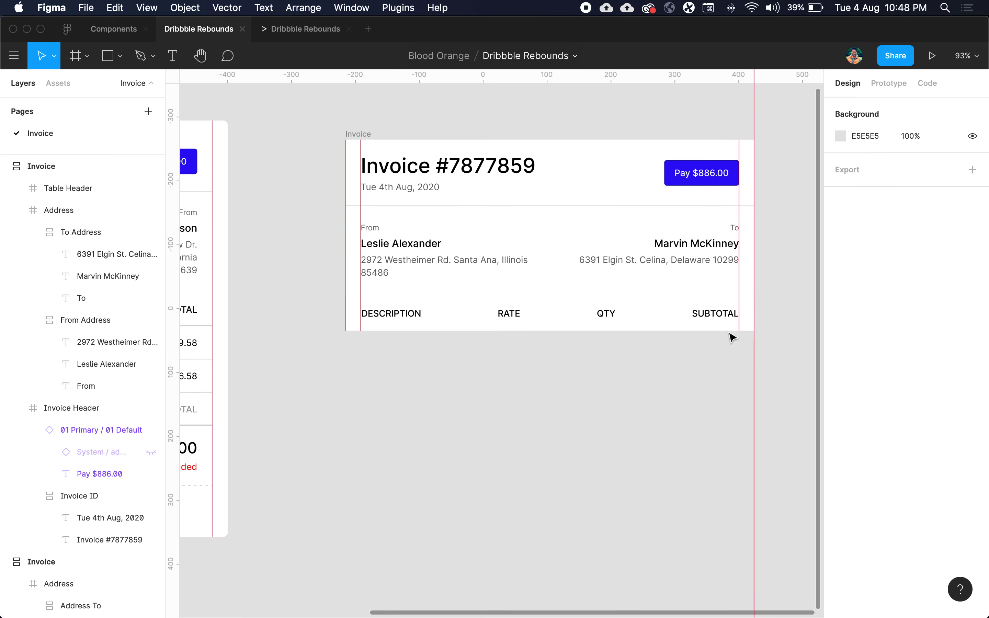
Step: Set the horizontal constraint of the SUBTOTAL, QTY and RATE headings to Right
left_click(718, 321)
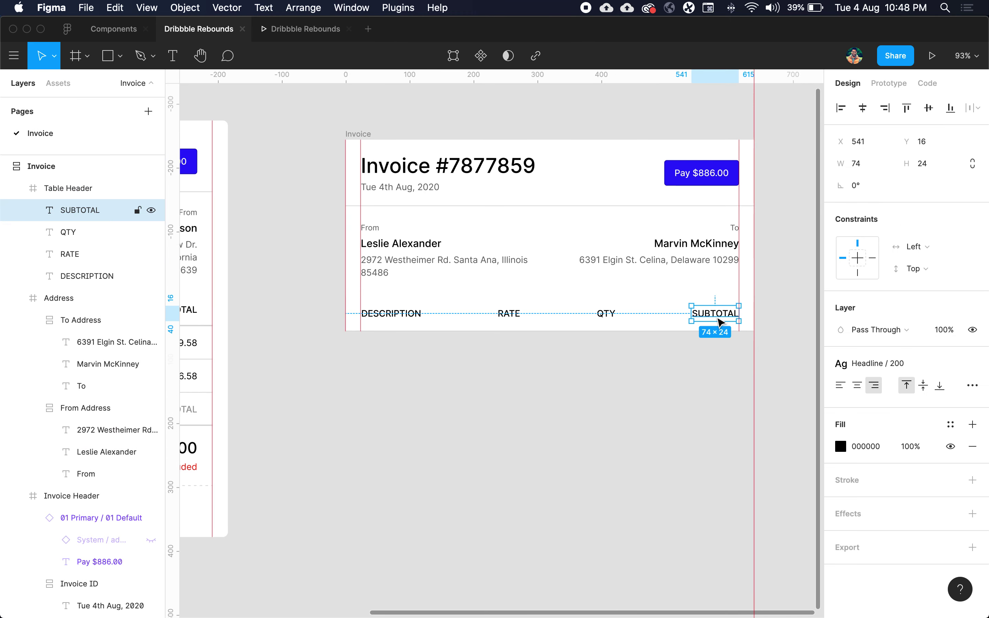
left_click(609, 317, "shift")
left_click(511, 320, "shift")
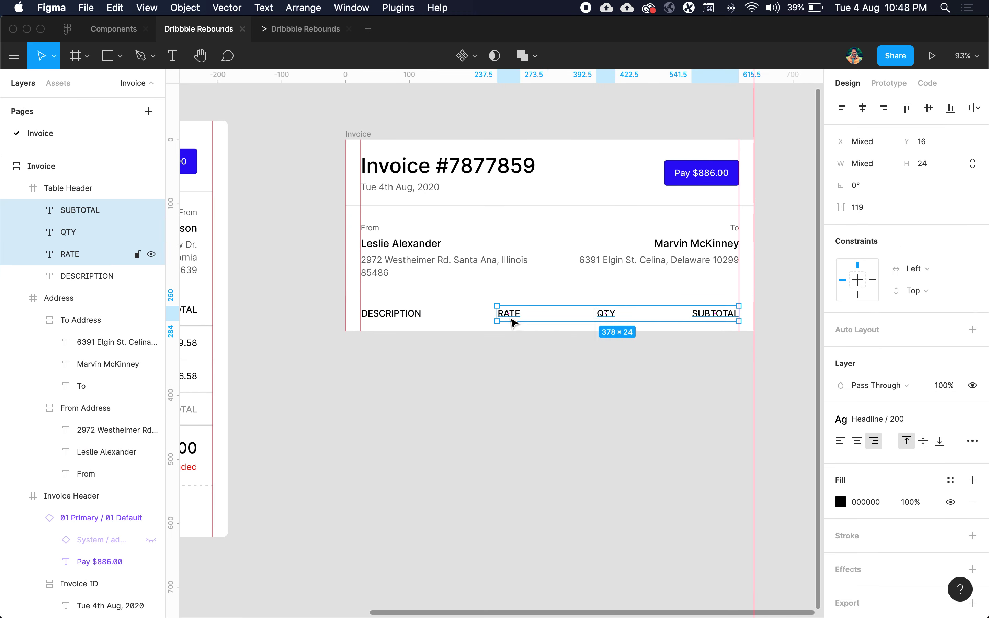
left_click(872, 281)
left_click(707, 377)
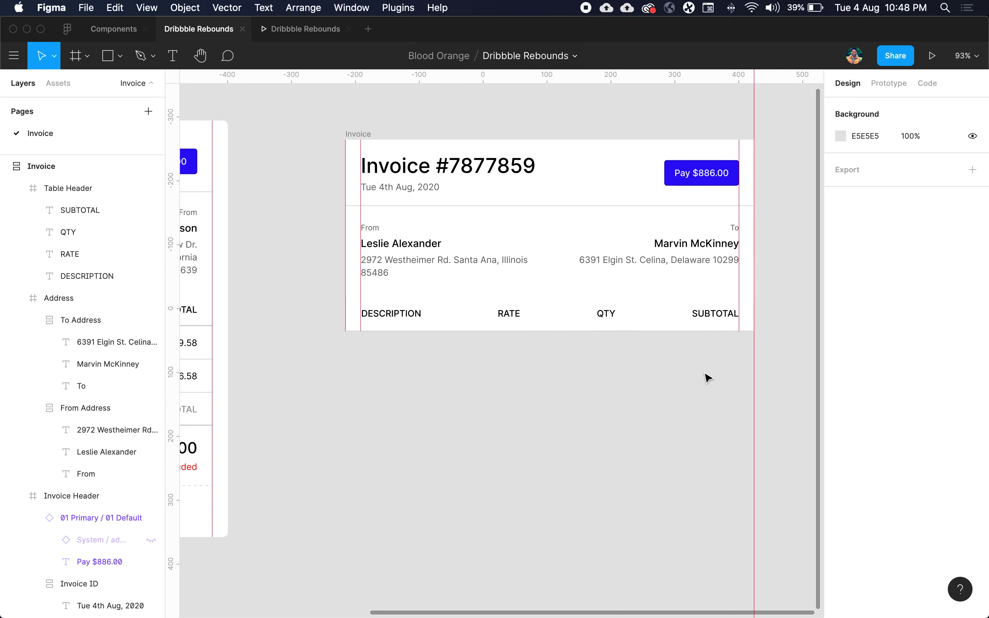
Step: Duplicate the Table Header frame below the invoice as a test copy and delete it
left_click(703, 326)
left_click_drag(664, 321, 714, 408)
scroll(682, 407, "right", 2)
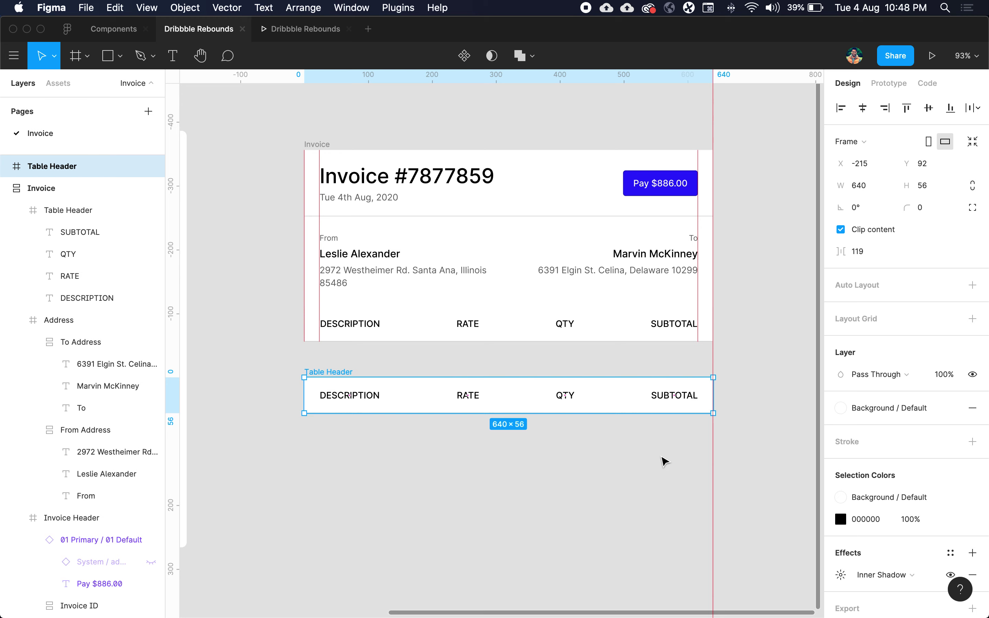
key("Delete")
Step: Set the vertical constraint of the SUBTOTAL, QTY, RATE and DESCRIPTION headings in the Table Header to Center
double_click(670, 325)
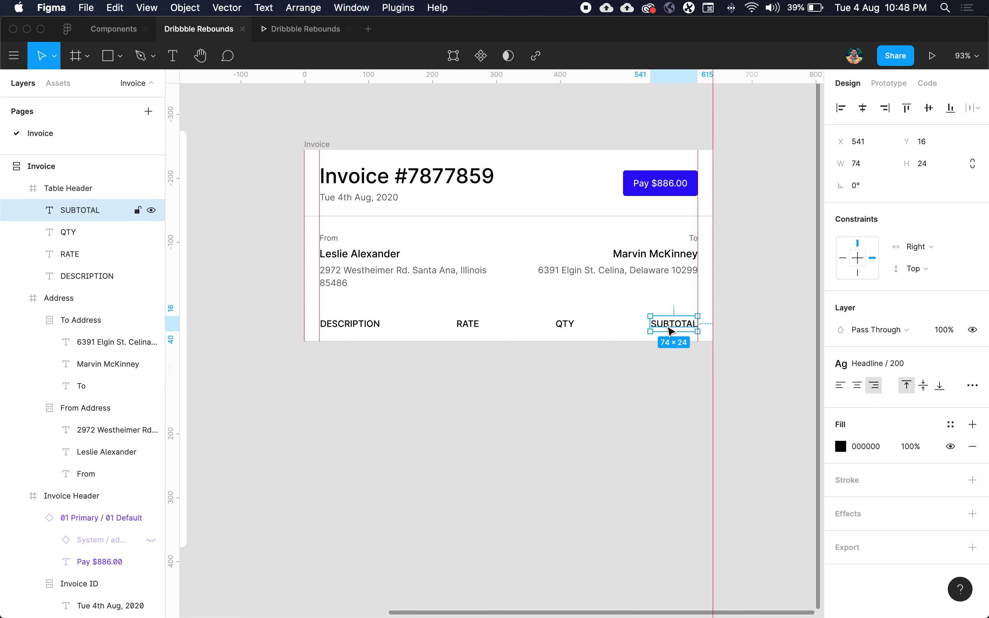
left_click(566, 326, "shift")
left_click(468, 326, "shift")
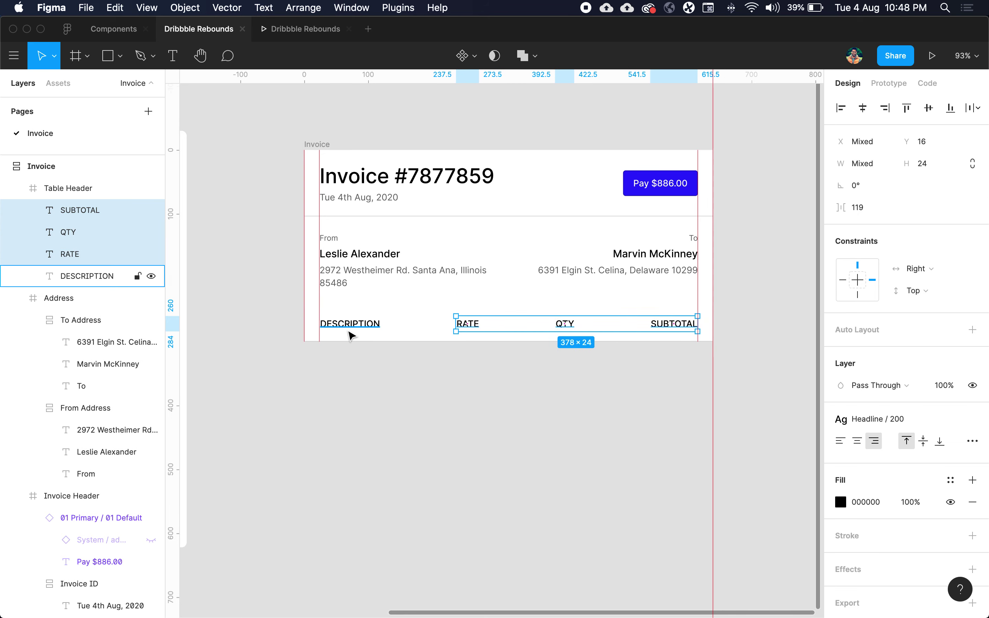
left_click(349, 333, "shift")
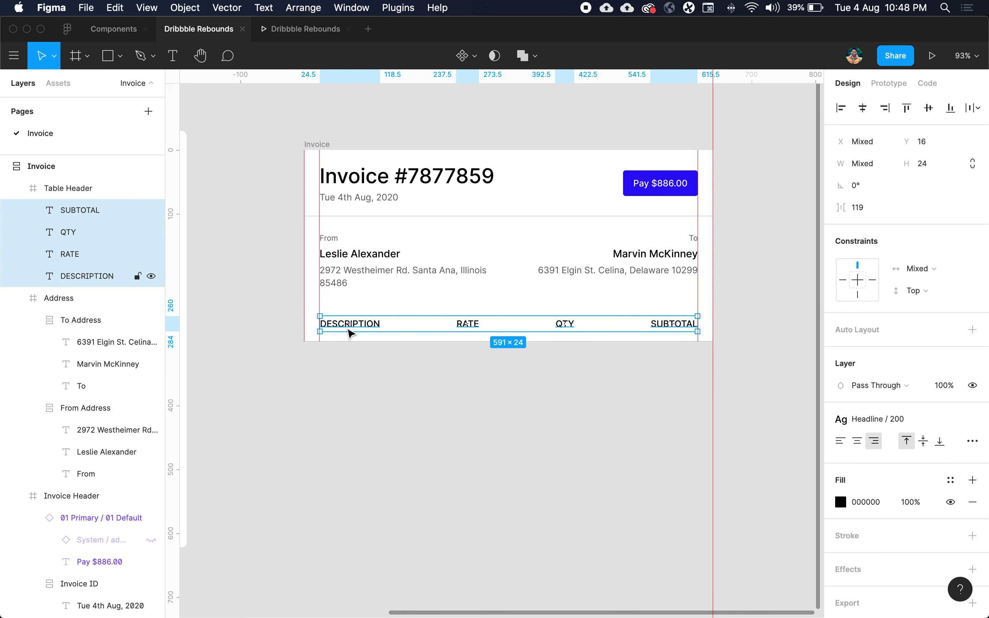
left_click(858, 287)
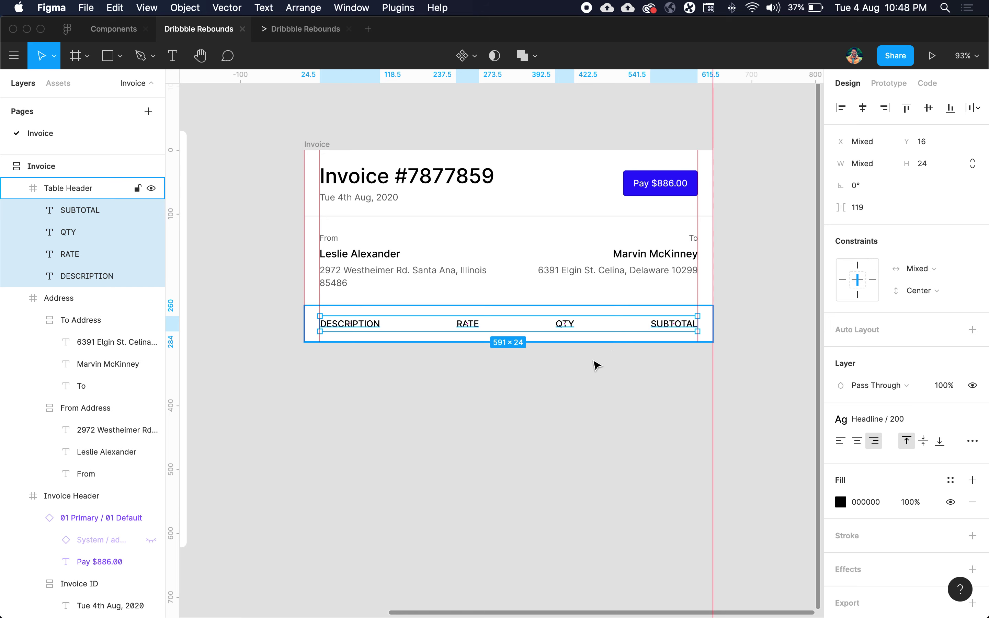
left_click(593, 364)
left_click(565, 331)
left_click(384, 327)
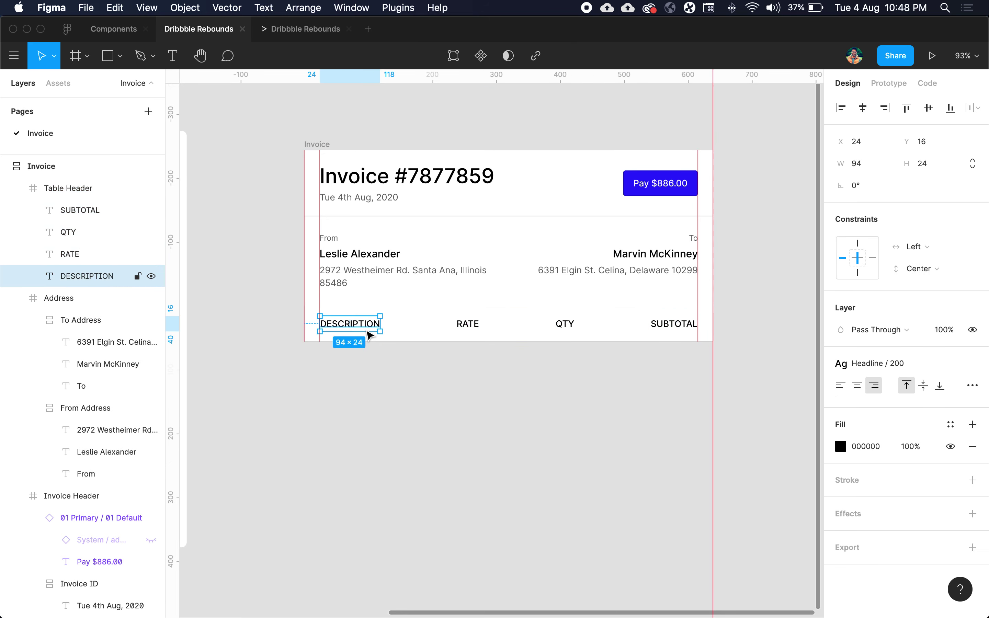
left_click(535, 377)
double_click(467, 325)
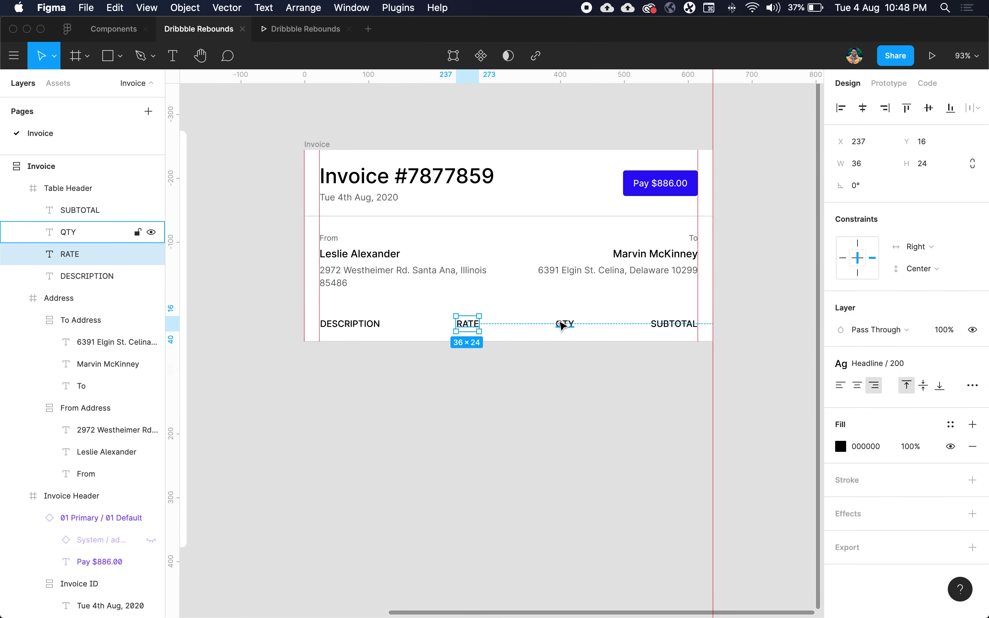
left_click(563, 325)
Step: Duplicate the Table Header frame inside the Invoice auto layout frame to create the first item row
left_click(519, 329)
scroll(516, 359, "left", 3)
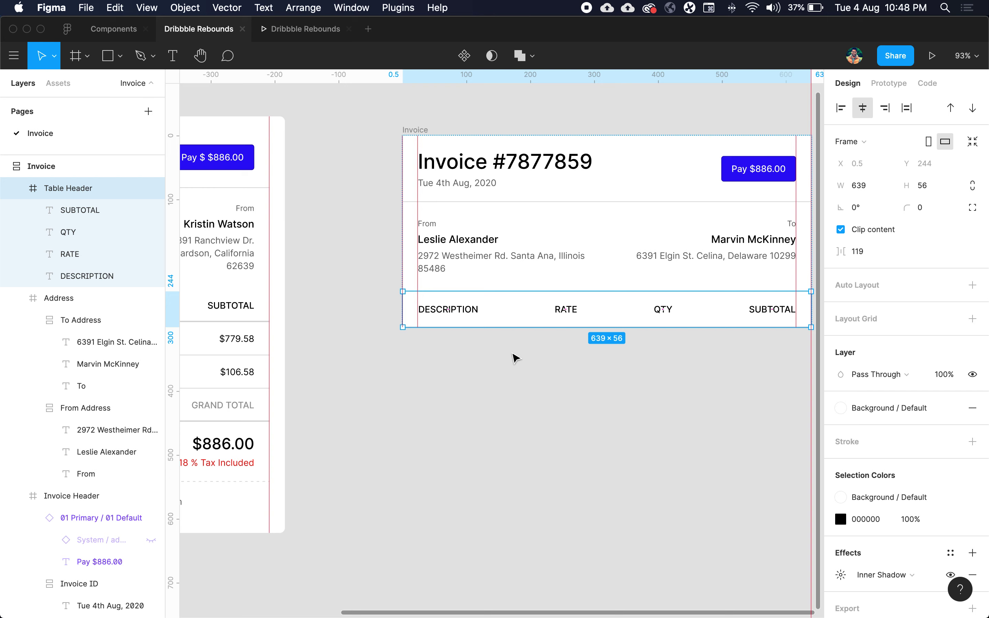
key("super+d")
left_click(537, 392)
scroll(448, 360, "right", 2)
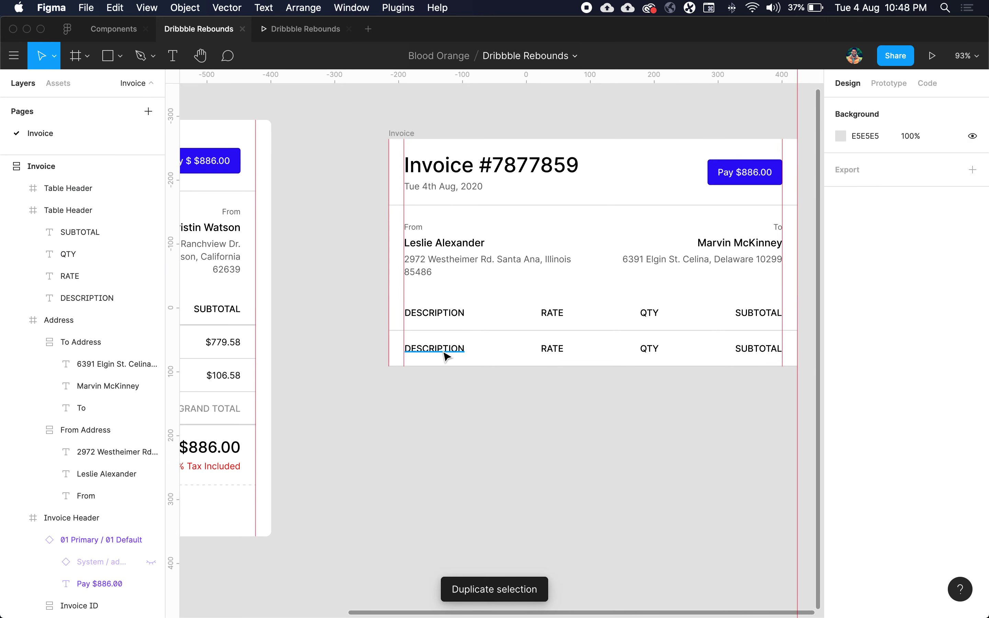
Step: Apply the Paragraph / 200 text style to all four labels in the duplicated table row
left_click(444, 352)
left_click(556, 348, "shift")
left_click(645, 351, "shift")
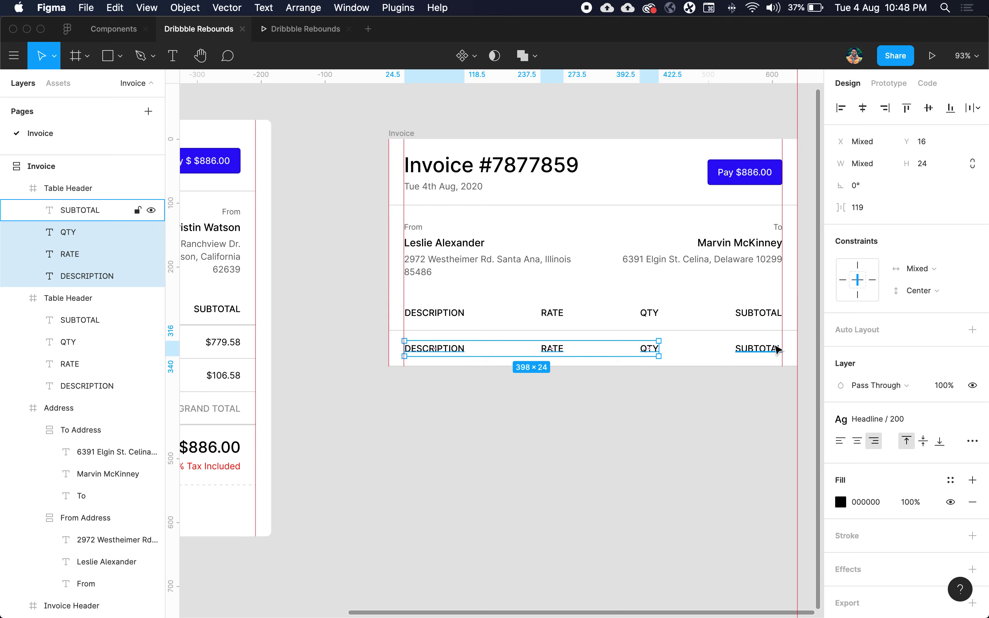
left_click(775, 350, "shift")
left_click(892, 423)
scroll(885, 528, "down", 3)
scroll(885, 528, "up", 3)
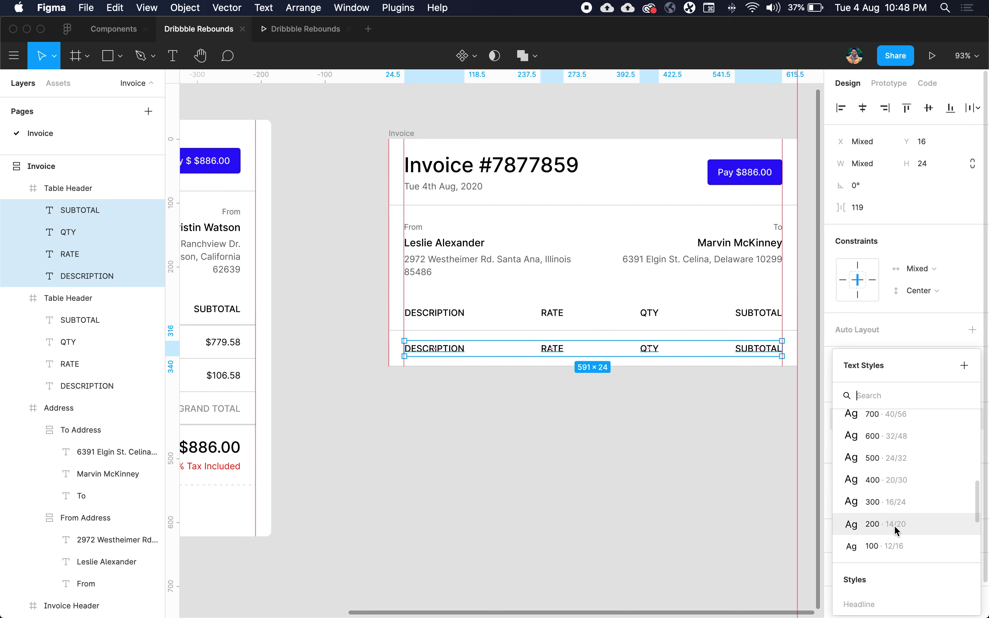
left_click(894, 525)
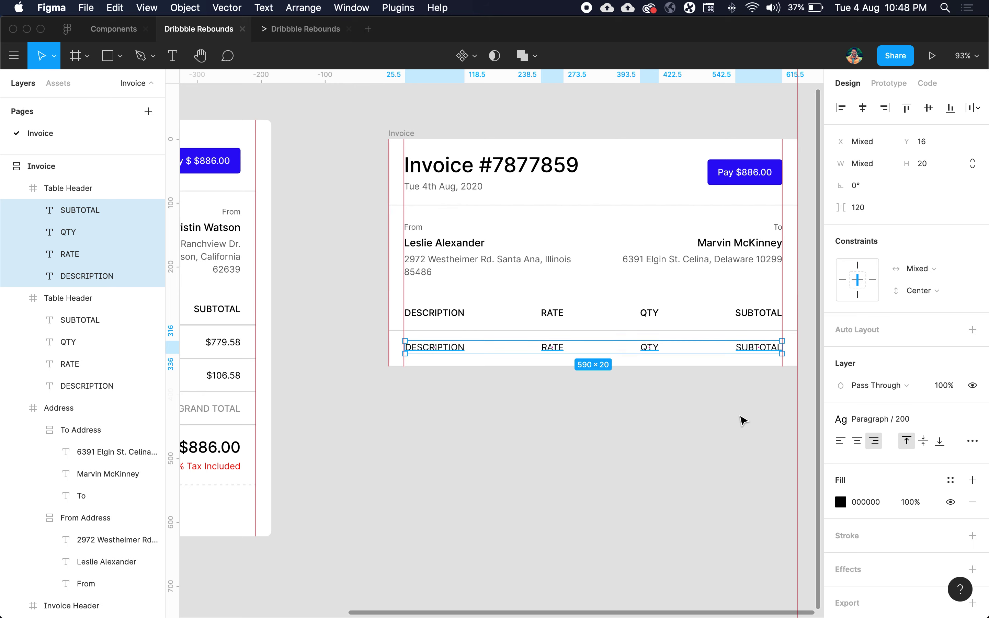
left_click(698, 437)
double_click(761, 348)
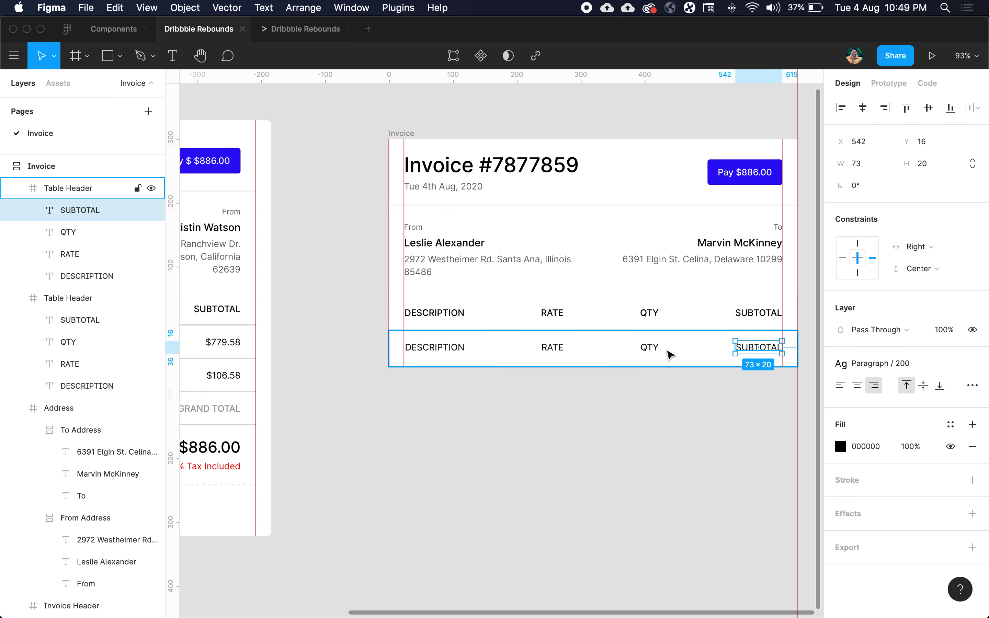
left_click(653, 349, "shift")
left_click(553, 350, "shift")
left_click(434, 352, "shift")
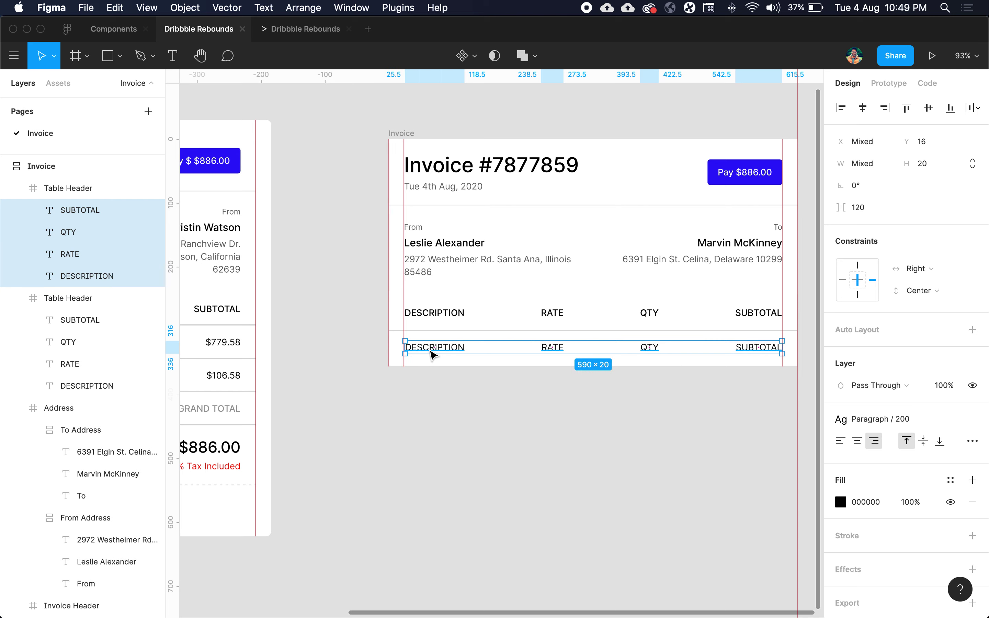
left_click(713, 394)
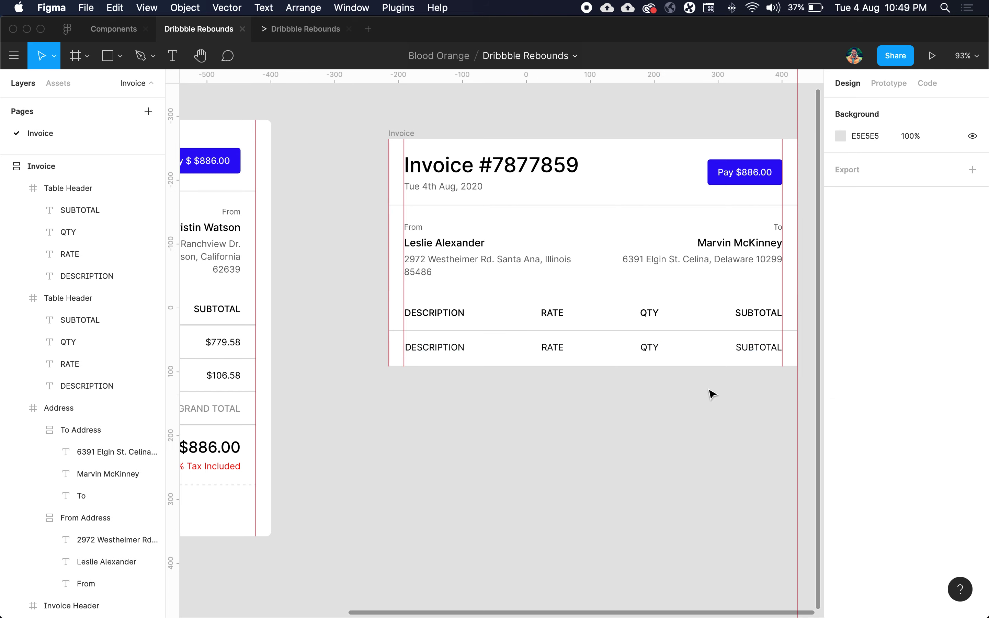
Step: Vertically center the SUBTOTAL, QTY, RATE and DESCRIPTION labels one by one within the duplicated row
left_click(768, 352)
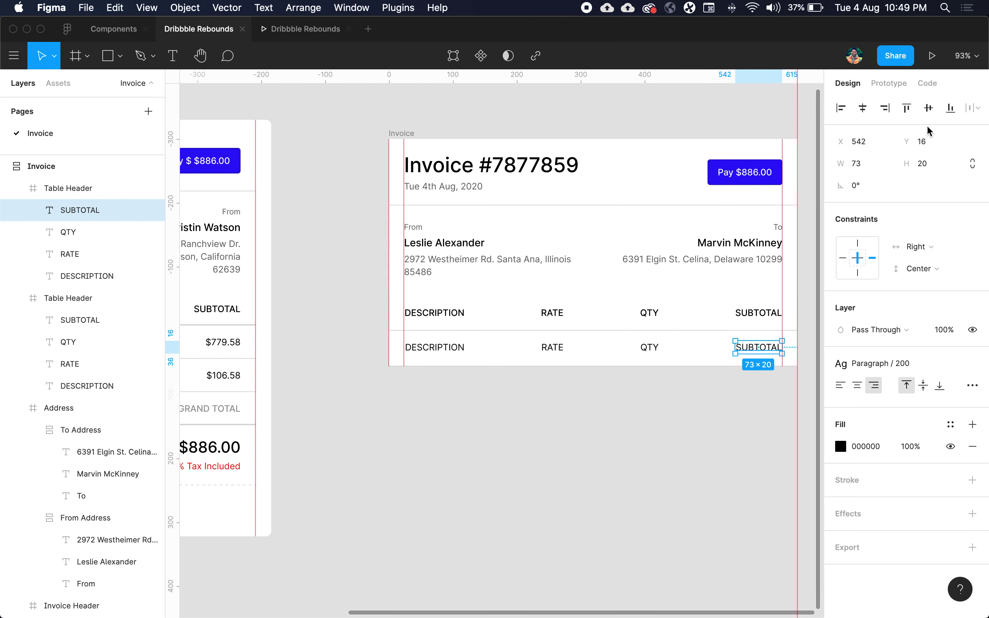
left_click(652, 349)
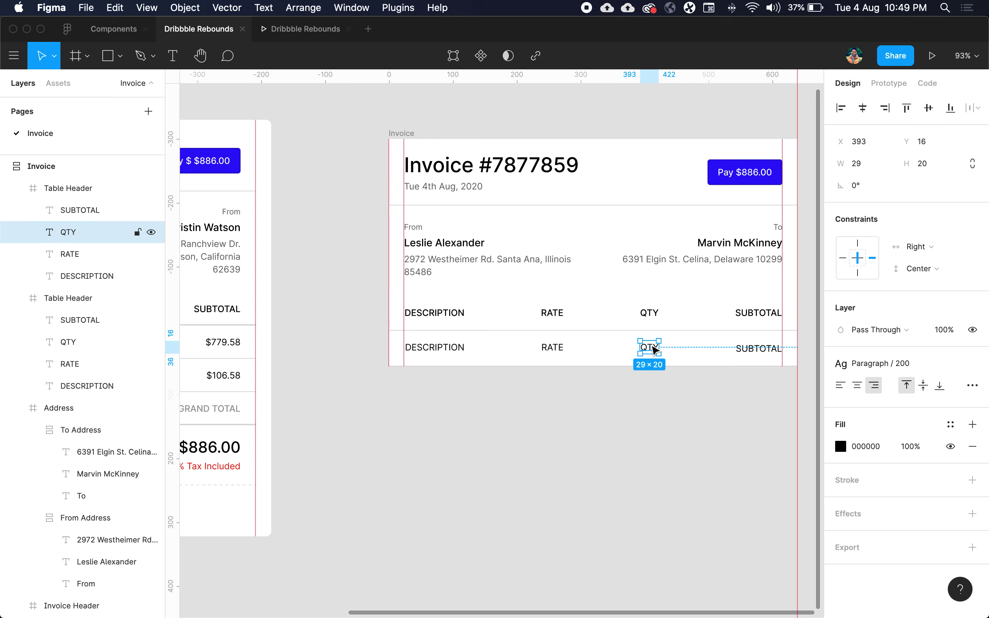
left_click(928, 108)
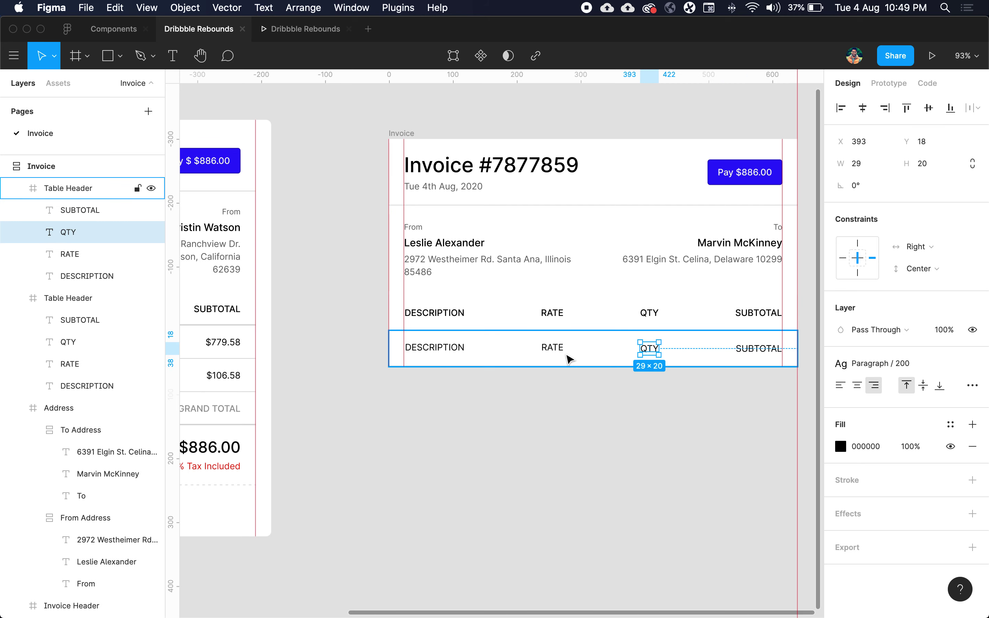
left_click(553, 348)
left_click(929, 108)
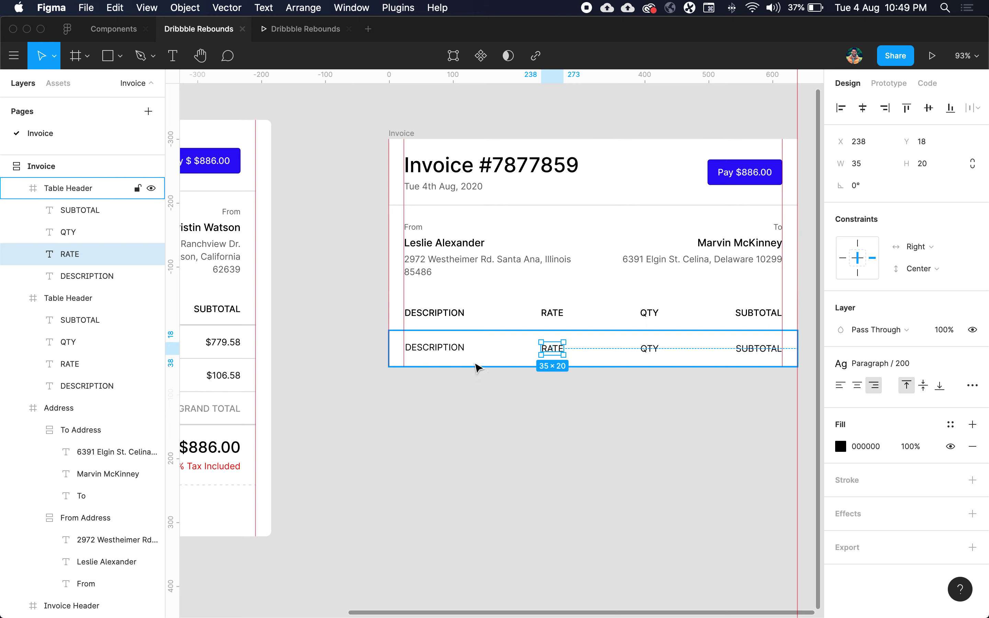
left_click(435, 347)
left_click(928, 107)
left_click(539, 419)
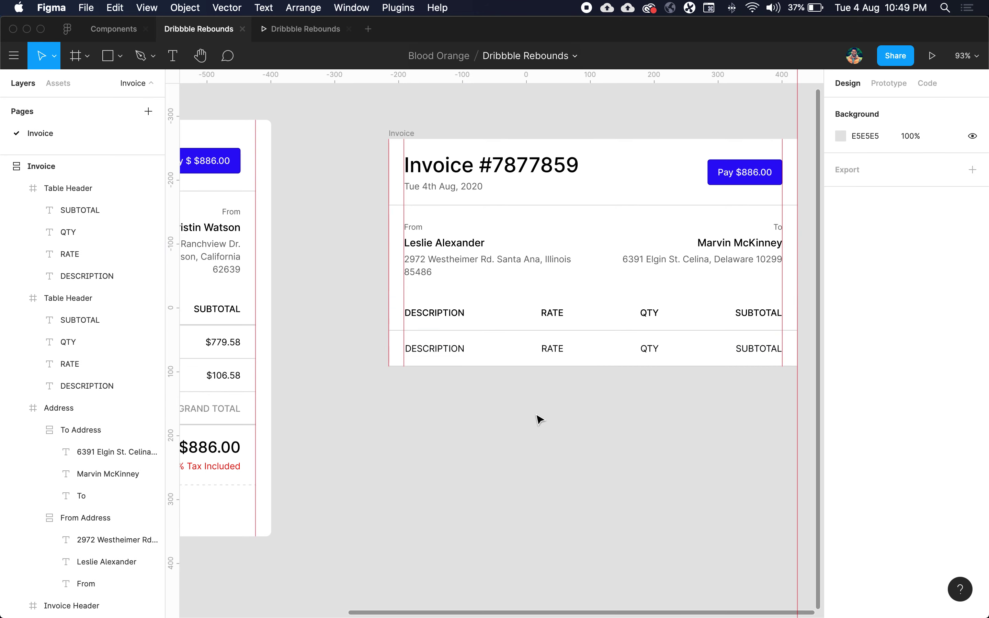
Step: Replace the duplicated row's DESCRIPTION label with "Dashboard Design" from the reference invoice and left-align its text
scroll(540, 419, "left", 10)
left_click(309, 344)
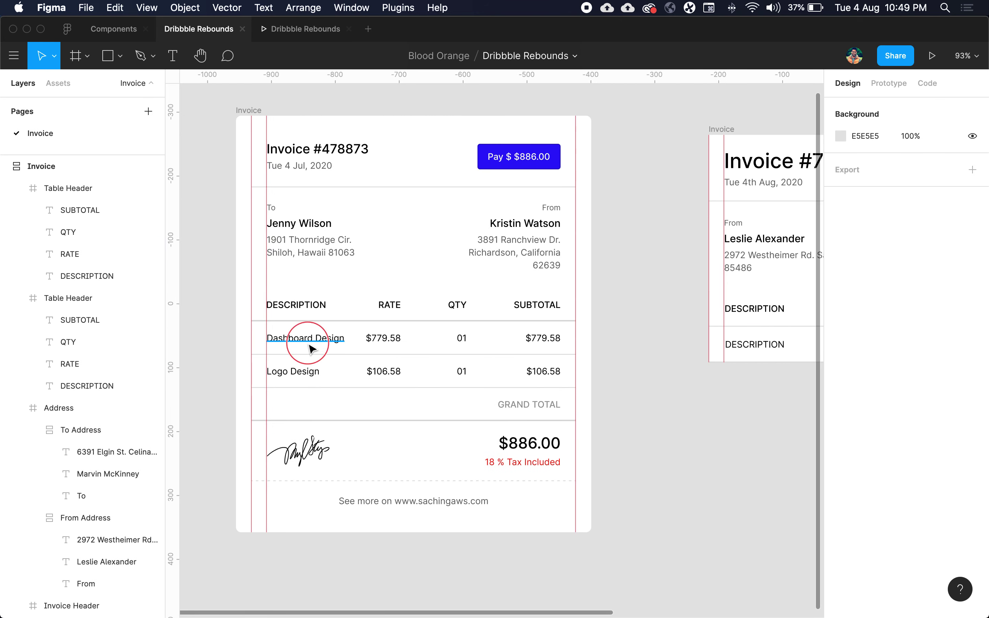
scroll(664, 416, "right", 10)
left_click(665, 416)
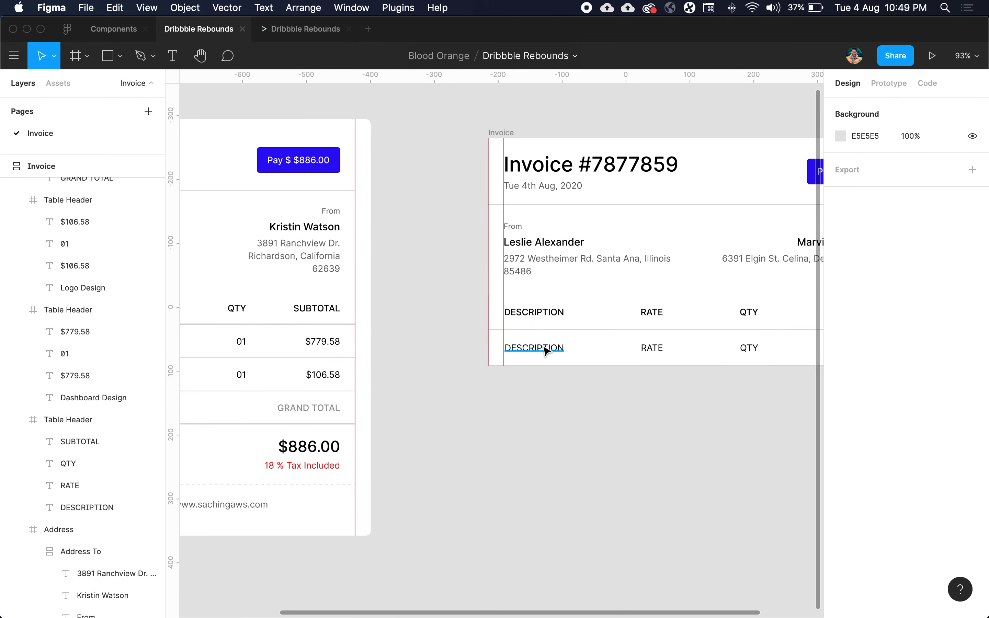
double_click(546, 350)
type("Dashboard Design")
left_click(642, 417)
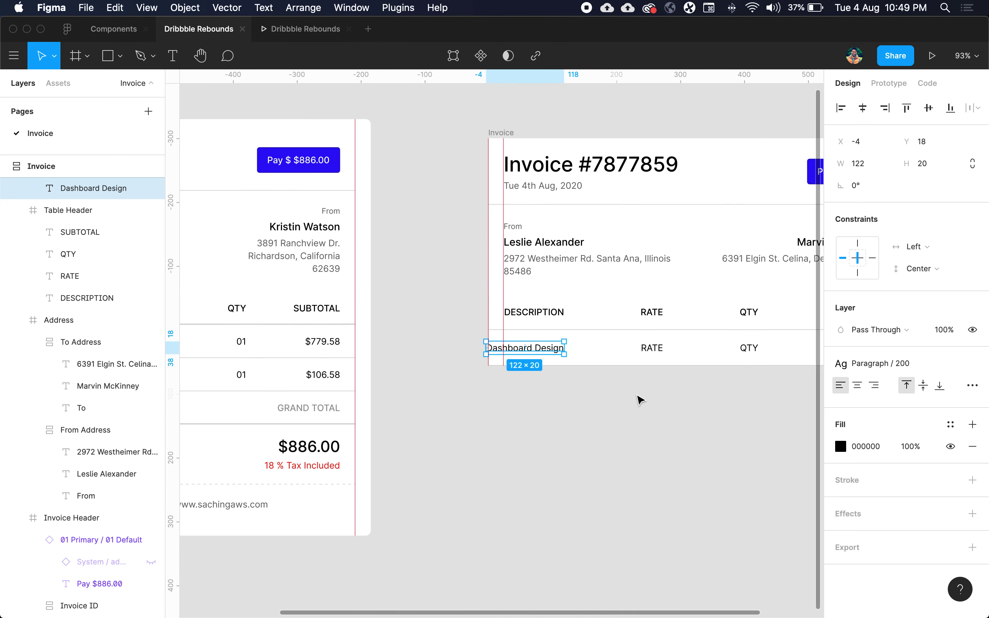
left_click(638, 399)
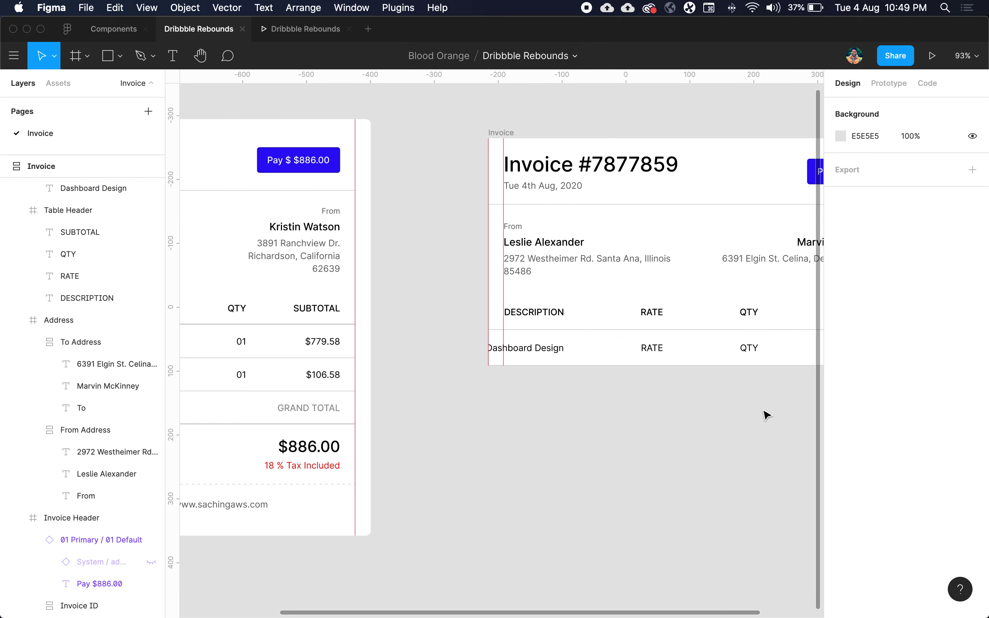
Step: Move the Dashboard Design text to X 23 so that it starts at the invoice's inner left margin guide
left_click(554, 349)
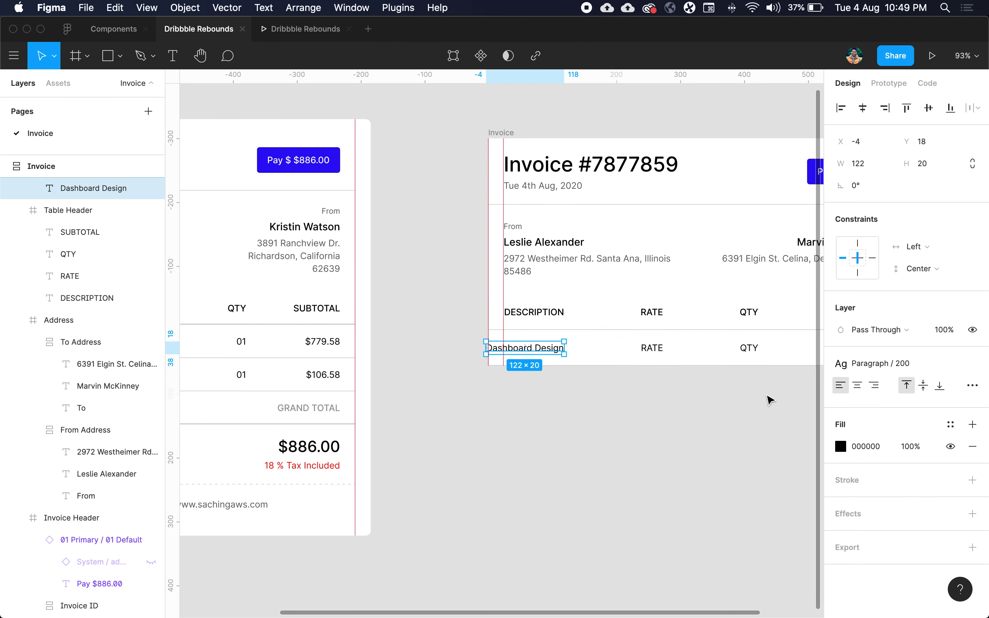
key("shift+Right")
key("shift+Right")
key("shift+Right")
key("shift+Right")
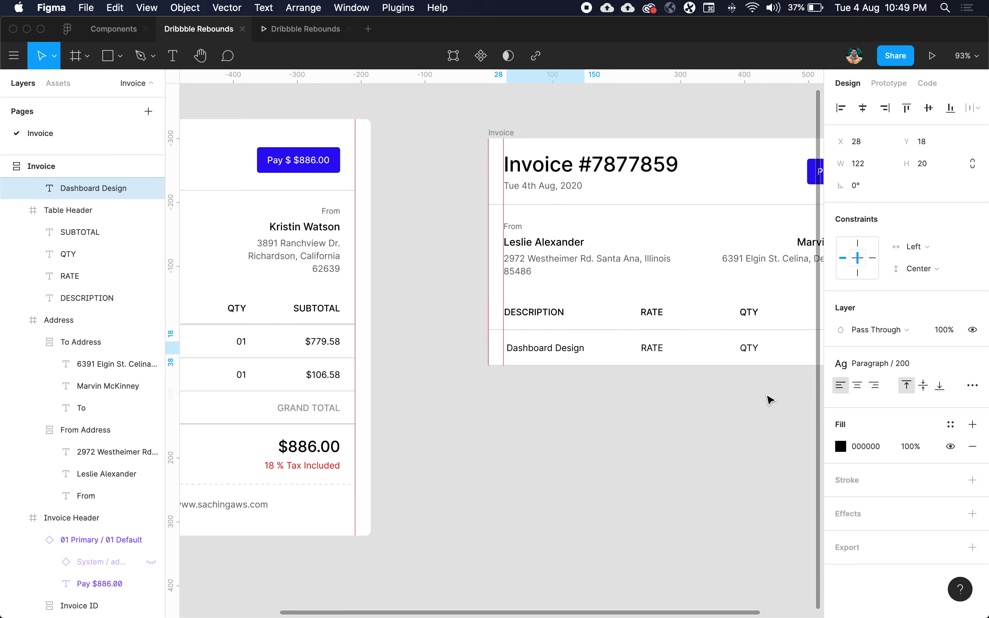
key("shift+Left")
scroll(646, 393, "up", 5)
scroll(647, 392, "left", 3)
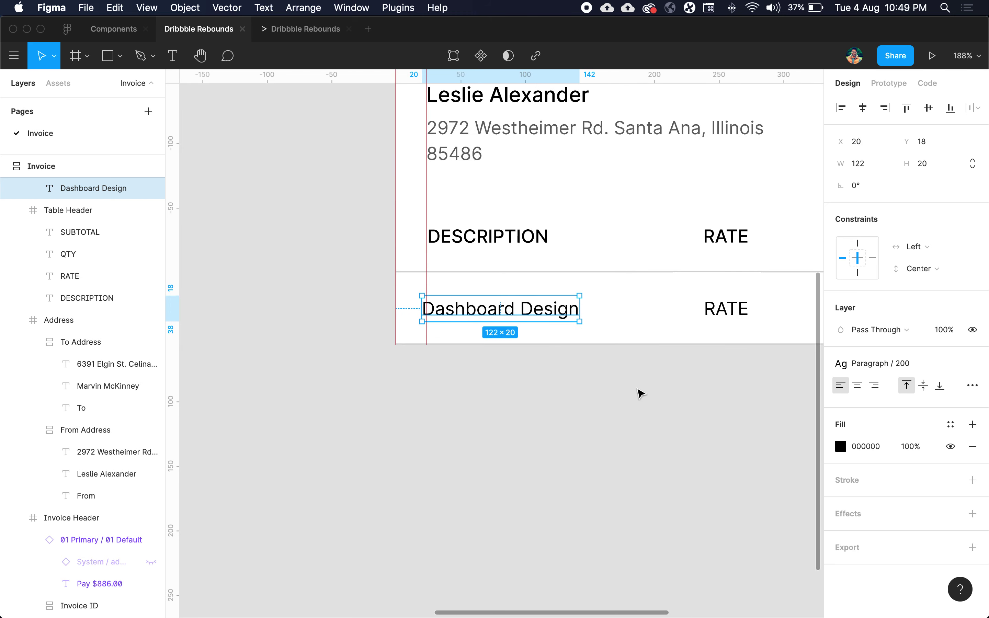
left_click(864, 143)
key("Up")
key("Up")
key("Up")
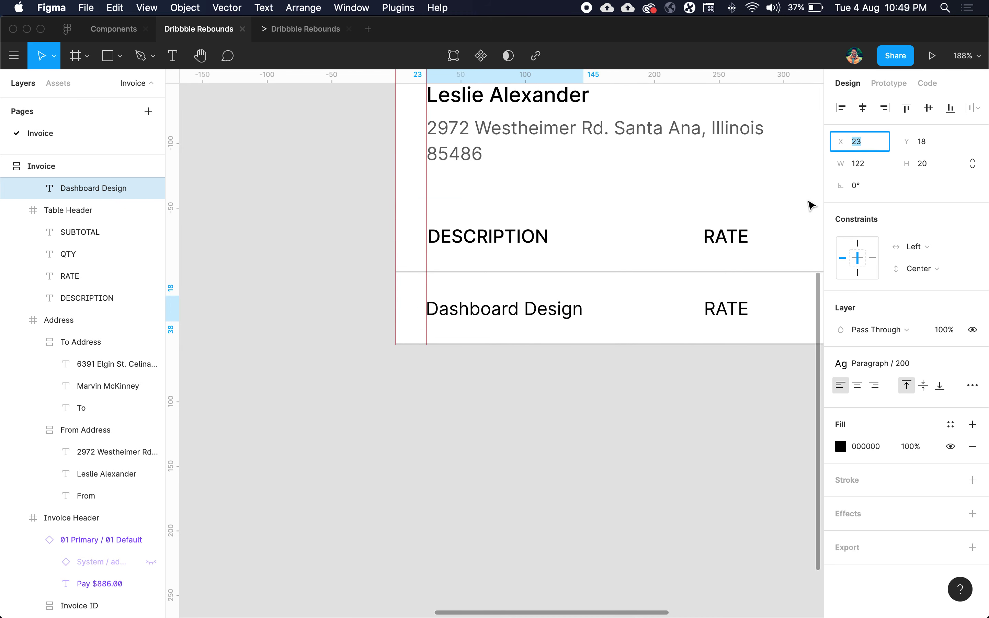
left_click(592, 386)
Step: Replace the item row's RATE label with the $779.58 rate text copied from the reference invoice's Dashboard Design row
scroll(594, 389, "right", 2)
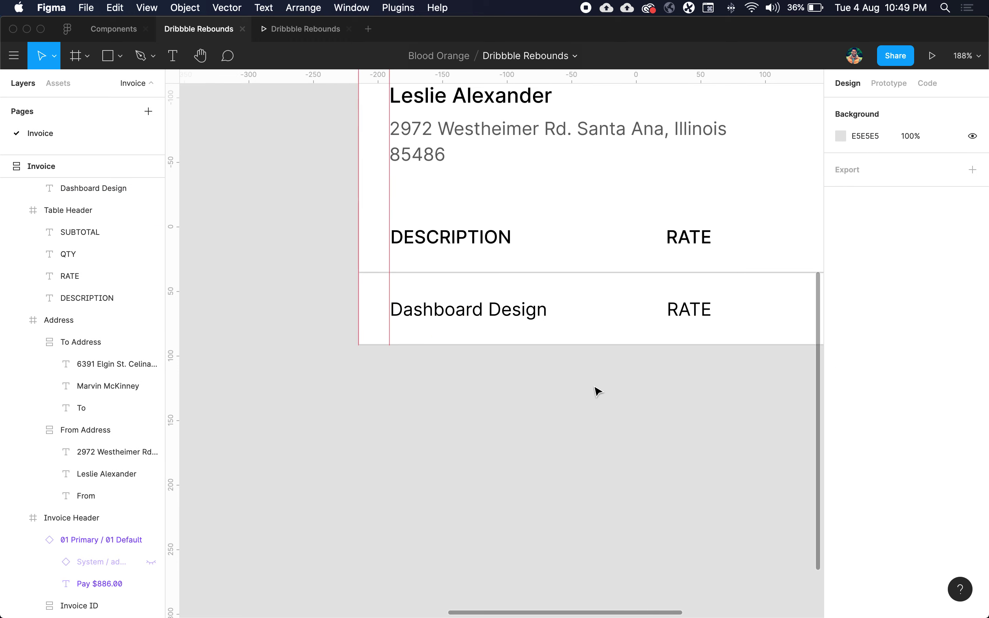
scroll(596, 391, "down", 4)
scroll(596, 391, "left", 5)
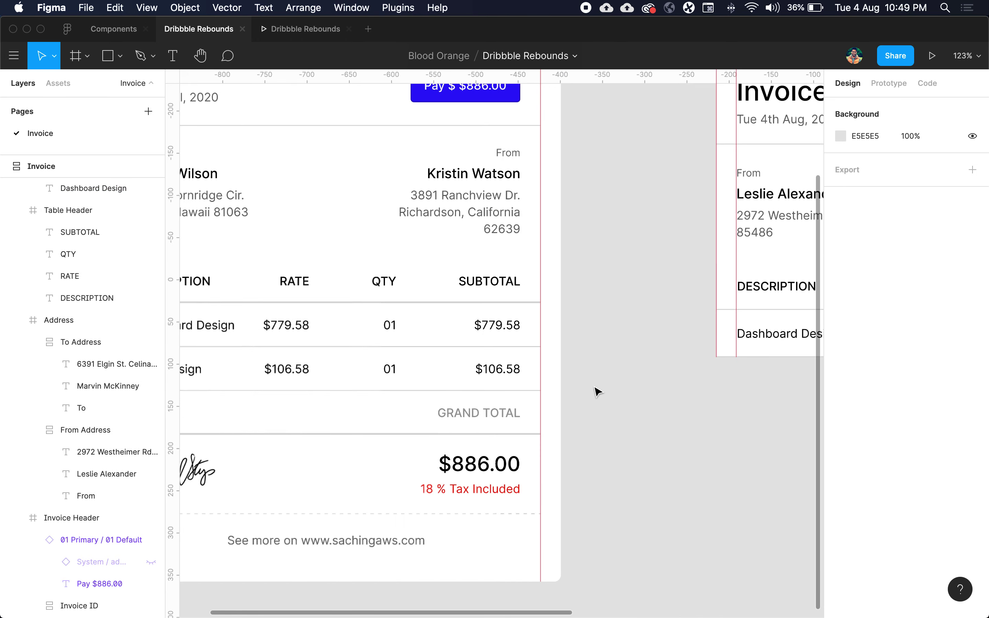
left_click(280, 332)
scroll(696, 446, "right", 10)
left_click(501, 347)
key("super+shift+r")
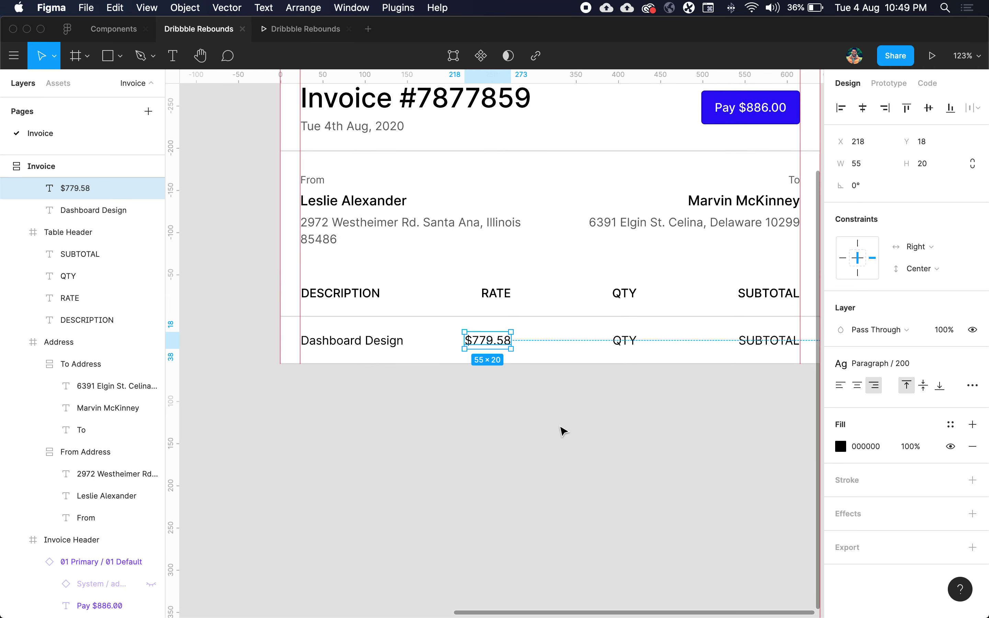
Step: Replace the item row's SUBTOTAL label with the reference invoice's $779.58 subtotal text and change its QTY label to 01
scroll(563, 432, "left", 10)
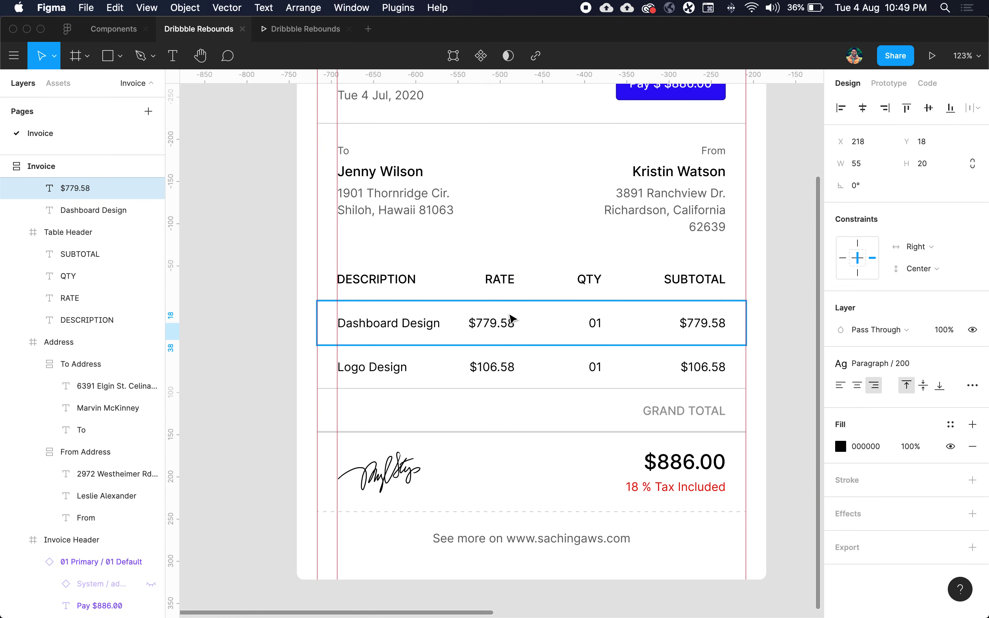
double_click(681, 322)
key("super+c")
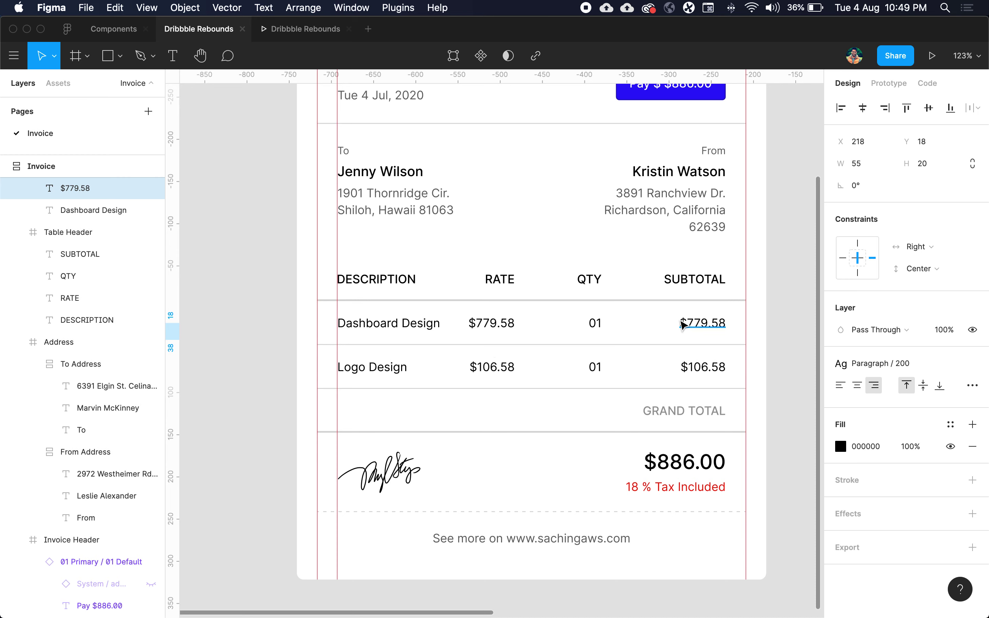
scroll(717, 370, "right", 15)
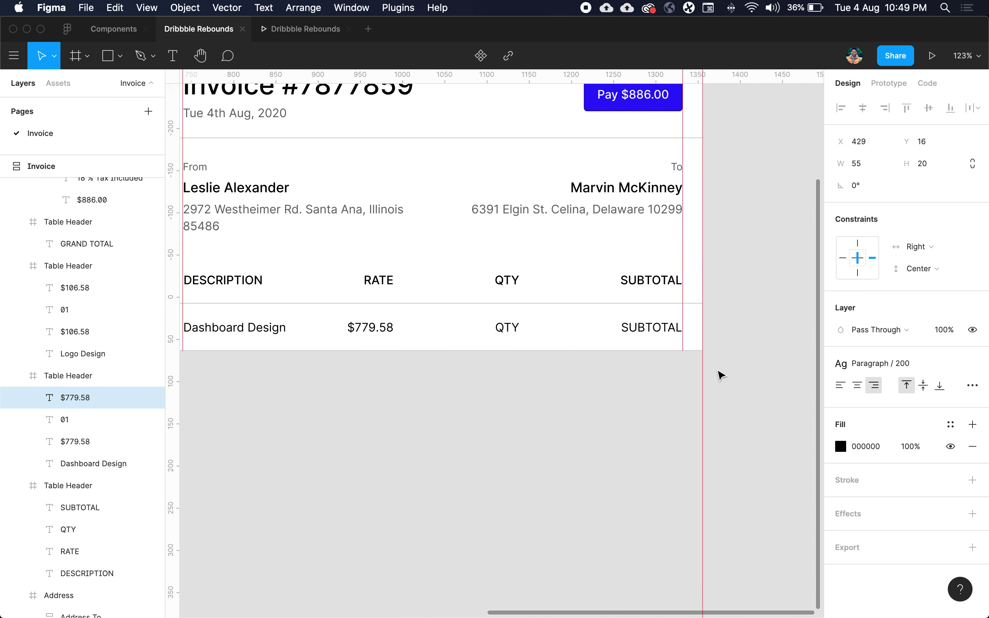
left_click(649, 331)
double_click(650, 332)
key("super+v")
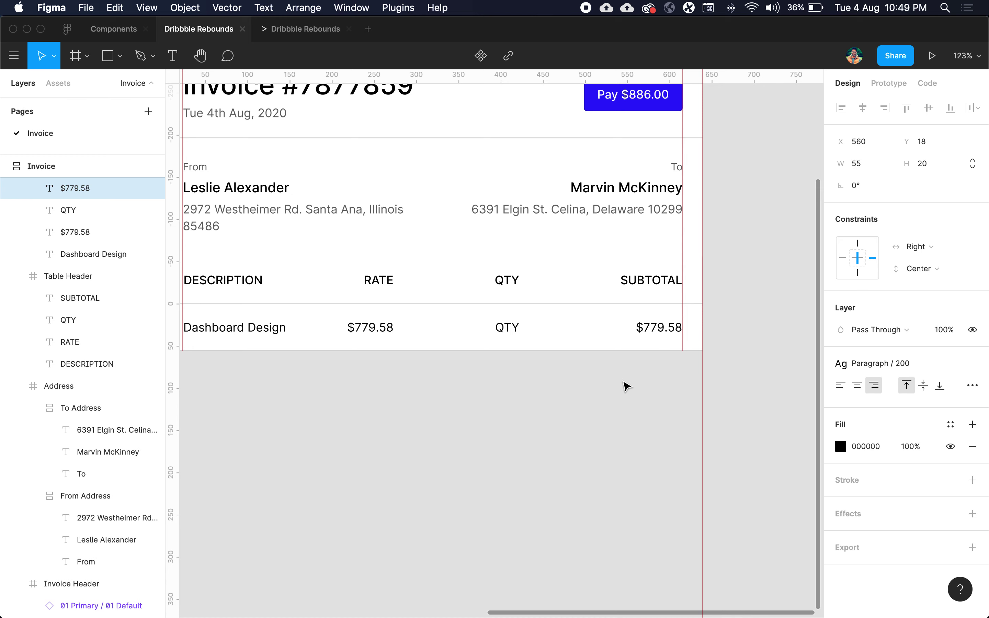
key("Escape")
double_click(507, 326)
type("01")
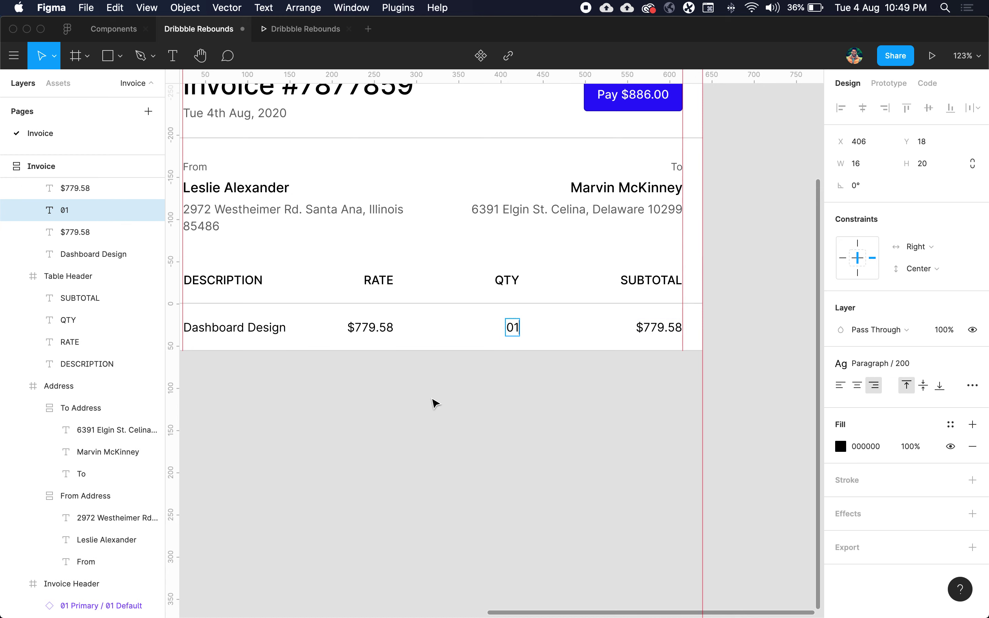
Step: Duplicate the Dashboard Design item row and change the copy's description to "Logo Design"
key("Escape")
scroll(437, 405, "left", 5)
left_click(471, 303)
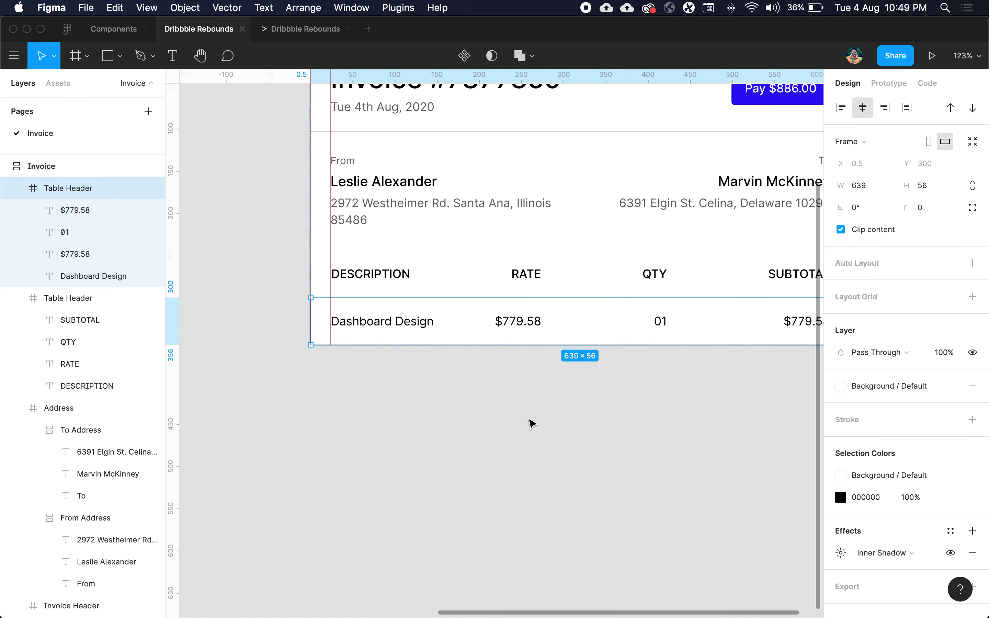
key("super+d")
left_click(457, 430)
double_click(350, 368)
double_click(350, 368)
type("Logo")
key("Escape")
Step: Replace the Logo Design row's rate with the $106.58 text copied from the reference invoice's Logo Design row
scroll(418, 478, "left", 1)
scroll(419, 478, "down", 10)
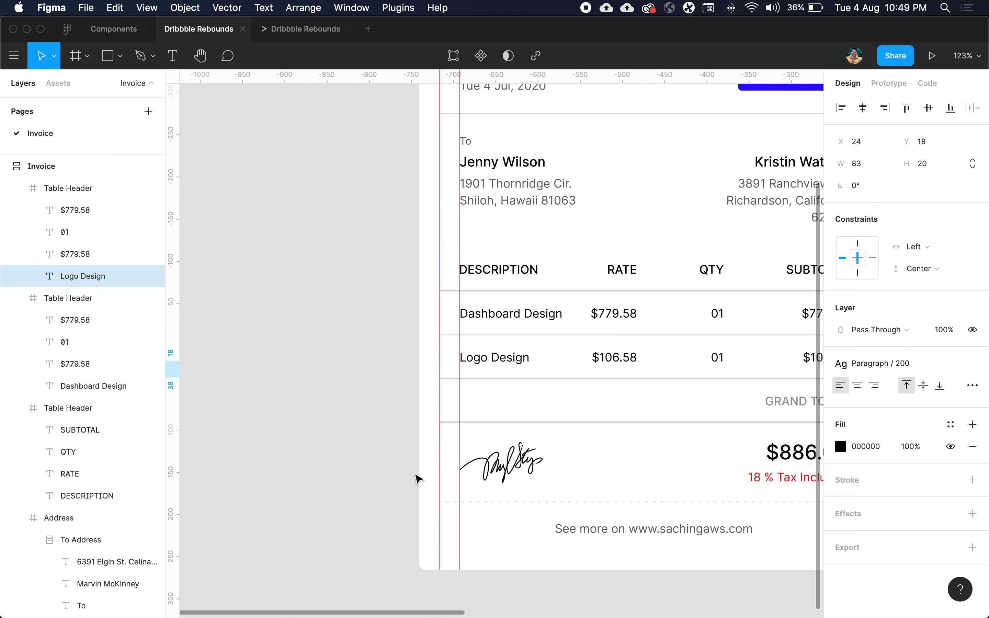
left_click(617, 357)
double_click(619, 362)
key("super+c")
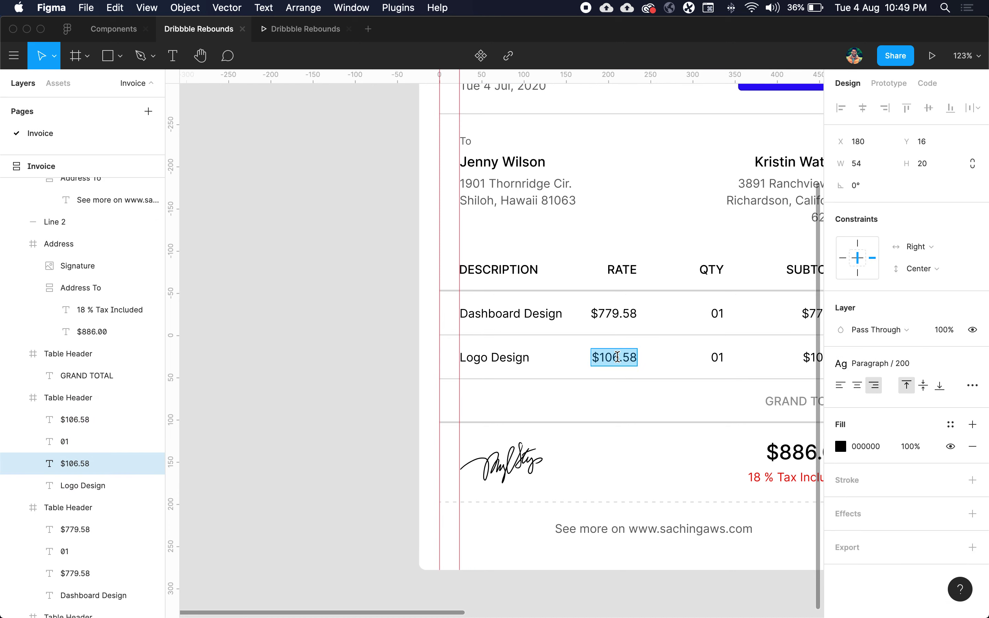
scroll(643, 386, "right", 10)
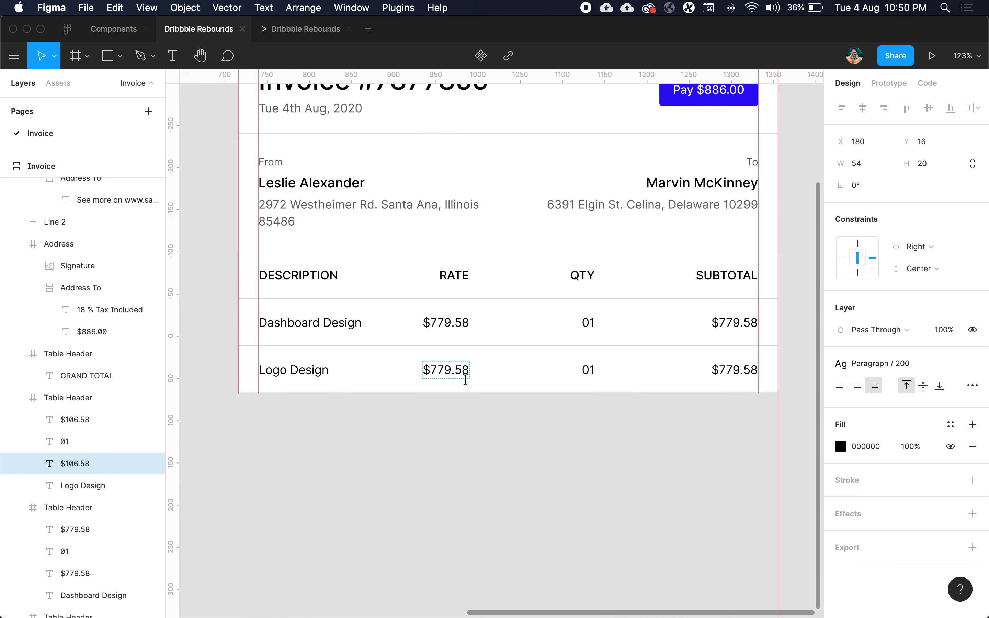
double_click(452, 371)
key("super+a")
key("super+v")
key("Escape")
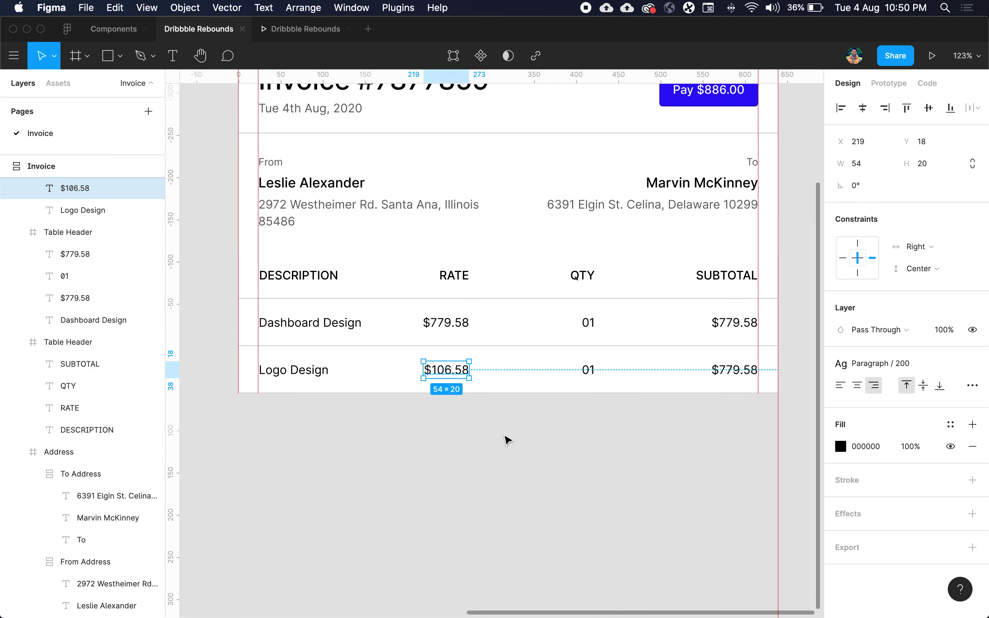
Step: Replace the Logo Design row's subtotal with the copied $106.58 text
left_click(505, 439)
double_click(730, 371)
key("super+v")
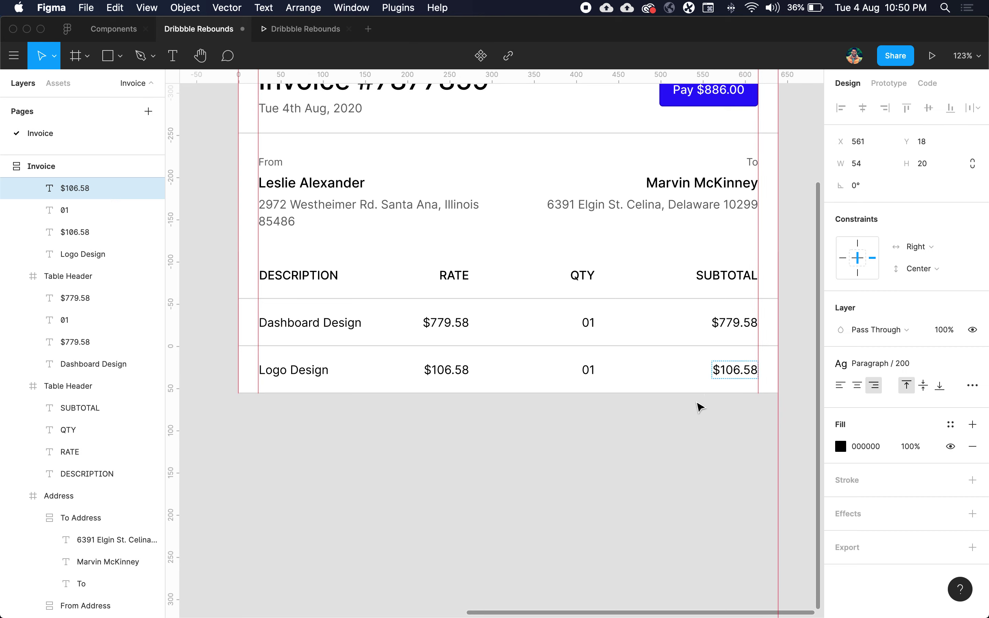
key("Escape")
left_click(651, 437)
Step: Duplicate the table header row and move the copy below the Logo Design row
scroll(651, 438, "down", 3)
scroll(651, 437, "down", 3)
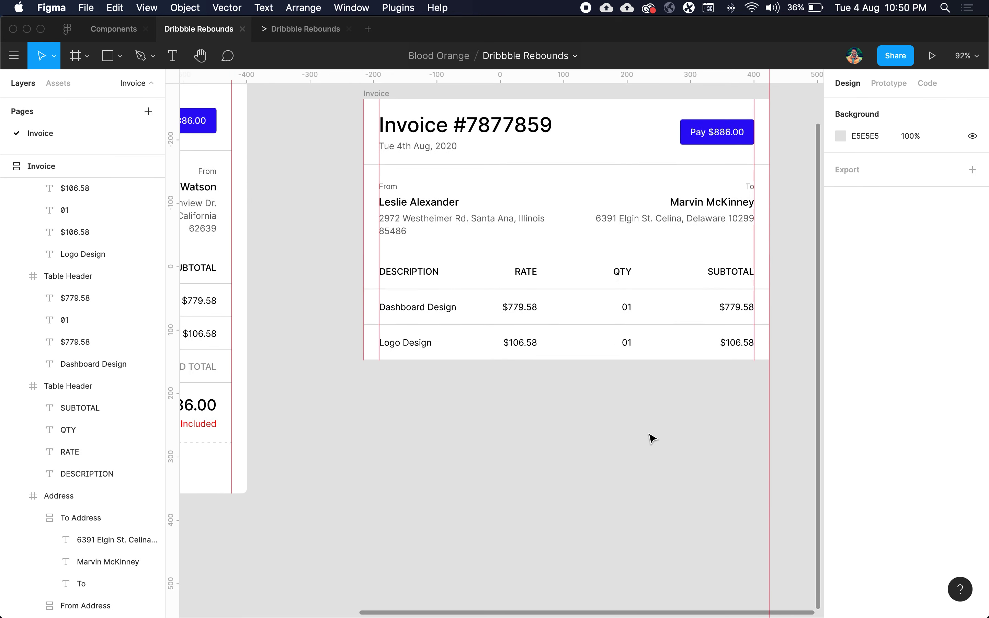
scroll(651, 438, "left", 10)
scroll(664, 410, "right", 15)
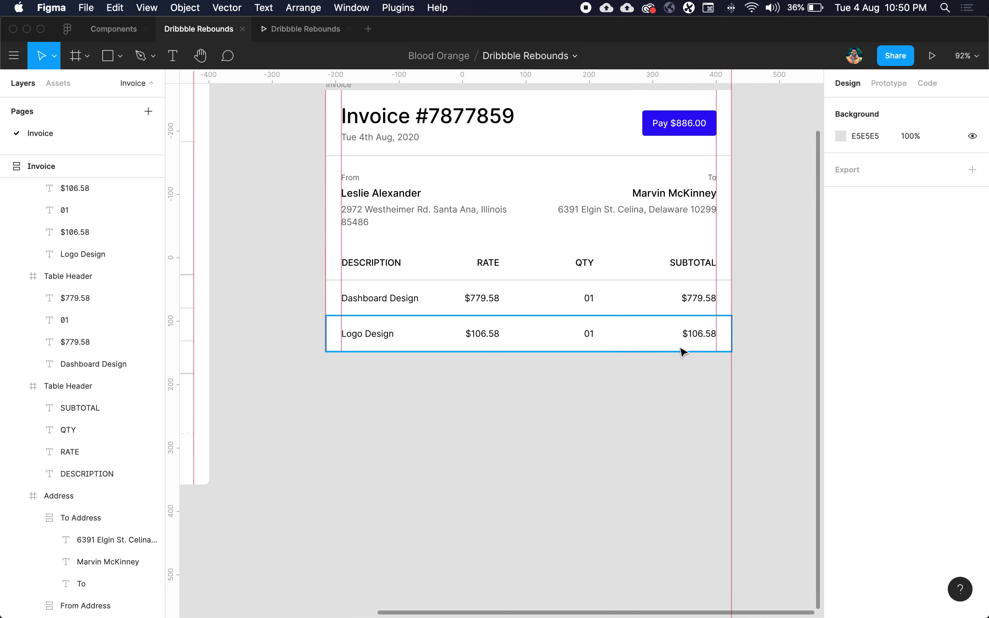
left_click(698, 264)
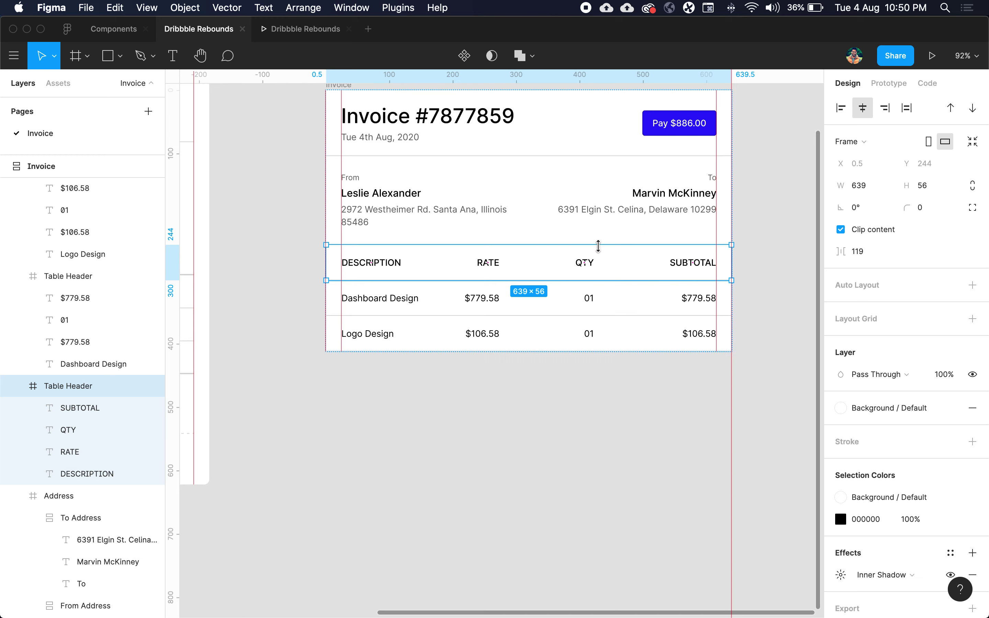
key("super+d")
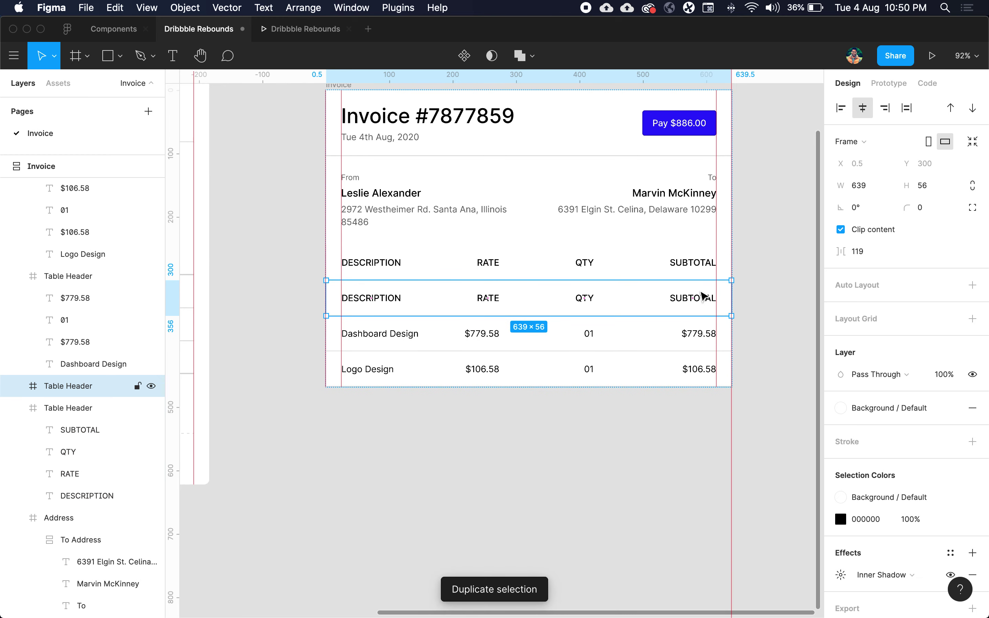
key("Down")
key("Down")
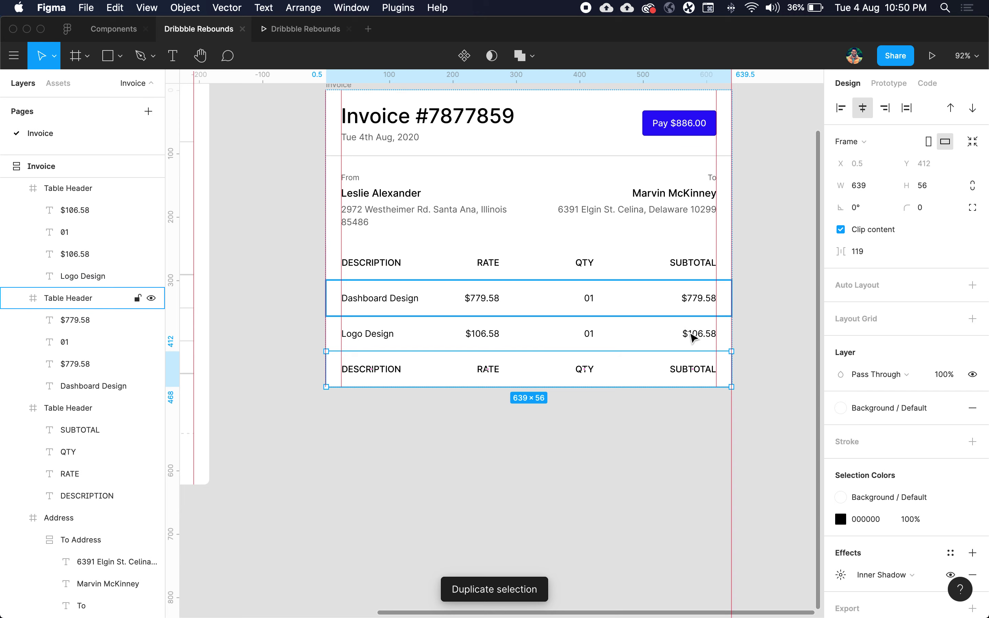
left_click(695, 394)
scroll(697, 399, "left", 3)
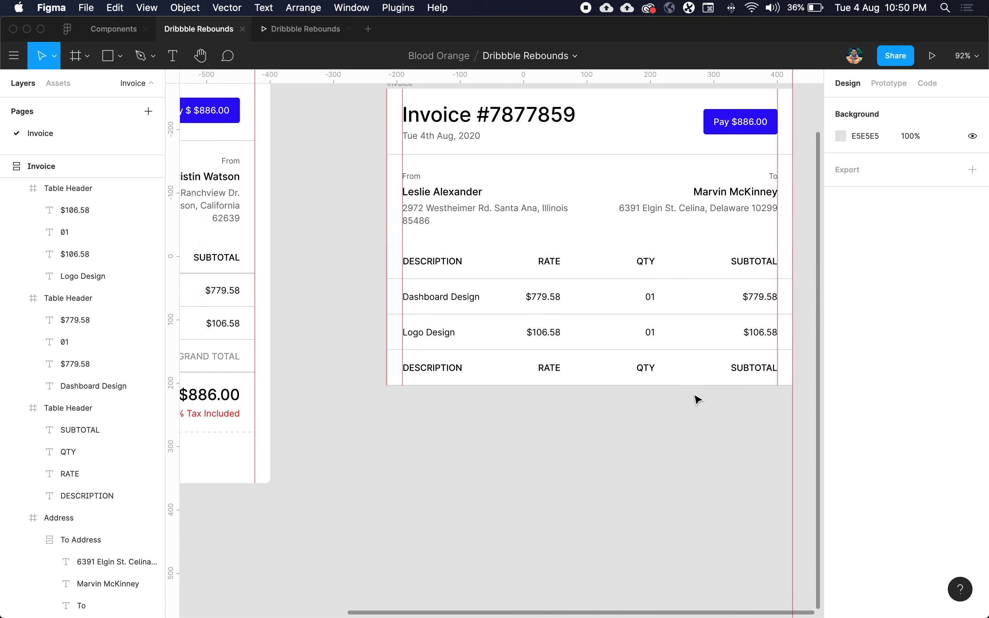
Step: Delete the DESCRIPTION, RATE and QTY labels from the duplicated header row below the Logo Design row
scroll(698, 400, "left", 15)
scroll(698, 400, "right", 15)
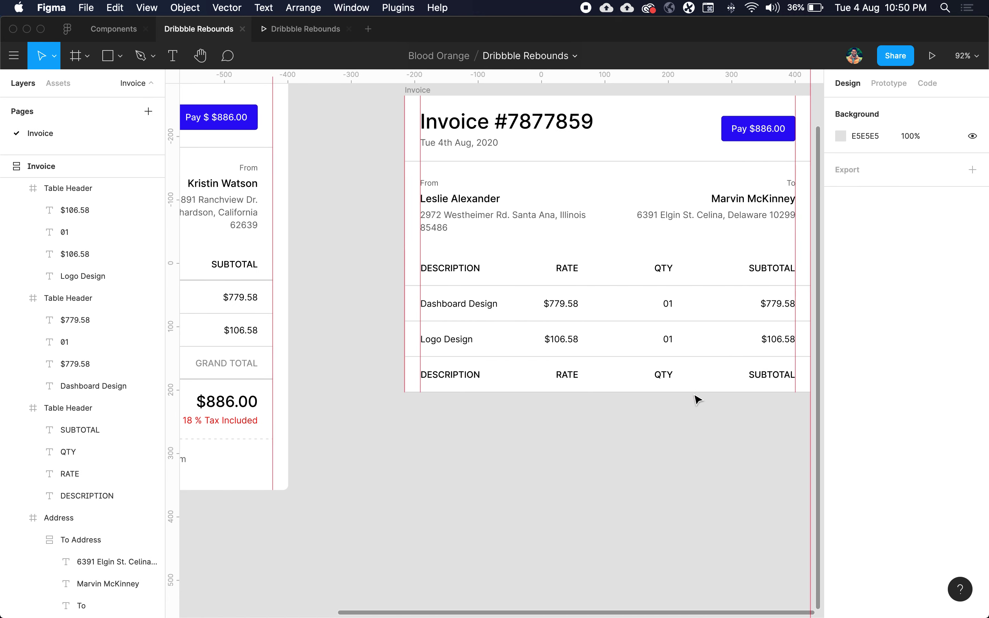
double_click(664, 374)
left_click(569, 376, "shift")
left_click(452, 375, "shift")
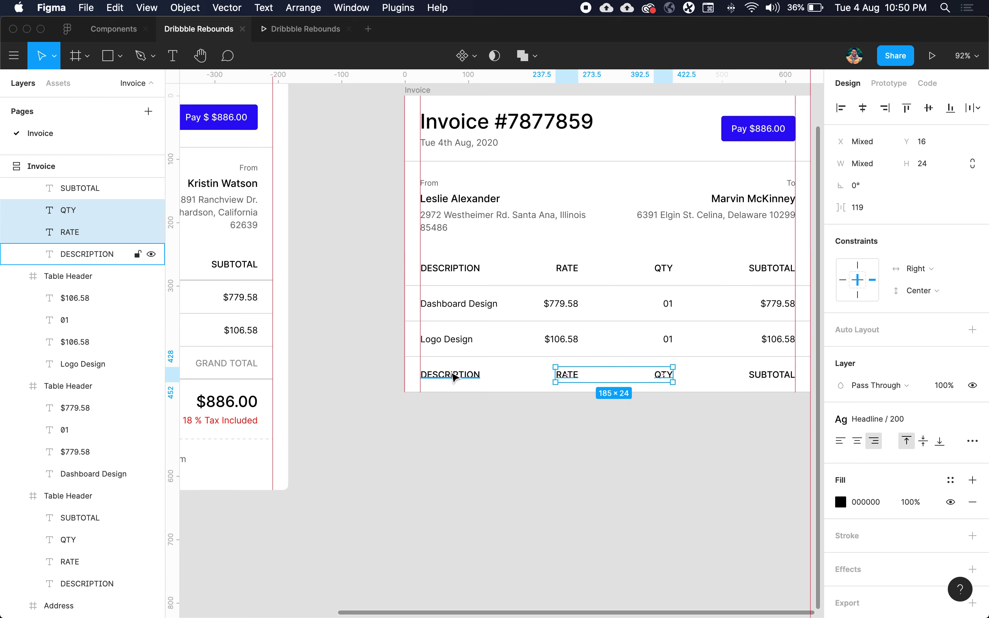
key("Delete")
Step: Change the duplicated row's SUBTOTAL label to "GRAND TOTAL" and apply the Text / Lightest color style to it
scroll(645, 433, "right", 5)
double_click(667, 371)
type("GRA")
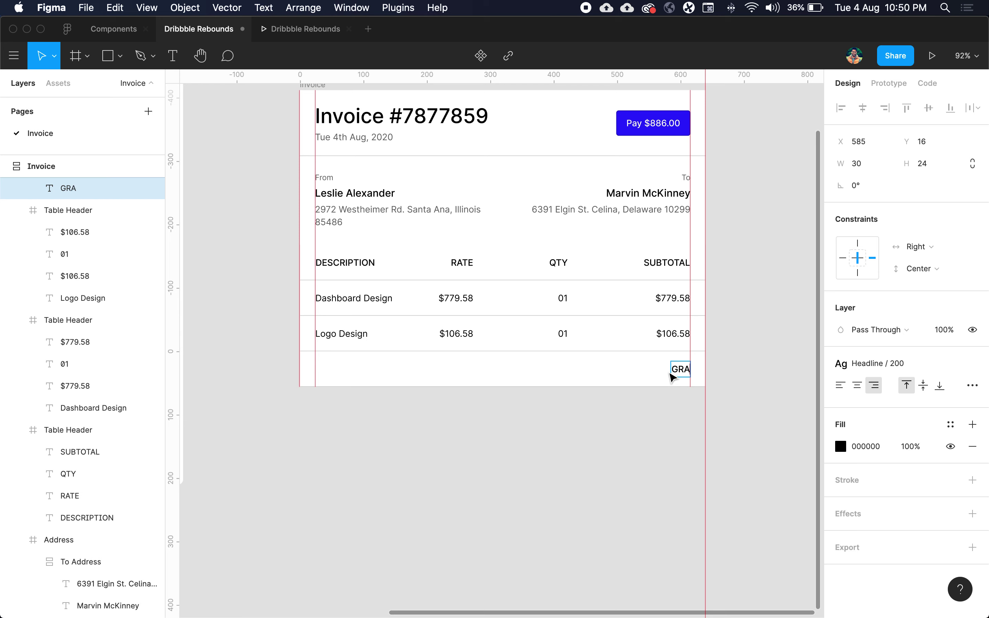
type("ND TOTAL")
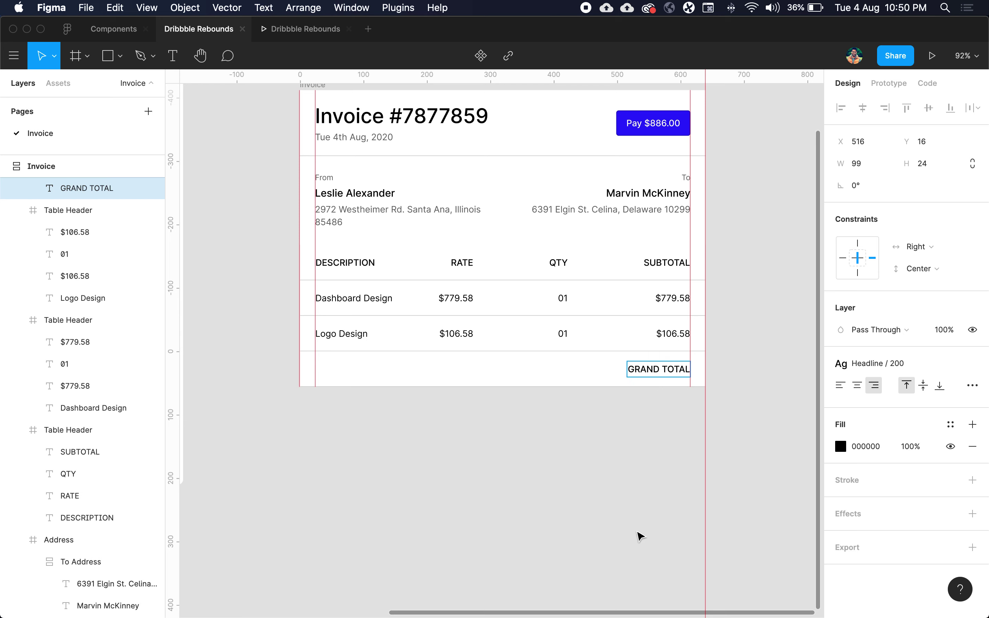
key("Escape")
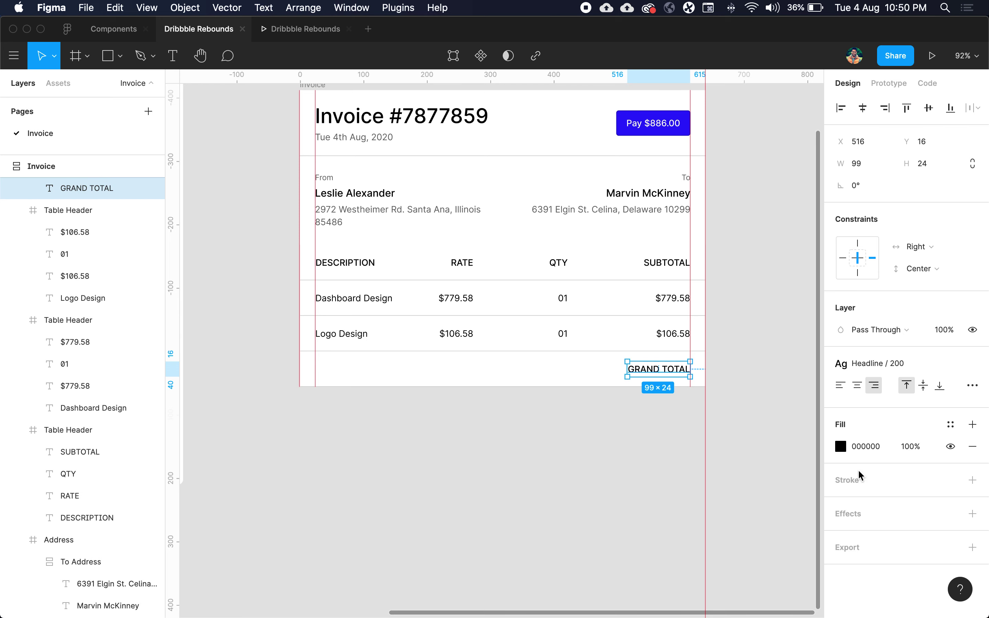
left_click(950, 424)
left_click(918, 534)
Step: Set the GRAND TOTAL row's inner shadow Y offset to -2 for a thicker bottom line
left_click(503, 369)
scroll(503, 352, "right", 1)
scroll(893, 508, "down", 1)
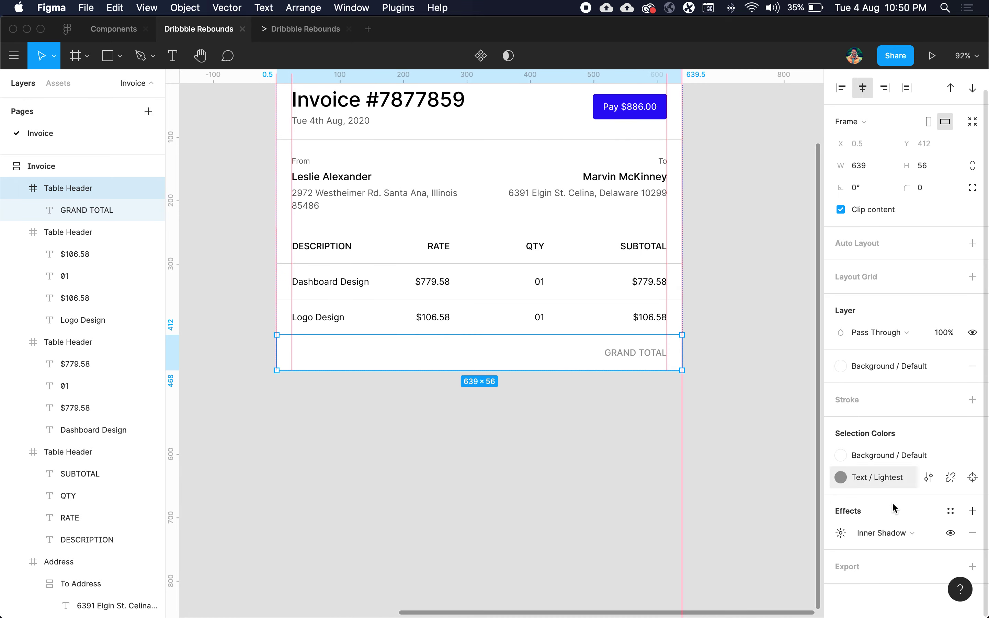
left_click(843, 532)
left_click(702, 573)
key("Down")
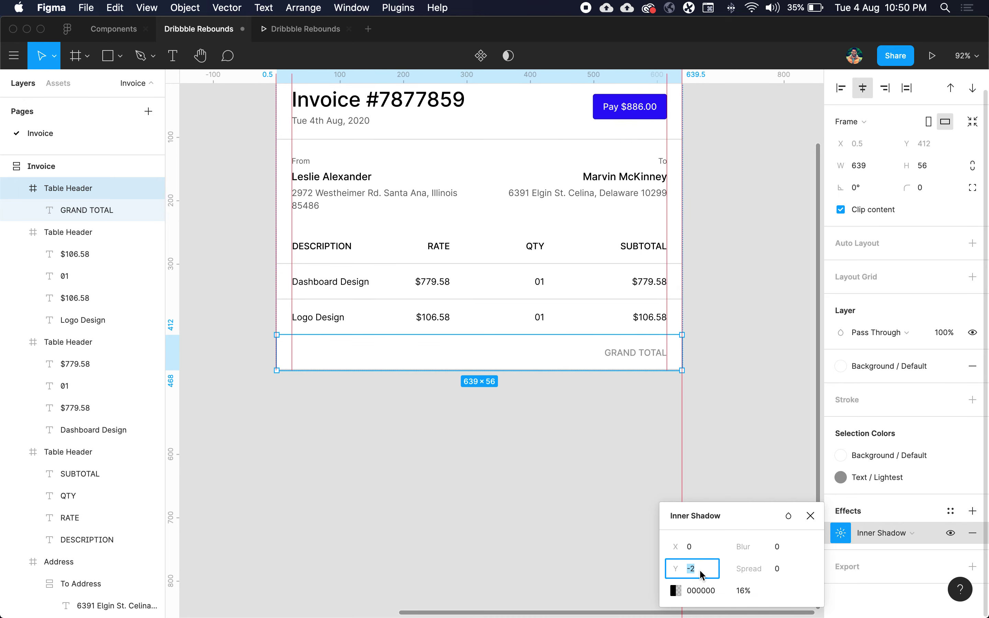
left_click(634, 448)
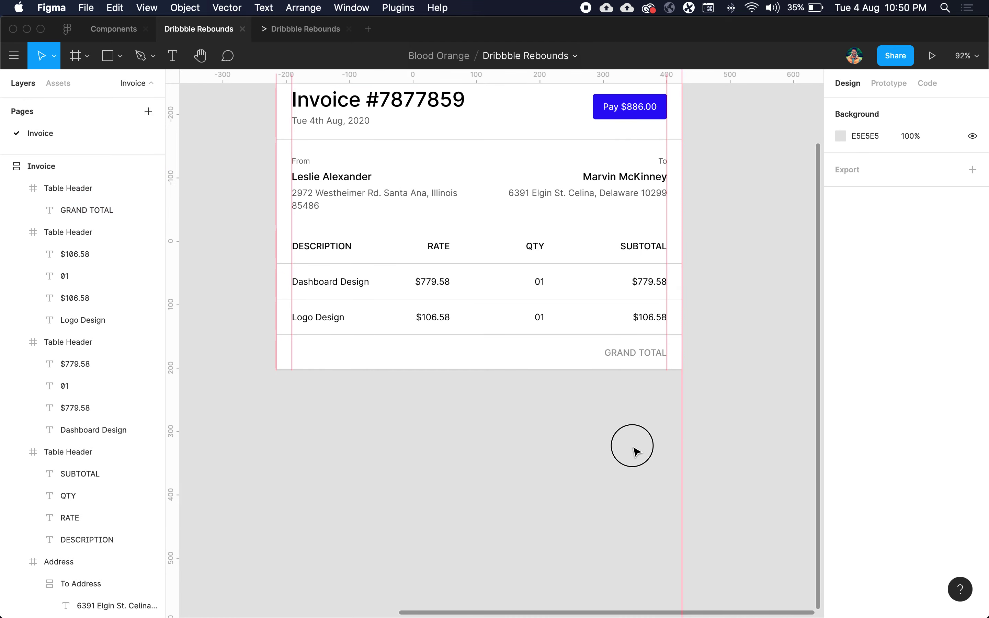
Step: Compare the new invoice's GRAND TOTAL row with the reference invoice and examine the reference's signature and total section
scroll(634, 449, "up", 3)
scroll(635, 449, "left", 4)
left_click(786, 318)
left_click(705, 378)
scroll(705, 378, "right", 4)
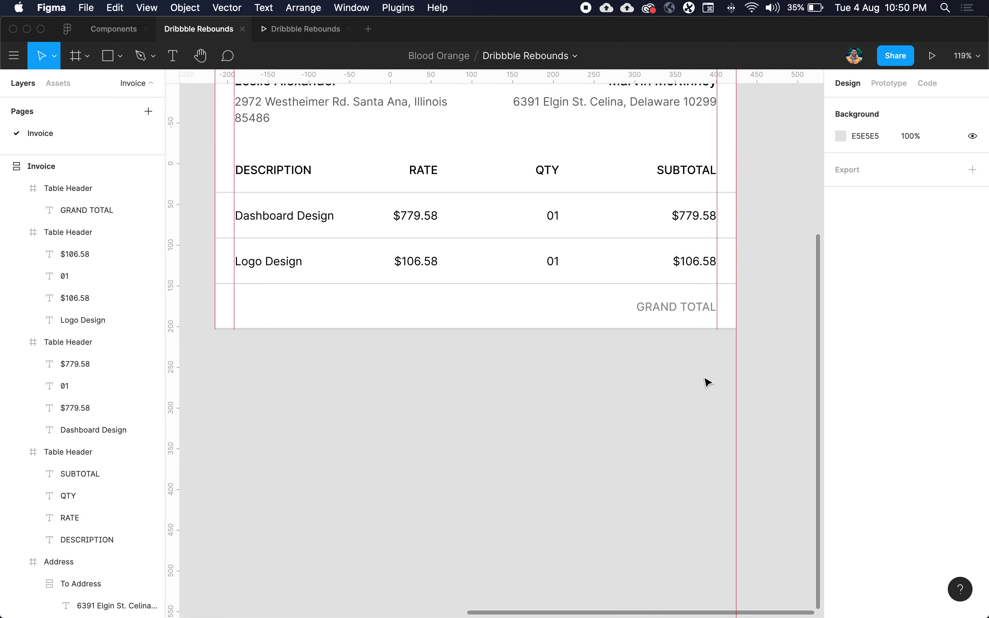
scroll(704, 378, "left", 7)
scroll(707, 382, "down", 5)
scroll(707, 382, "left", 3)
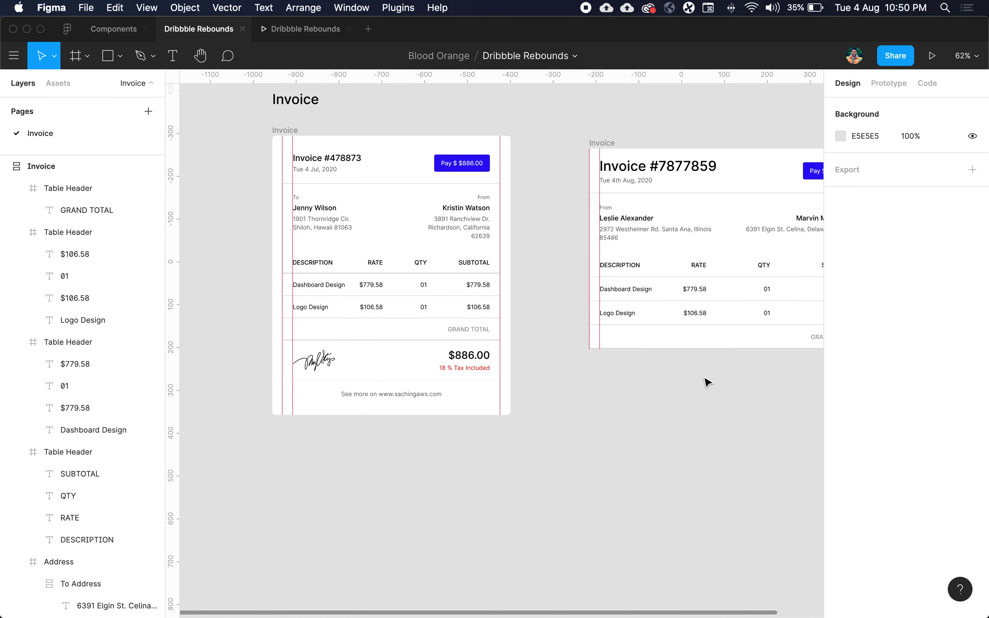
scroll(707, 382, "right", 4)
scroll(707, 382, "left", 6)
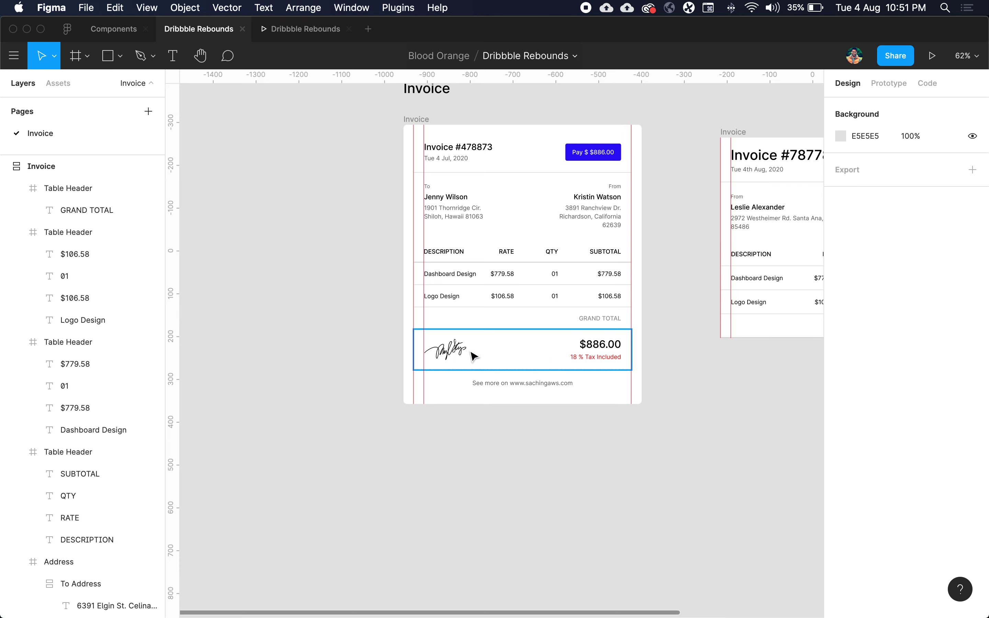
scroll(697, 385, "right", 7)
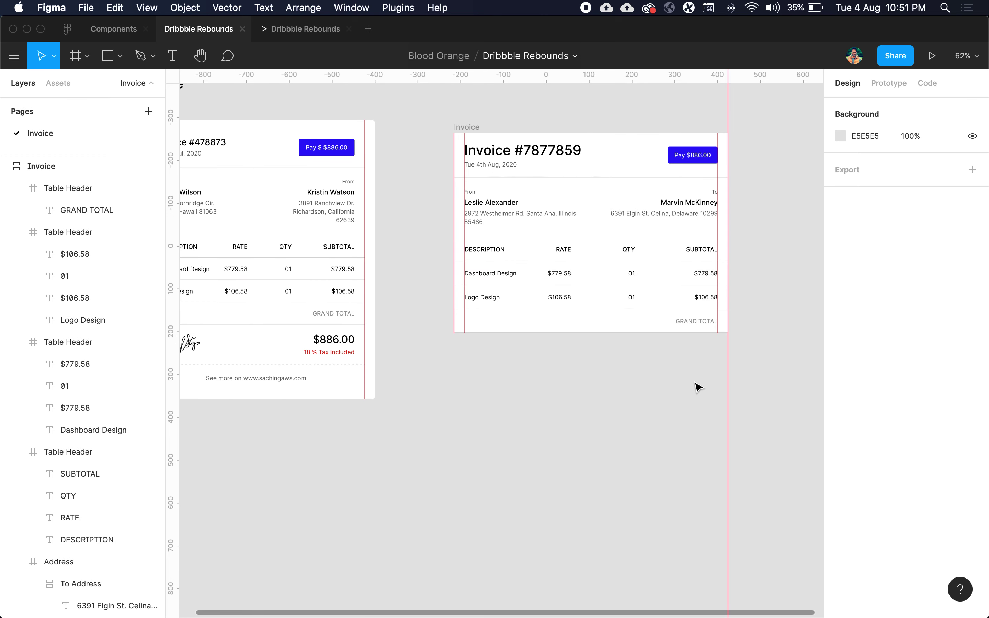
Step: Duplicate the address section, move the copy below the GRAND TOTAL row and delete its From address block
left_click(647, 207)
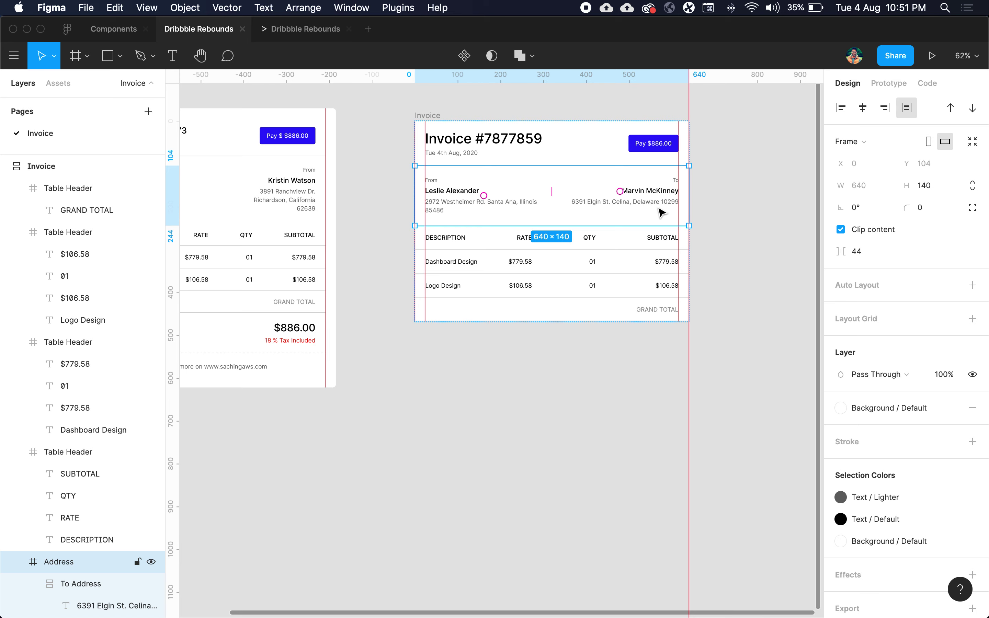
key("super+d")
key("Down")
key("Down")
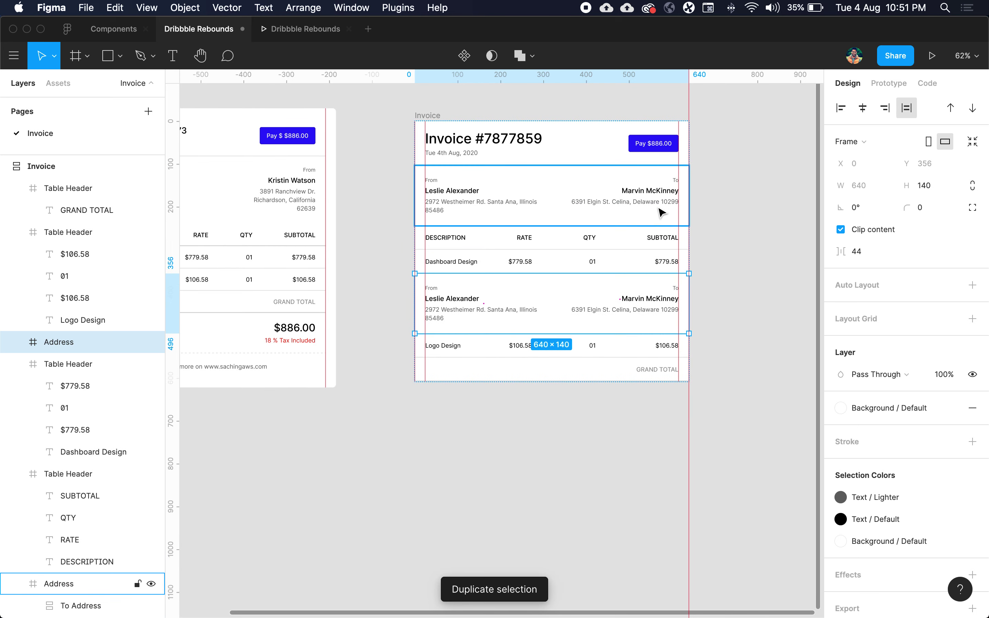
key("Down")
key("Down")
left_click(630, 428)
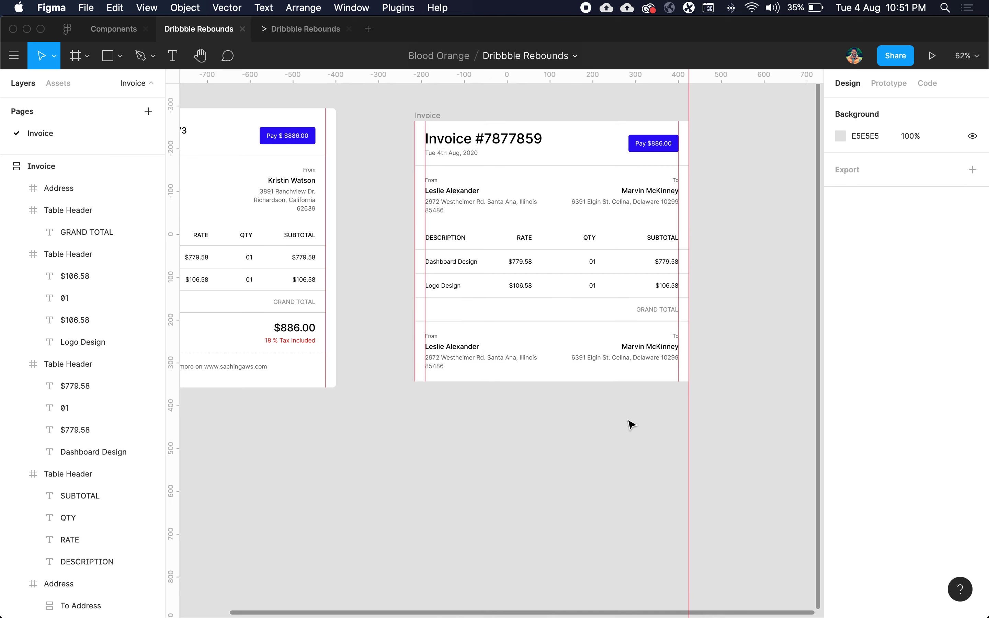
double_click(508, 358)
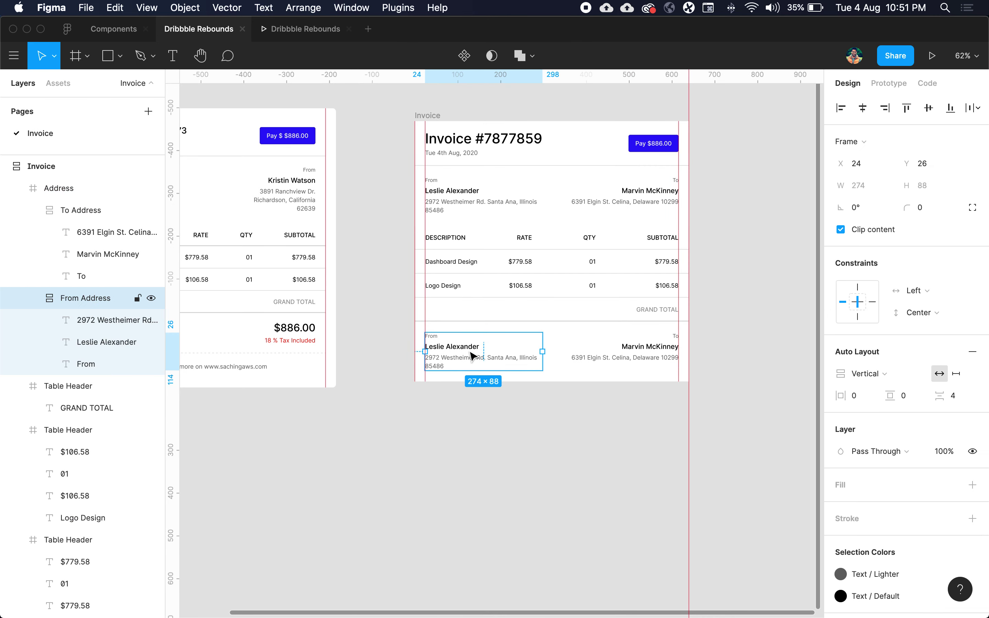
key("Delete")
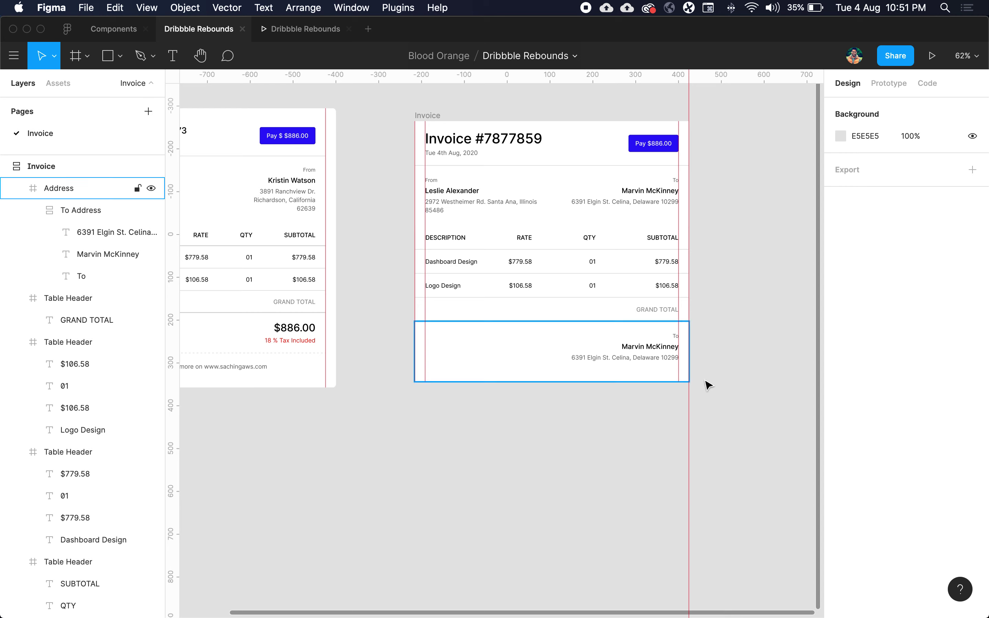
Step: Move the bottom section's To label beneath the recipient's name and delete the street address line
scroll(678, 340, "up", 5)
left_click(676, 333)
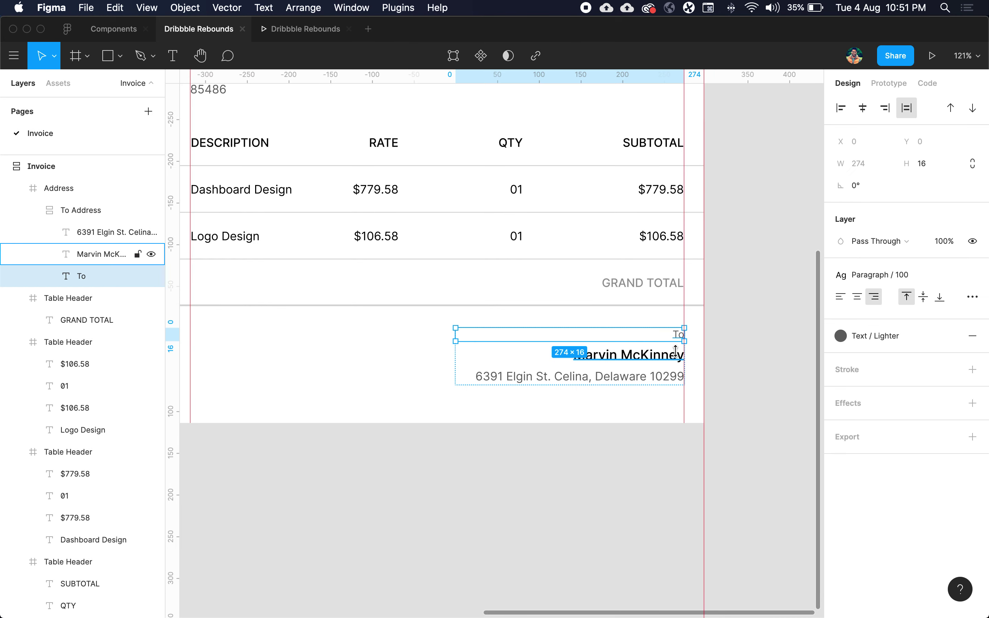
left_click_drag(675, 351, 677, 356)
left_click(661, 384)
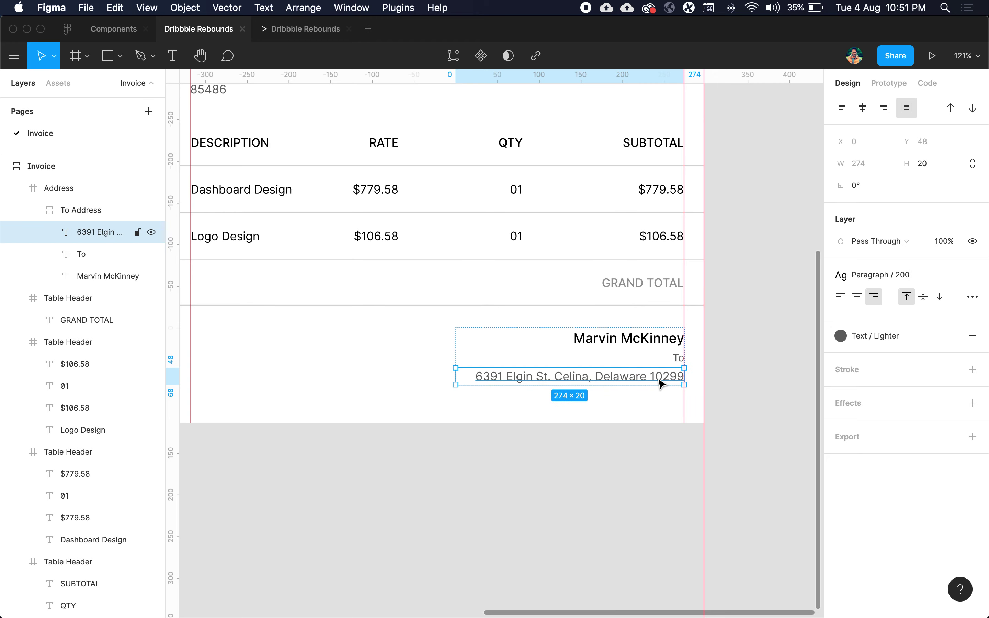
key("Delete")
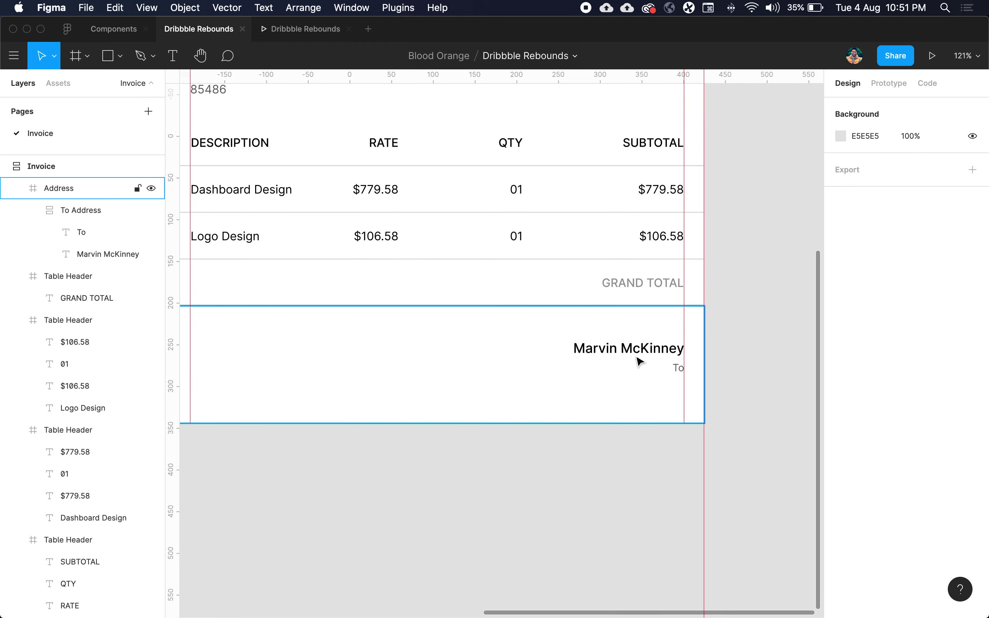
Step: Replace the recipient's name in the bottom section with $886.00, matching the reference total's Headline / 500 text style
scroll(640, 362, "left", 10)
scroll(640, 362, "down", 5)
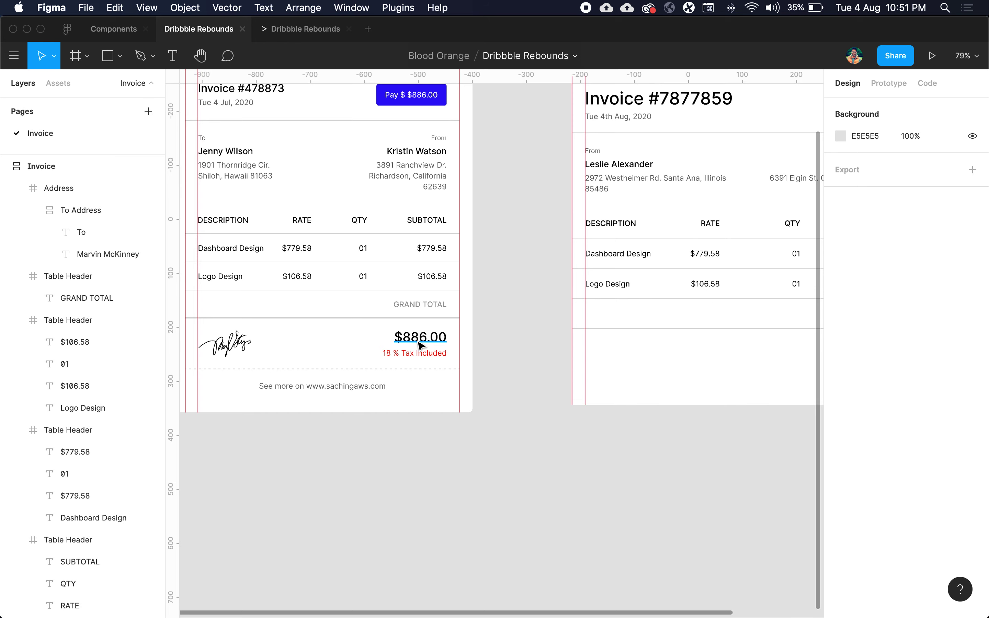
left_click(421, 346)
scroll(519, 433, "right", 10)
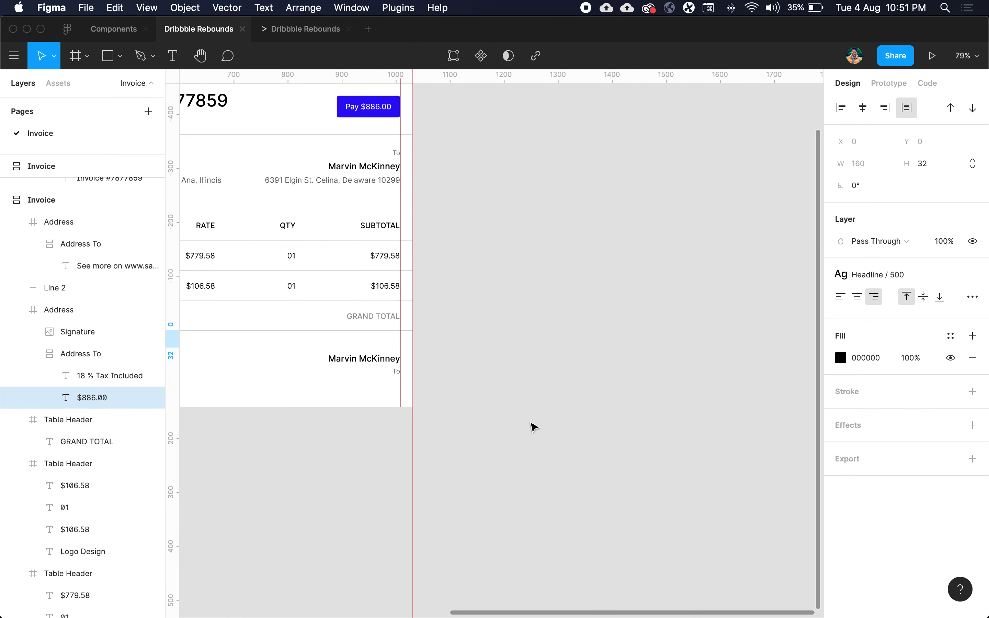
left_click(385, 365)
key("super+z")
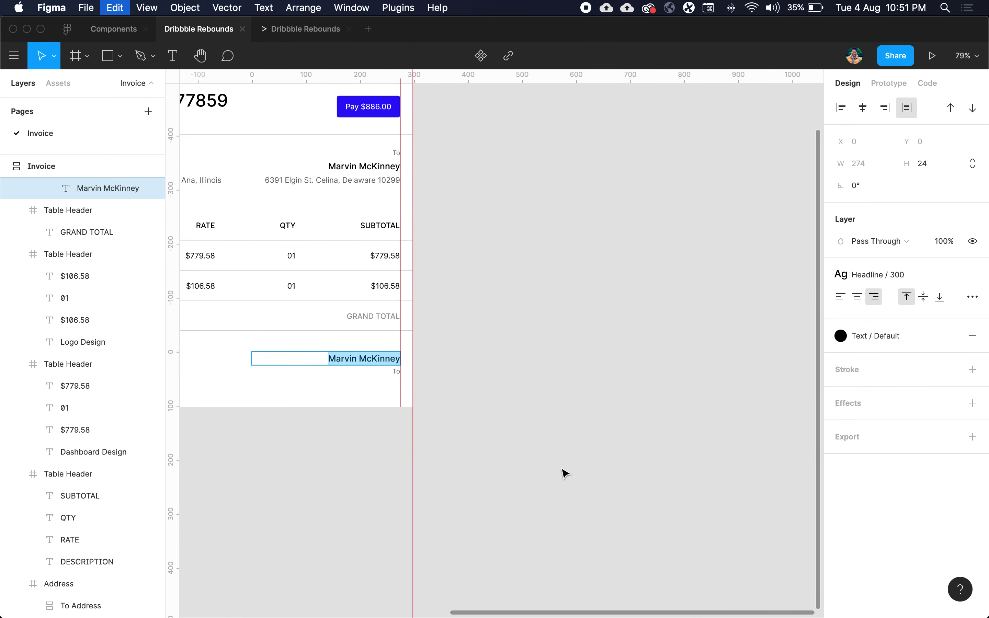
left_click(525, 449)
scroll(523, 448, "left", 10)
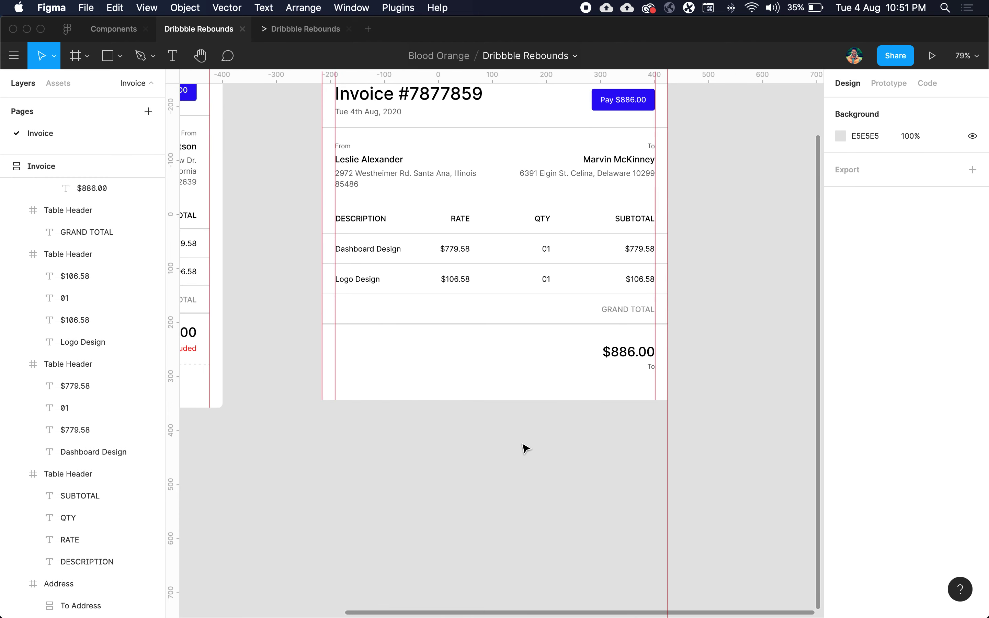
Step: Change the bottom section's To label to "18% Tax Included" and give it the Text / Red color style
scroll(468, 413, "right", 5)
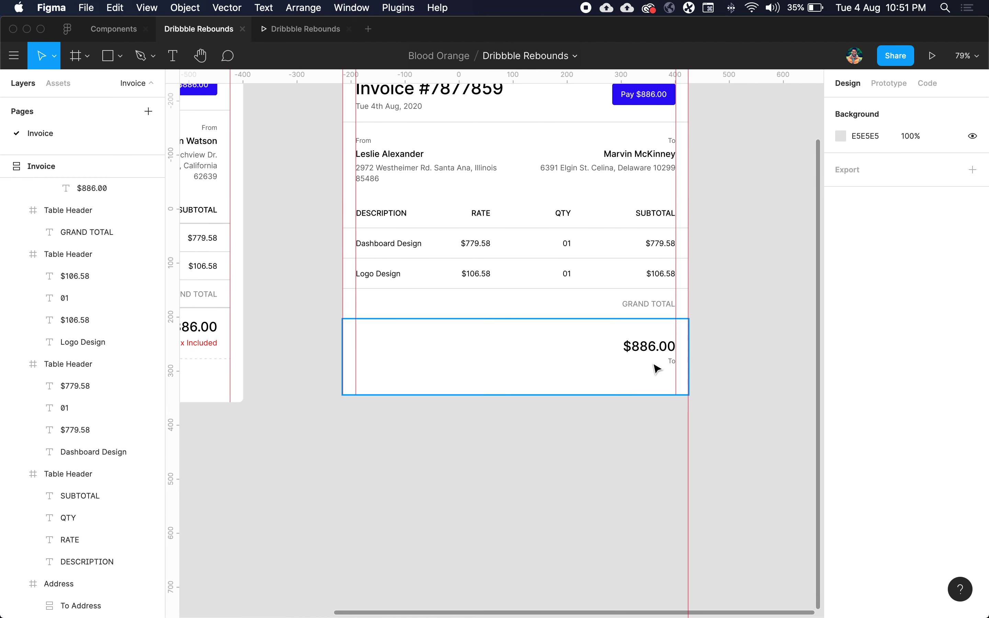
scroll(675, 372, "up", 5)
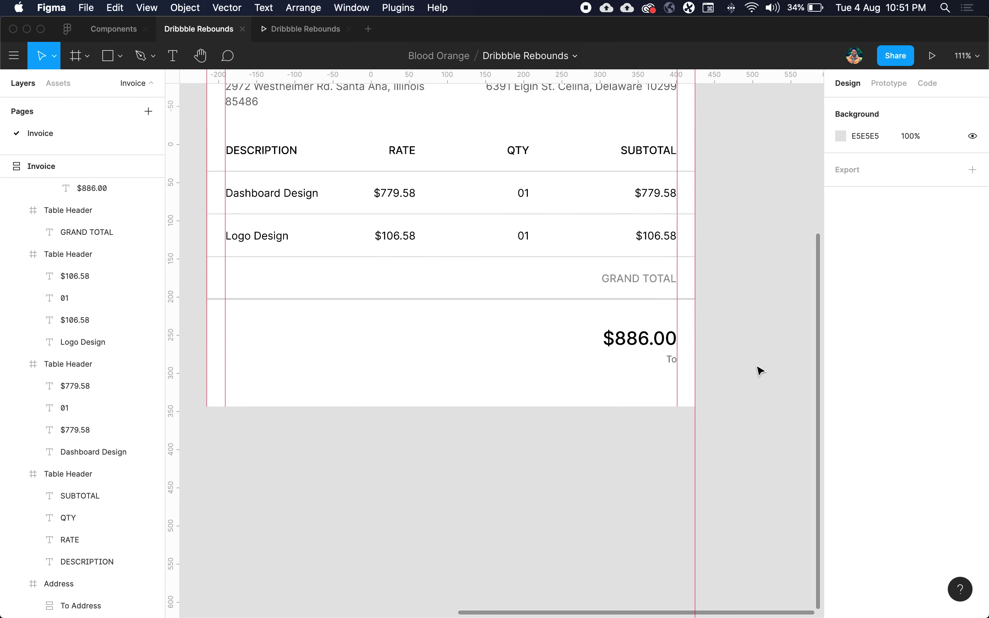
double_click(672, 361)
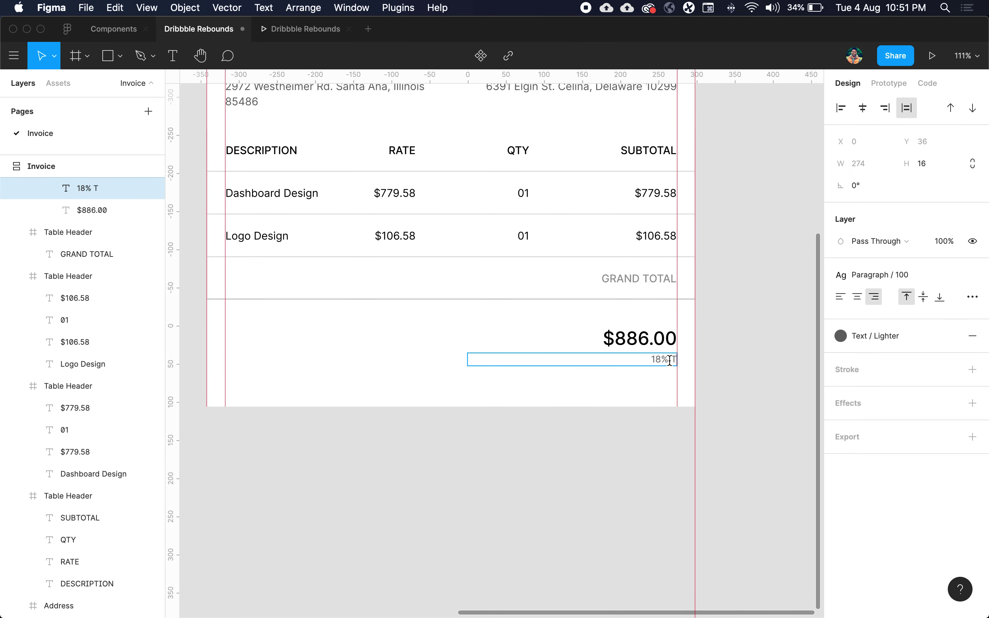
type("18% Tax Included")
key("Escape")
left_click(896, 332)
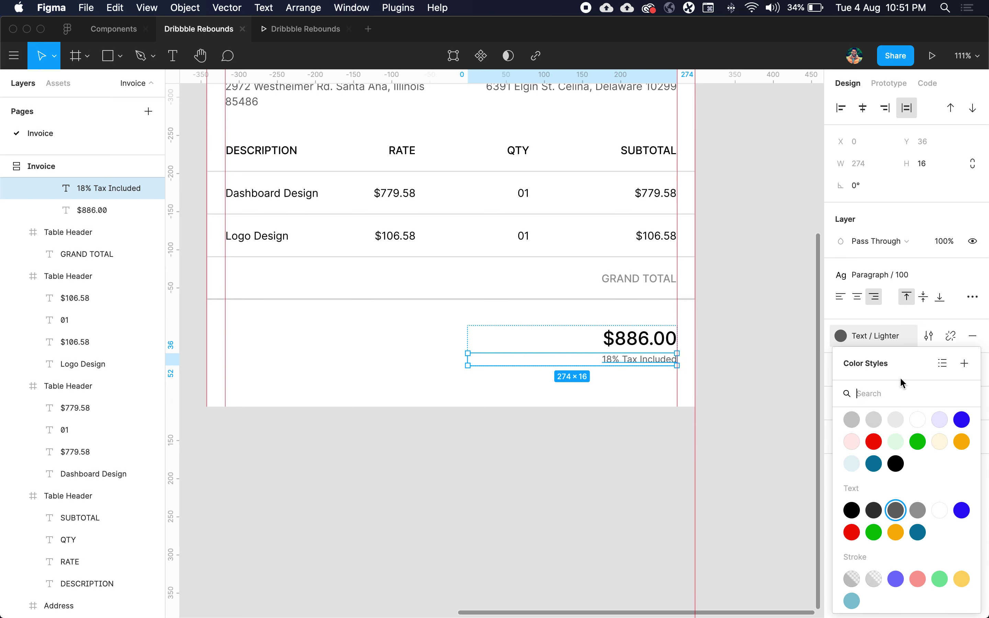
left_click(858, 532)
left_click(746, 446)
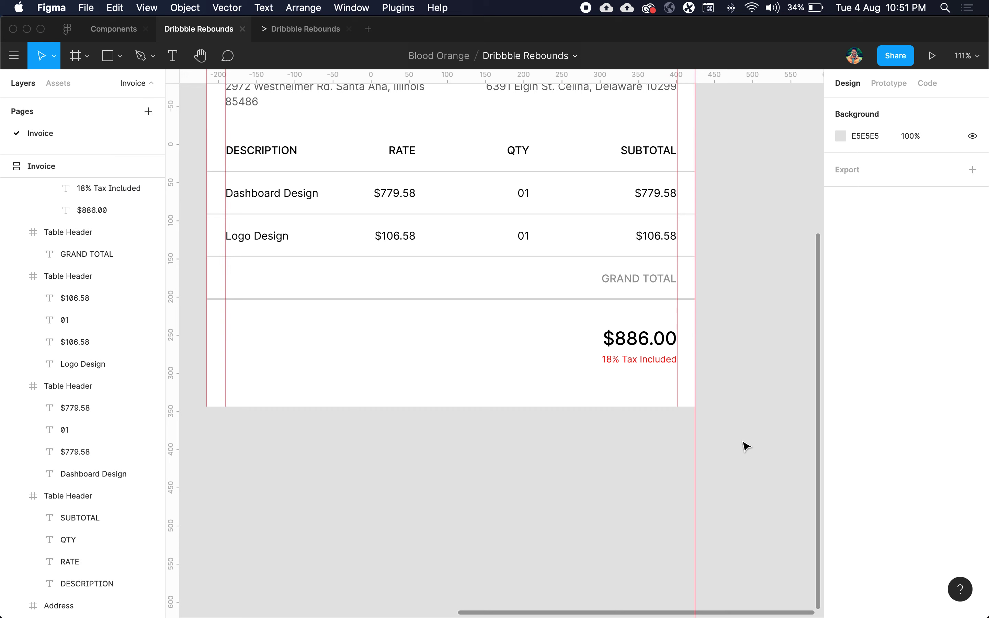
Step: Reduce the height of the bottom section holding the $886.00 total to 108
scroll(746, 446, "left", 10)
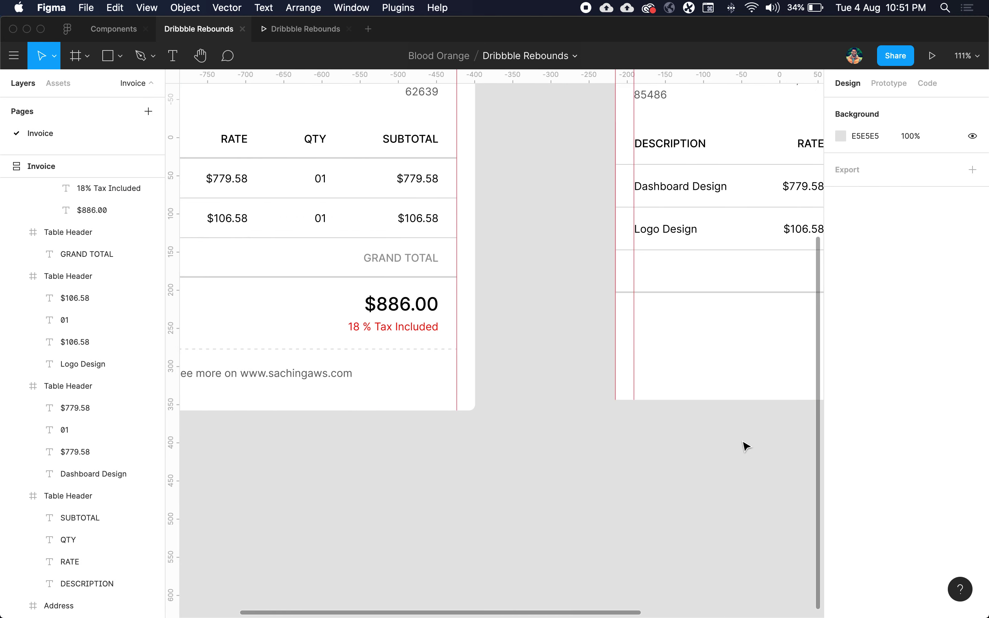
scroll(745, 446, "right", 10)
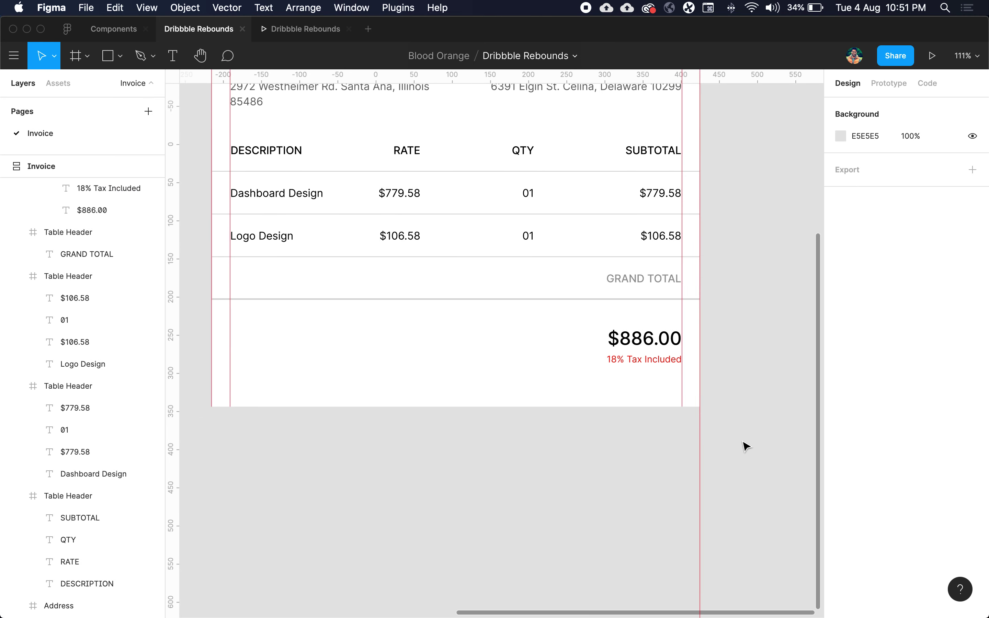
double_click(670, 348)
left_click(759, 362)
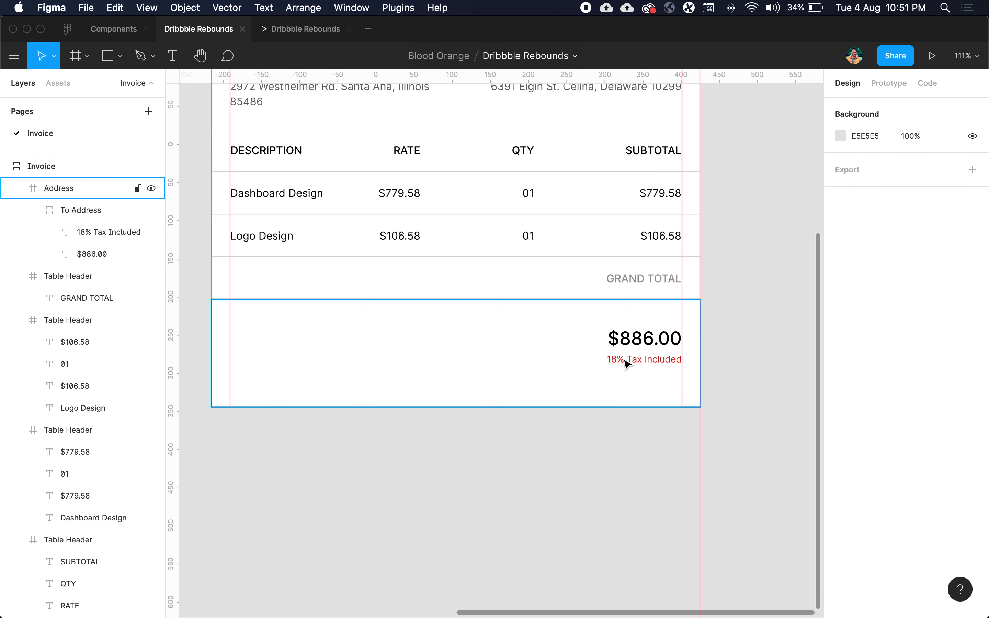
left_click(625, 360)
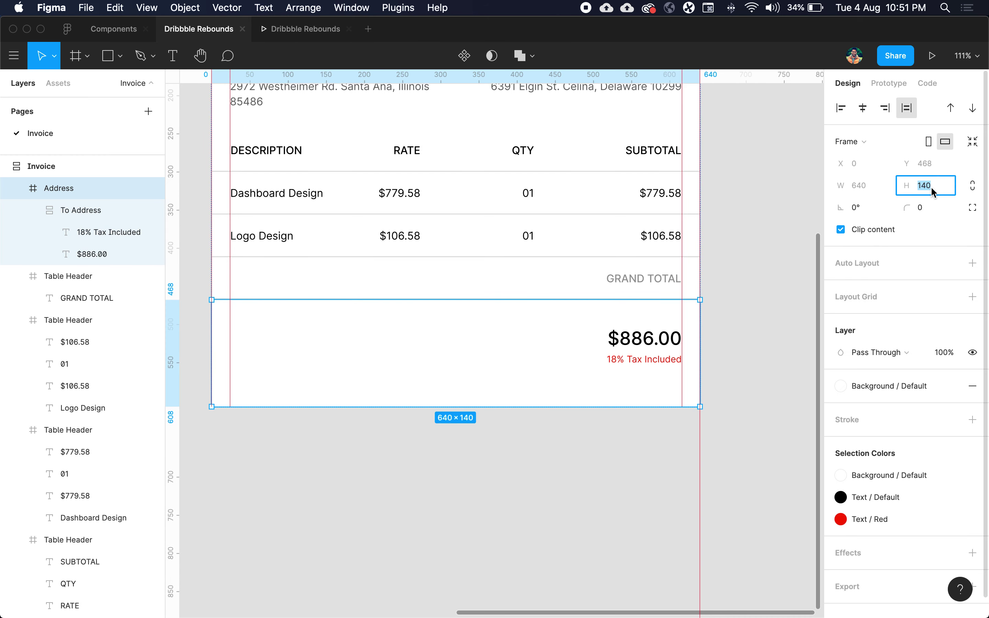
key("Down")
key("Down")
key("Down")
key("Down")
key("Down")
key("Down")
key("Down")
key("Down")
key("Down")
key("Down")
key("Down")
key("Down")
key("Down")
key("Down")
key("Down")
key("Down")
key("Down")
key("Down")
key("Down")
key("Down")
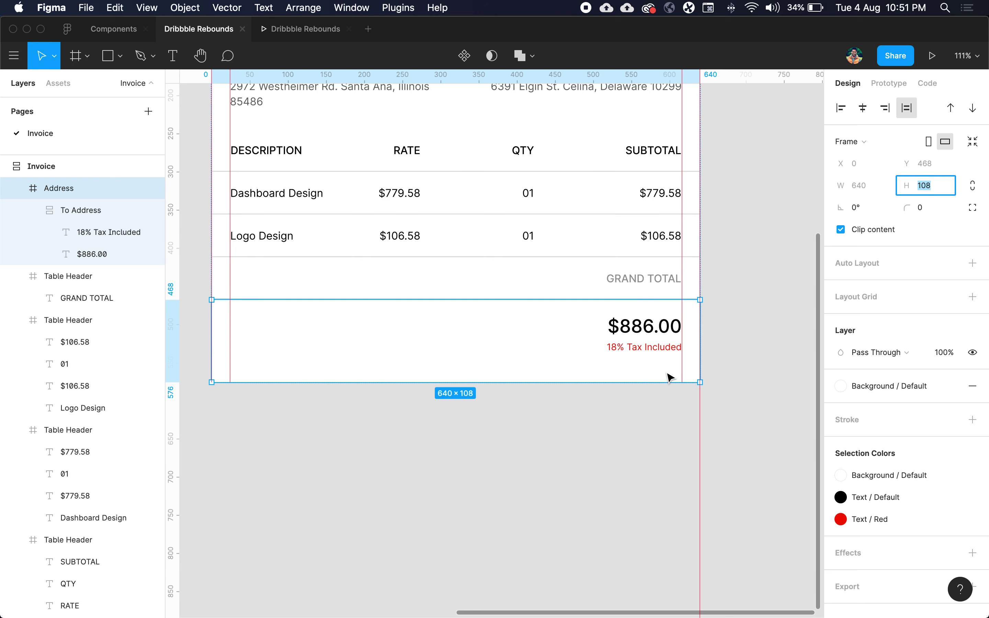
Step: Center the total and tax text block vertically within the bottom section
double_click(653, 348)
left_click(929, 107)
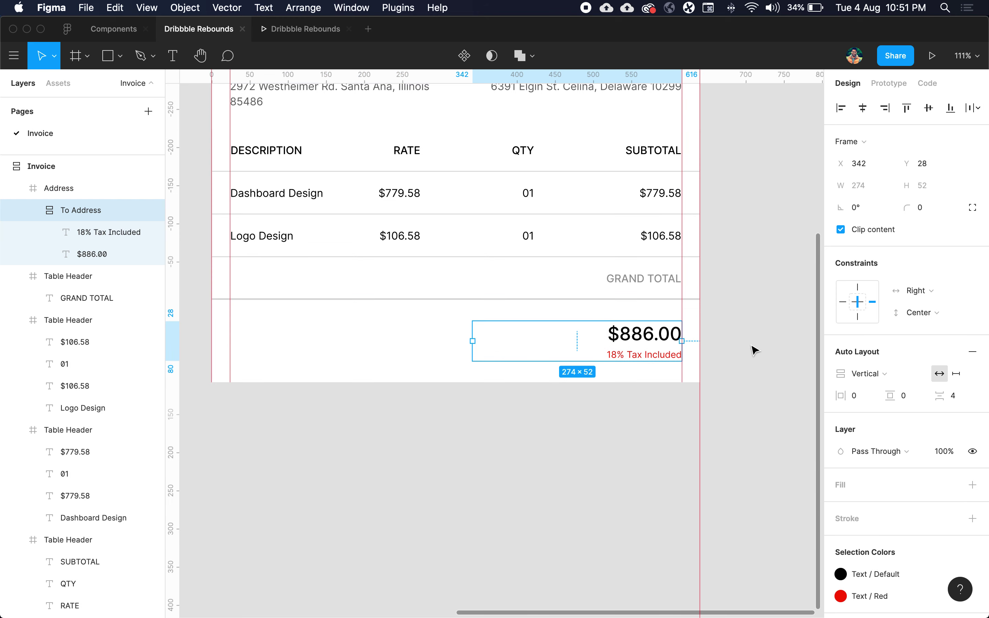
left_click(735, 340)
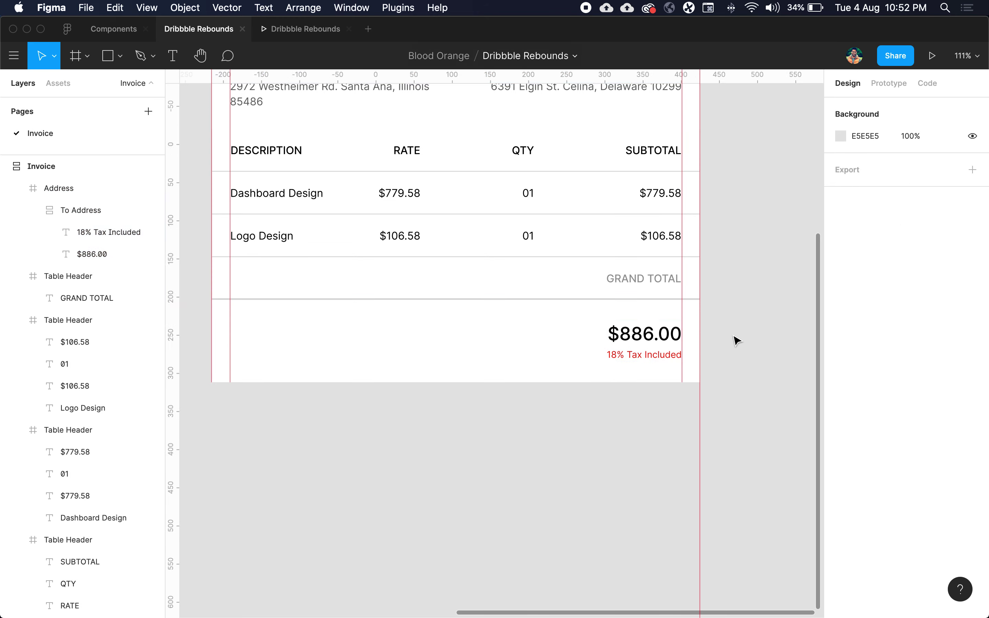
Step: Set the total section's frame height to 104
left_click(662, 332)
left_click(673, 334)
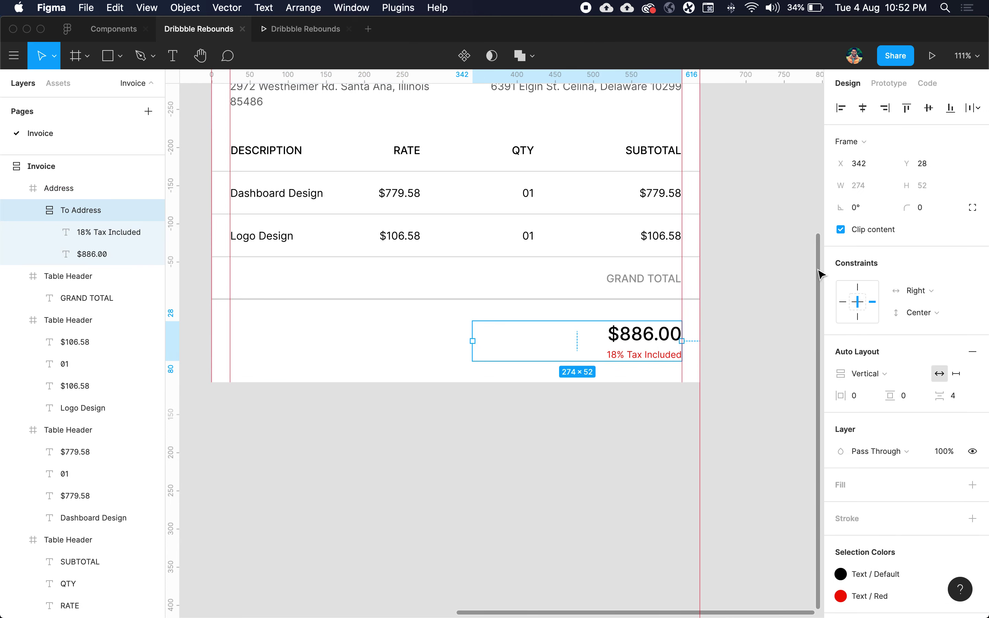
left_click(750, 325)
left_click(691, 331)
left_click(933, 188)
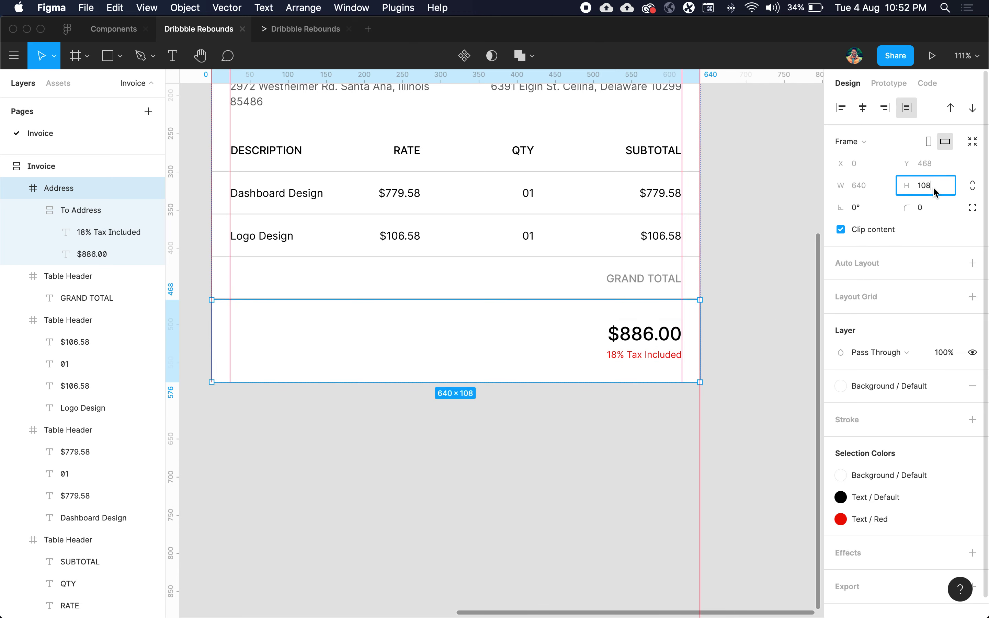
key("Down")
key("Down")
key("Down")
key("Down")
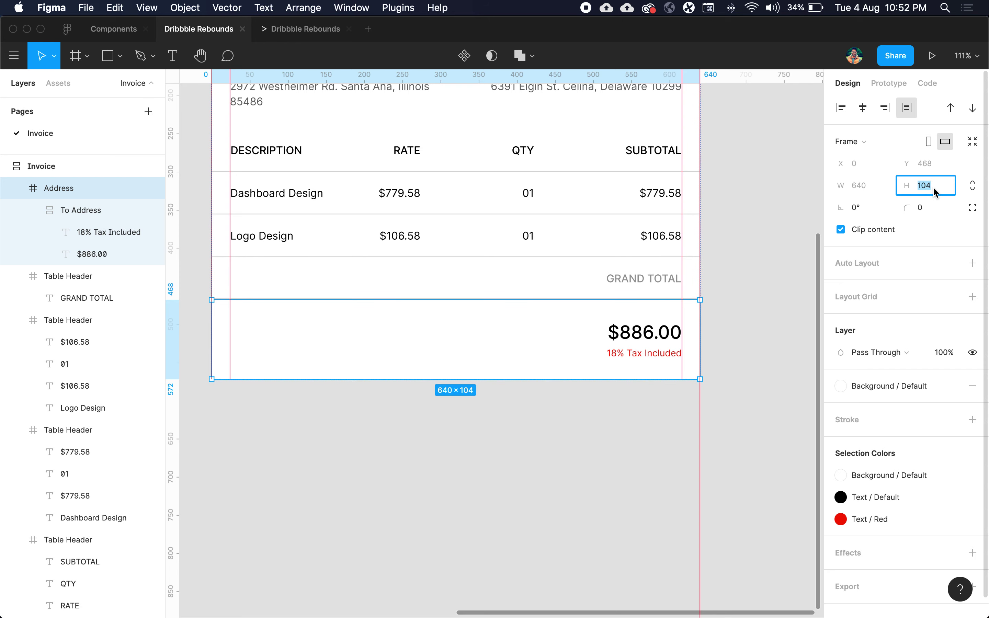
left_click(745, 286)
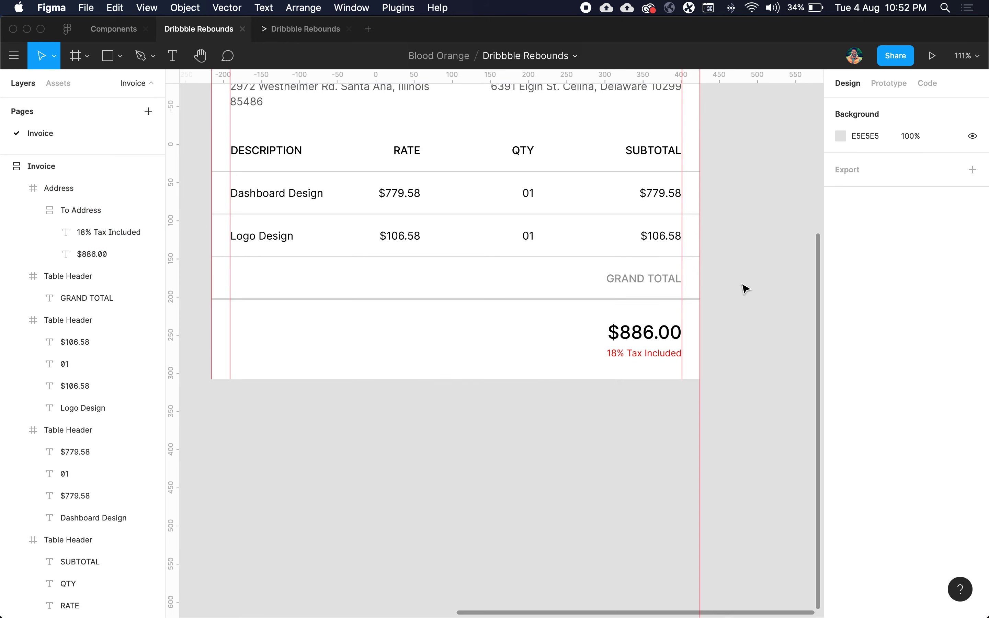
Step: Copy the reference invoice's signature image into the new invoice's total section and center it vertically
scroll(660, 398, "down", 5)
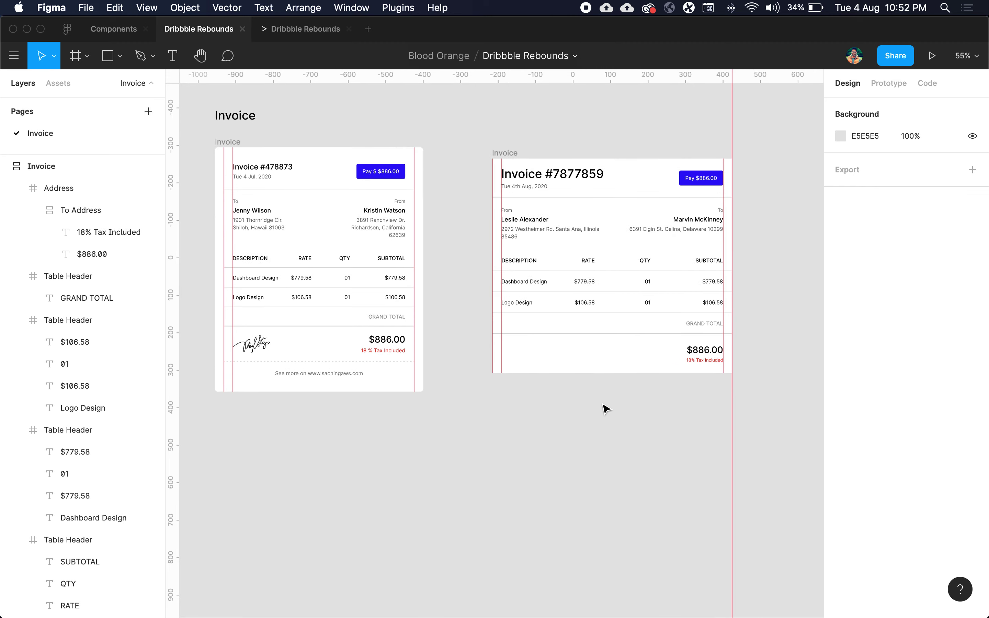
double_click(258, 347)
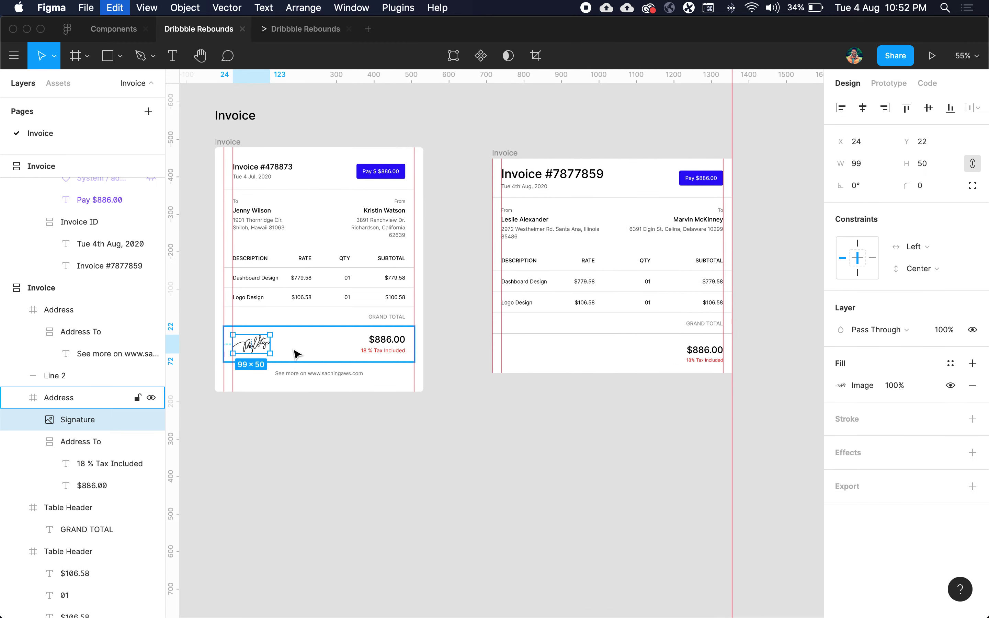
scroll(585, 375, "up", 5)
left_click(585, 394)
left_click(577, 361)
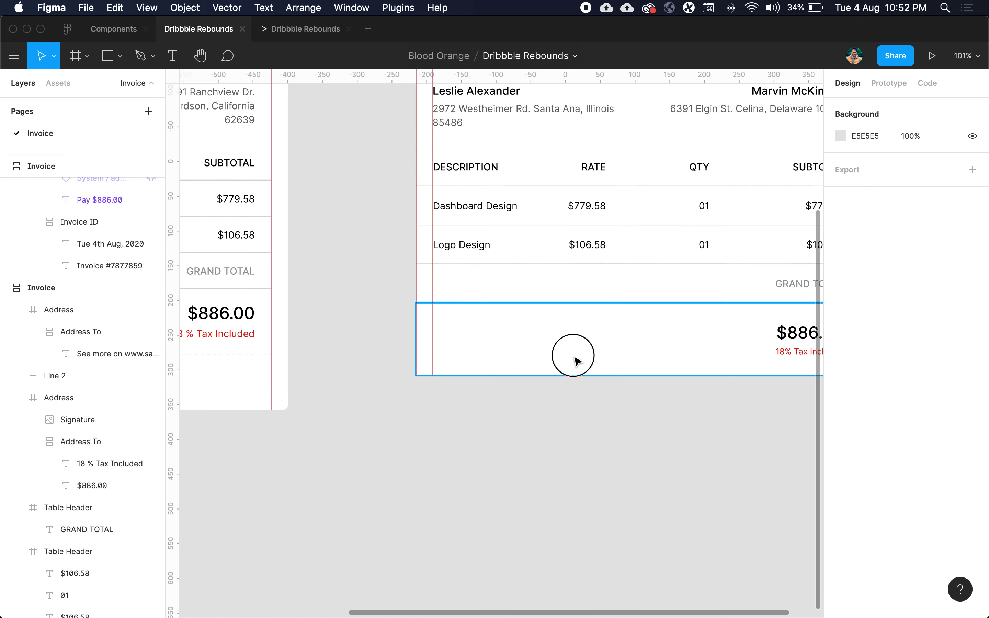
scroll(641, 388, "right", 3)
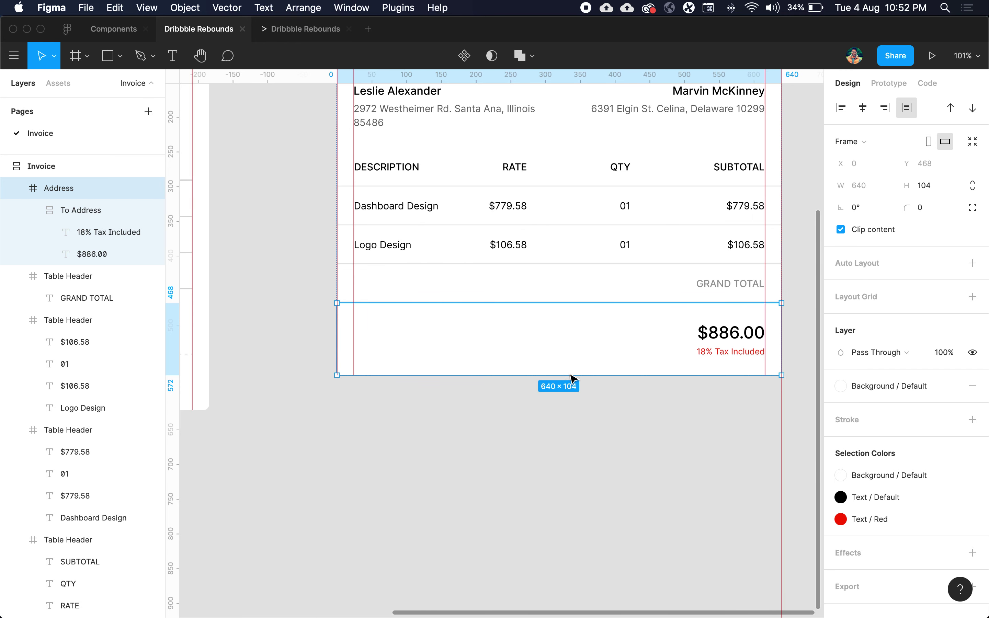
key("super+v")
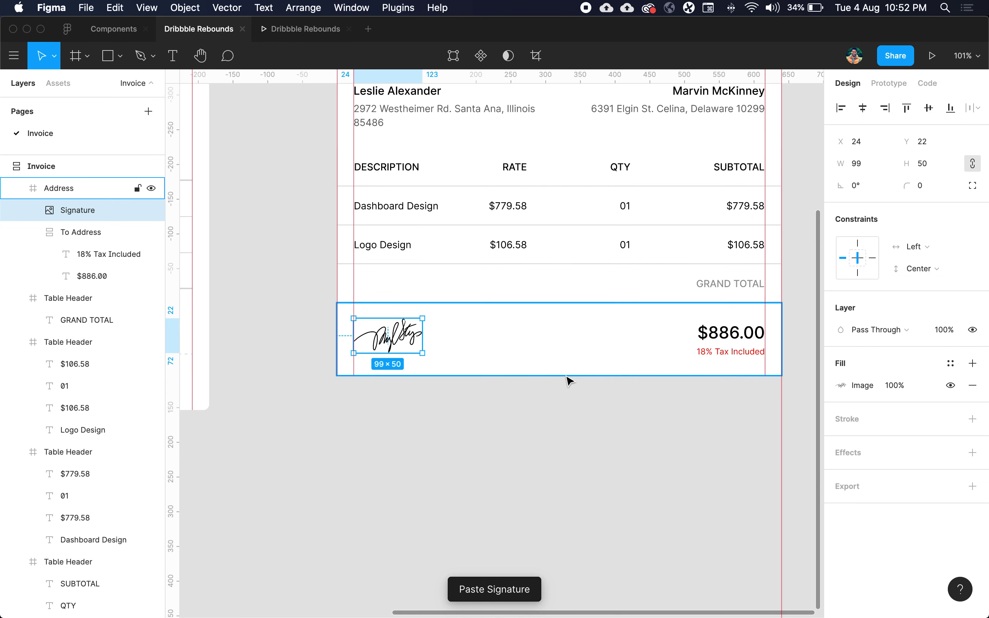
left_click(930, 111)
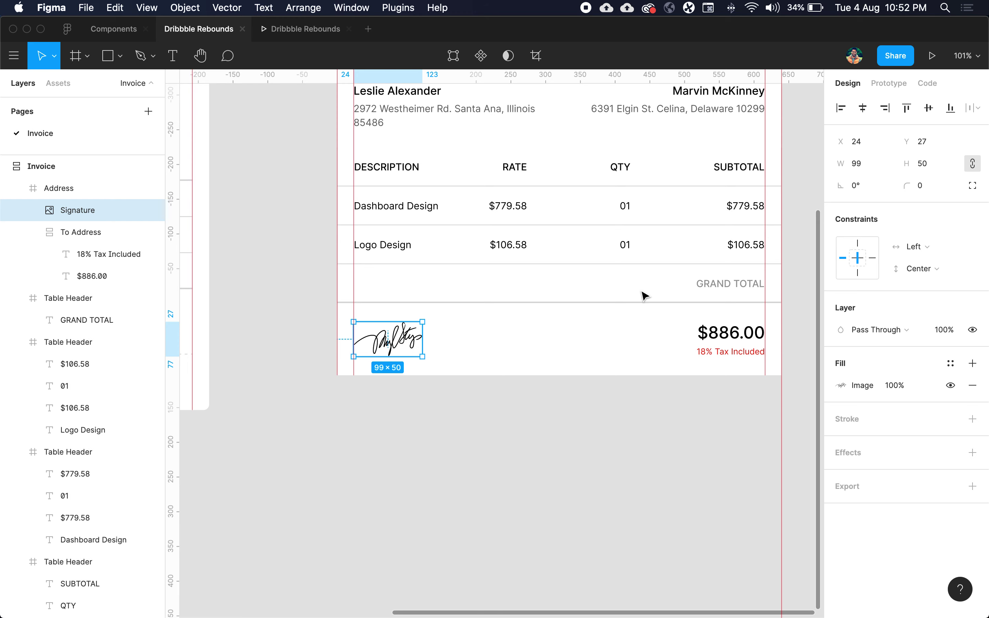
left_click(505, 426)
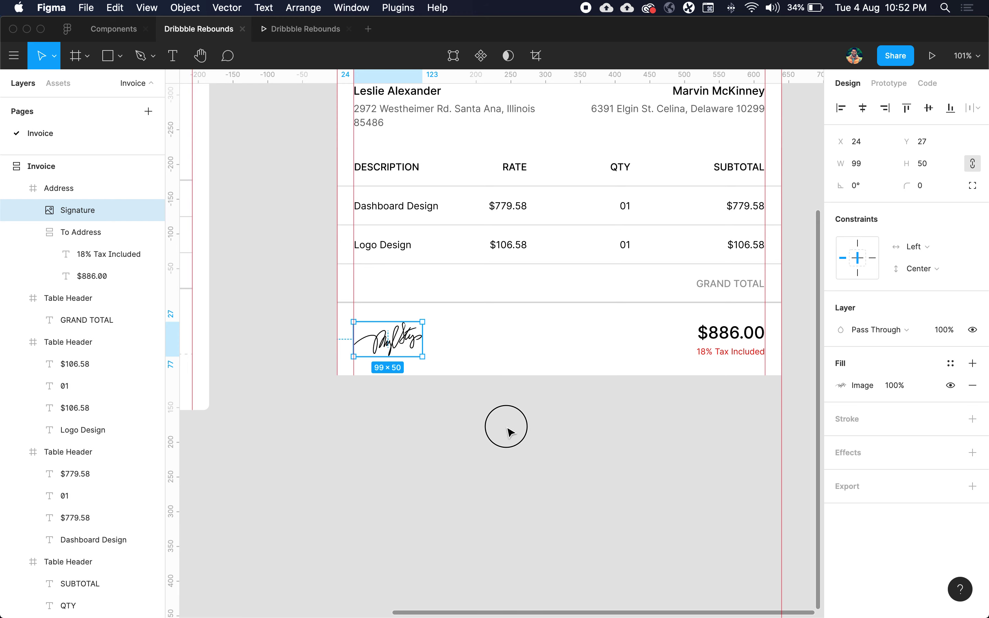
Step: Compare the new invoice's signature and total section with the reference invoice and examine the reference's dashed divider and footer
left_click(392, 351)
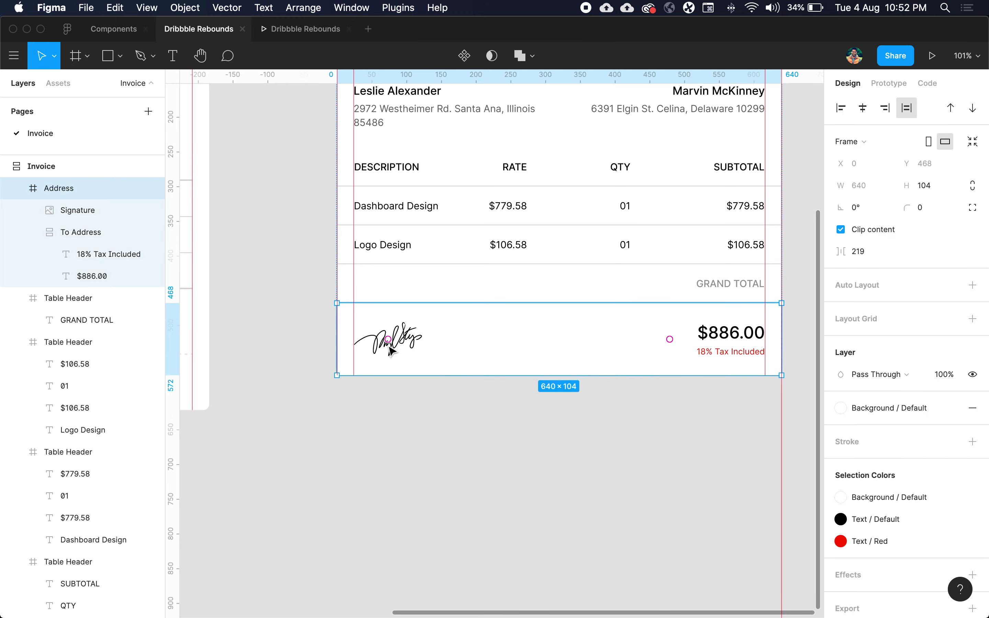
left_click(468, 372)
left_click(470, 418)
left_click(569, 366)
scroll(637, 425, "down", 5)
left_click(638, 425)
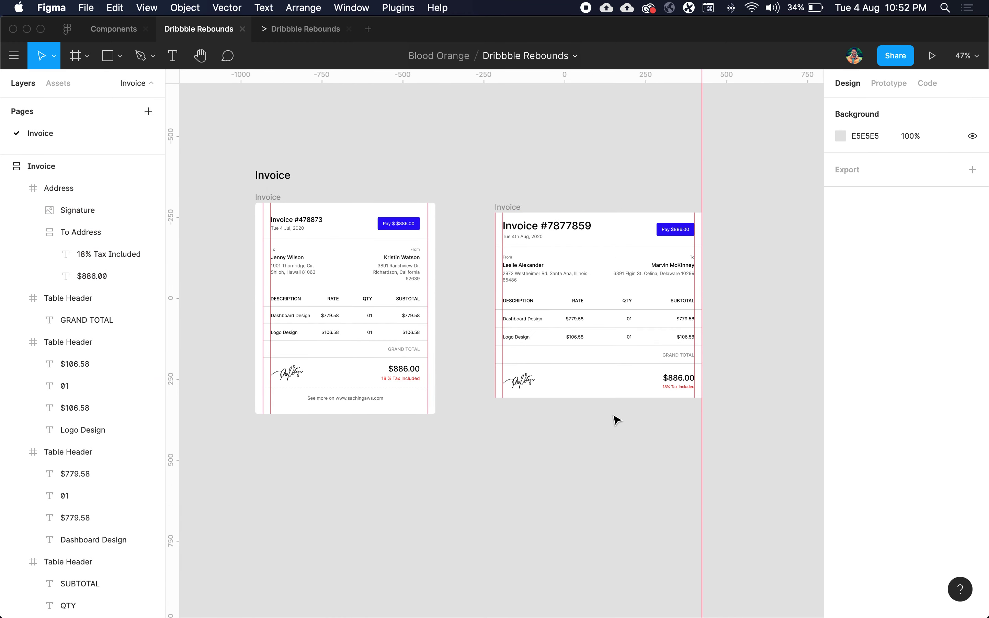
scroll(375, 400, "up", 5)
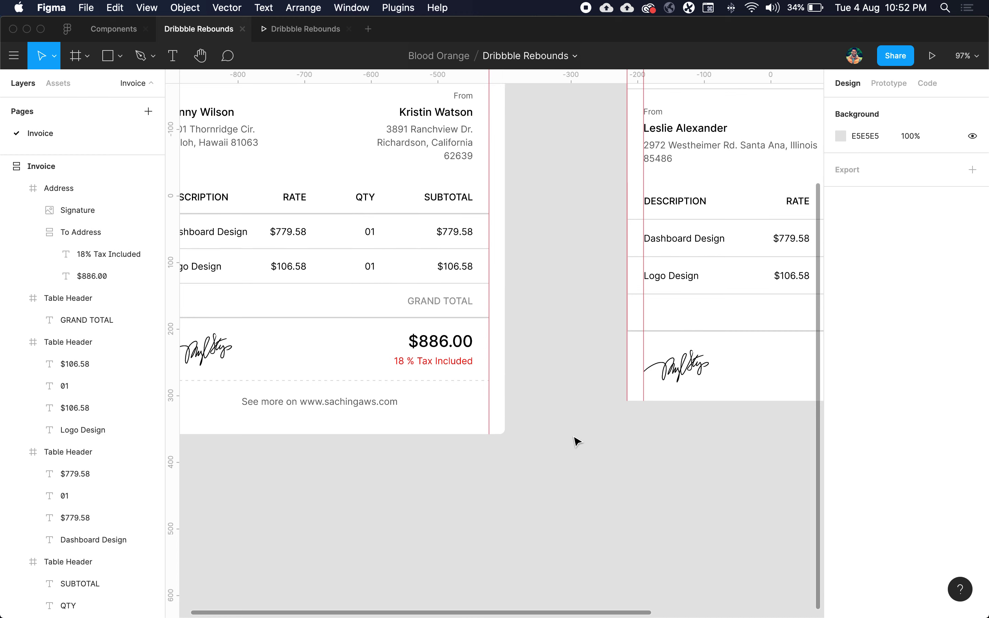
scroll(607, 461, "right", 10)
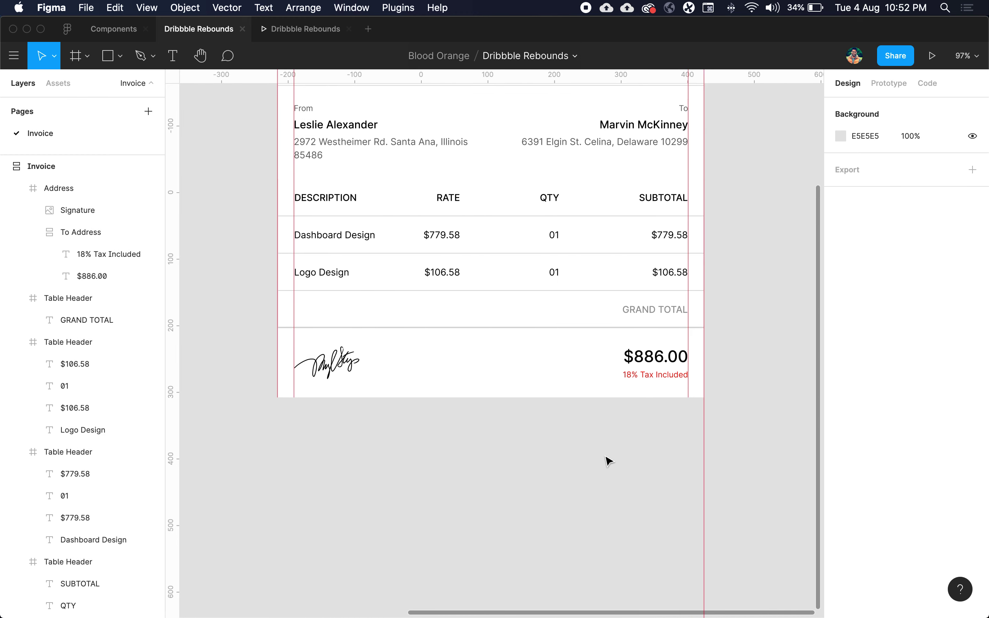
Step: Draw a horizontal line about 489 px long on the canvas just below the total section
scroll(608, 461, "left", 2)
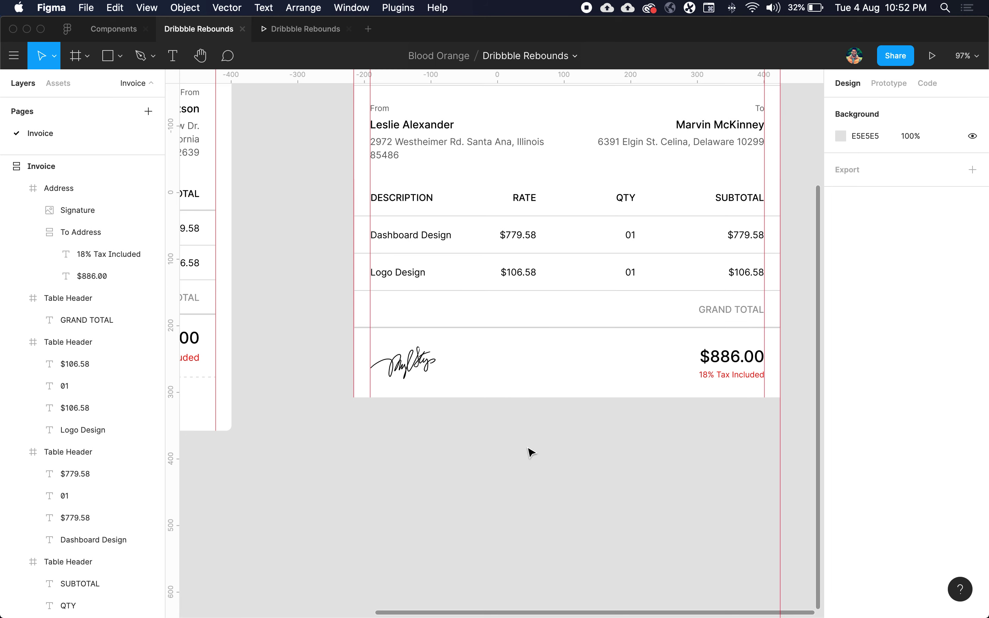
key("shift+l")
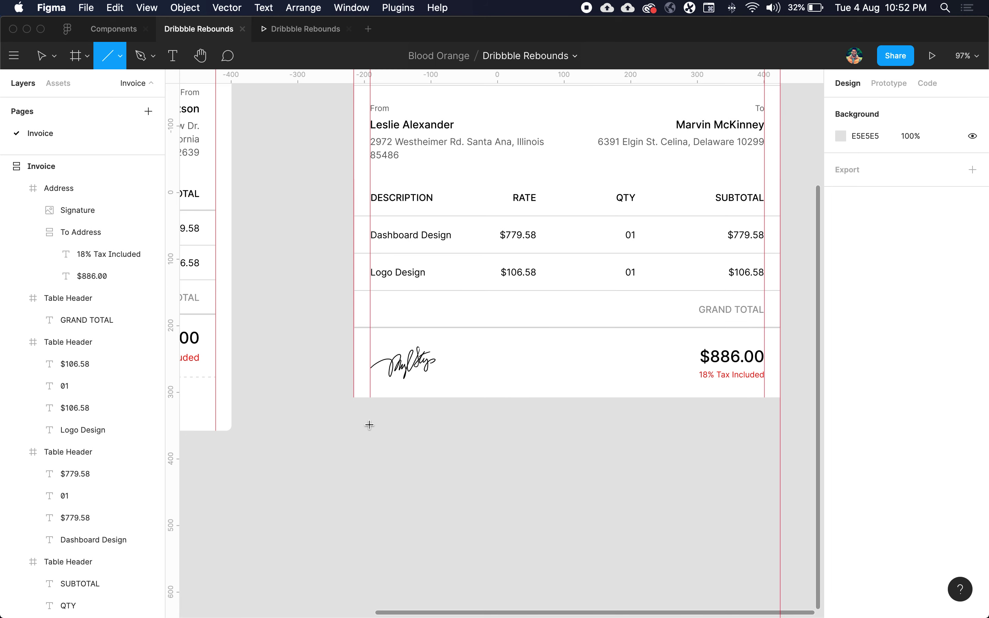
left_click_drag(369, 425, 695, 425)
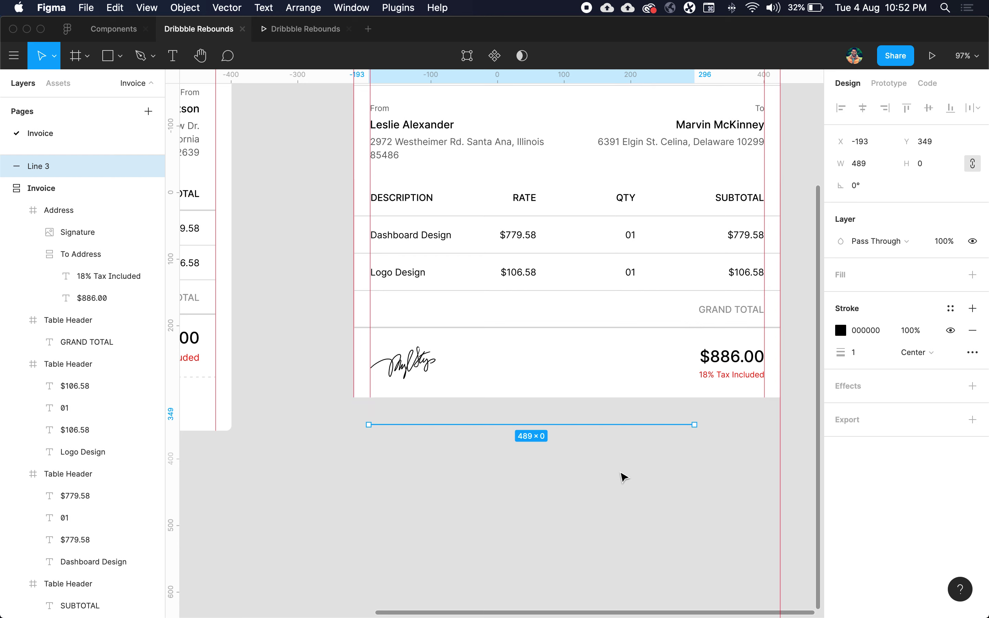
left_click(623, 476)
left_click(634, 372)
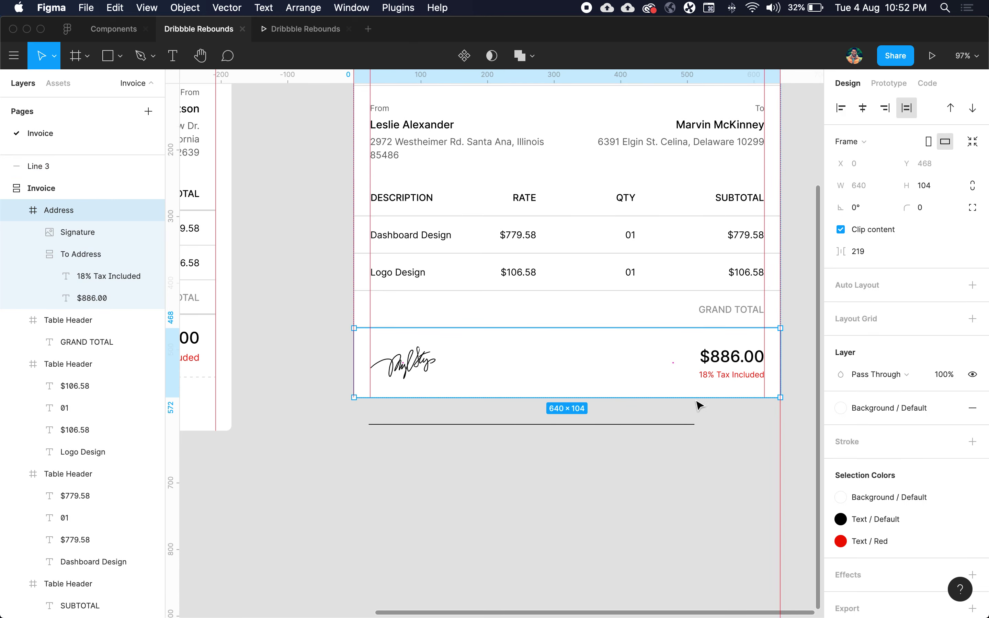
Step: Set the width of the horizontal line below the total section to 640
left_click_drag(638, 419, 675, 450)
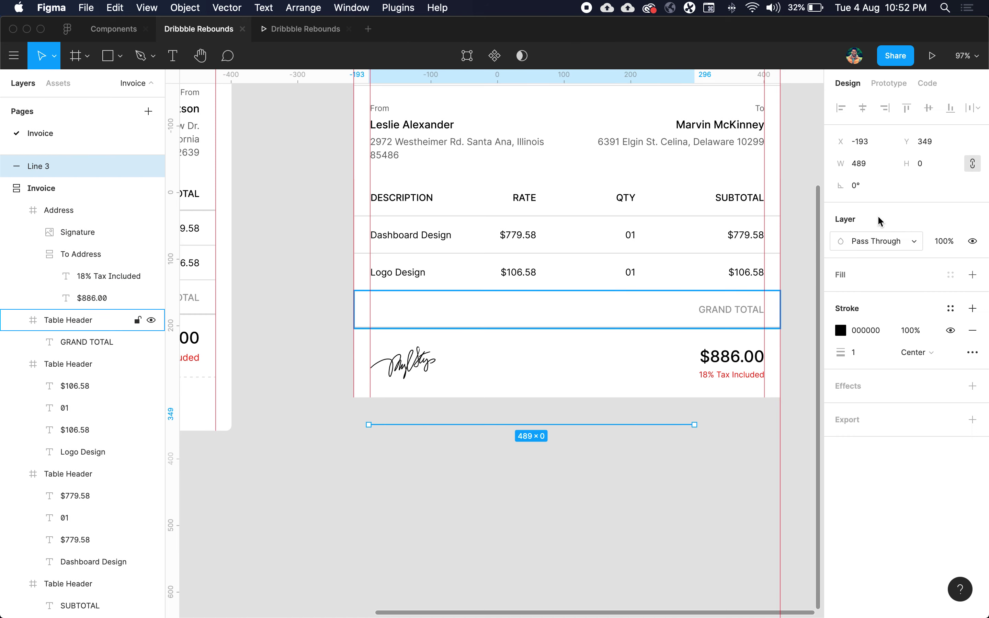
left_click(872, 166)
type("640")
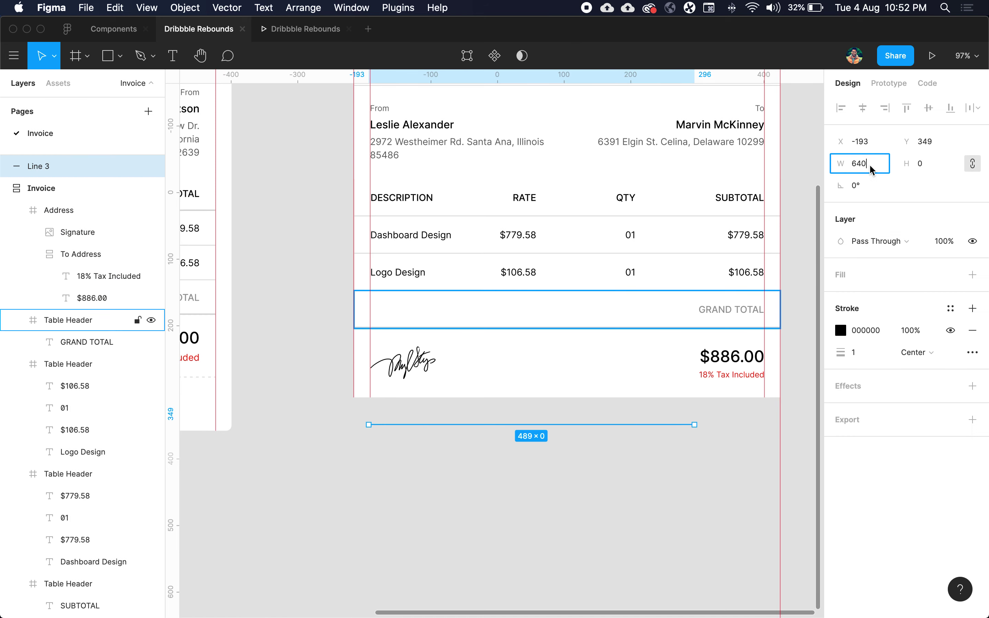
key("Return")
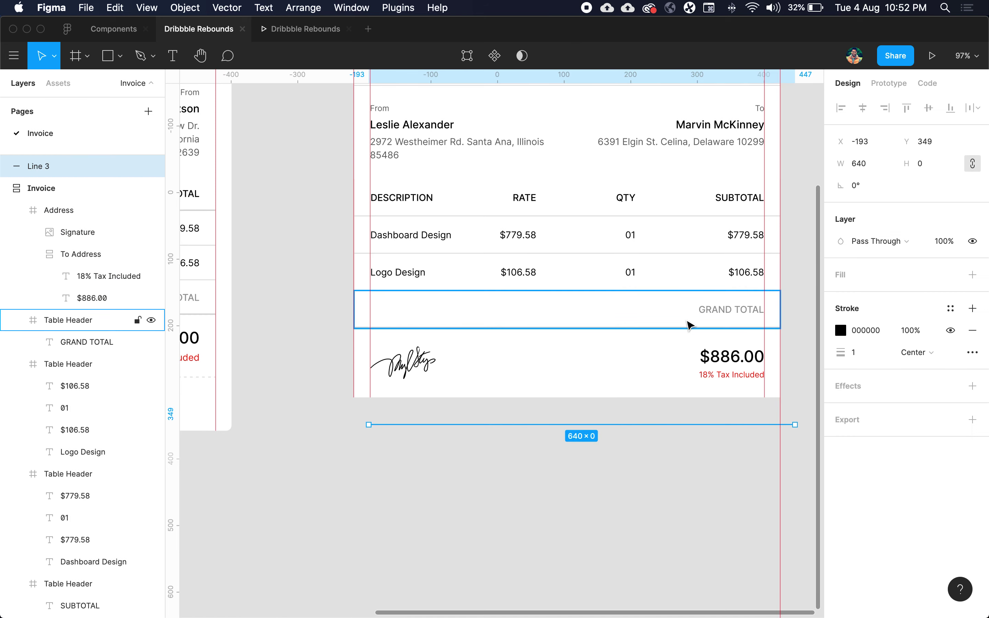
Step: Apply the Stroke / Default color style to the 640 px line's stroke
left_click(948, 310)
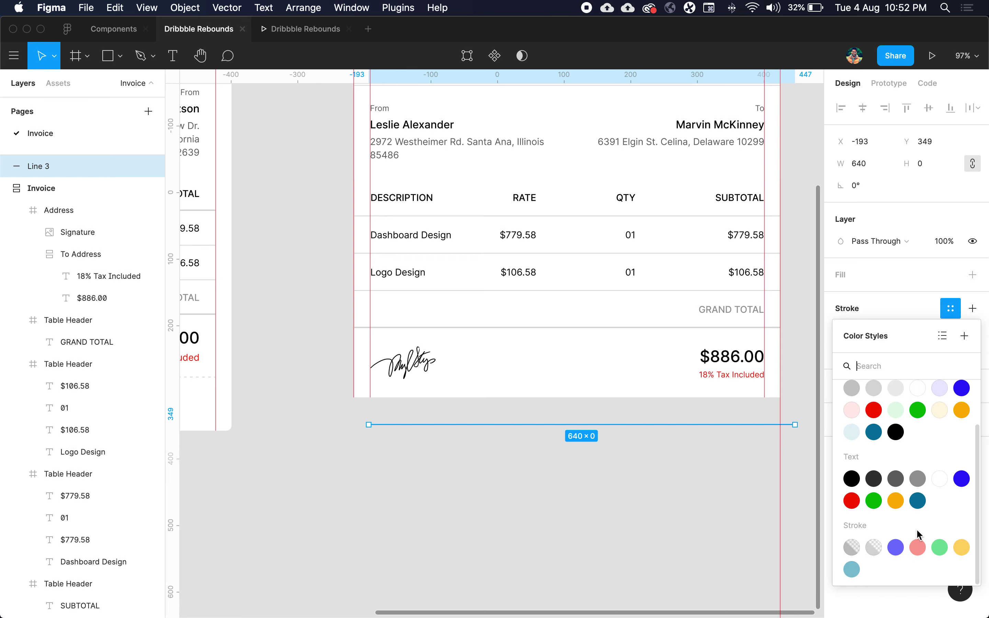
left_click(853, 547)
left_click(706, 547)
left_click_drag(706, 471, 656, 422)
Step: Give the line a dashed stroke with a dash and gap pattern of 2, 5
left_click(972, 331)
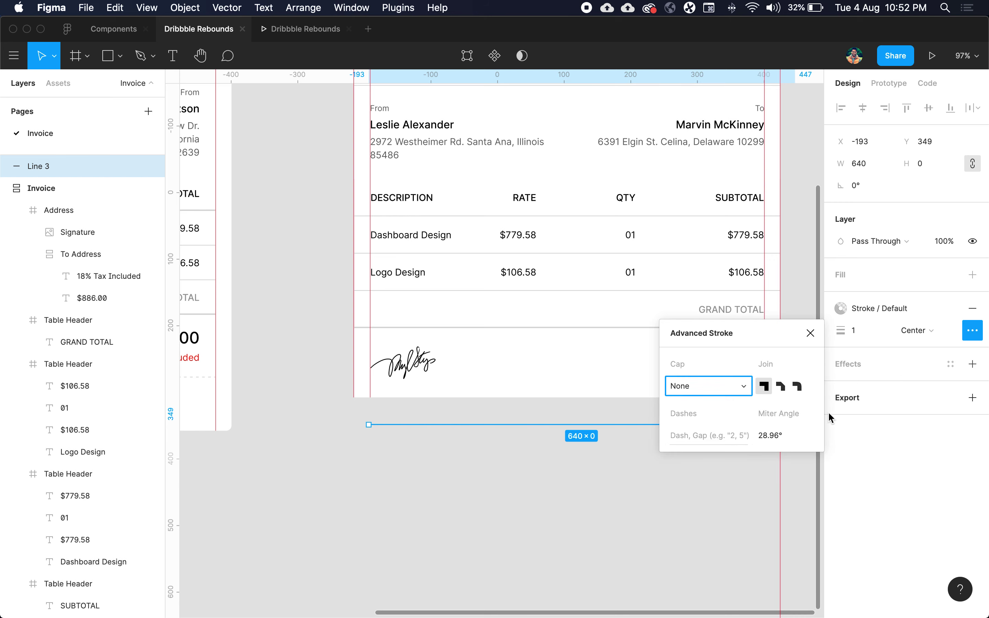
left_click(688, 441)
type("2, 5")
key("Return")
left_click(613, 457)
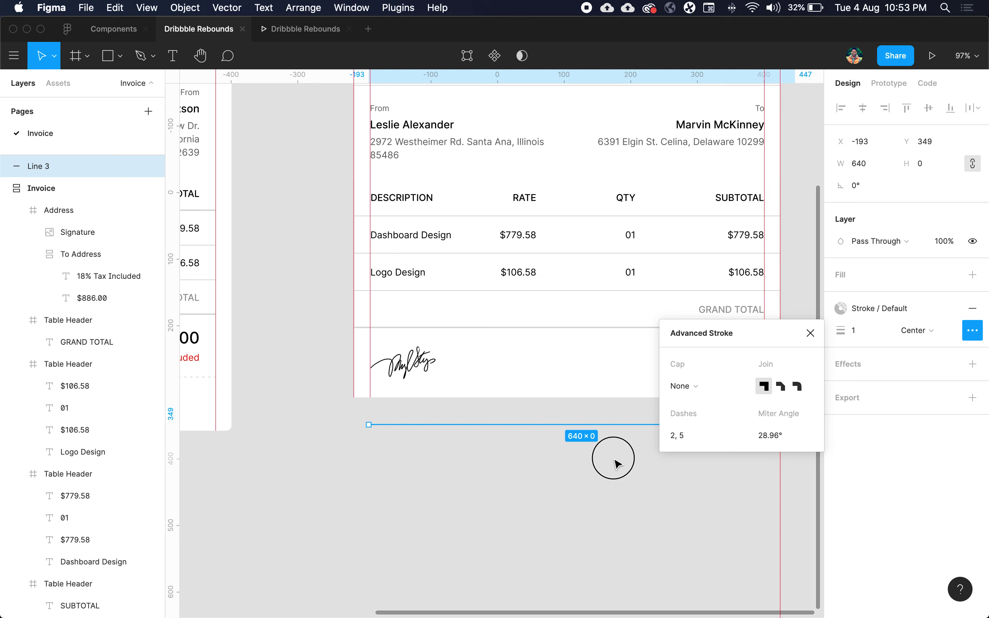
Step: Move the dashed line into the new invoice's auto layout, directly below the signature and total section
left_click(632, 425)
left_click_drag(632, 426, 622, 398)
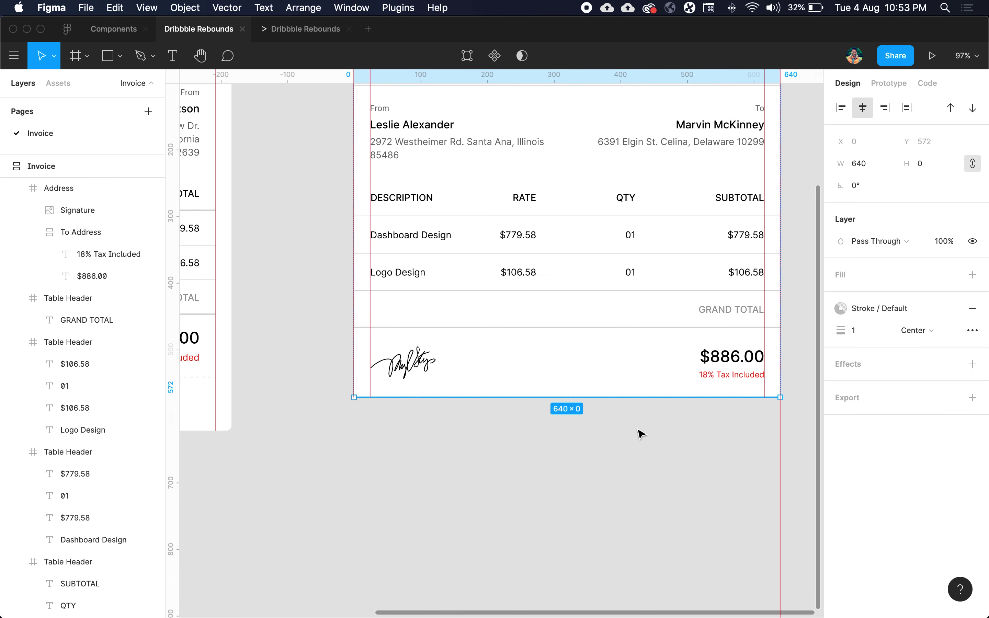
left_click(638, 451)
Step: Examine the reference invoice's footer and compare the new invoice's dashed divider with it
scroll(587, 437, "left", 10)
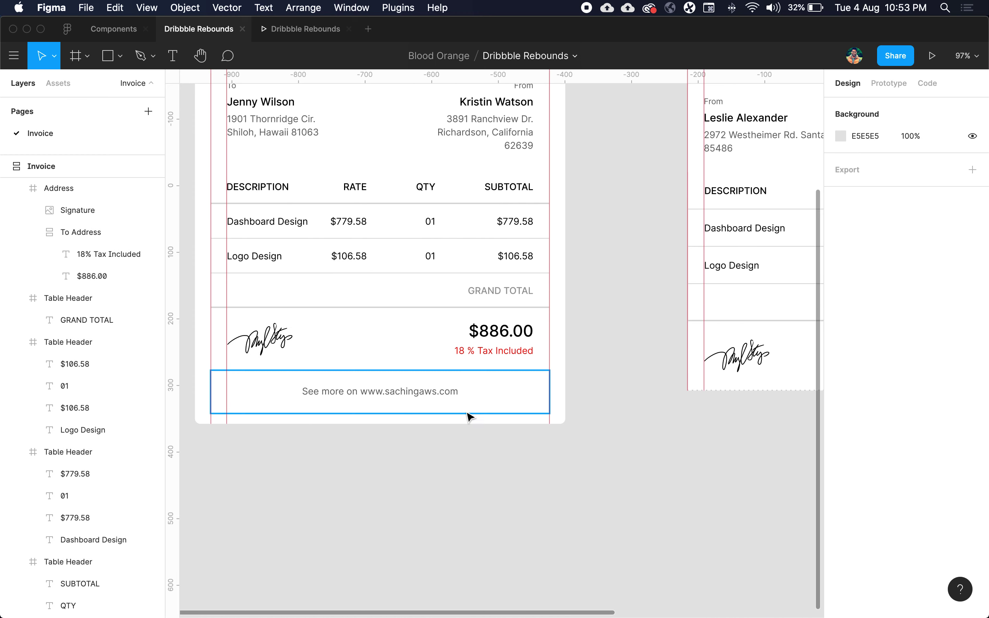
scroll(536, 448, "right", 8)
scroll(539, 448, "right", 3)
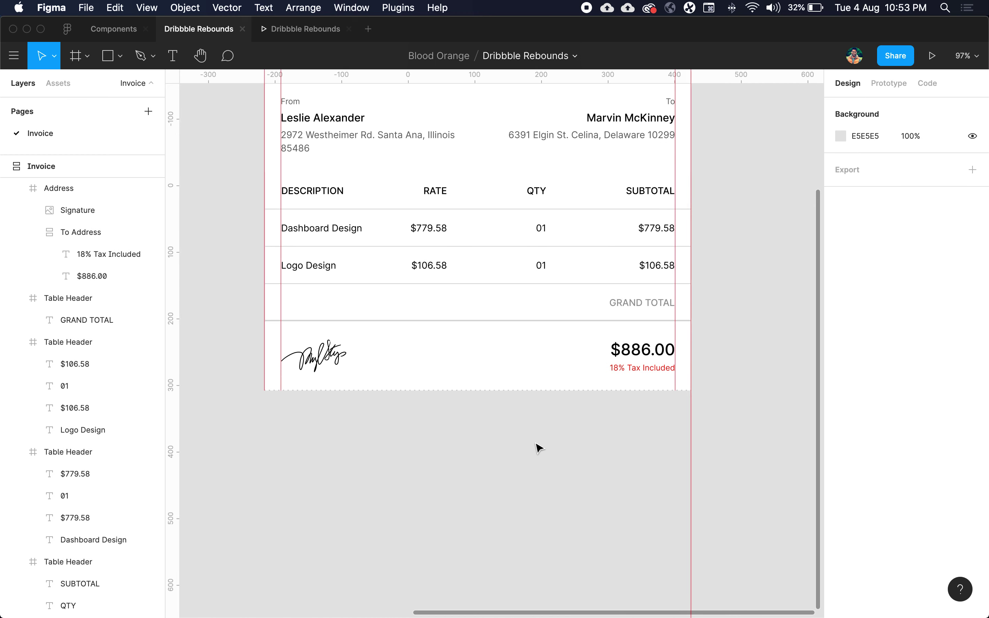
scroll(538, 447, "up", 3)
scroll(537, 446, "down", 3, "ctrl")
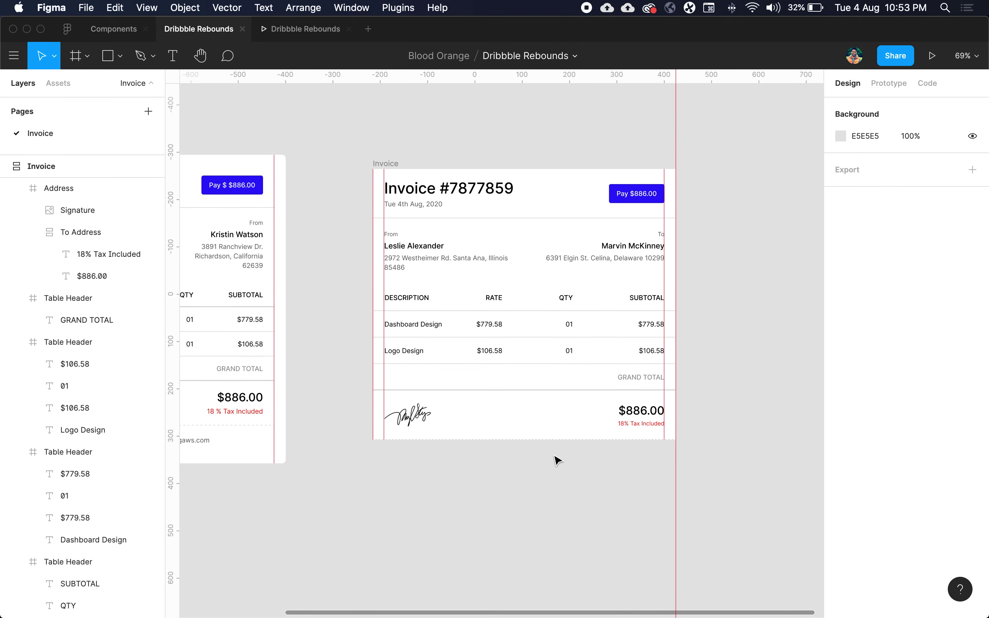
scroll(543, 445, "up", 5)
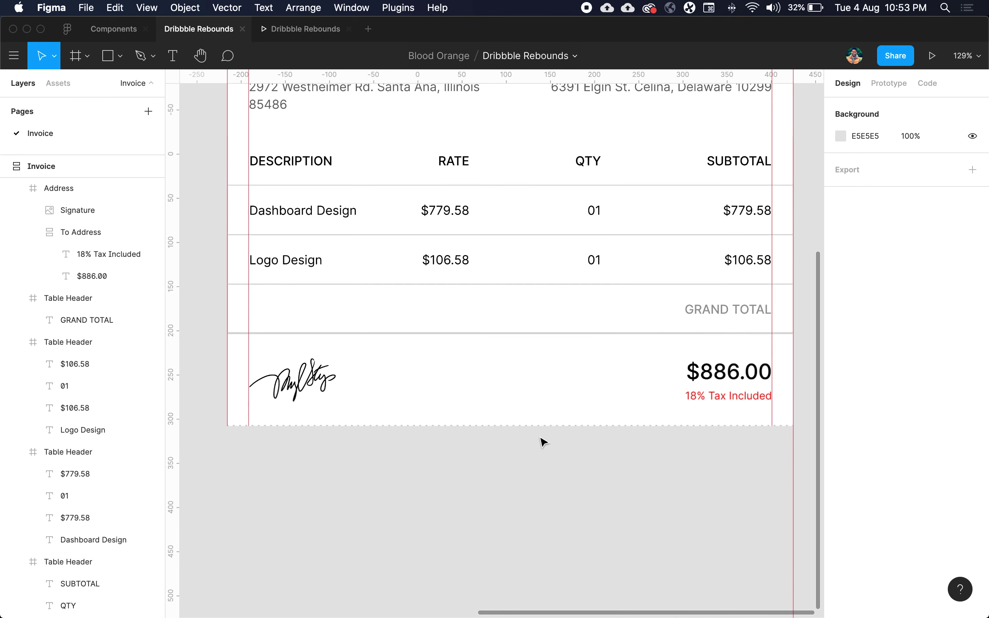
left_click(541, 429)
left_click(582, 434)
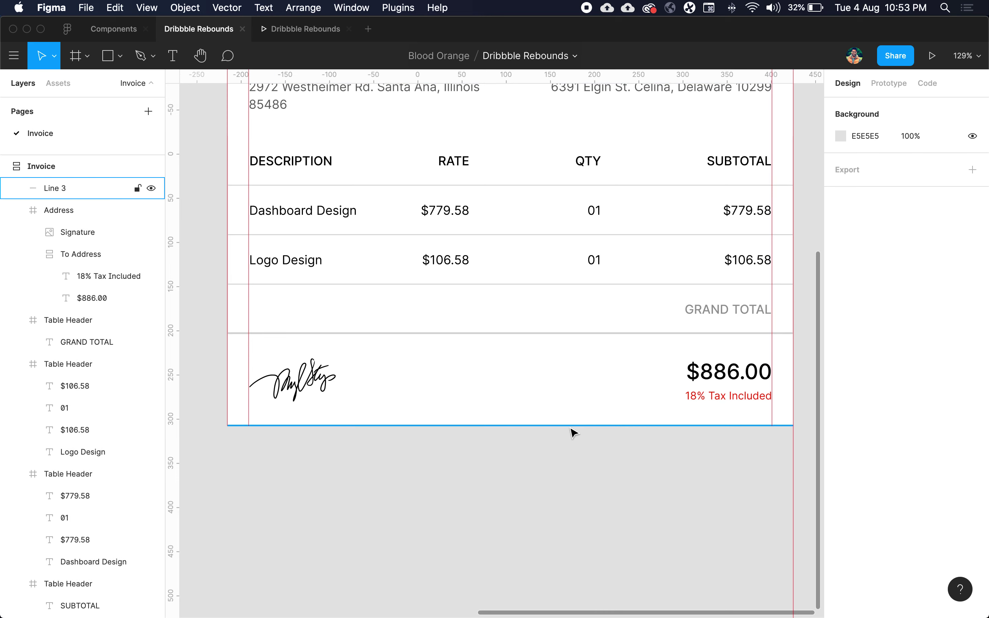
scroll(507, 499, "down", 1)
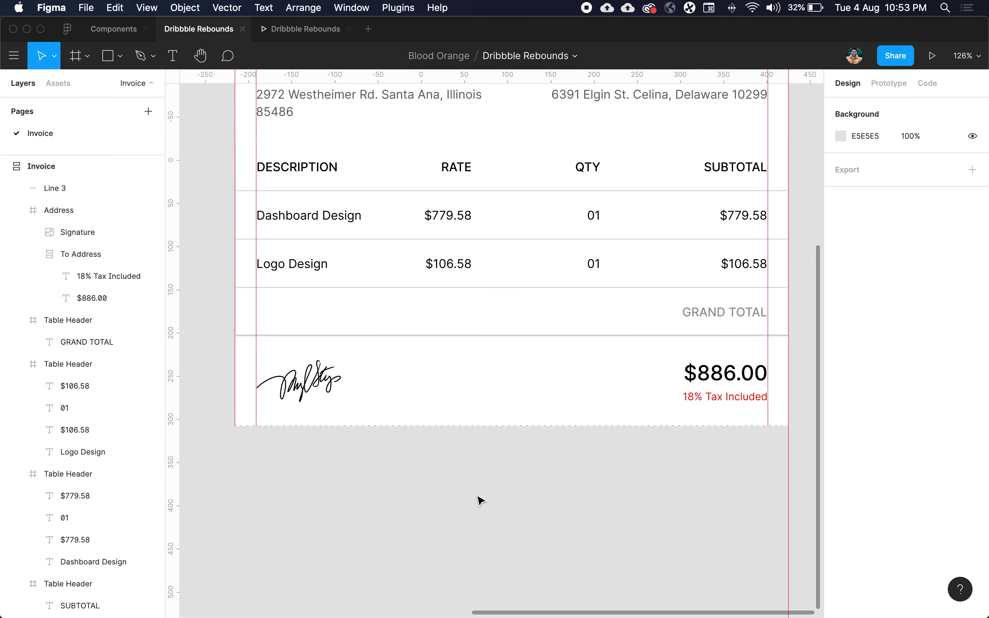
Step: Add a text layer below the invoice reading "See more on" followed by the website address
key("t")
left_click(469, 482)
type("S")
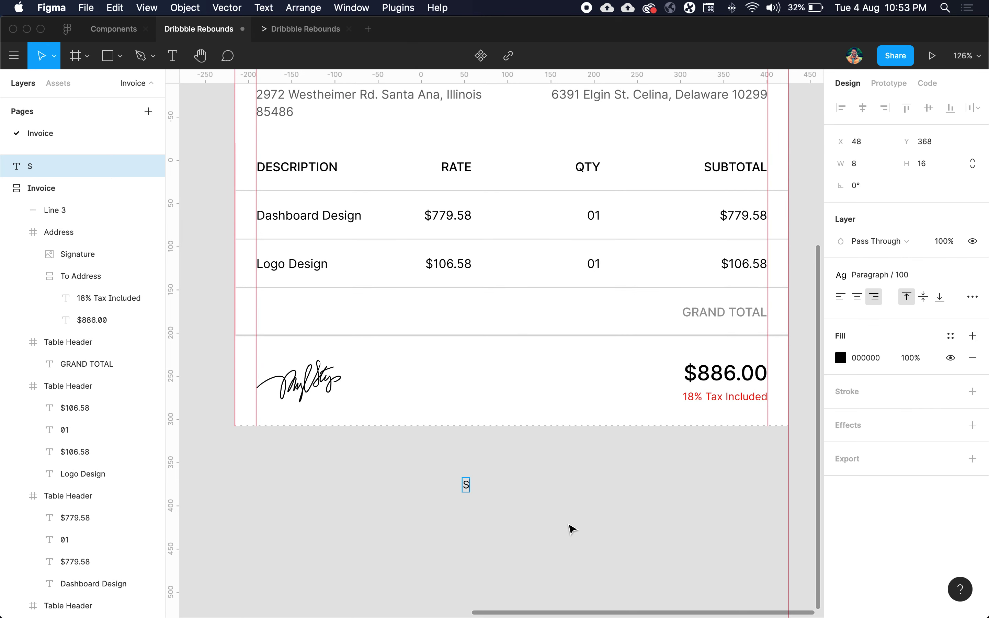
type("ee more on www.sa")
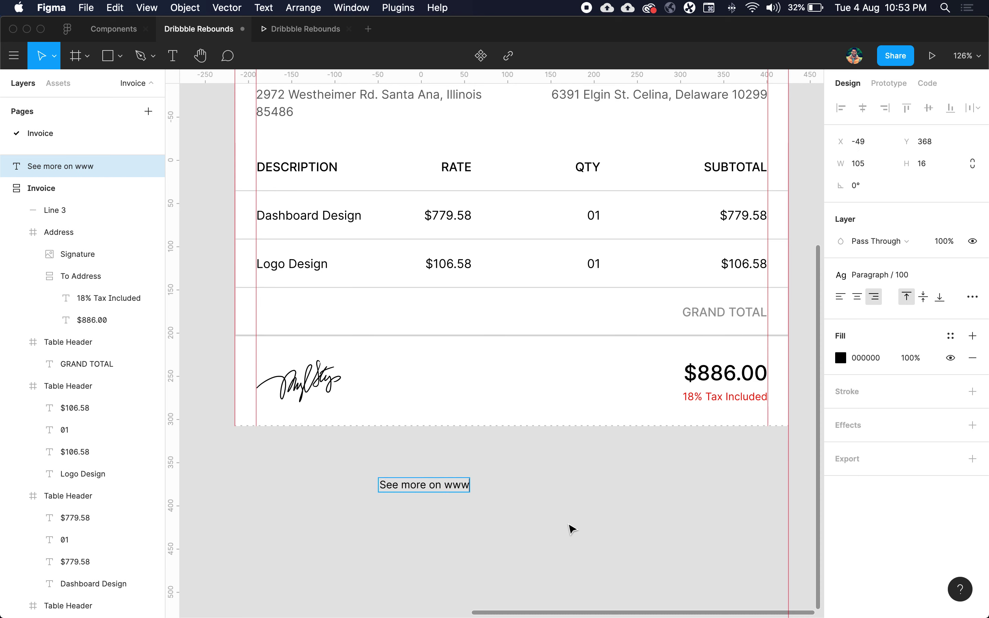
key("BackSpace")
key("BackSpace")
type(".sachingawas.com")
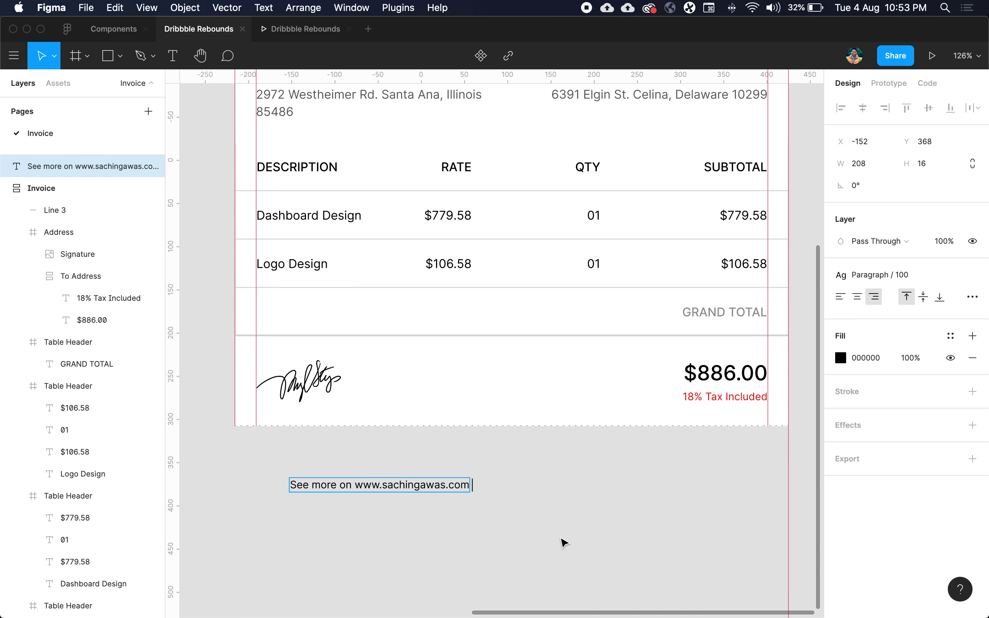
key("Escape")
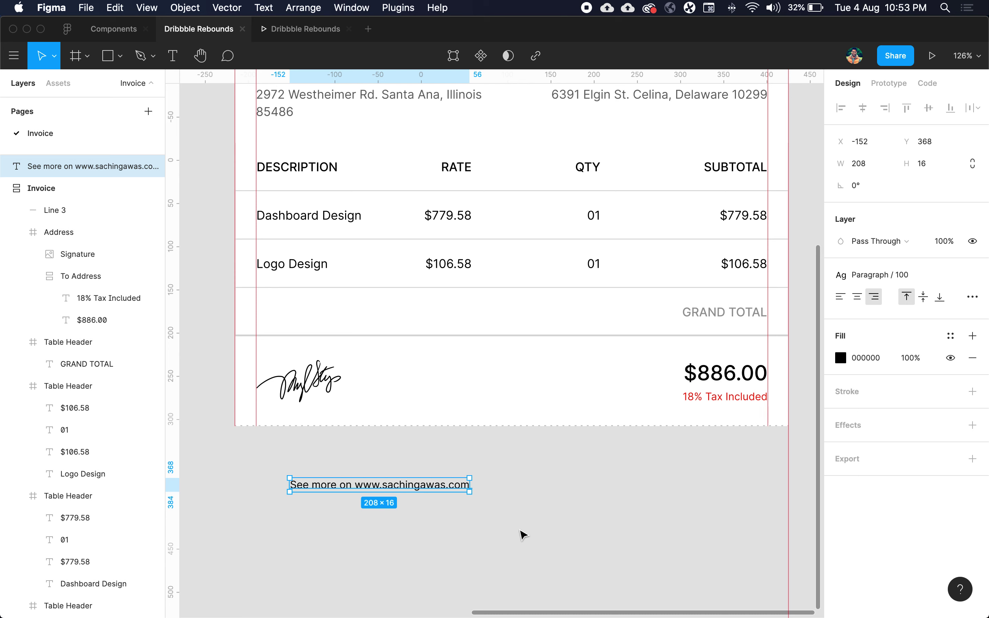
Step: Move the website text into the invoice's auto layout below the signature and total section
double_click(446, 476)
left_click(445, 474)
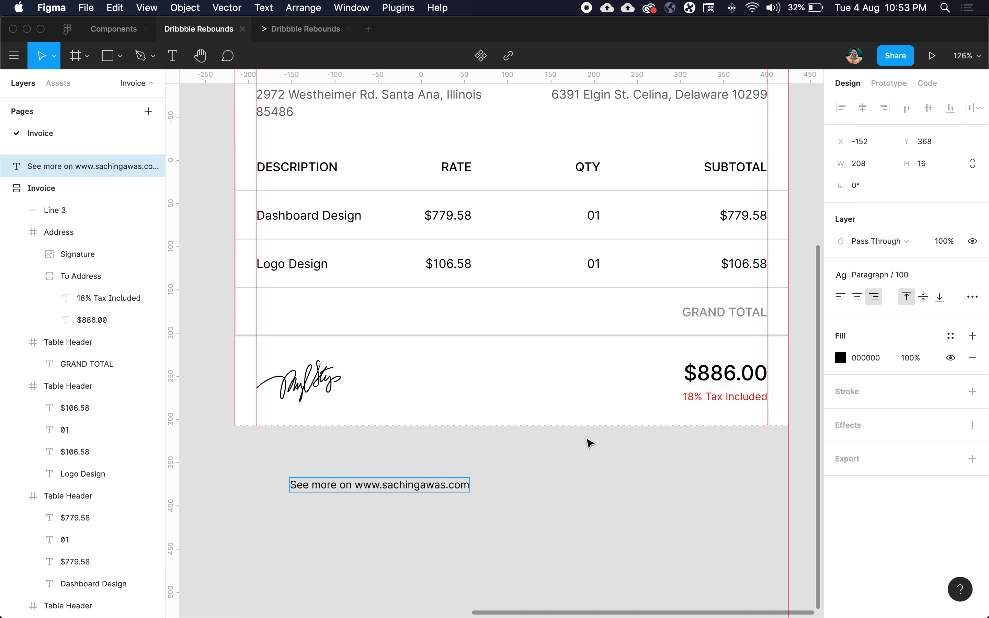
key("Escape")
mouse_move(448, 485)
left_mouse_down()
mouse_move(579, 475)
mouse_move(573, 484)
mouse_move(547, 475)
mouse_move(545, 420)
mouse_move(552, 476)
mouse_move(537, 474)
mouse_move(532, 336)
mouse_move(537, 448)
left_mouse_up()
left_click(524, 449)
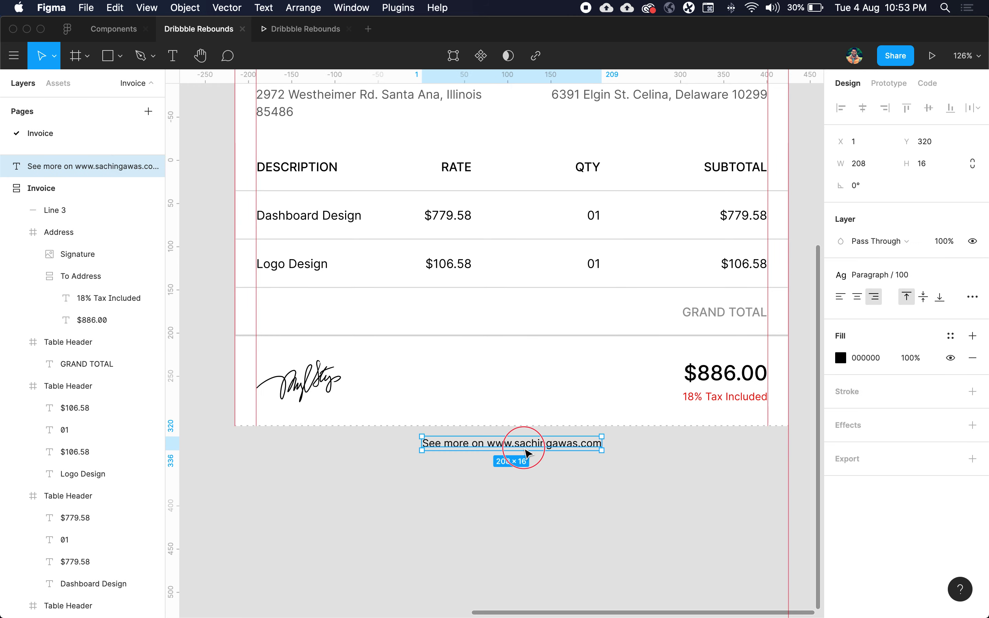
mouse_move(521, 442)
left_mouse_down()
mouse_move(518, 415)
mouse_move(521, 425)
left_mouse_up()
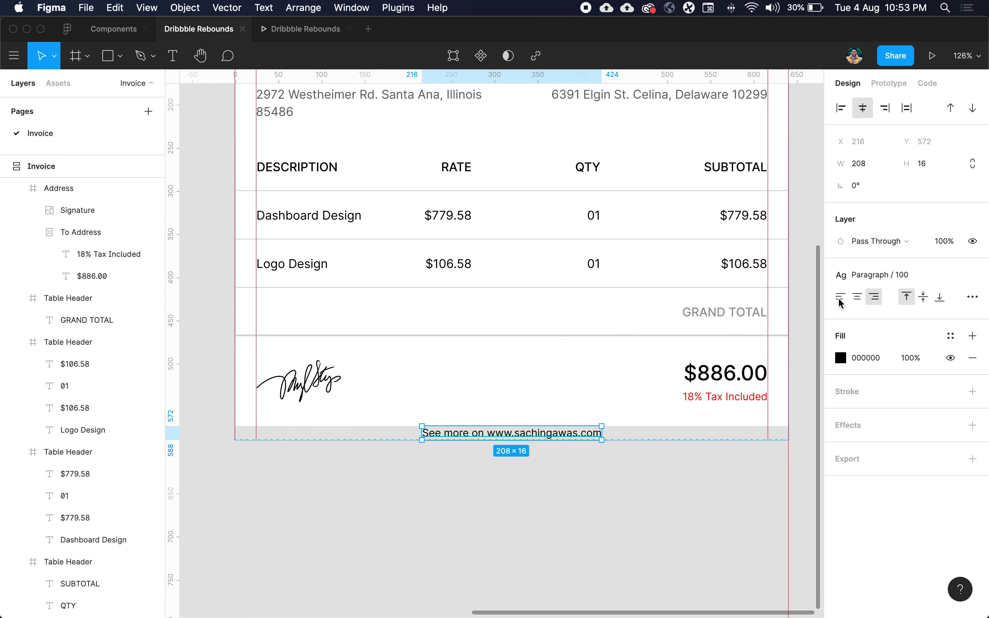
Step: Set the footer website text's horizontal alignment to center
left_click(857, 296)
left_click(652, 470)
left_click(569, 433)
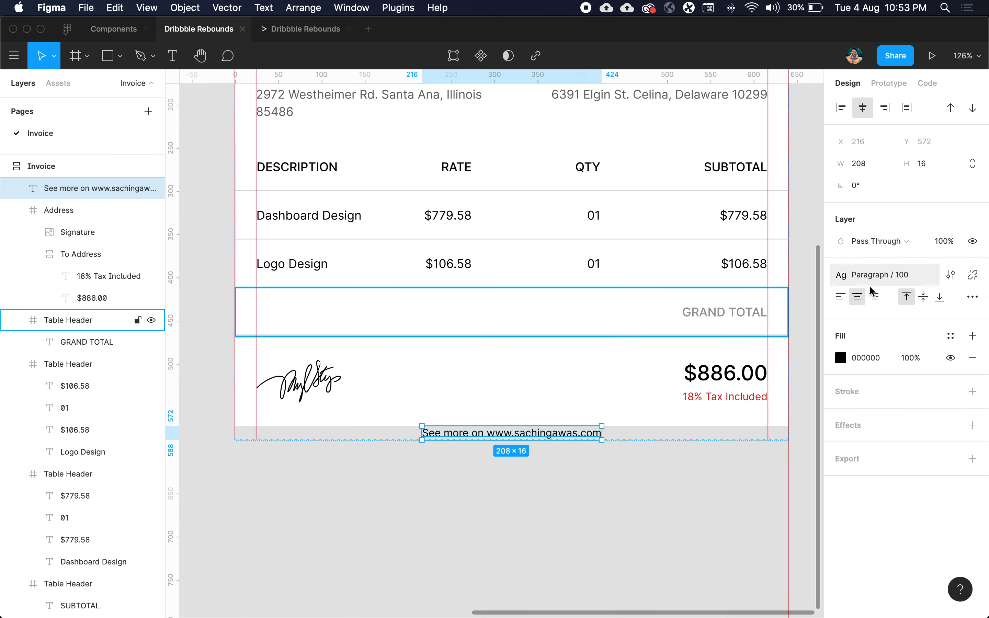
Step: Set the footer text's height to 48 and align the text vertically to the middle
left_click(932, 174)
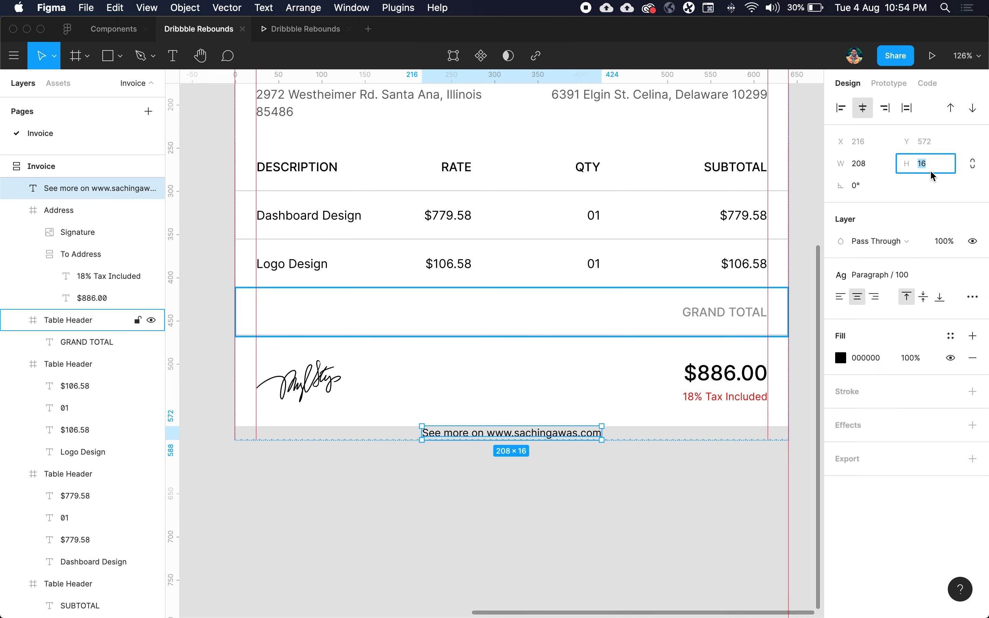
type("48")
key("Return")
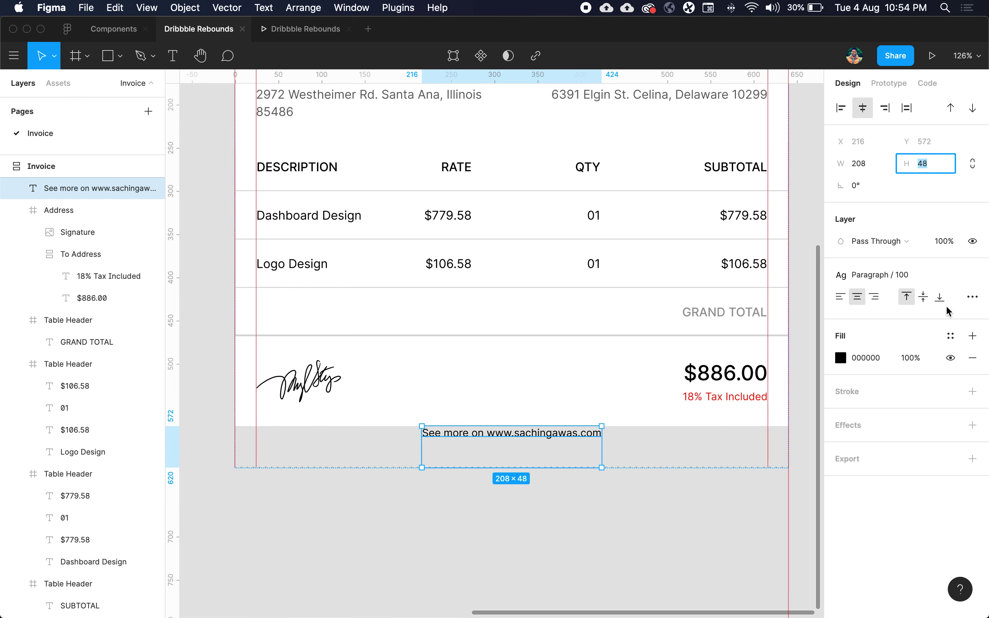
left_click(923, 297)
left_click(622, 504)
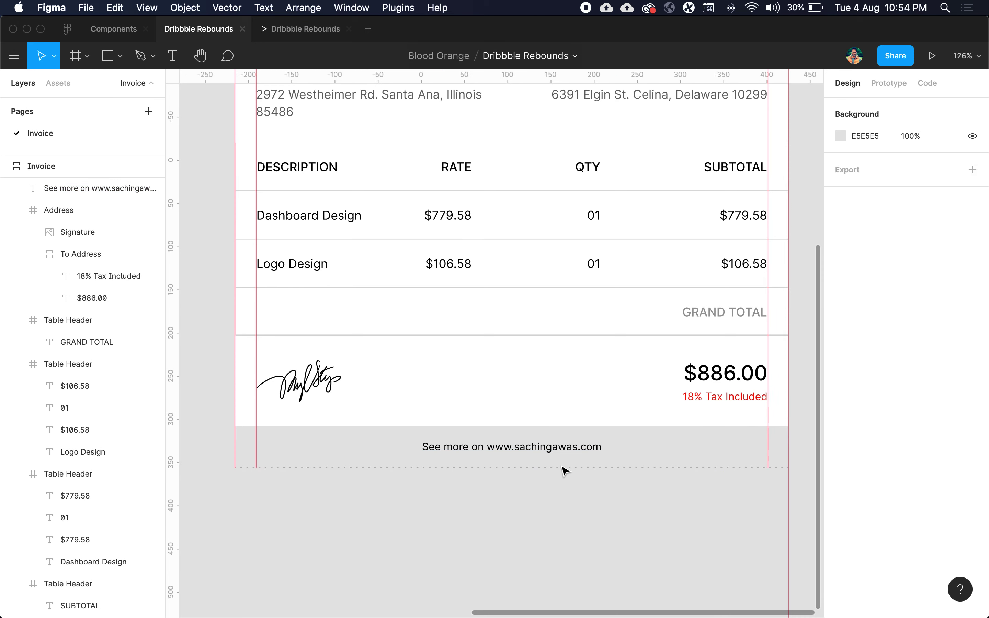
Step: Reorder the dashed divider so that it sits between the total section and the footer text
left_click(549, 468)
key("Up")
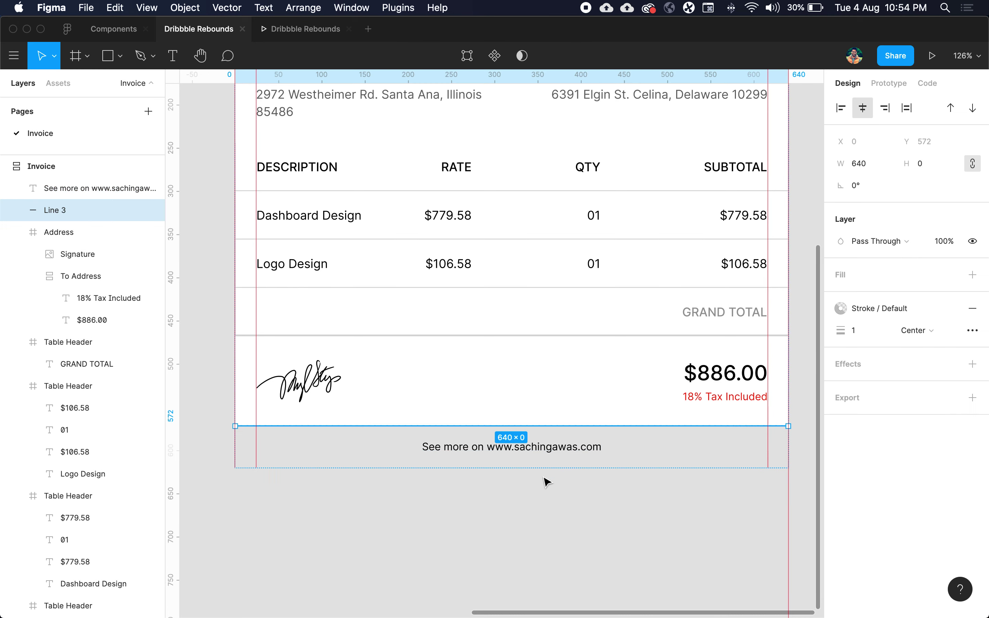
left_click(540, 530)
Step: Apply the Background / Default color style as the fill of the whole Invoice frame
scroll(545, 533, "down", 5)
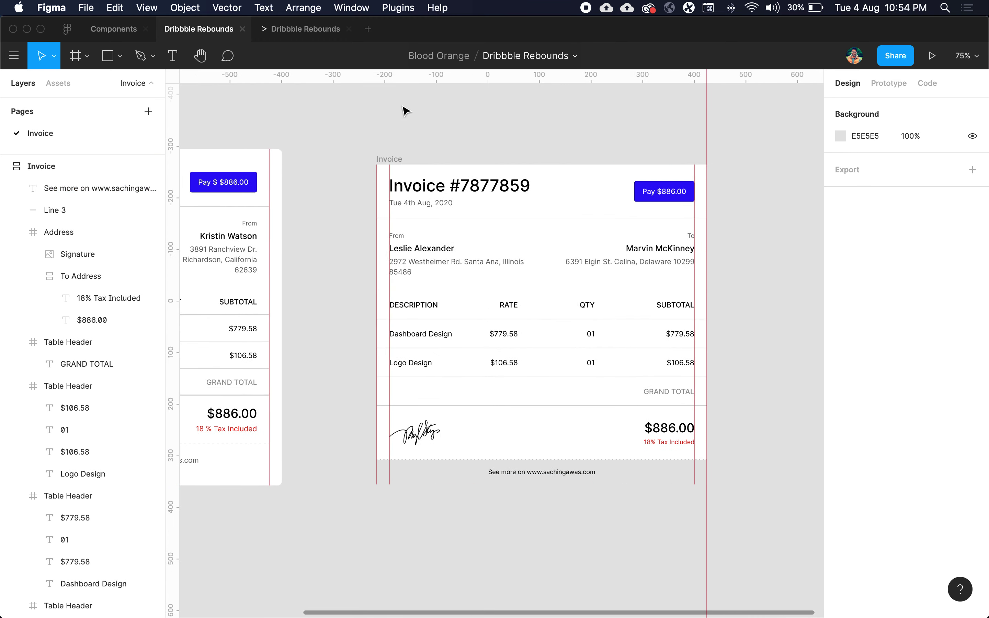
left_click(396, 163)
left_click(466, 132)
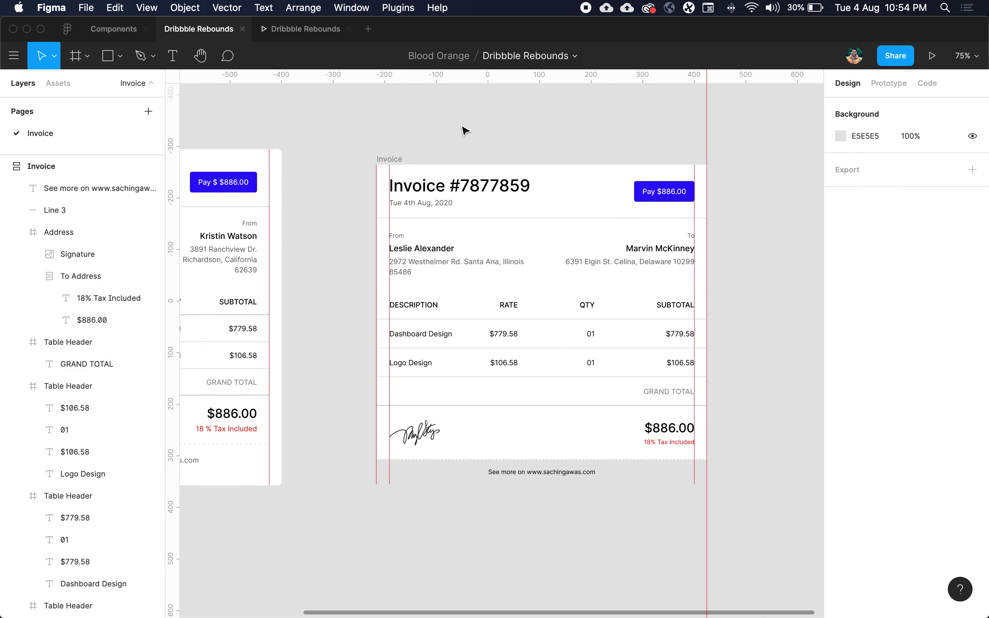
left_click(395, 163)
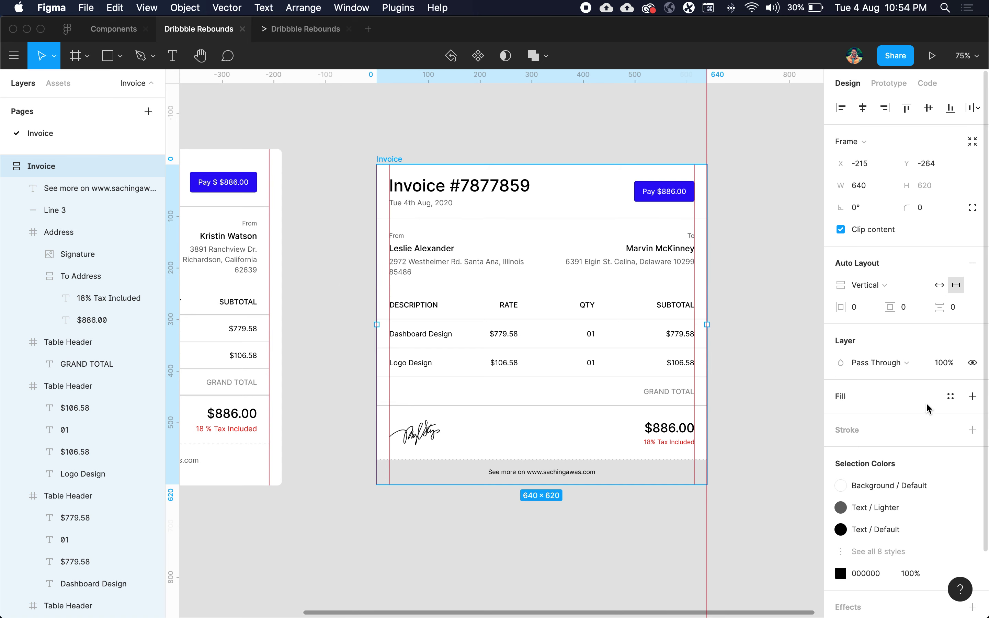
left_click(950, 396)
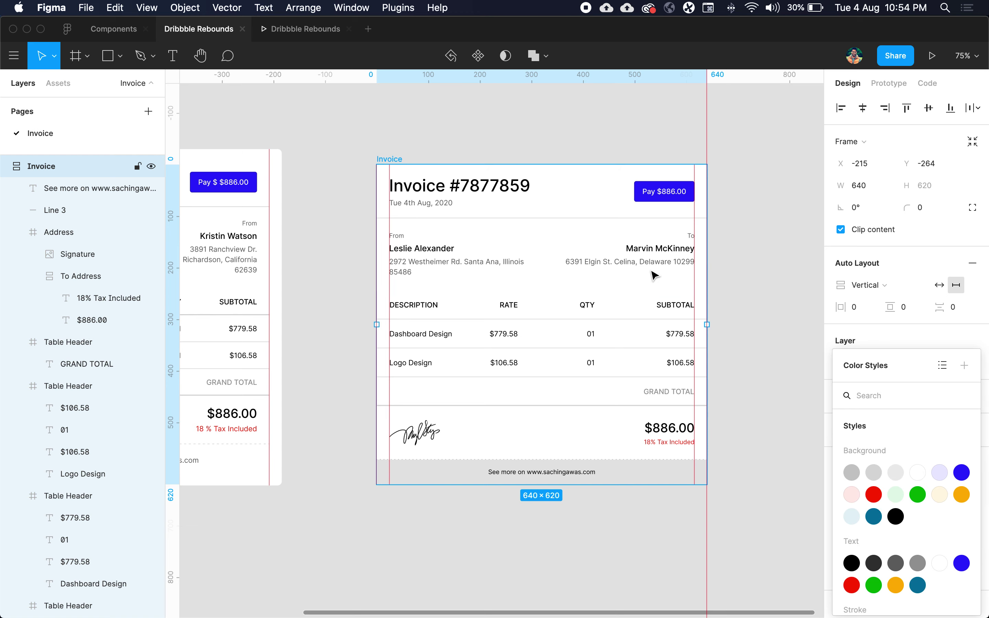
left_click(919, 474)
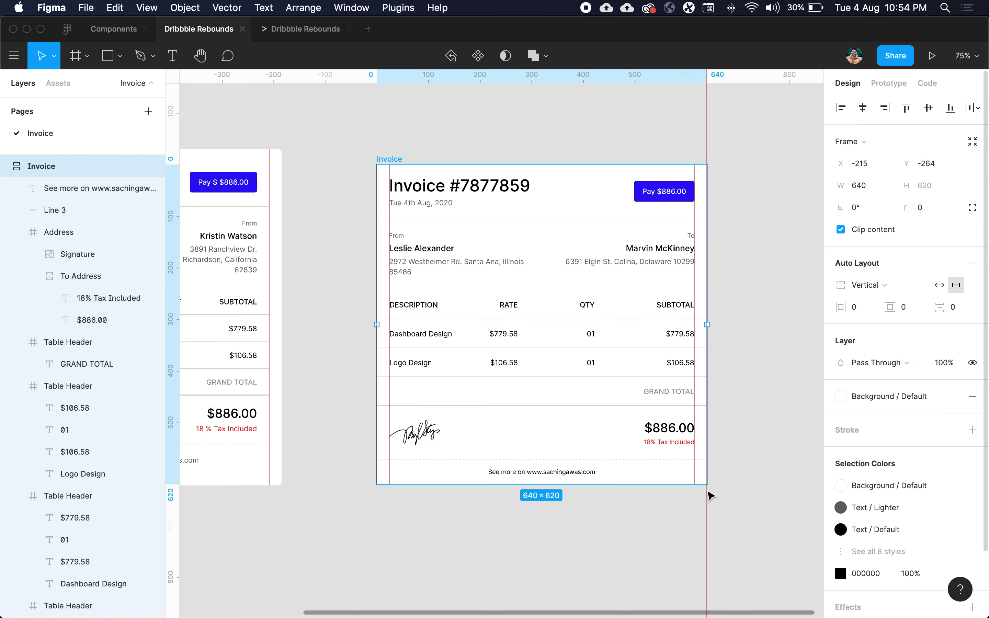
left_click(635, 527)
Step: Set the Invoice frame's auto layout horizontal and vertical padding to 16 each
left_click(389, 159)
left_click(860, 313)
type("16")
key("Return")
key("Tab")
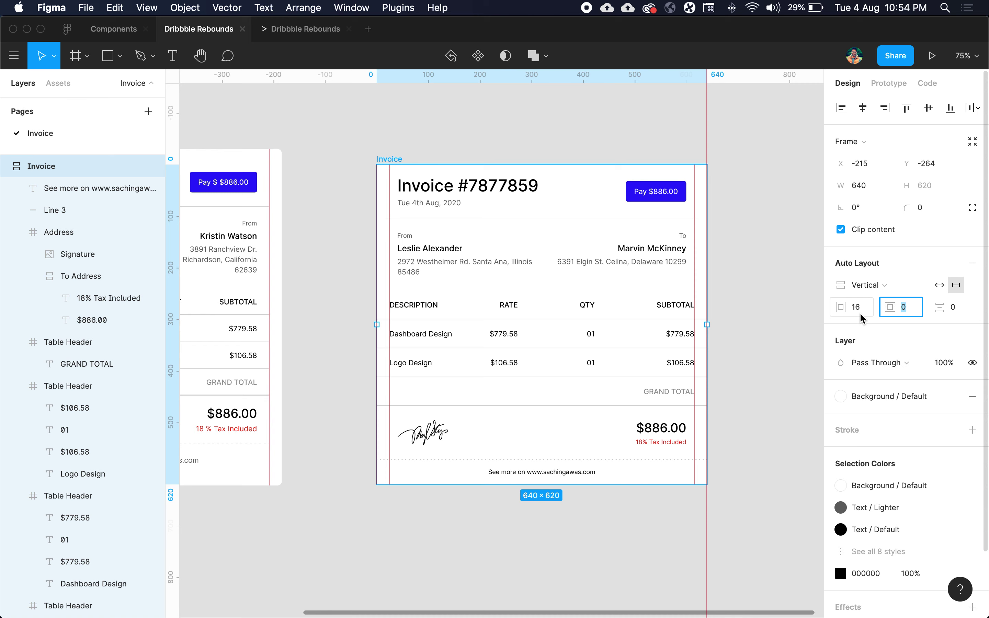
type("16")
key("Return")
left_click(759, 360)
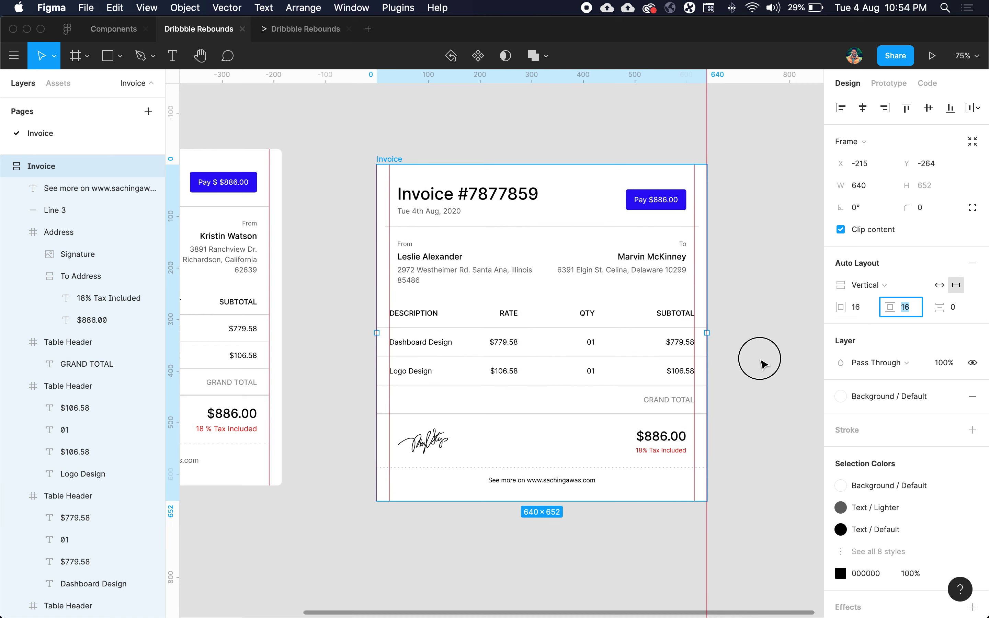
Step: Inspect the padded invoice's row alignment and select the From and To address section
scroll(740, 394, "down", 3)
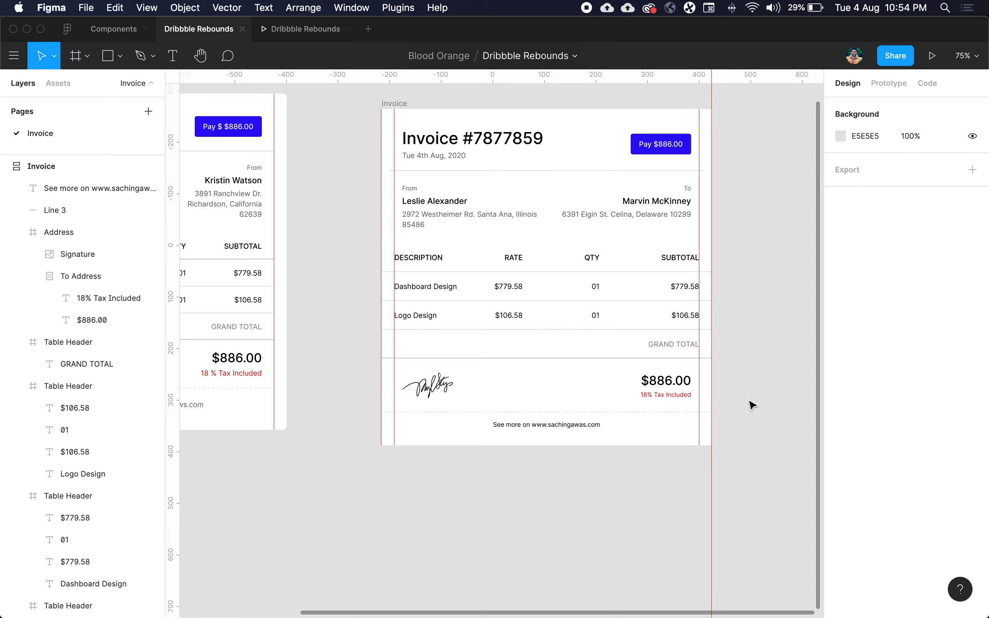
scroll(669, 220, "up", 5)
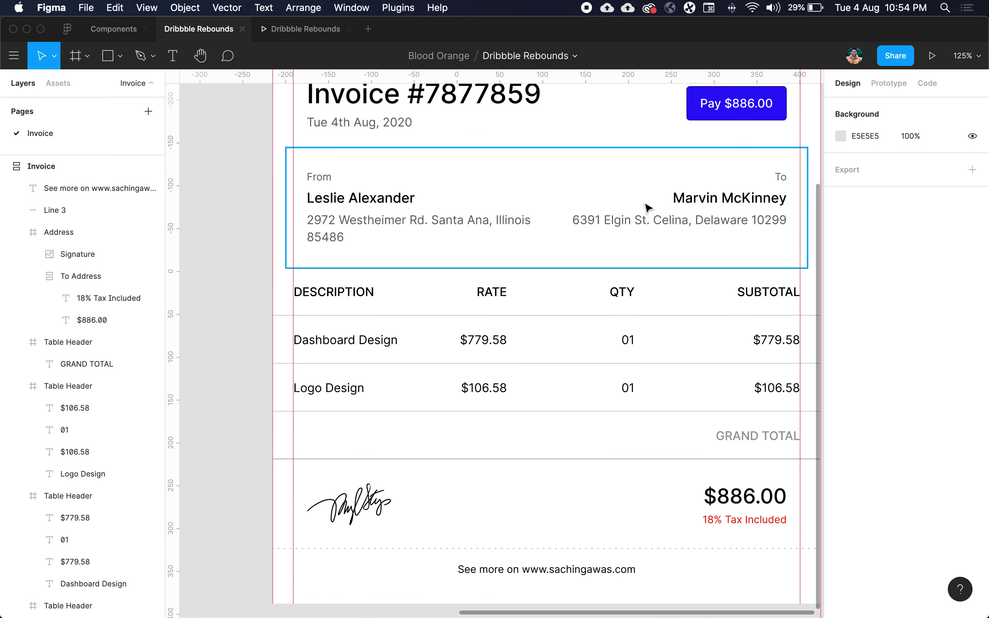
left_click(649, 208)
scroll(654, 204, "down", 4)
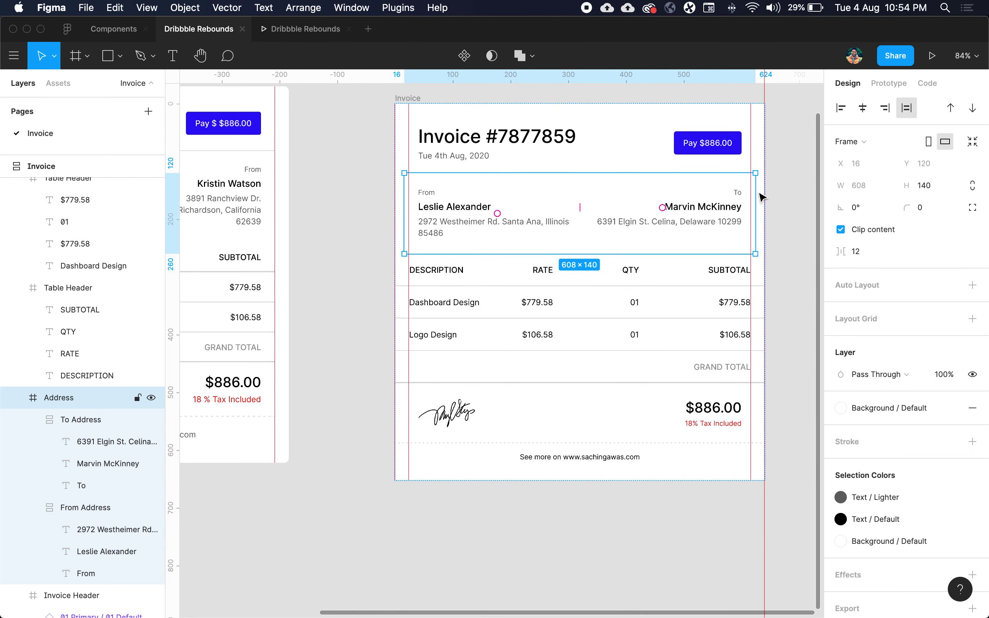
Step: Stretch the table header row with left and right alignment so it fits within the Invoice frame's horizontal padding
left_click(729, 143)
left_click(804, 171)
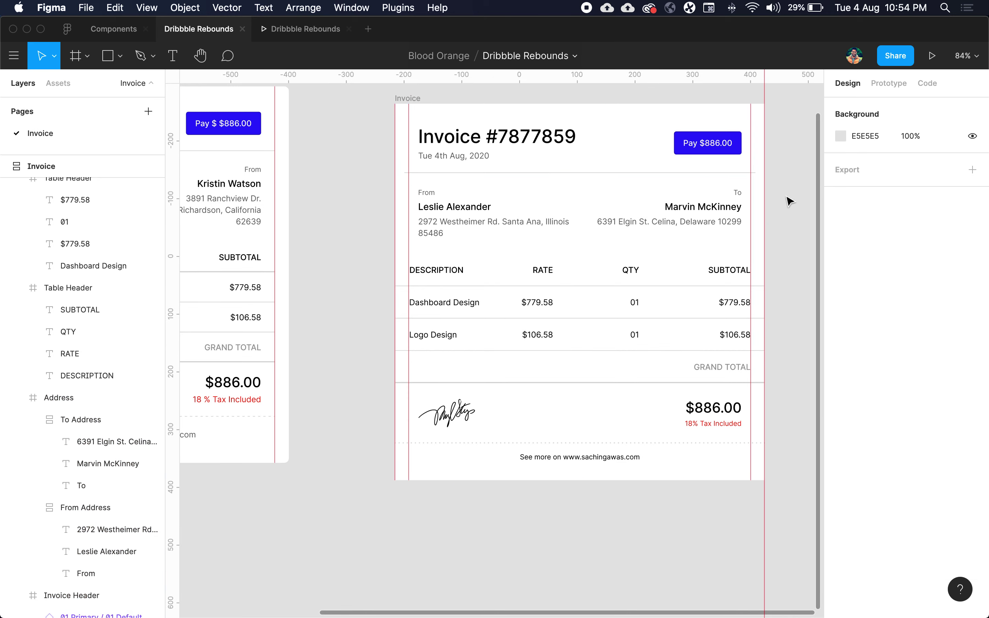
left_click(718, 275)
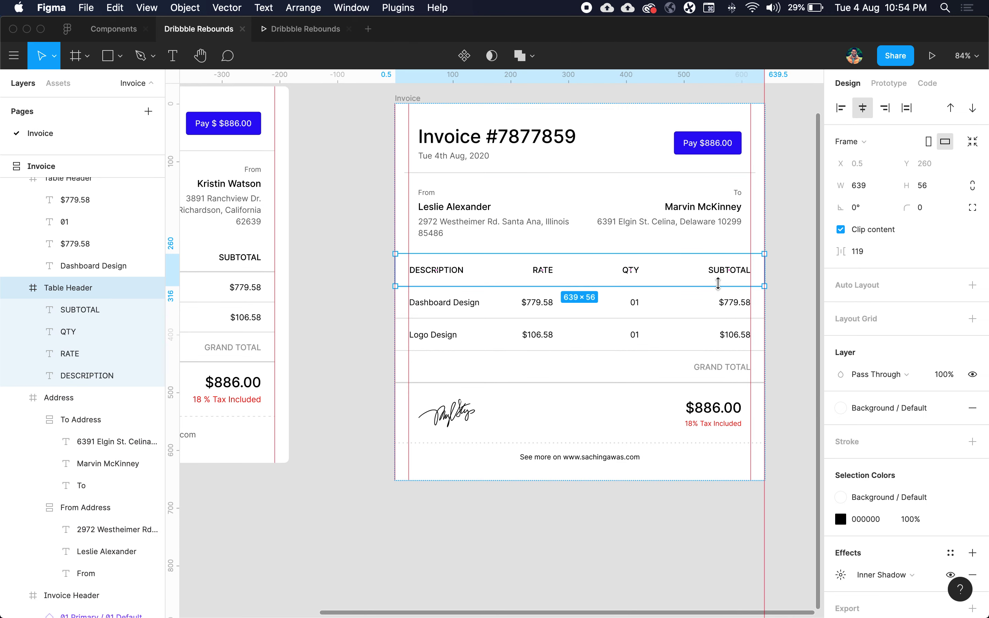
left_click(906, 109)
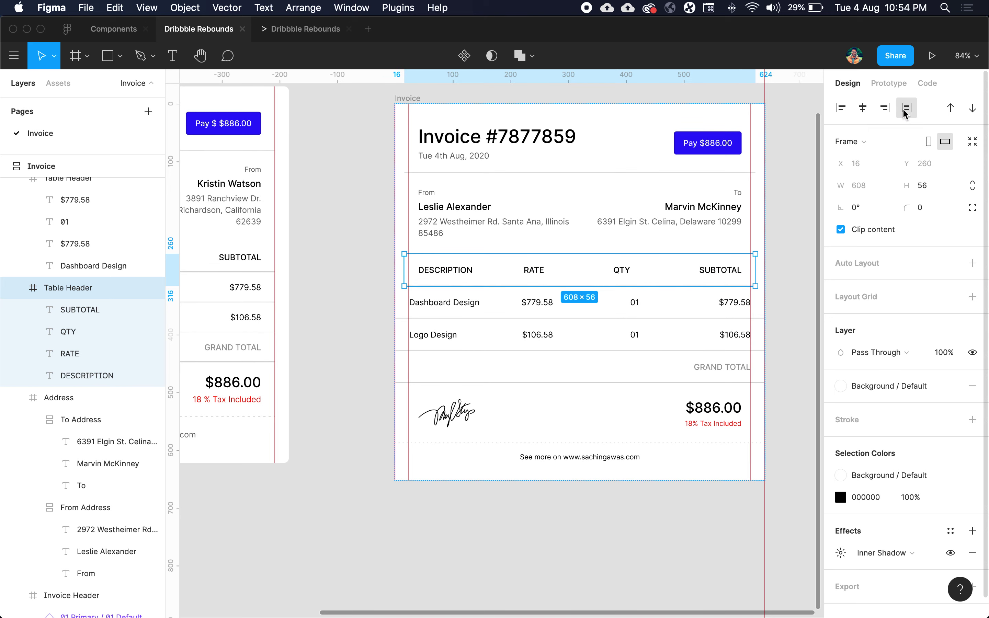
Step: Apply left and right stretch alignment to both item rows and the grand total row, and check the total section and footer text
left_click(695, 337, "shift")
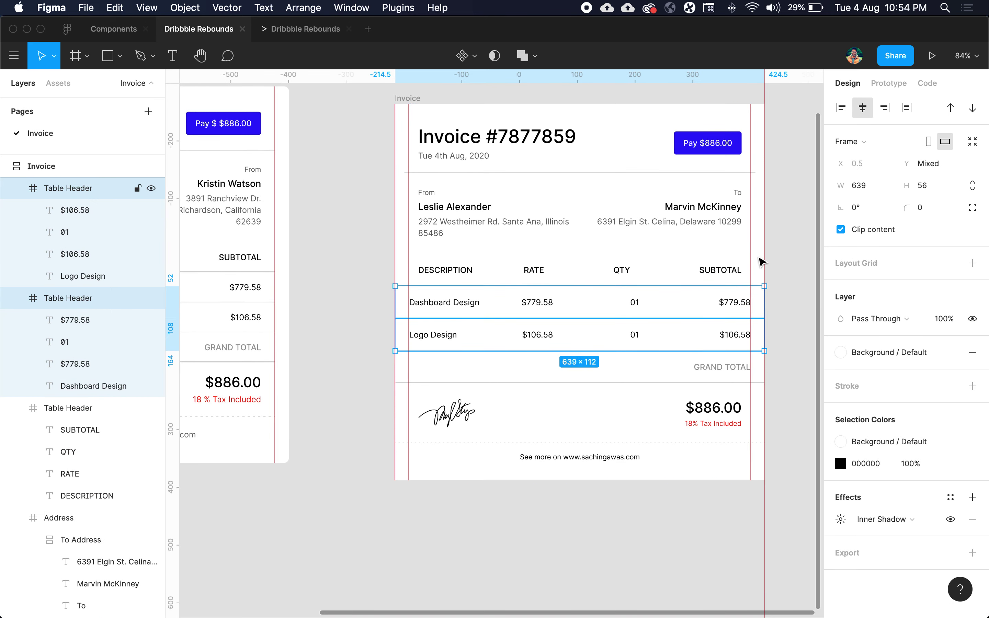
left_click(723, 367, "shift")
left_click(907, 107)
left_click(697, 425)
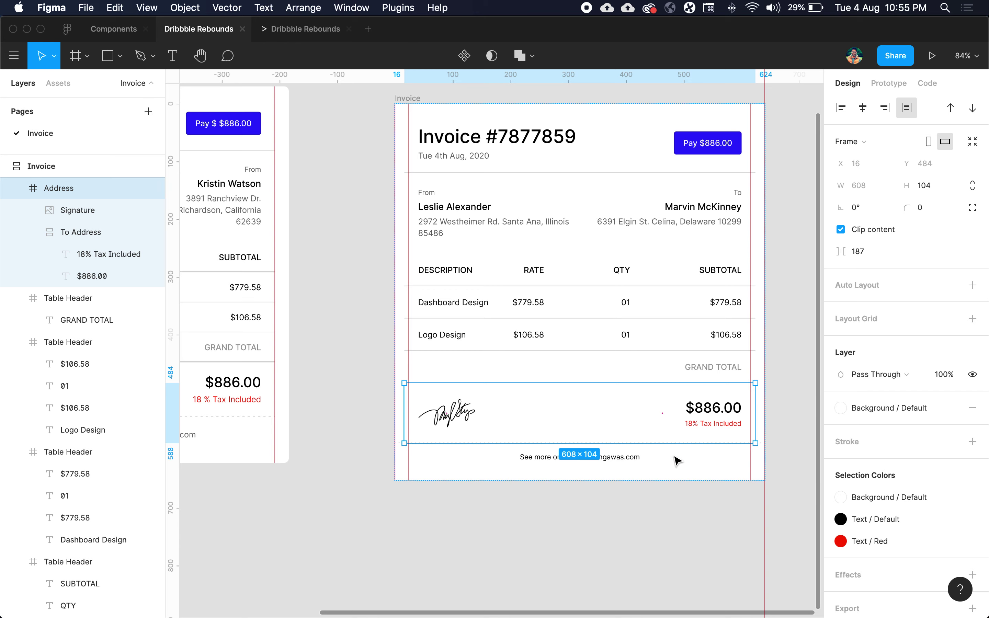
left_click(606, 468)
left_click(597, 460)
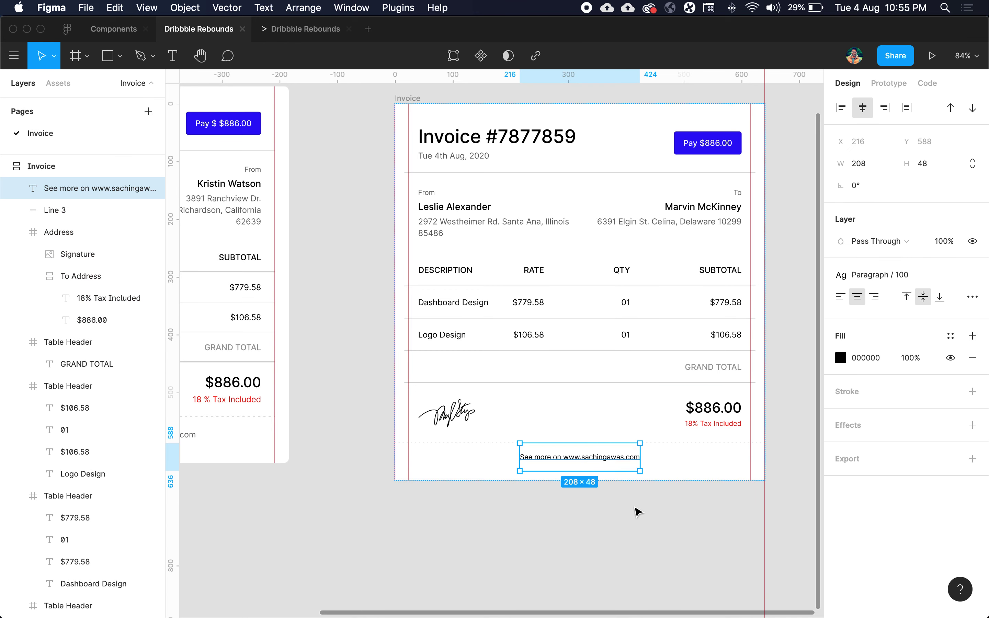
left_click(653, 514)
Step: Set the Invoice frame's auto layout horizontal padding to 24
scroll(654, 513, "right", 2)
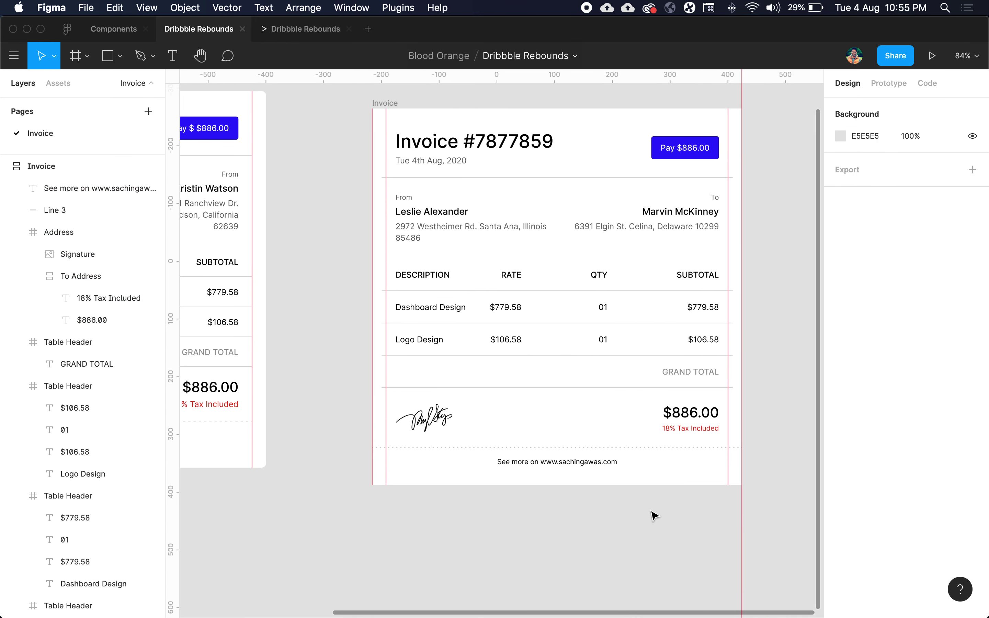
left_click(384, 103)
left_click(852, 307)
type("24")
key("Return")
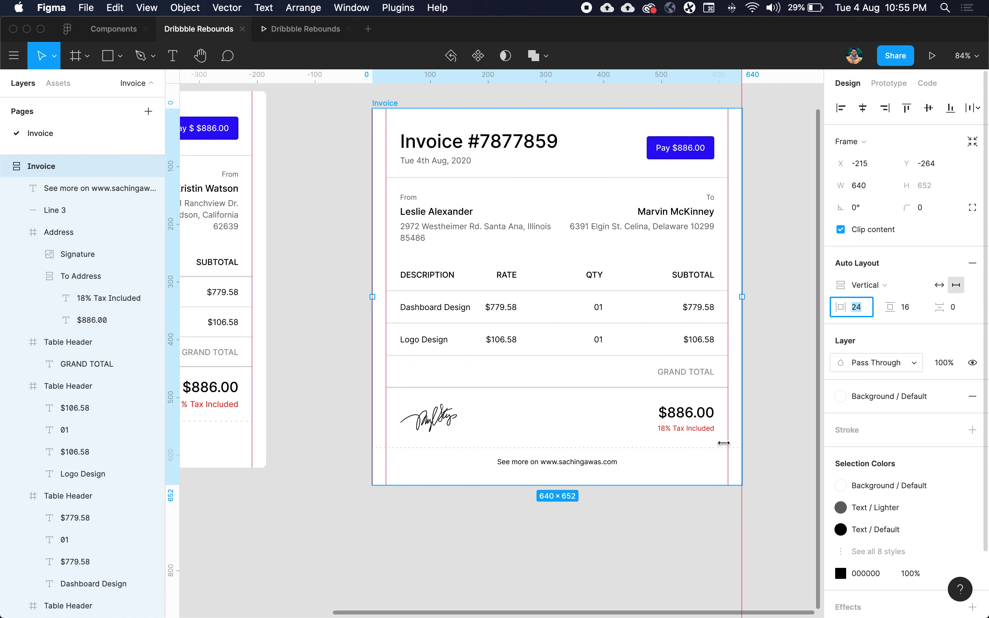
left_click(780, 395)
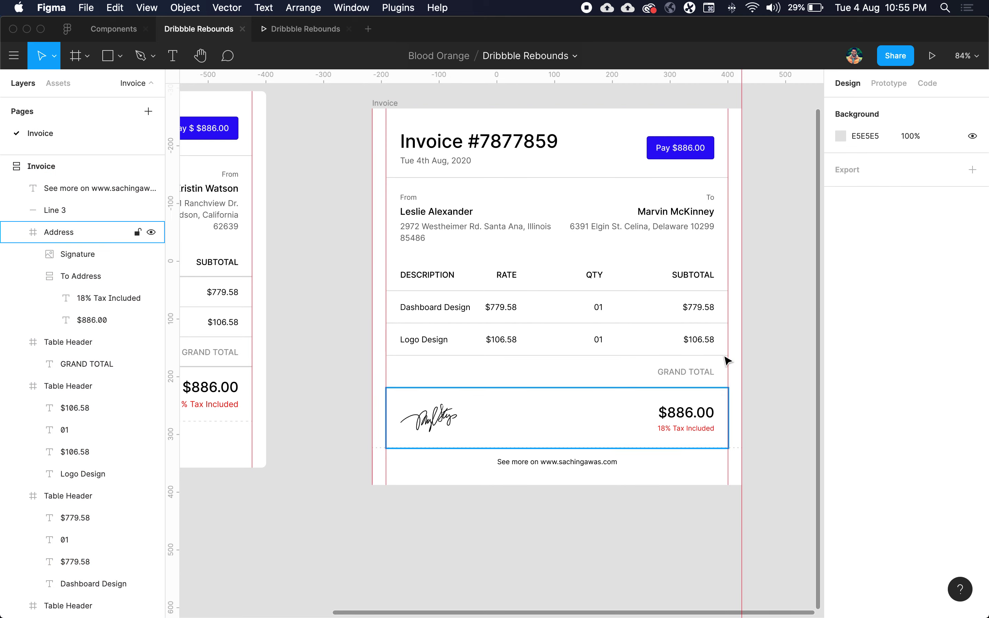
Step: Set the Invoice frame's corner radius to 8
left_click(393, 104)
left_click(934, 210)
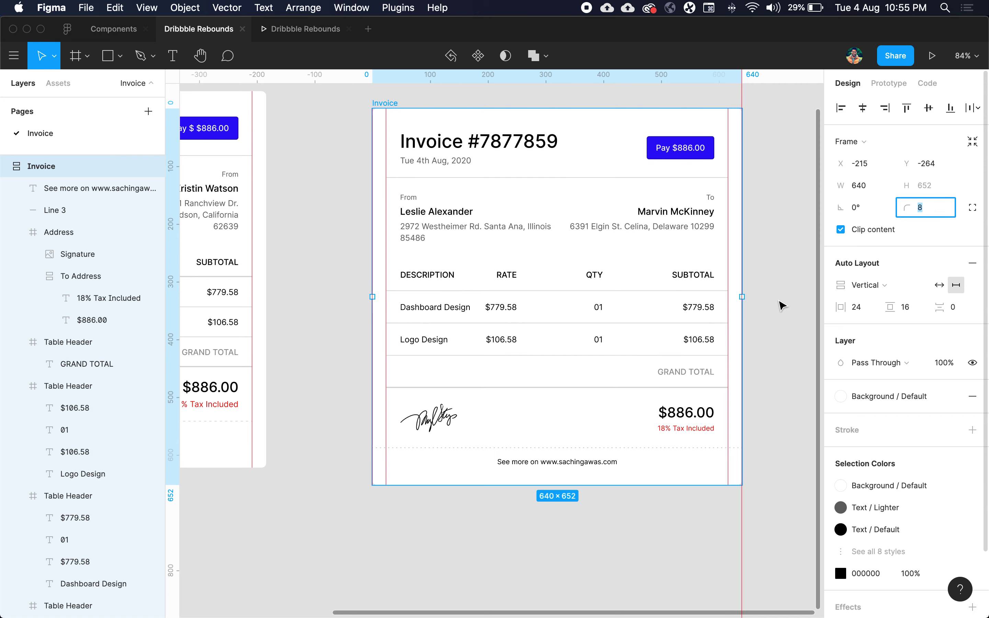
left_click(785, 302)
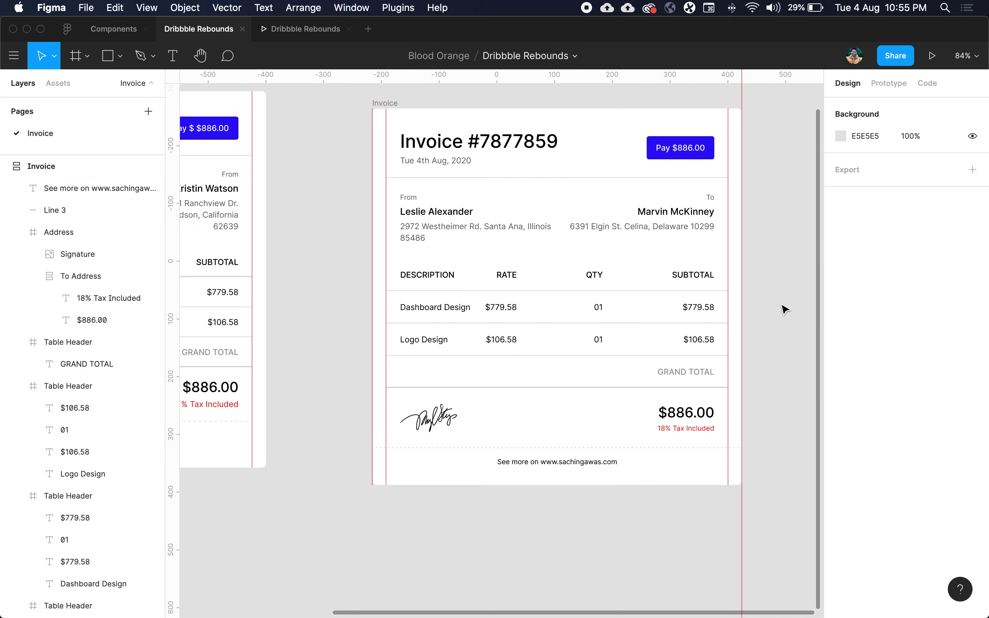
Step: Examine the finished invoice from header to footer, checking the spacing and alignment of its sections up close
scroll(782, 304, "up", 6)
scroll(781, 305, "left", 3)
scroll(781, 305, "up", 2)
scroll(781, 304, "down", 6)
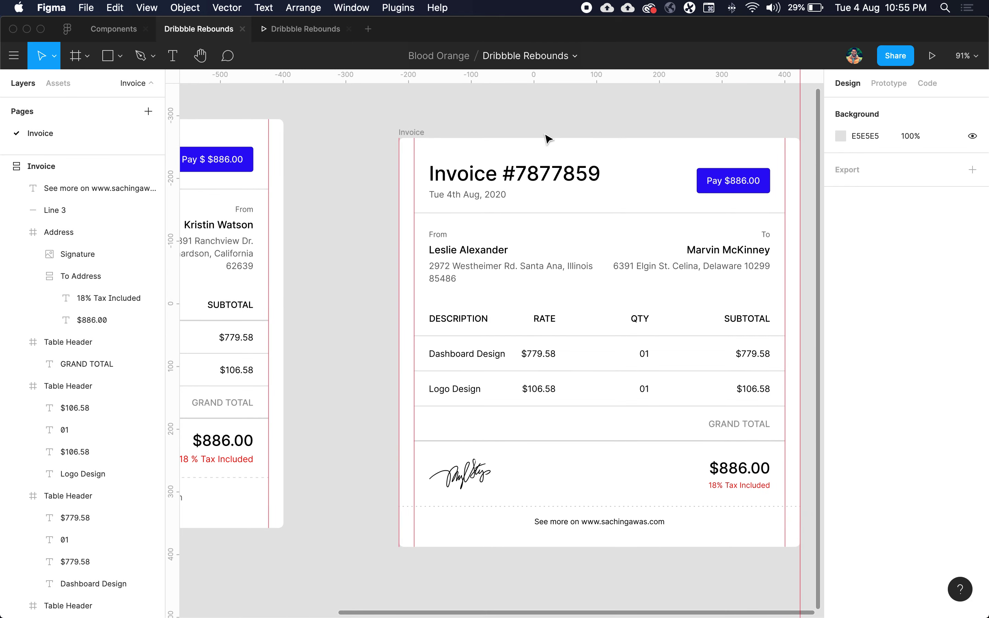
scroll(581, 221, "down", 3)
scroll(581, 221, "right", 2)
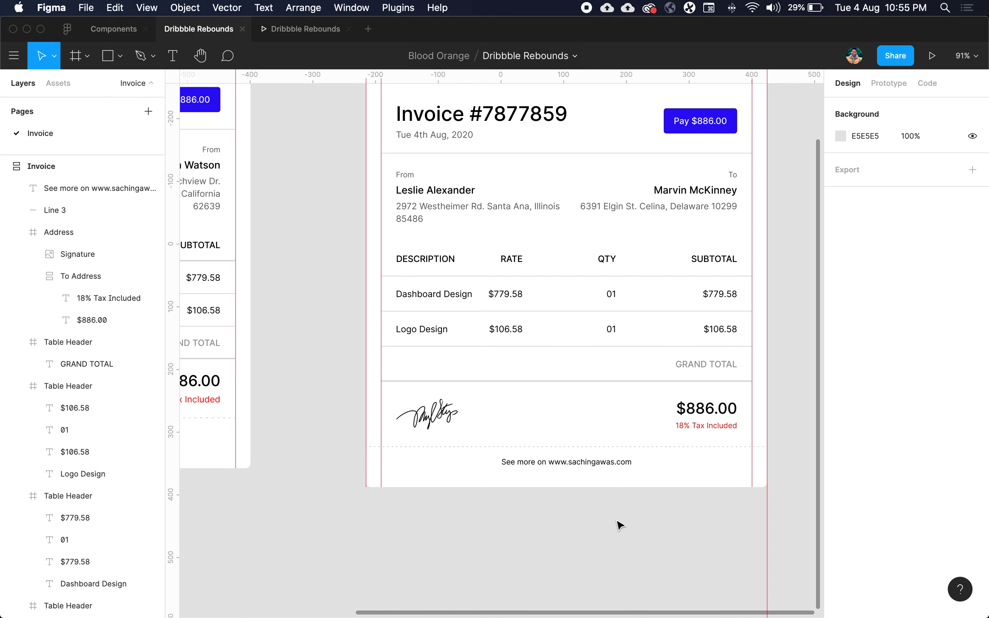
scroll(620, 525, "up", 2)
scroll(620, 526, "right", 1)
scroll(674, 348, "up", 3)
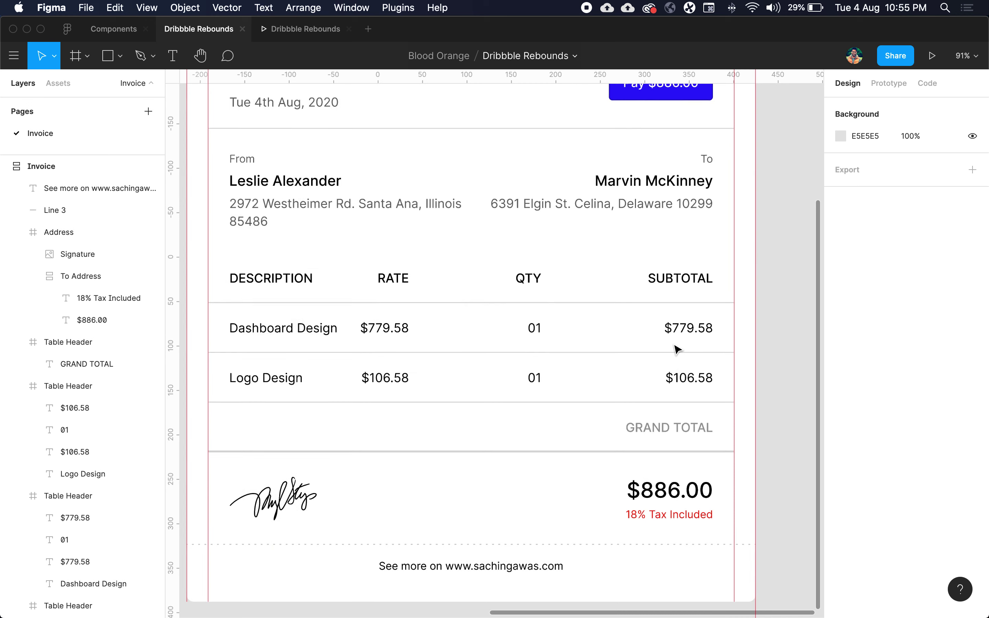
scroll(676, 349, "up", 2)
scroll(677, 349, "left", 2)
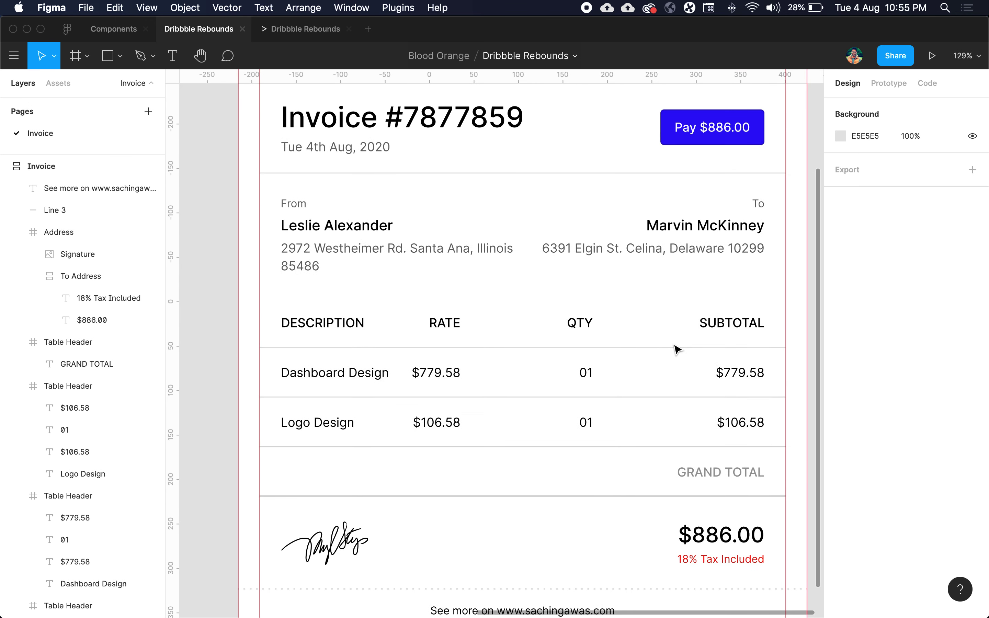